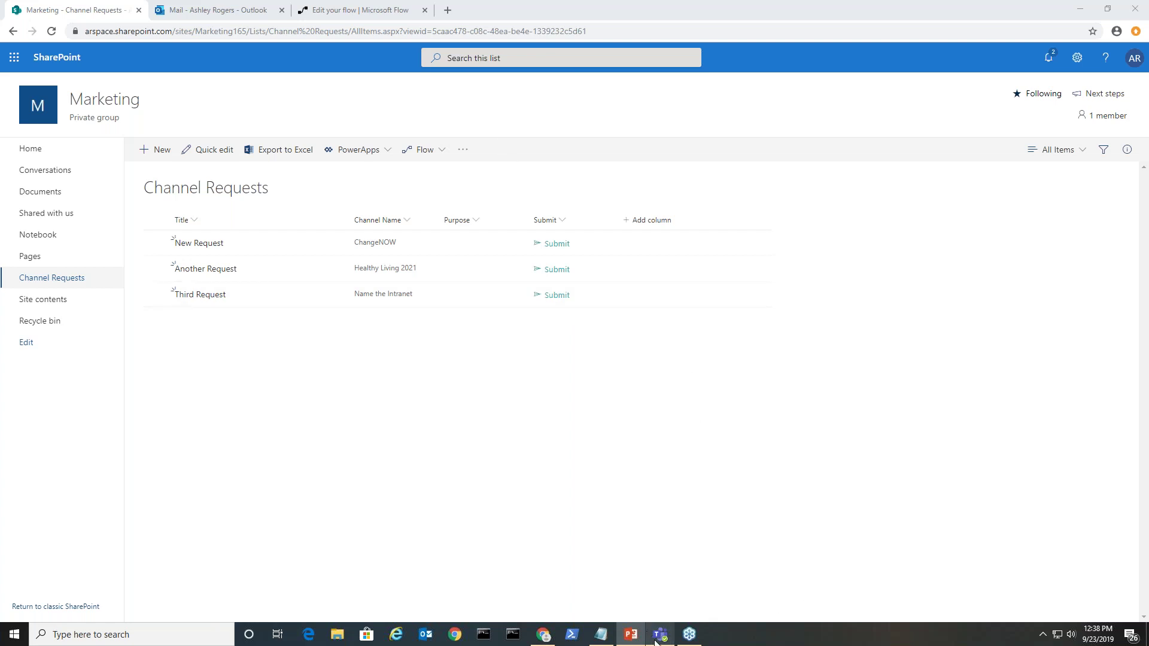
# - Switch to Microsoft Teams and select the Another Request item in the Marketing team's Channel Requests list
pyautogui.moveTo(660, 633)
pyautogui.click(657, 594)
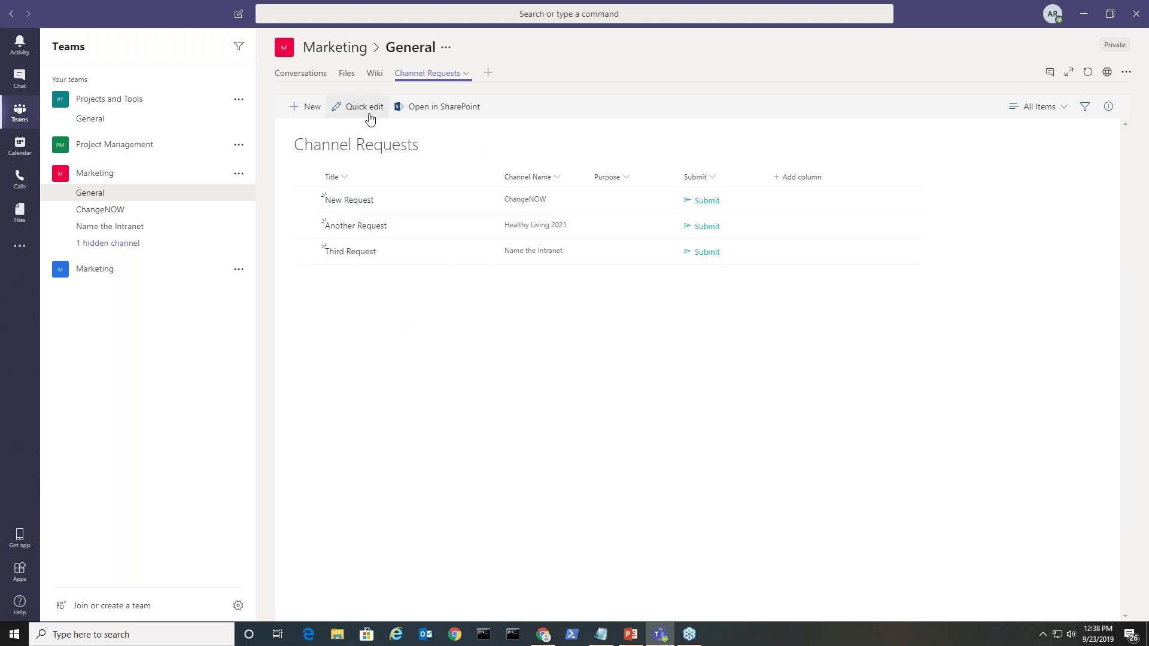
pyautogui.click(306, 226)
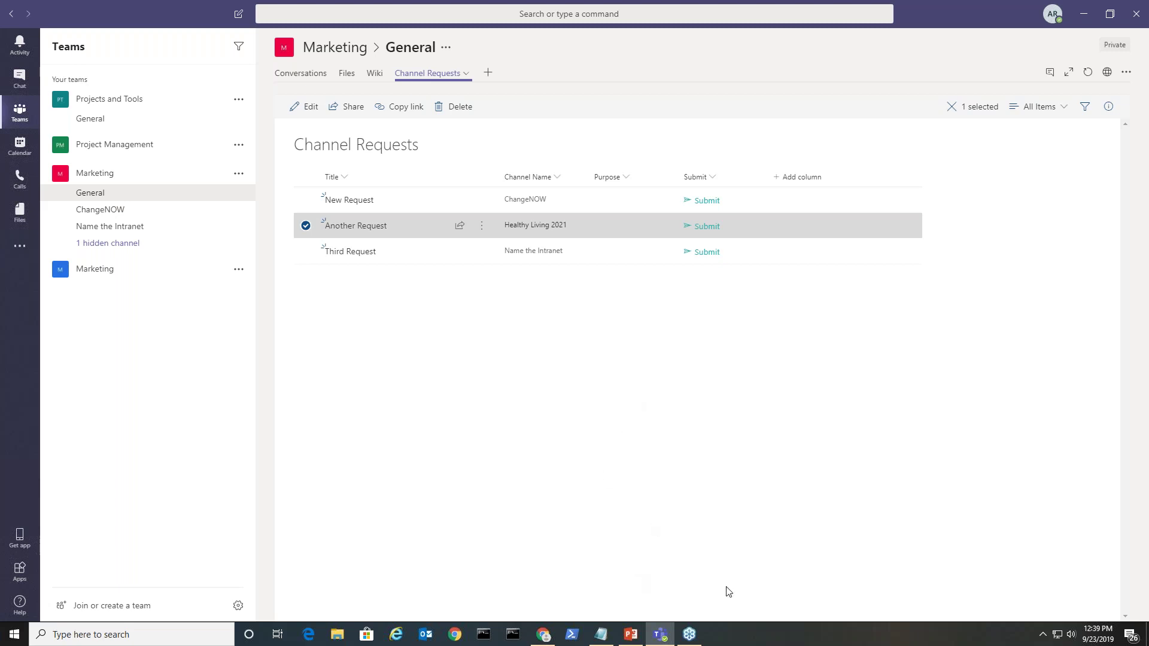
# - Switch to the flow editor in the browser and examine the settings of the For a selected item trigger and the Get item action
pyautogui.click(542, 634)
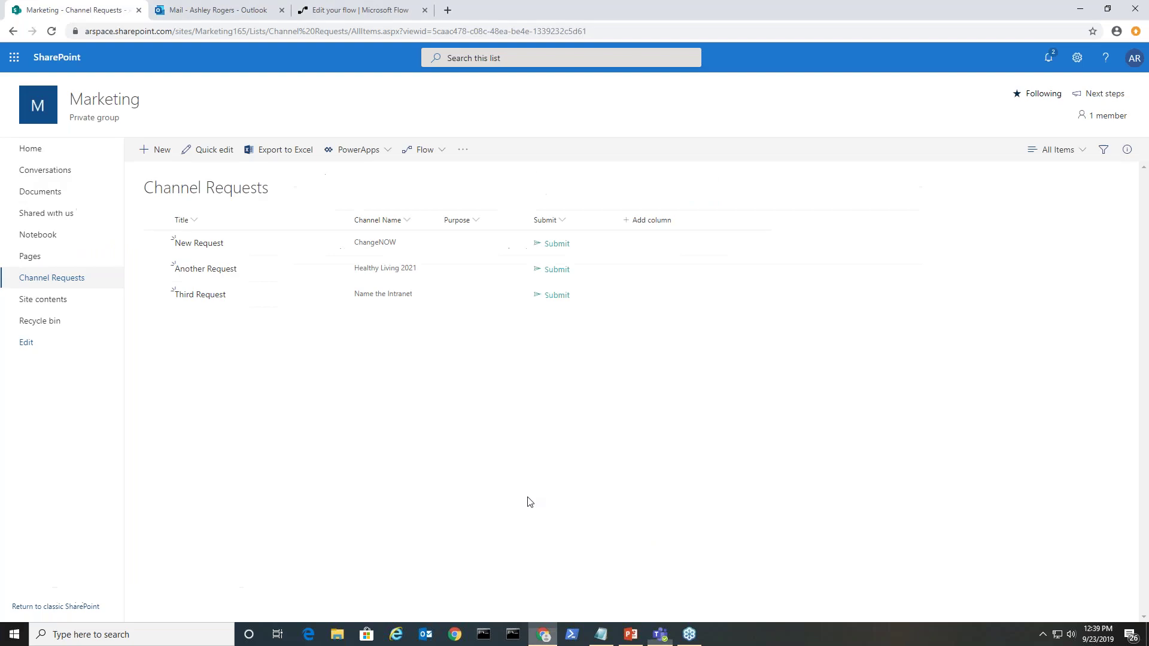
pyautogui.click(327, 9)
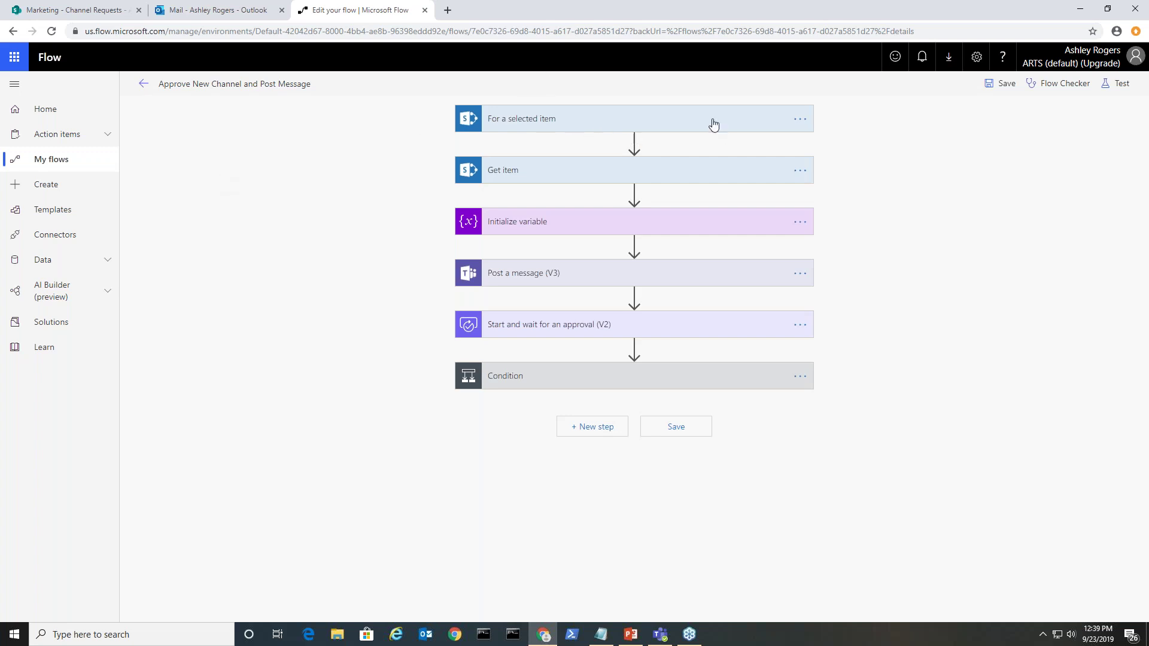
pyautogui.click(687, 124)
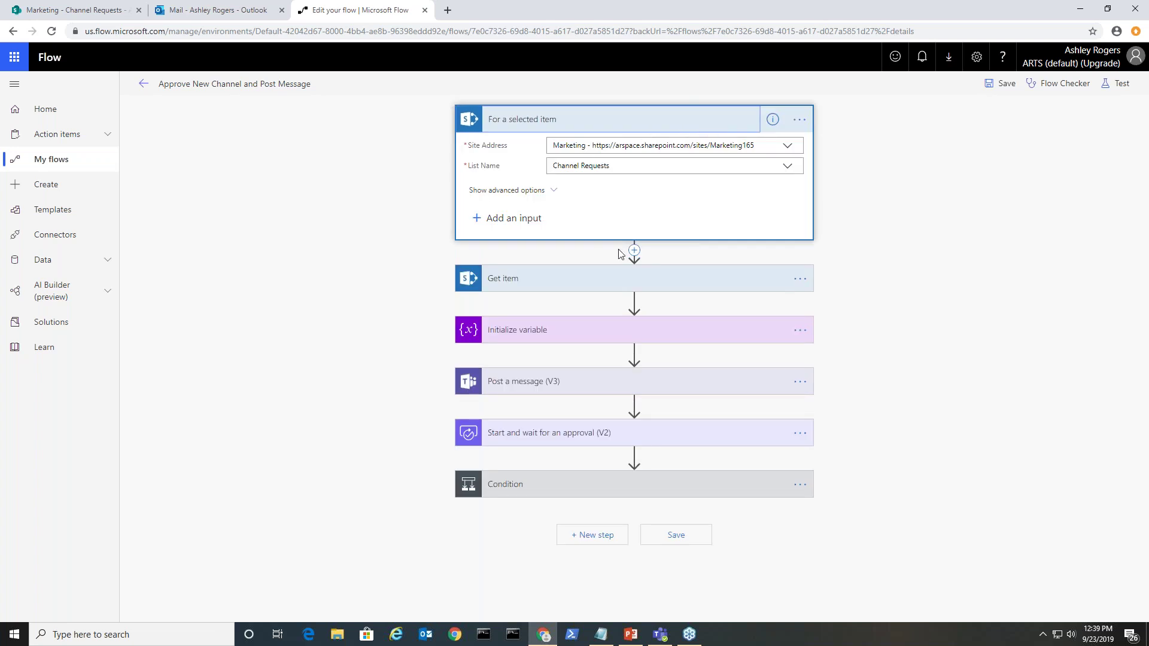
pyautogui.click(605, 284)
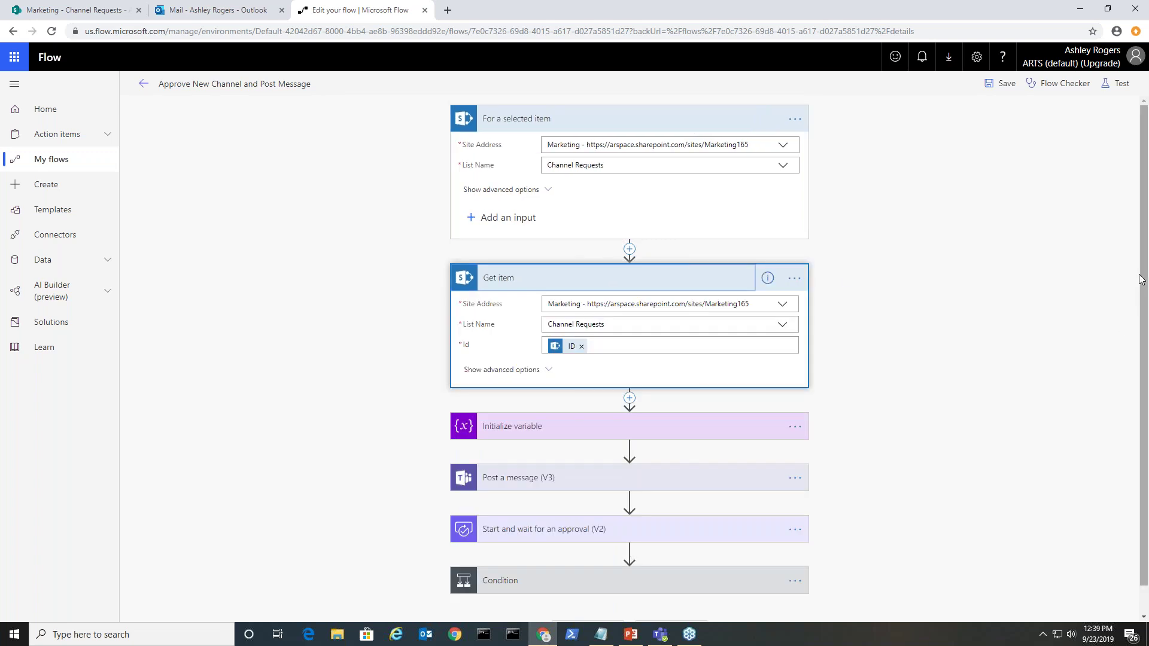
pyautogui.scroll(-1, 1140, 280)
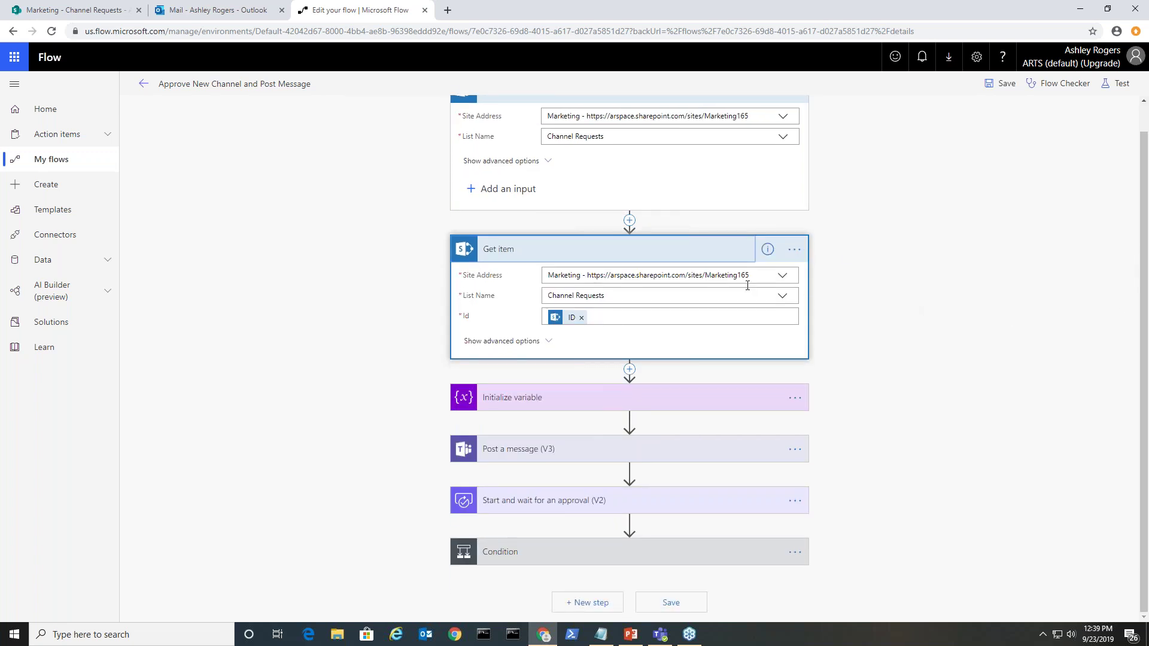
pyautogui.click(705, 249)
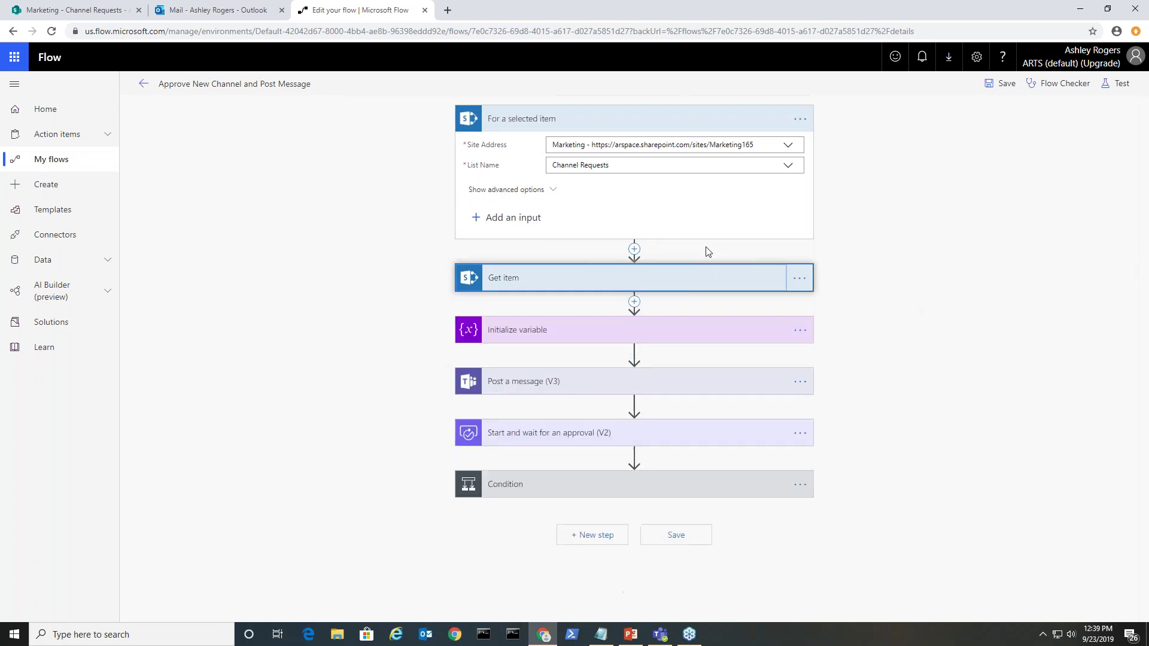
# - Examine the name, type and value of the Initialize variable action, and collapse it and the trigger
pyautogui.click(676, 339)
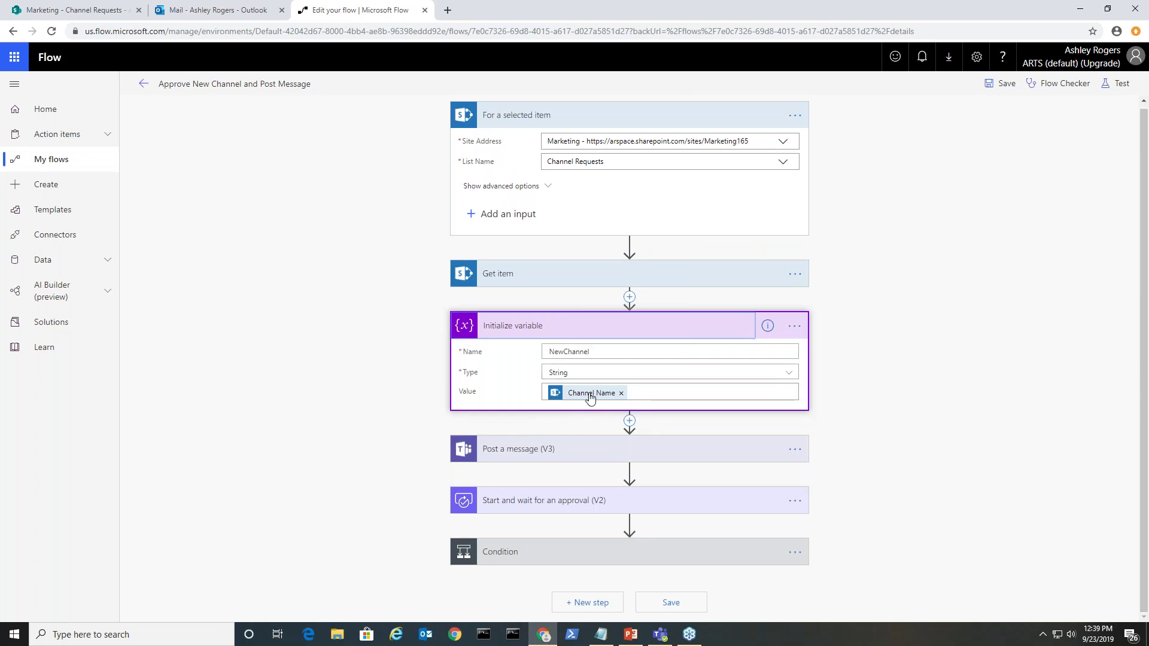
pyautogui.click(668, 332)
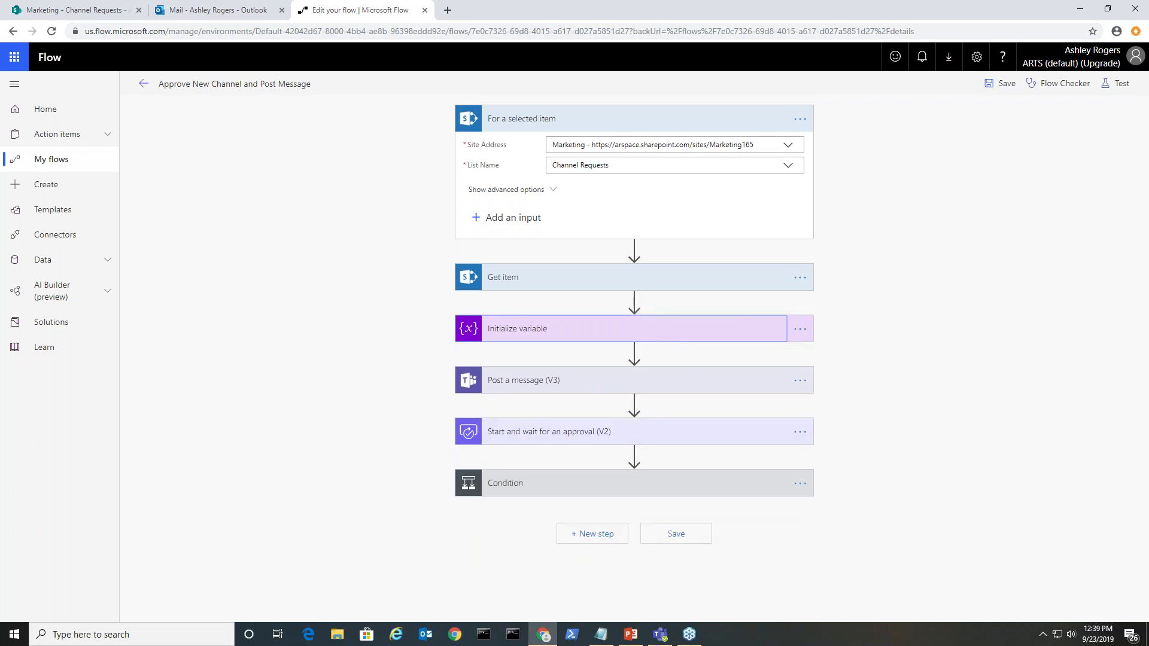
pyautogui.click(679, 124)
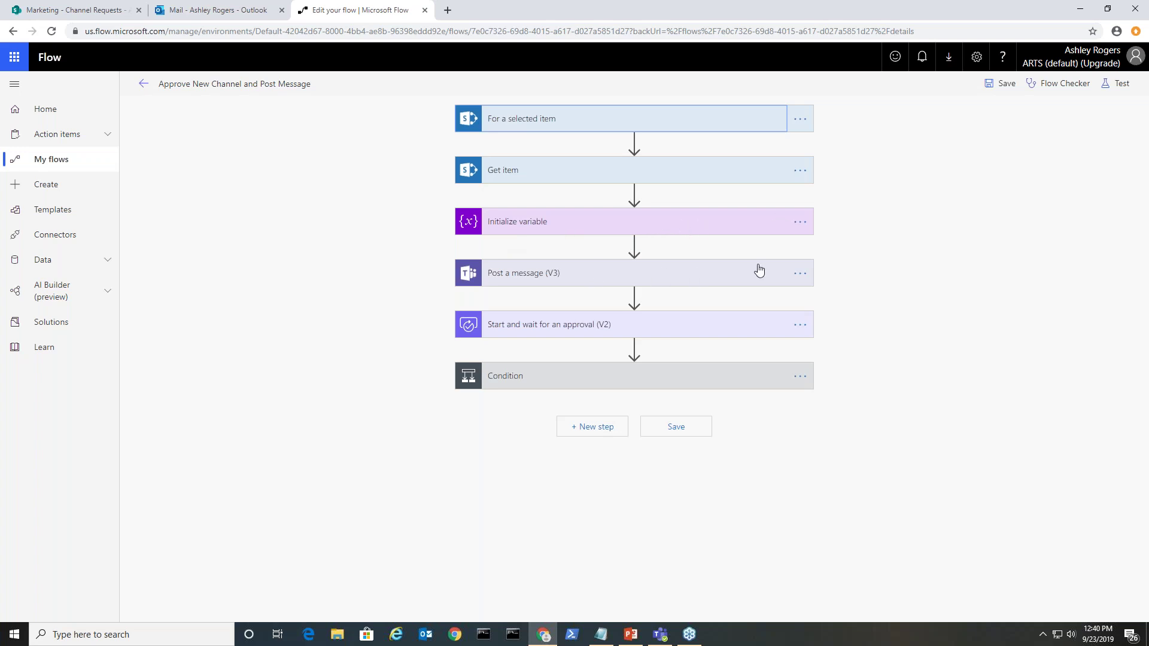
# - Examine the team, channel and message text of the Post a message (V3) action, and collapse it
pyautogui.click(625, 222)
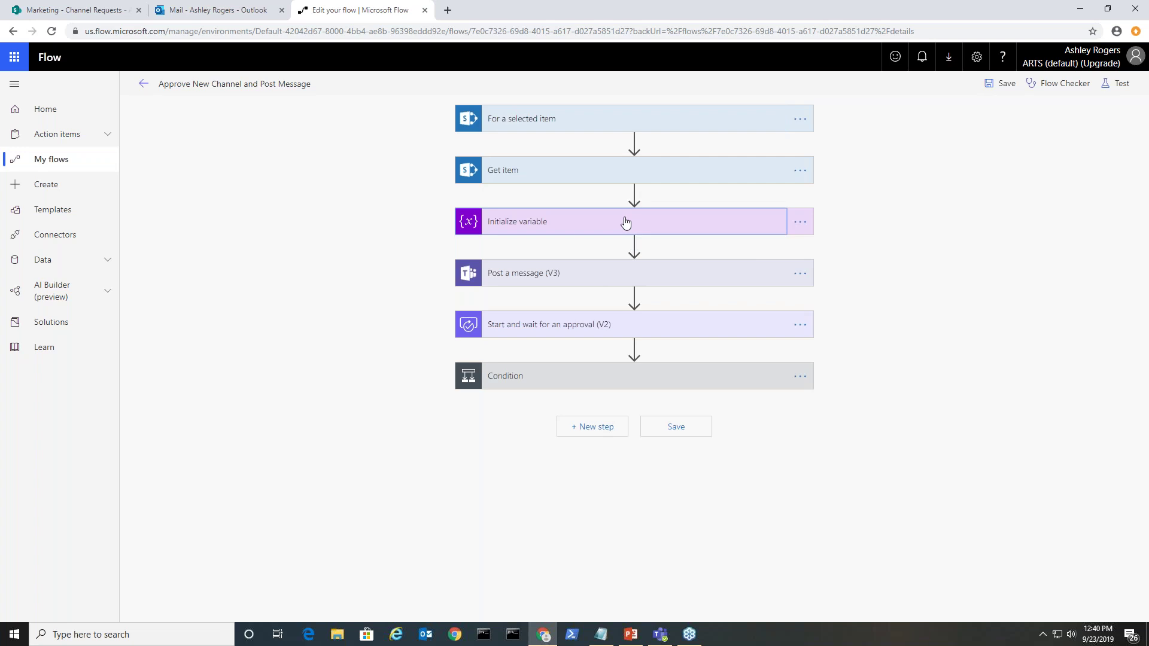
pyautogui.click(652, 227)
pyautogui.click(654, 231)
pyautogui.click(652, 277)
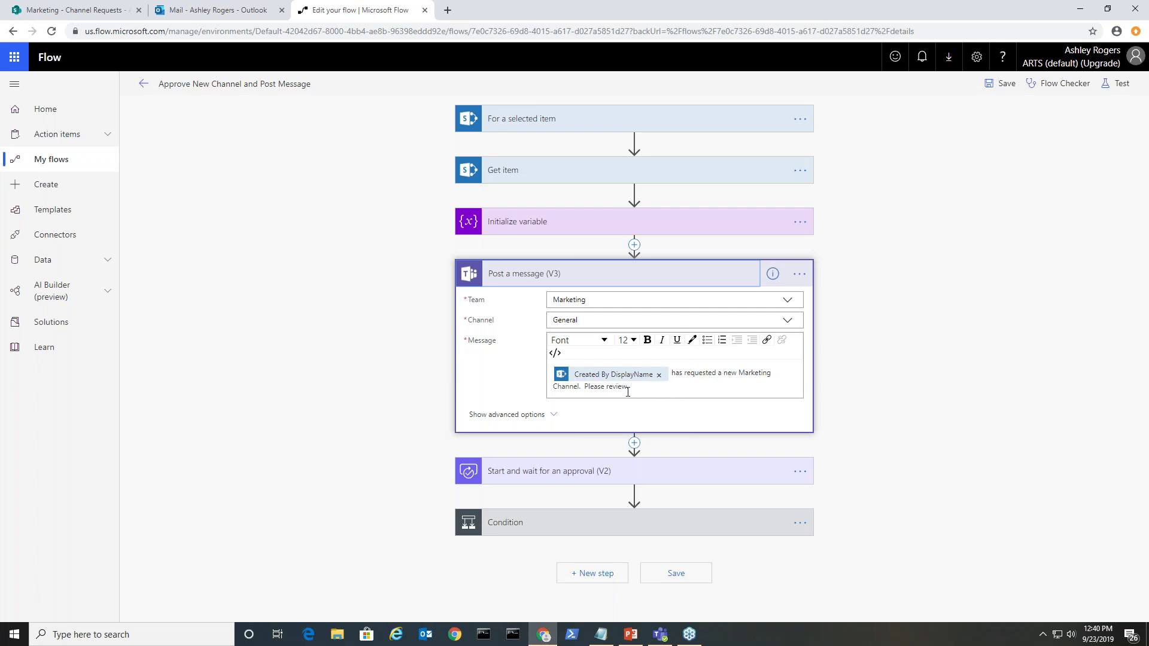
pyautogui.click(648, 275)
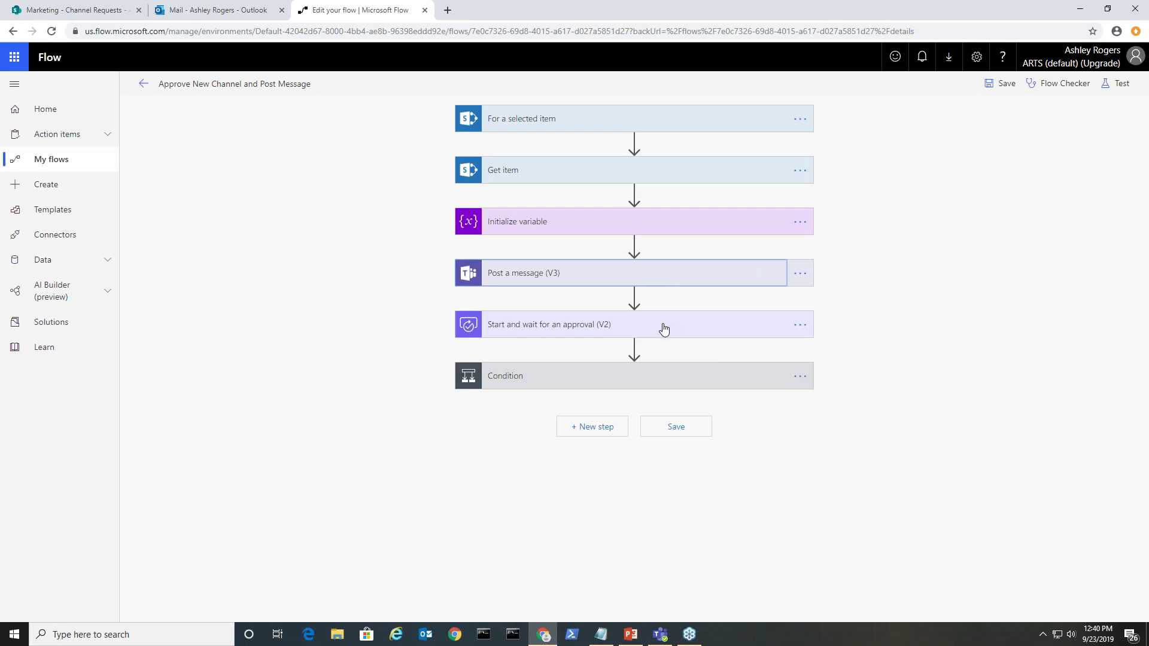
# - Examine the Start and wait for an approval (V2) settings, including the available approval types, and collapse the action
pyautogui.click(641, 326)
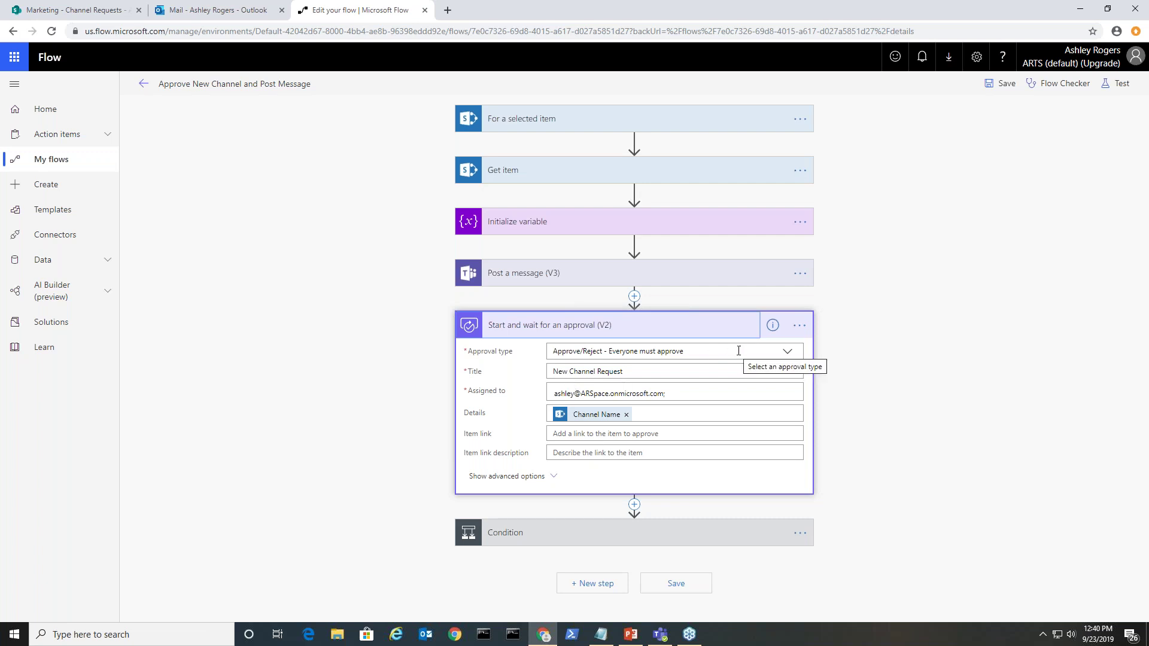
pyautogui.click(784, 354)
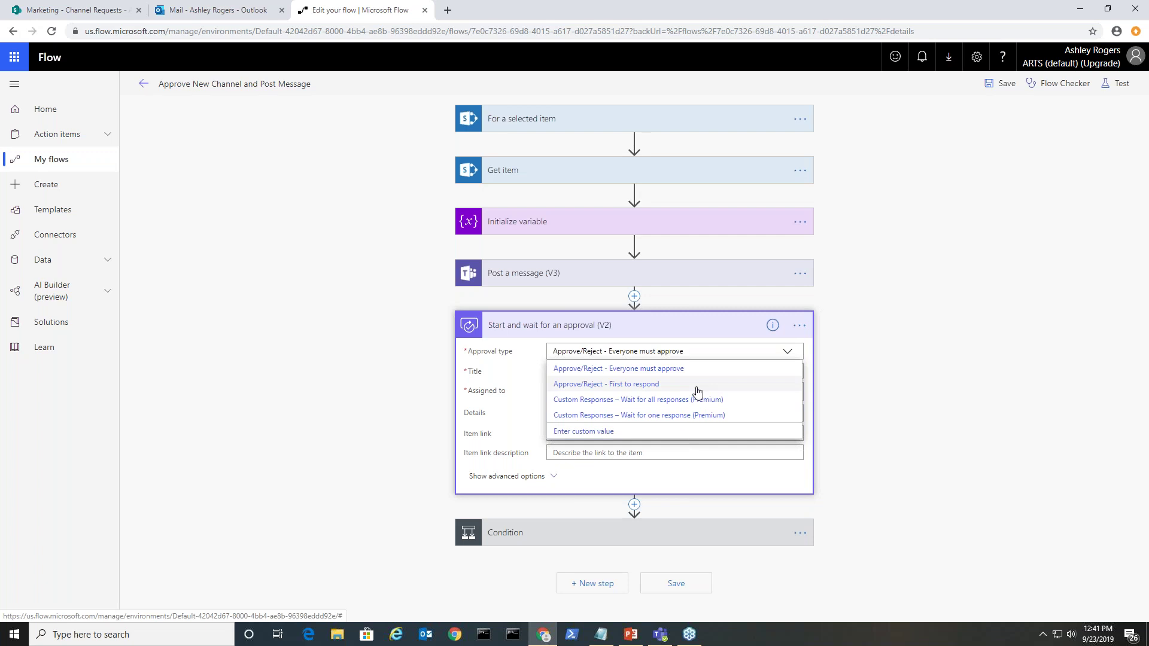
pyautogui.click(839, 340)
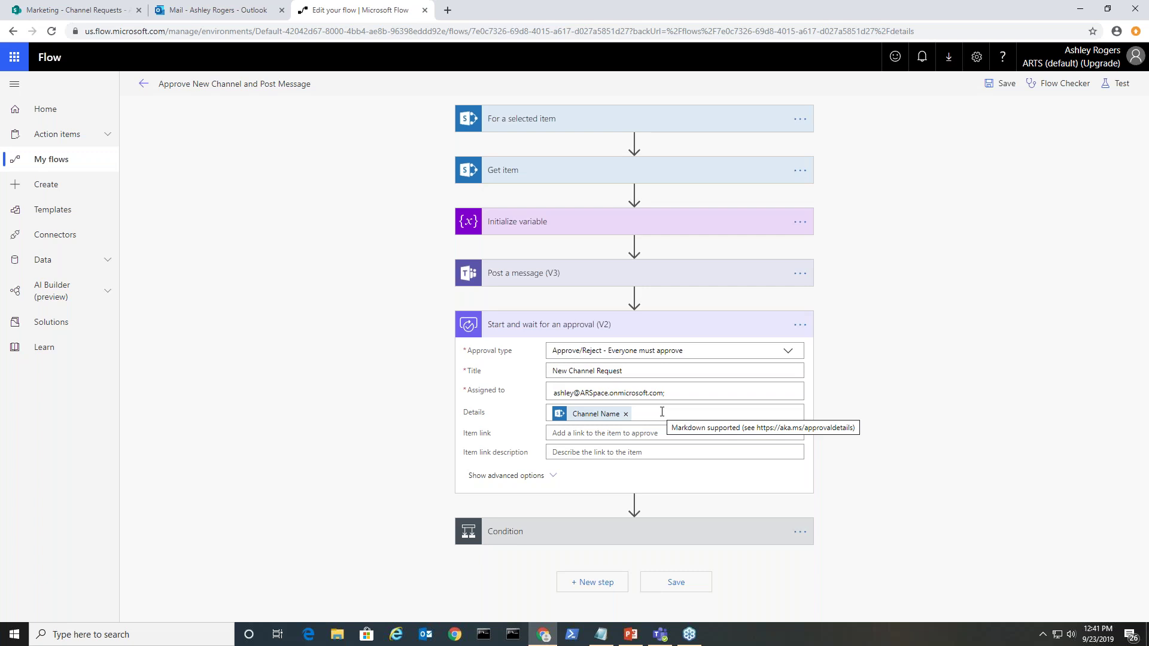
pyautogui.click(713, 325)
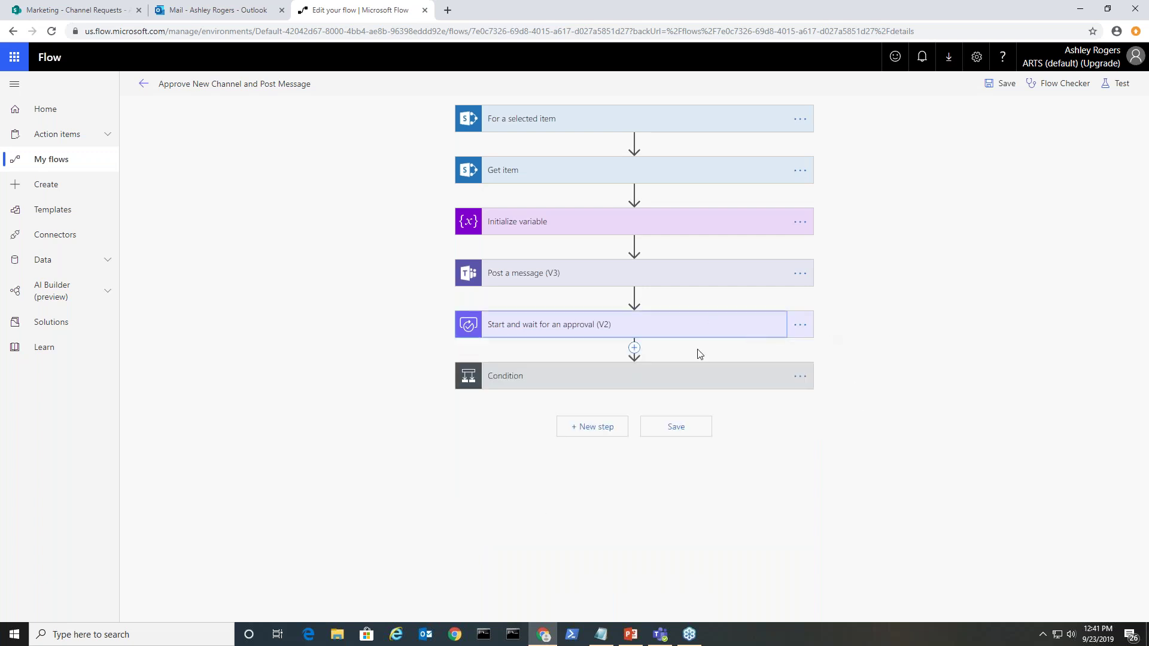
# - Examine the Condition and the Create a channel action in its If yes branch, and collapse the Condition
pyautogui.click(674, 385)
pyautogui.scroll(-1, 1143, 374)
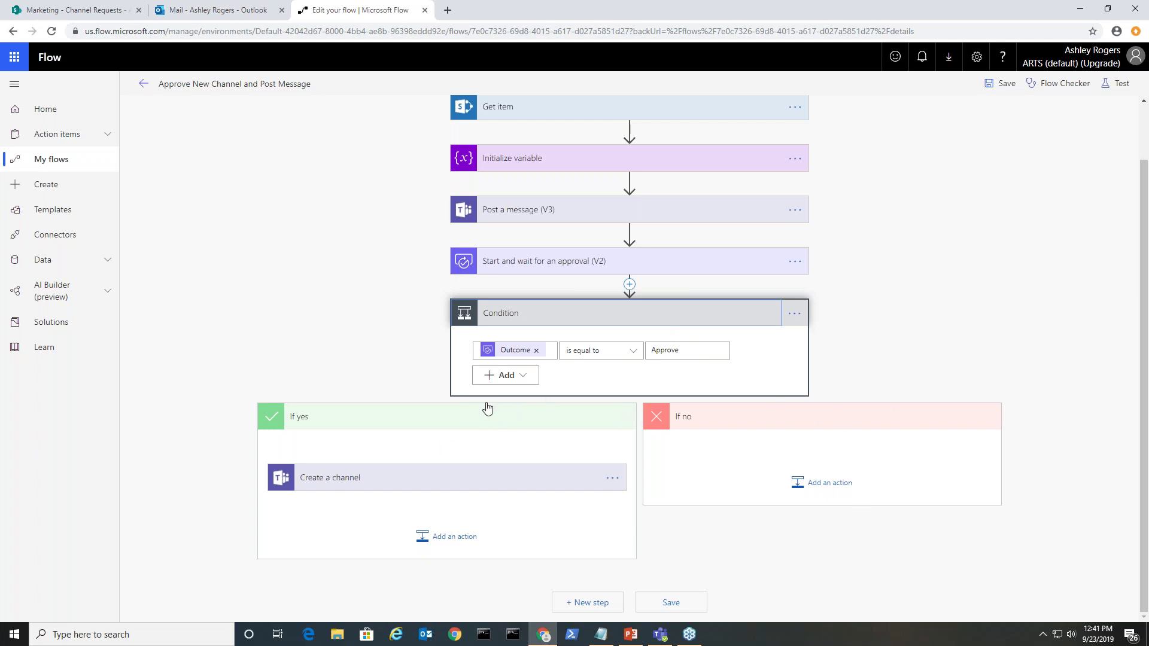
pyautogui.click(445, 479)
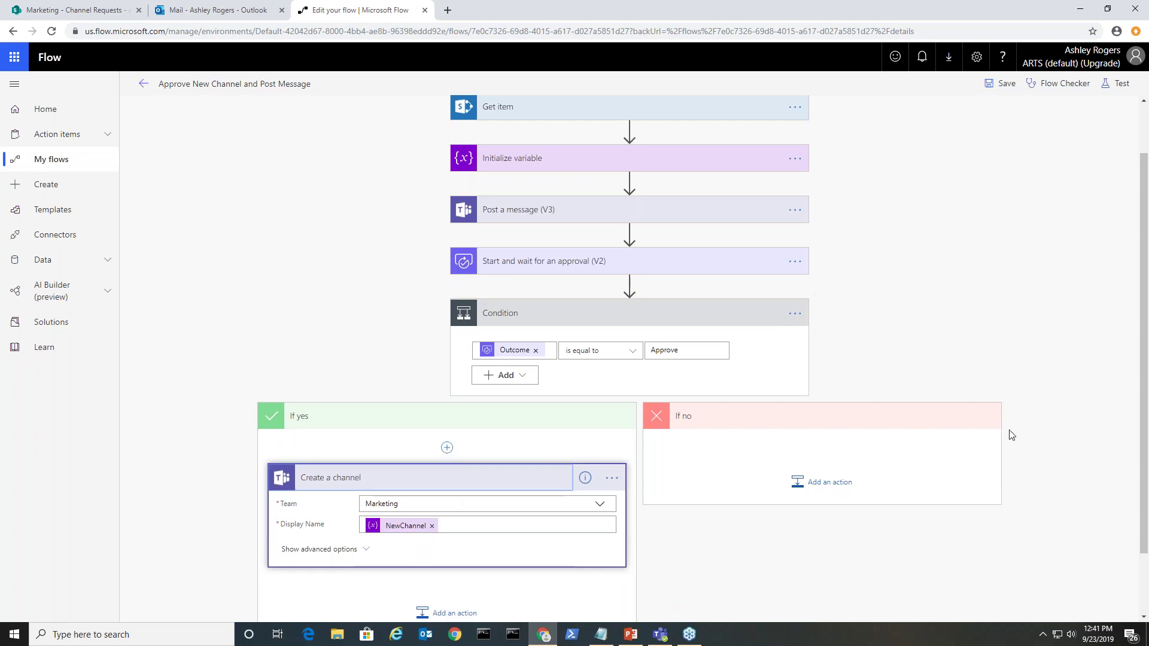
pyautogui.scroll(-1, 1143, 413)
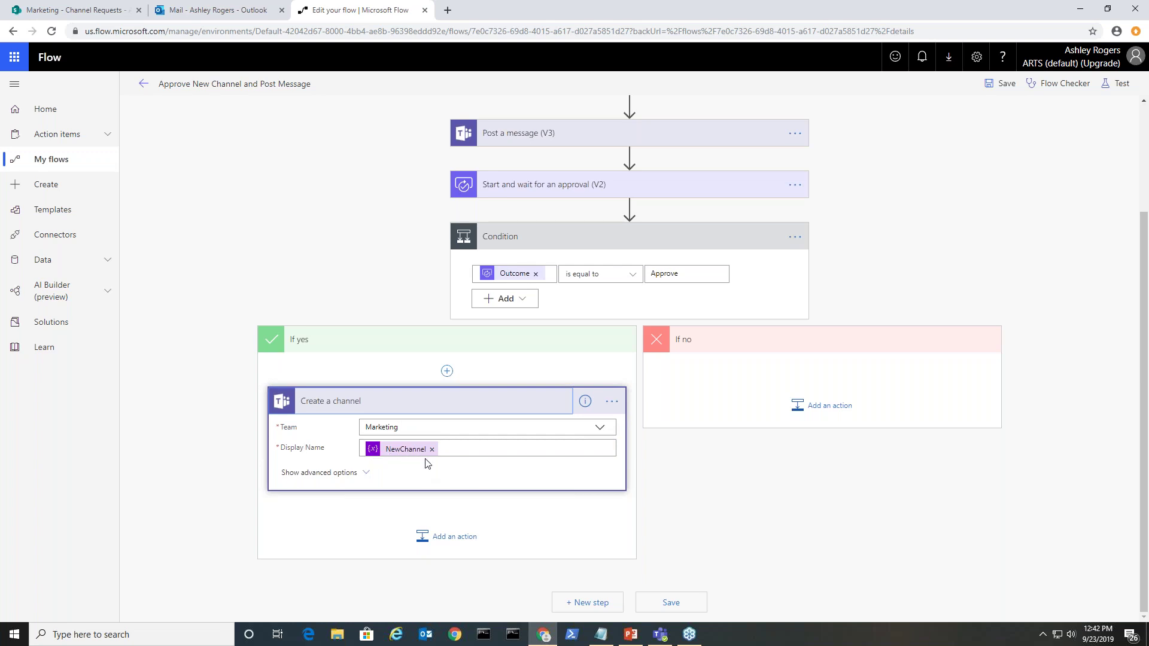
pyautogui.click(234, 143)
pyautogui.click(672, 238)
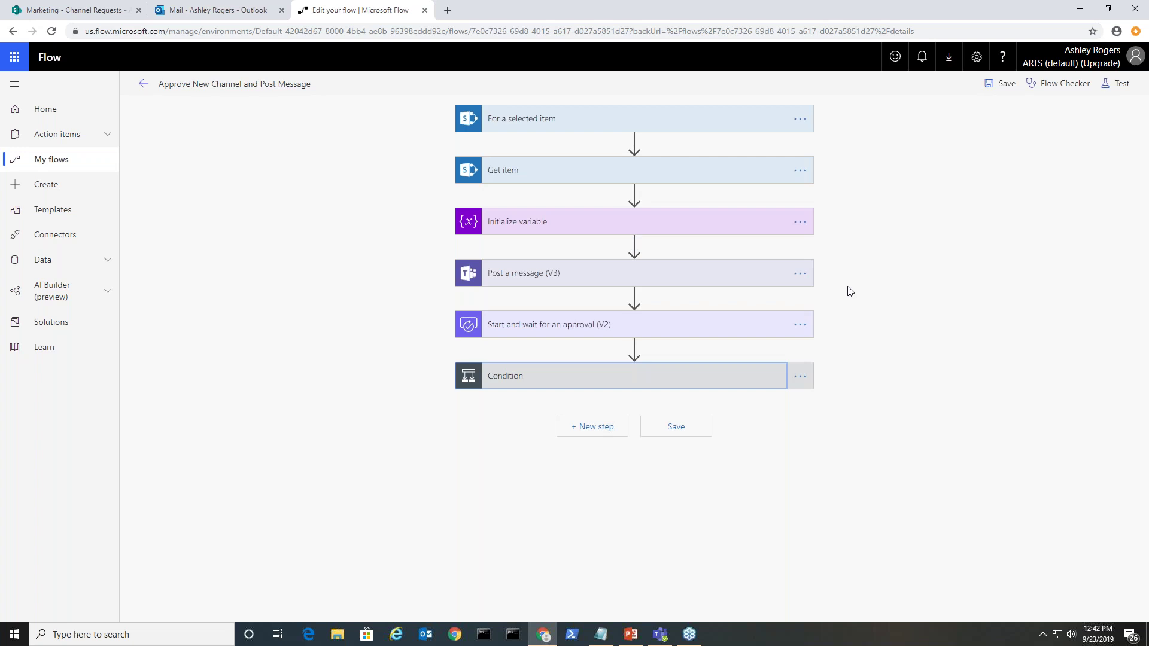
# - Expand the Start and wait for an approval (V2) action and examine its advanced options
pyautogui.click(620, 330)
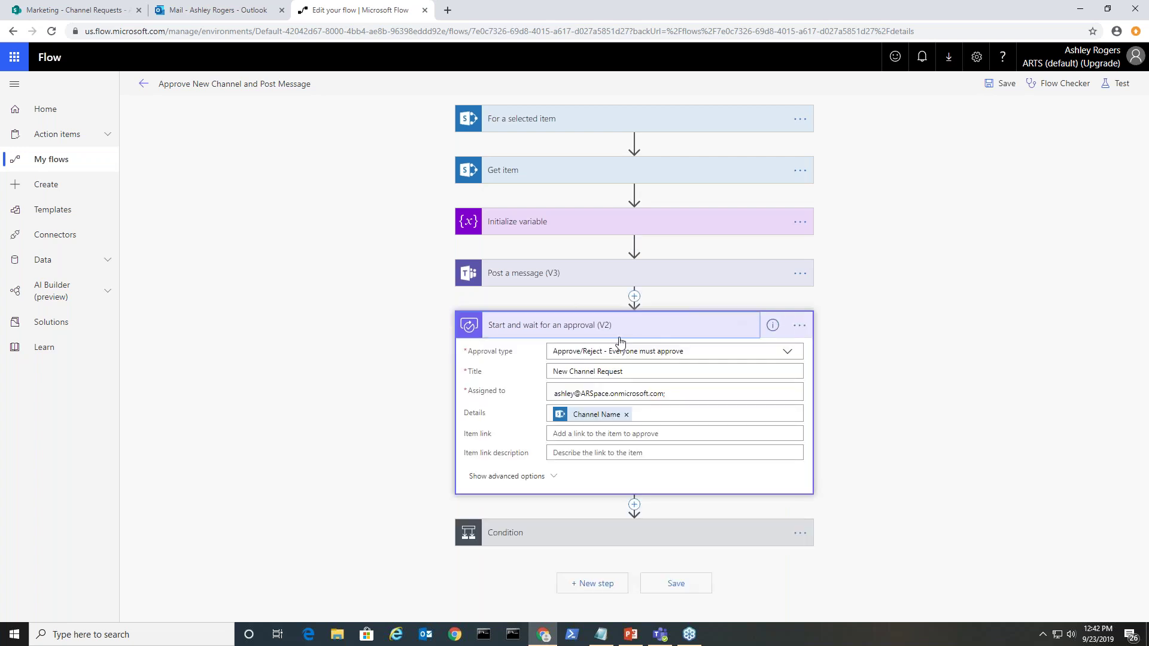
pyautogui.click(526, 479)
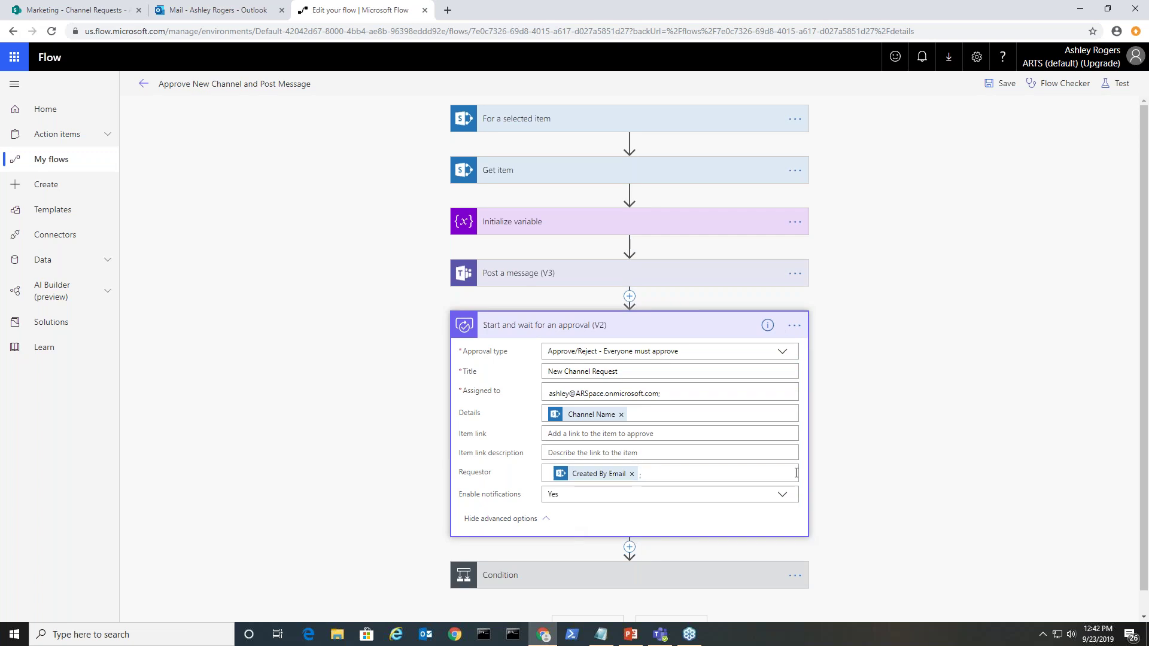
pyautogui.click(515, 520)
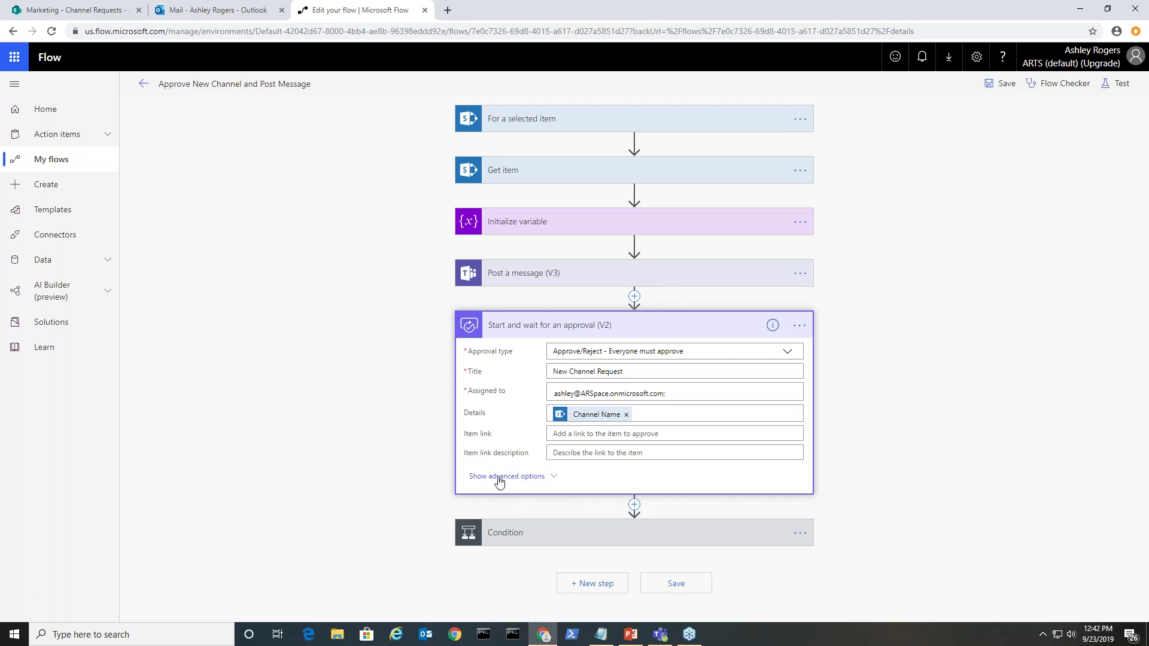
pyautogui.click(500, 478)
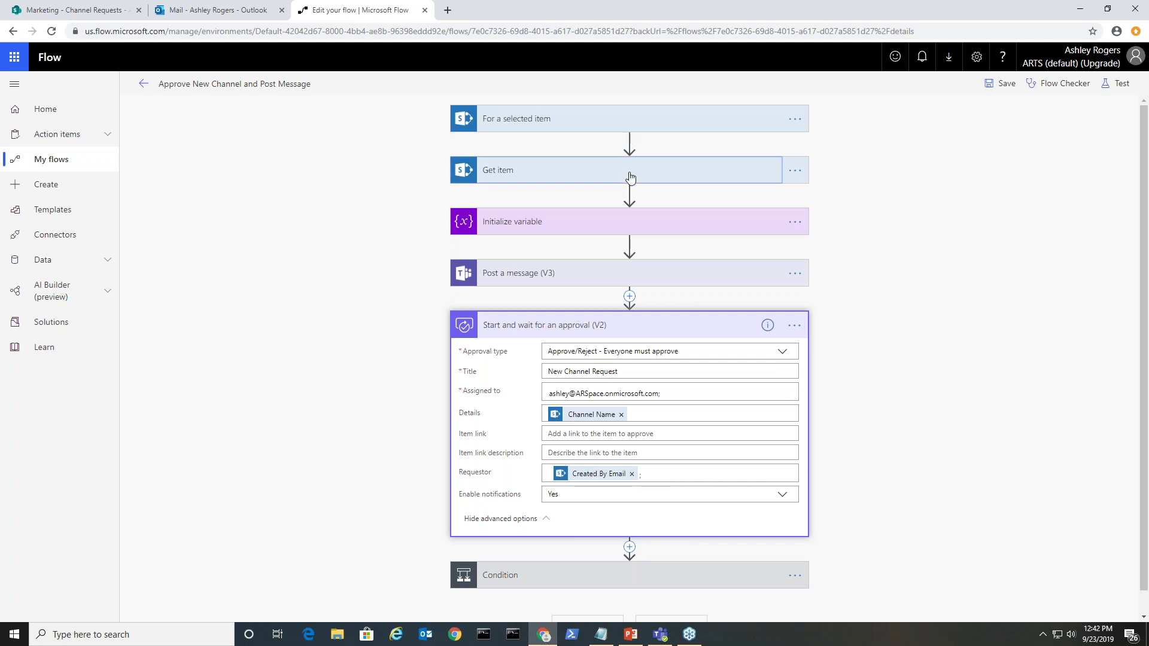
# - Expand the Get item action and show its advanced options
pyautogui.click(692, 172)
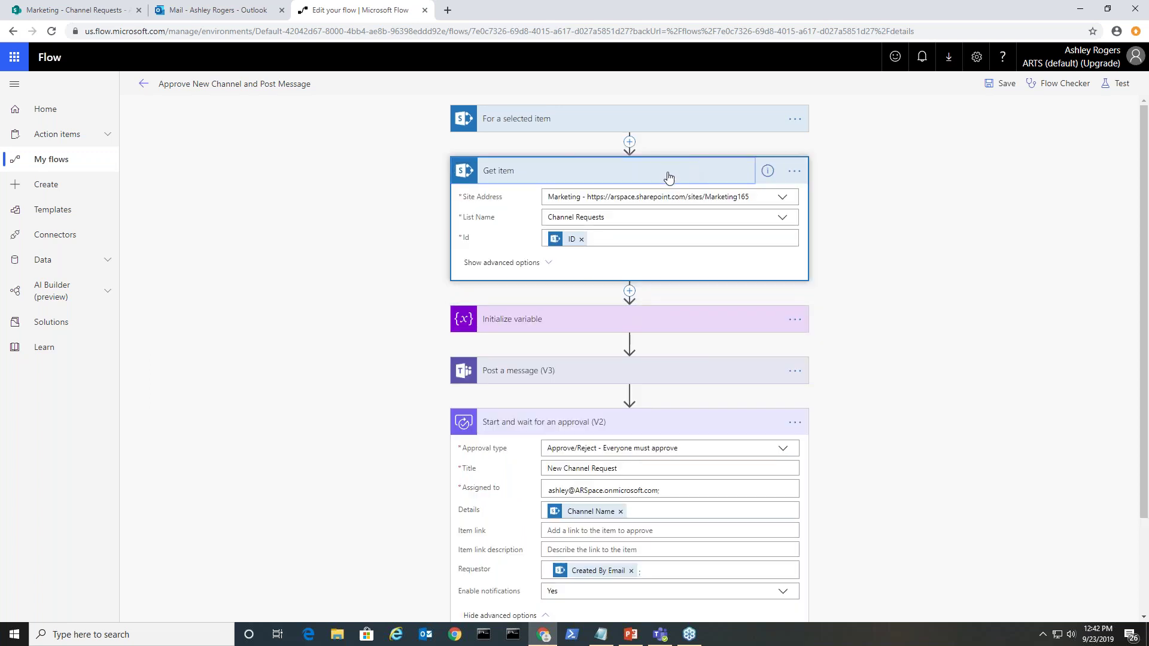
pyautogui.click(668, 174)
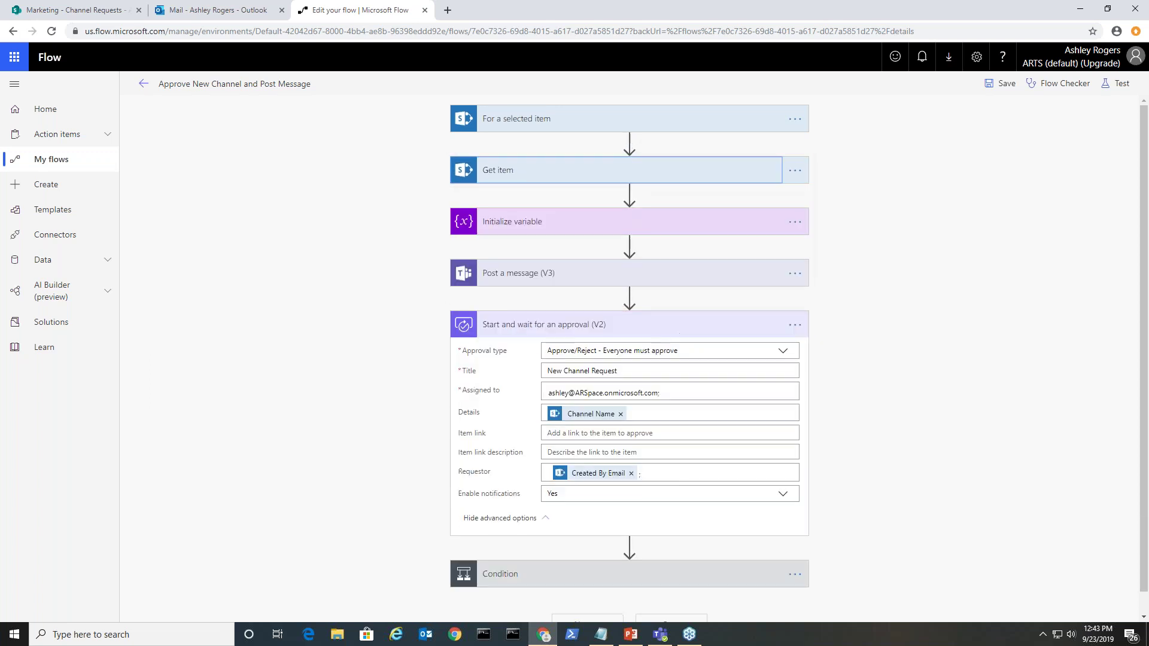
pyautogui.click(607, 176)
pyautogui.click(502, 262)
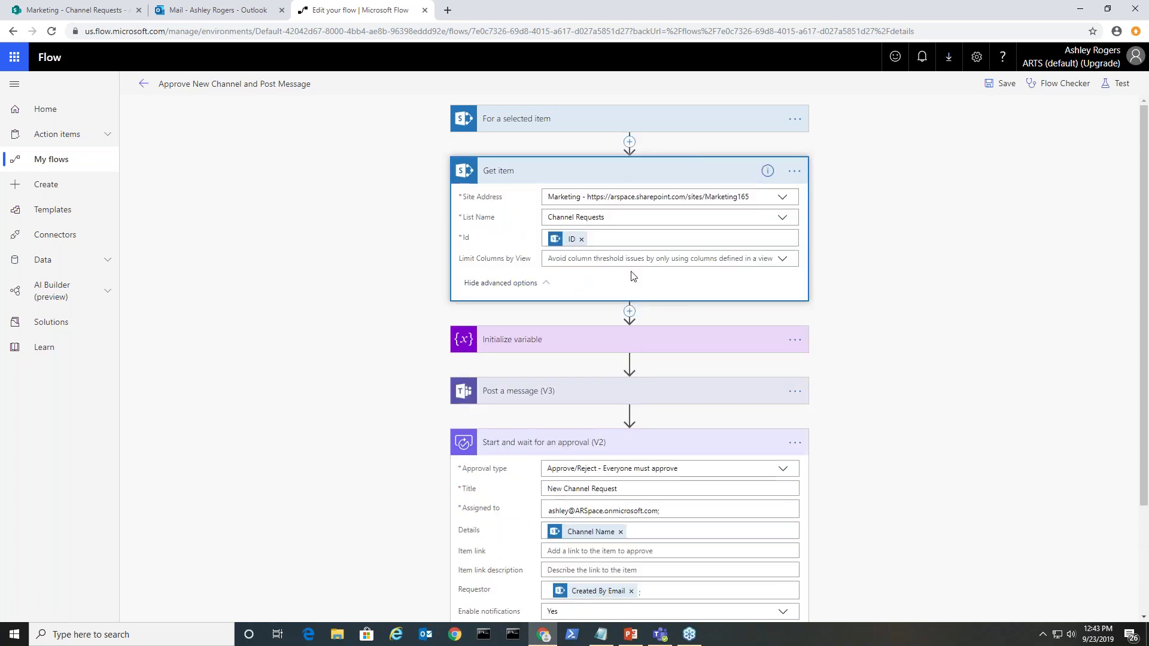
# - Examine the advanced options of the Post a message (V3) action, and collapse it
pyautogui.click(558, 394)
pyautogui.click(508, 532)
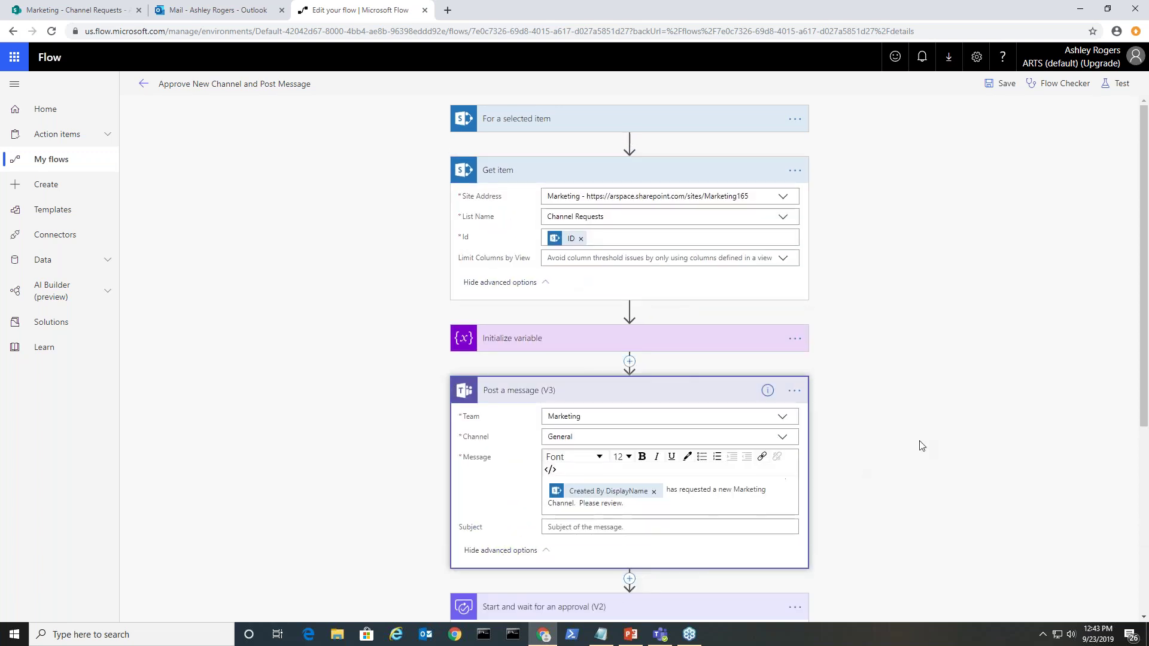
pyautogui.click(634, 390)
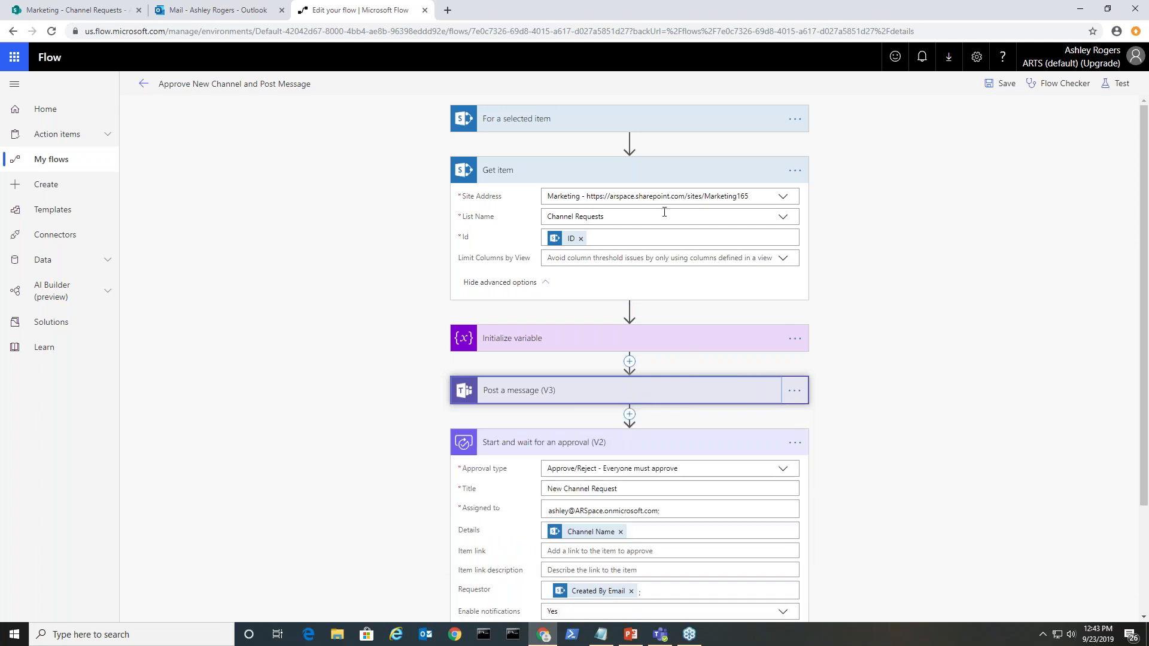
# - Hide the advanced options of the Start and wait for an approval (V2) action and collapse it
pyautogui.scroll(-3, 1141, 268)
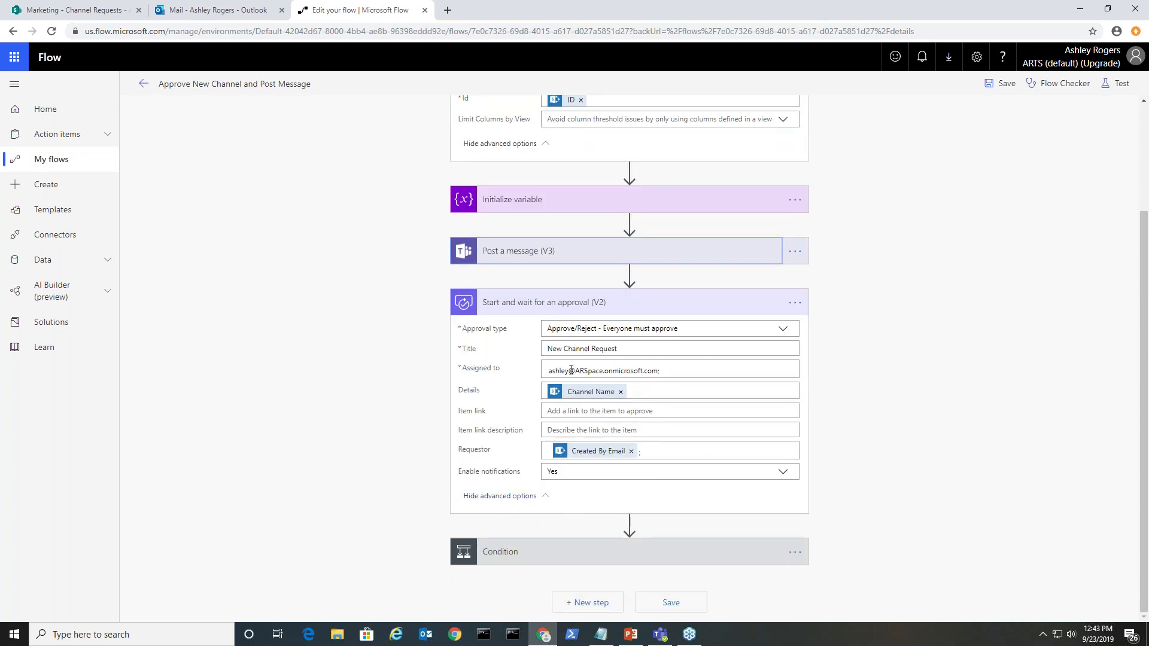
pyautogui.click(507, 496)
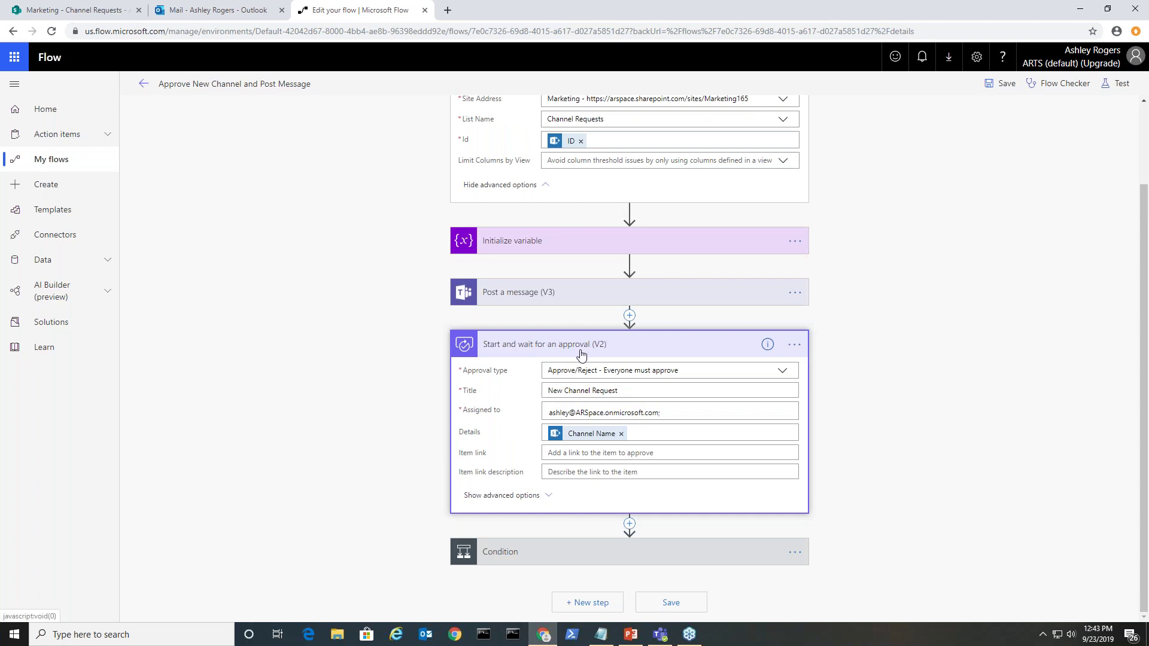
pyautogui.click(579, 354)
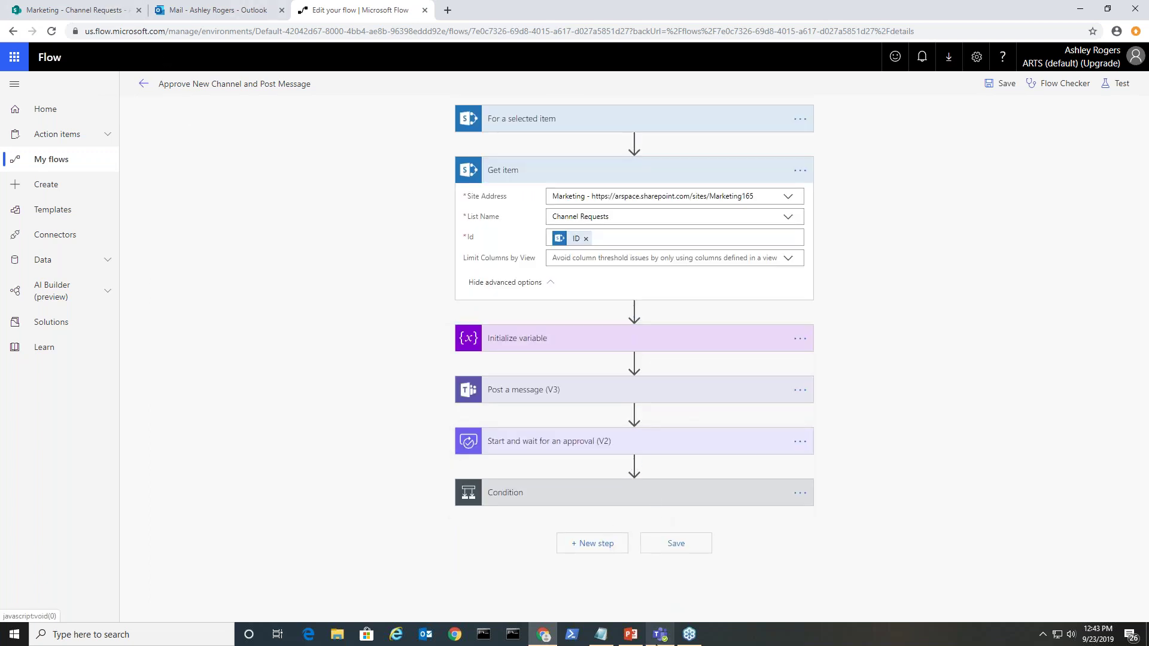
# - Switch to Microsoft Teams and deselect the Another Request item in the Channel Requests list
pyautogui.click(660, 635)
pyautogui.click(320, 226)
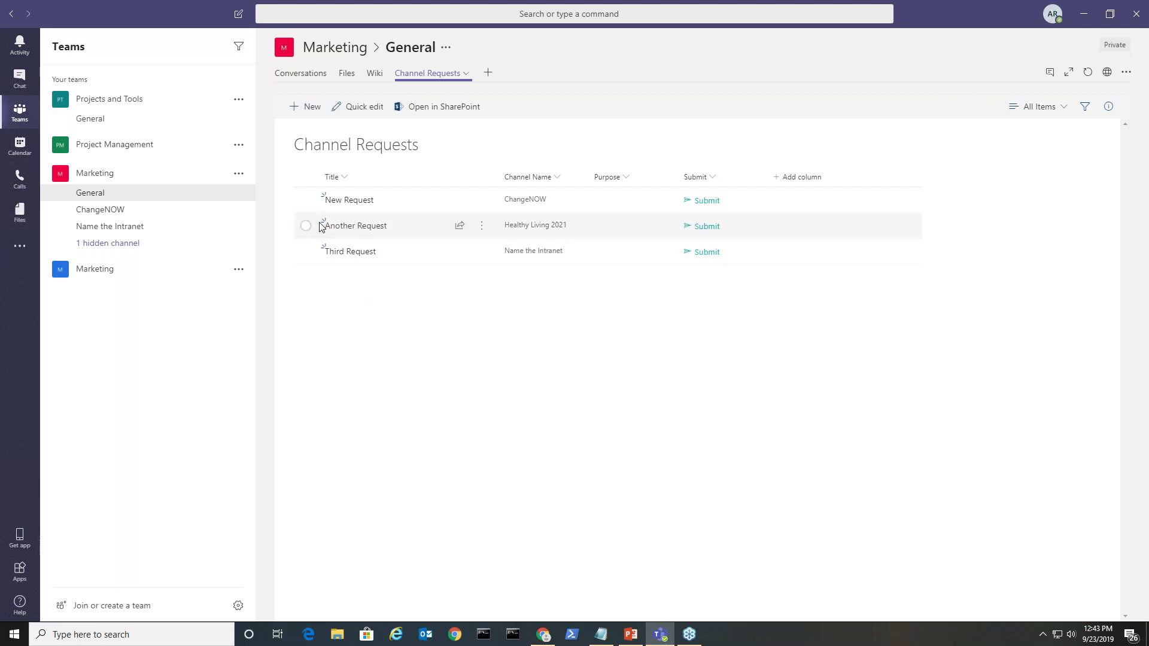
# - Run the Approve New Channel and Post Message flow on the Another Request item, and view the General channel's conversations
pyautogui.click(708, 230)
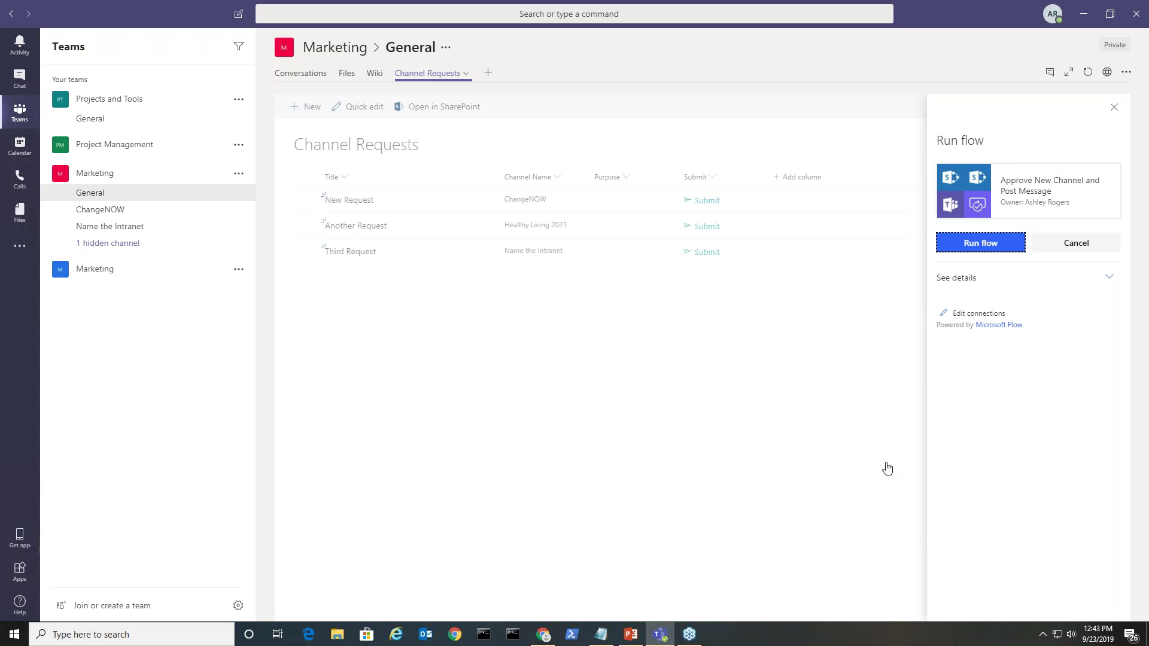
pyautogui.click(974, 249)
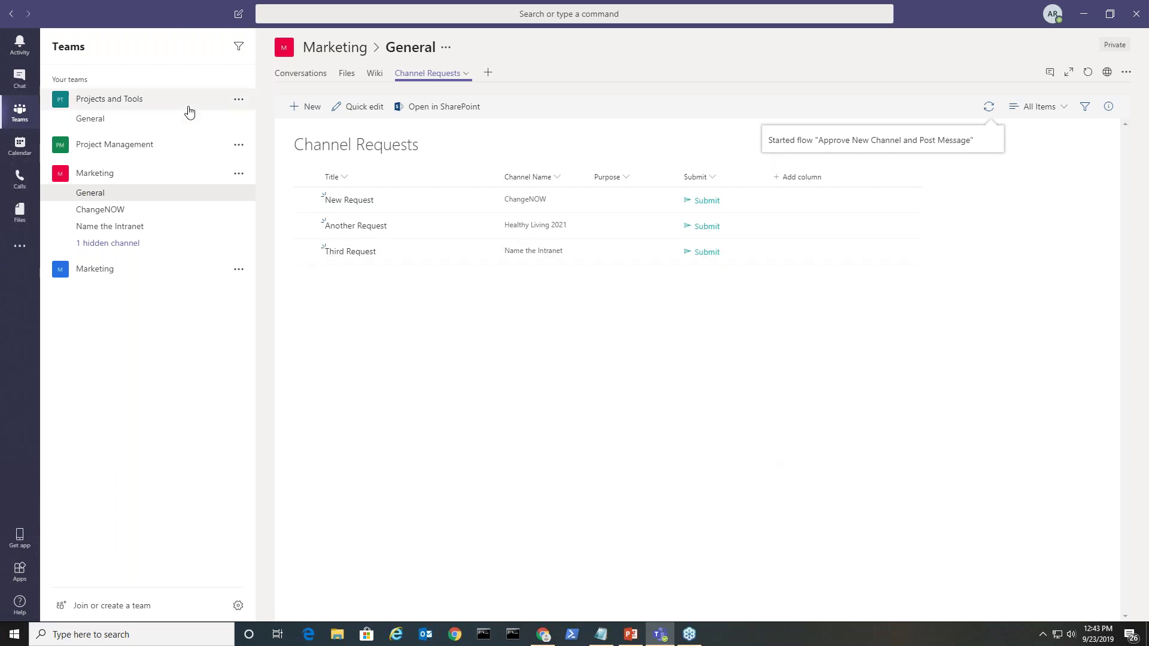
pyautogui.click(147, 174)
pyautogui.click(147, 174)
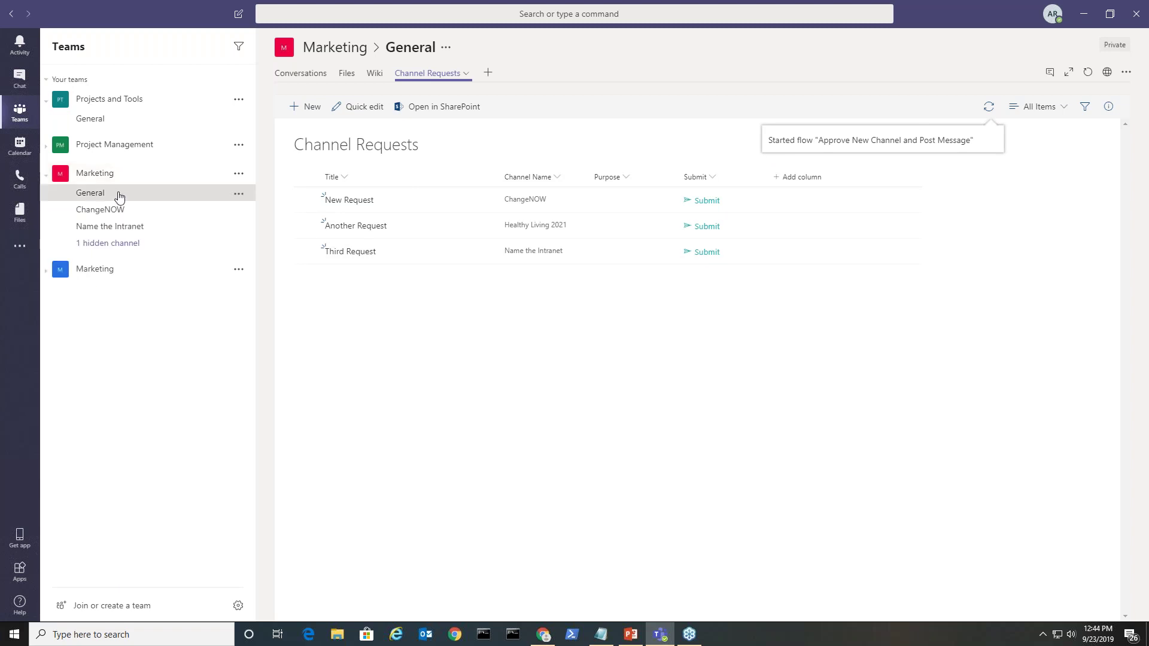
pyautogui.click(301, 73)
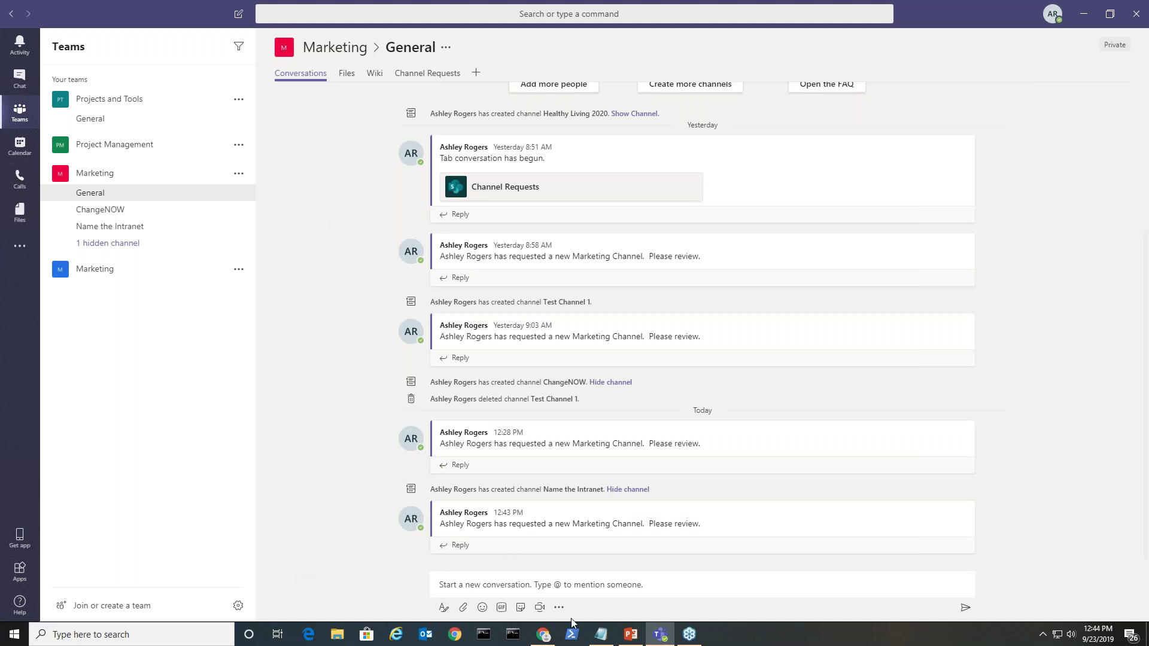
# - Switch to Outlook in the browser and approve the Healthy Living 2021 channel request without giving a reason
pyautogui.click(546, 638)
pyautogui.click(219, 13)
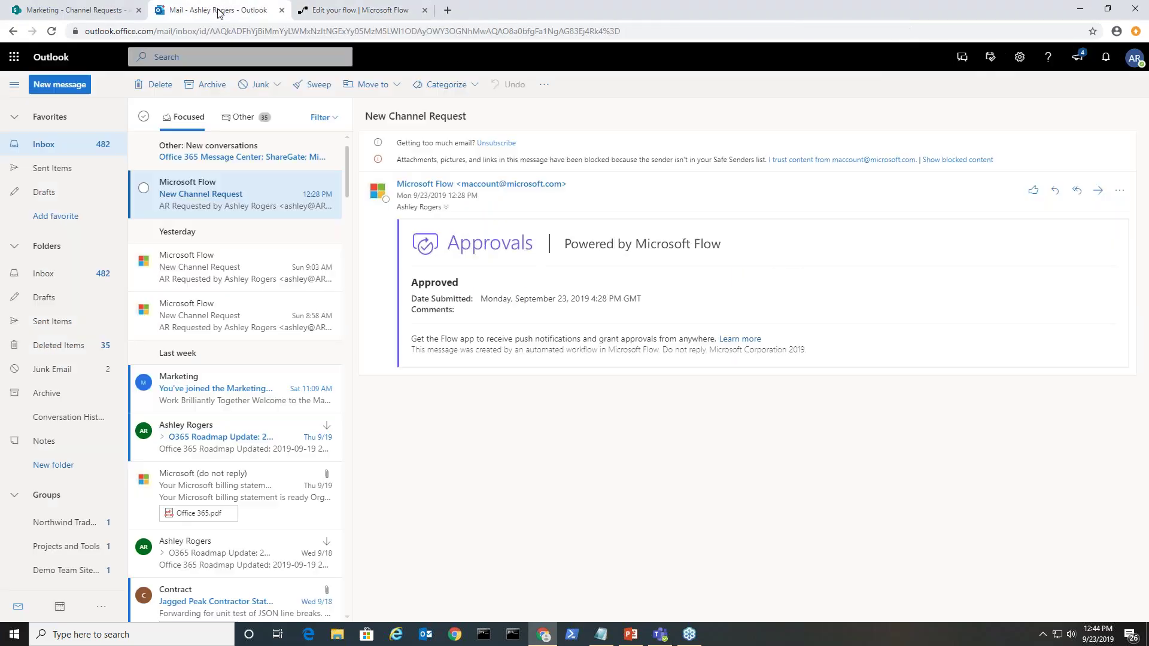
pyautogui.click(239, 198)
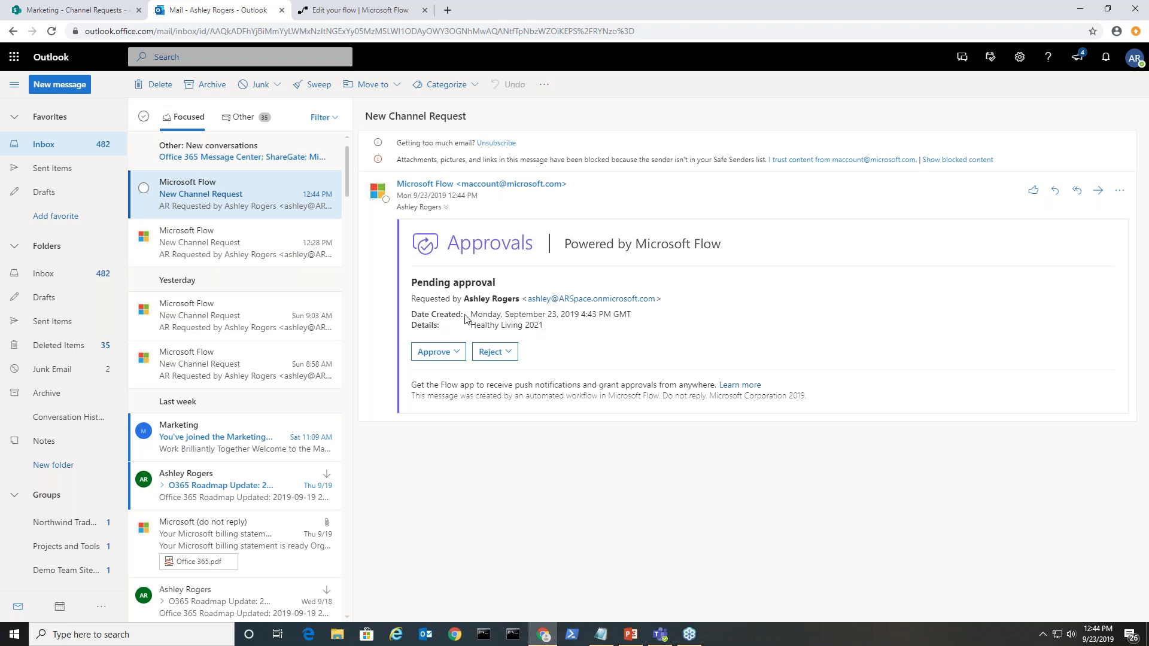
pyautogui.click(434, 352)
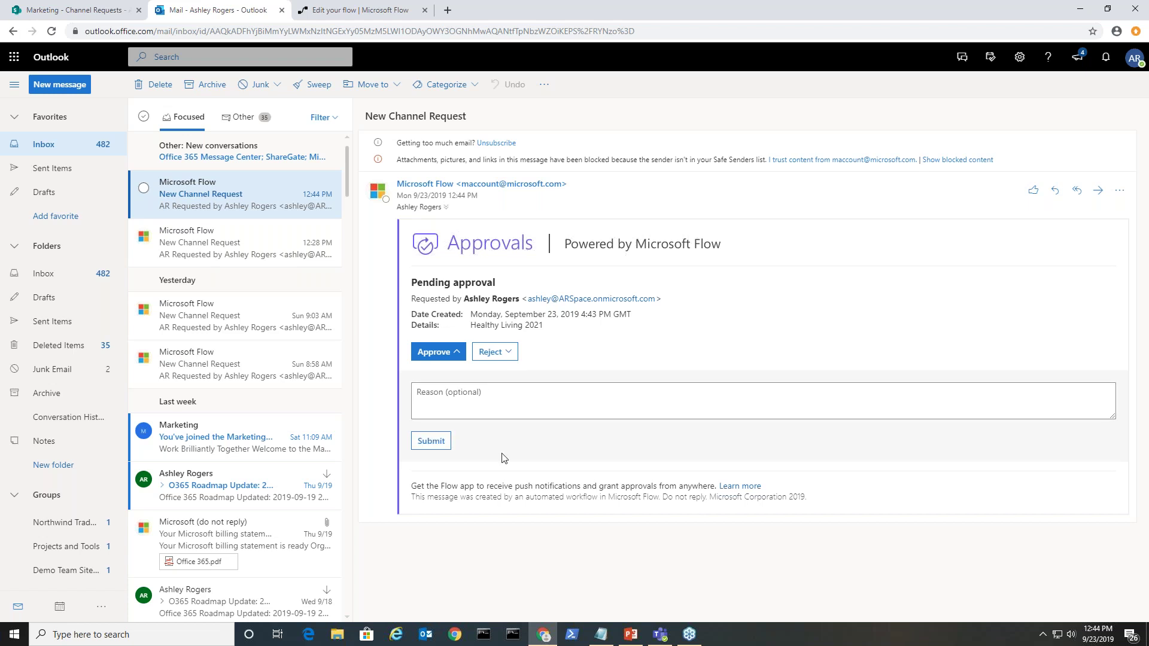
pyautogui.click(432, 443)
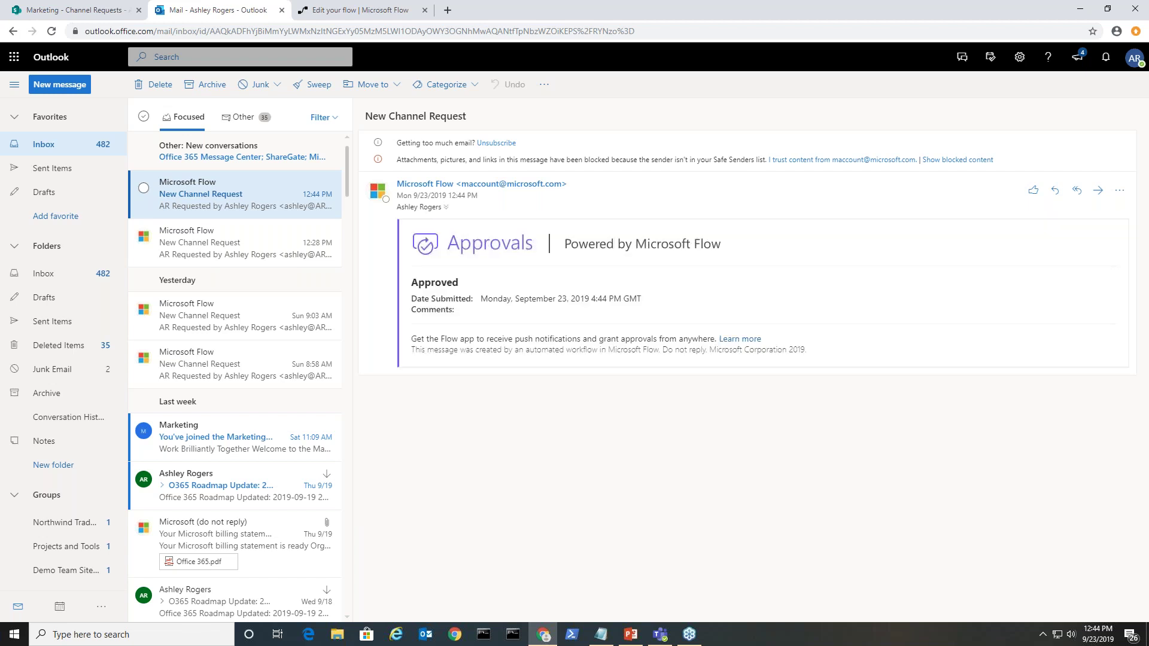
# - Switch to Microsoft Teams and check the hidden channels of the Marketing team
pyautogui.click(659, 636)
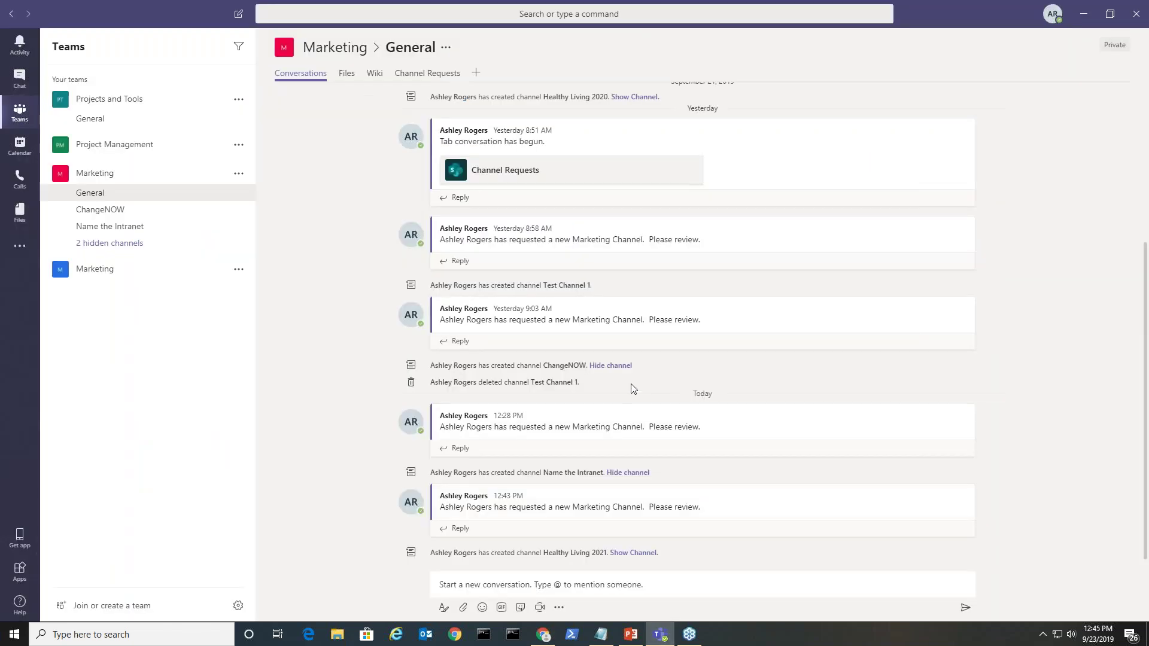
pyautogui.click(199, 242)
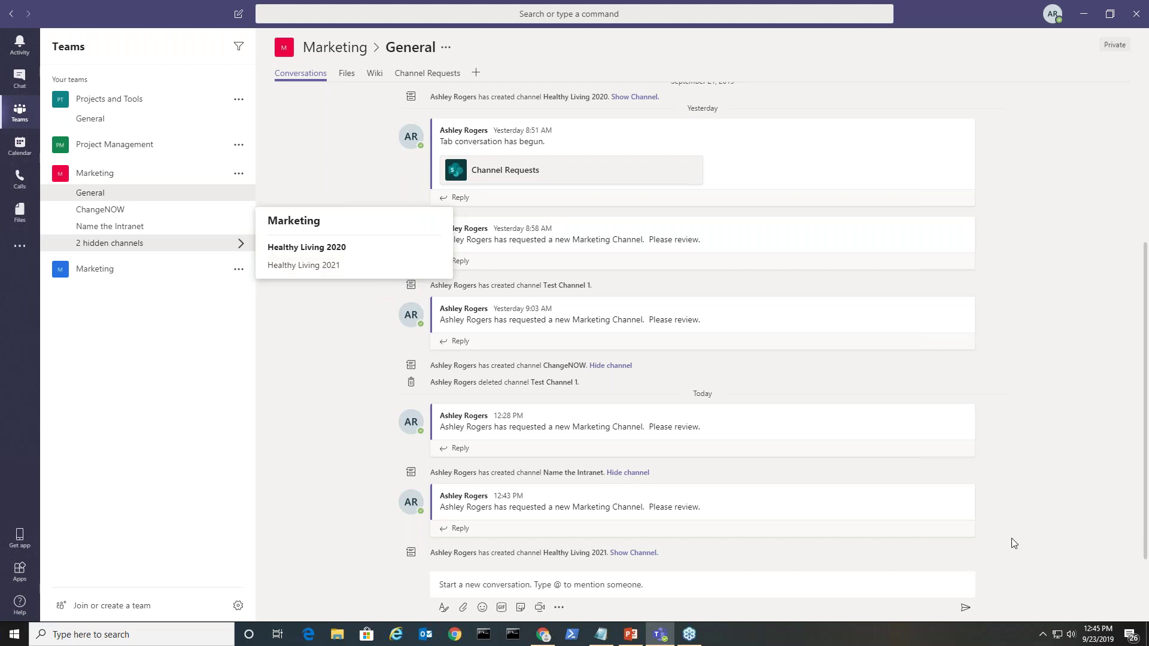
pyautogui.click(829, 557)
# - Switch to the SharePoint Channel Requests list, look through the full set of templates for creating a flow, and close them
pyautogui.click(543, 635)
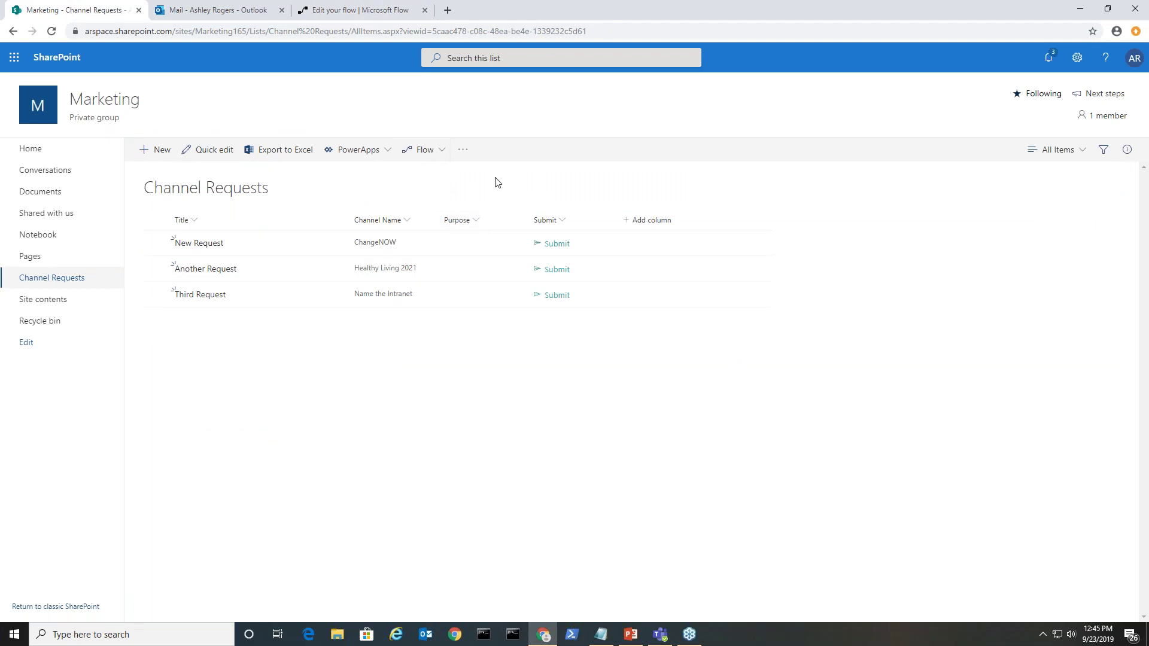
pyautogui.click(436, 153)
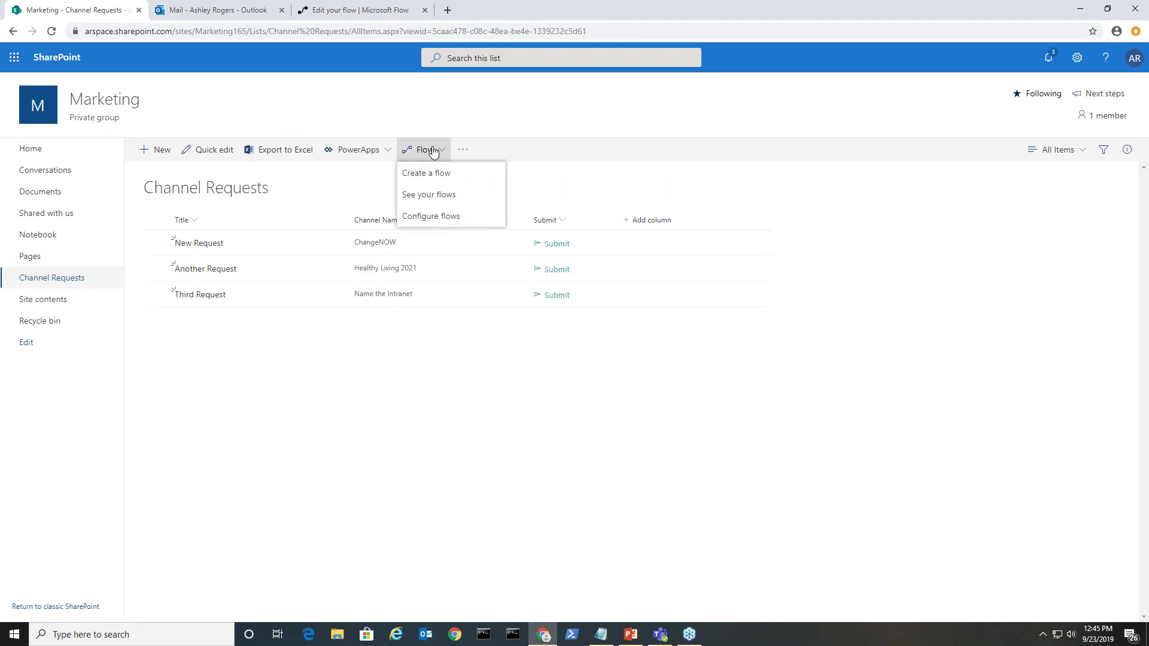
pyautogui.click(440, 179)
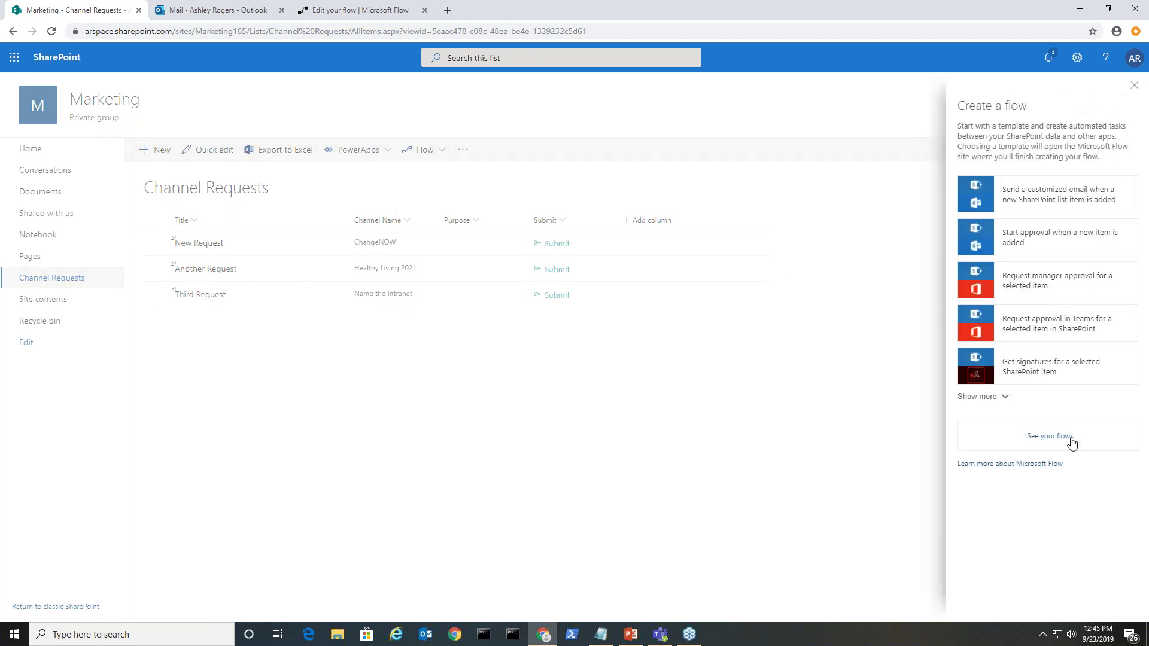
pyautogui.click(978, 398)
pyautogui.scroll(-8, 1138, 286)
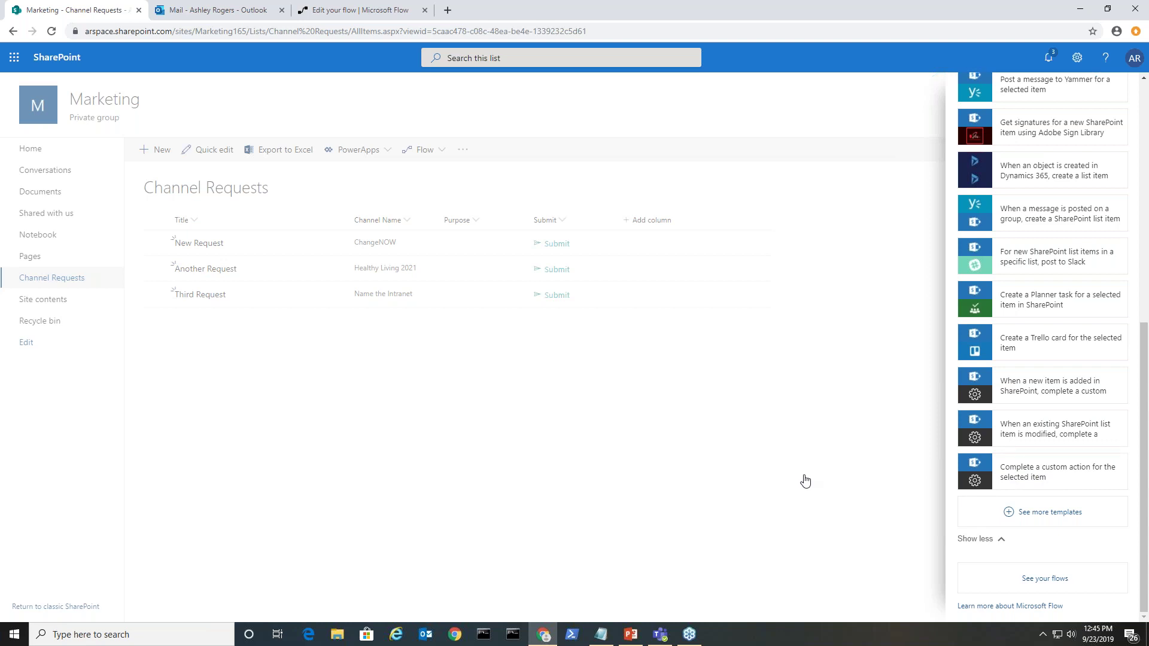
pyautogui.click(915, 387)
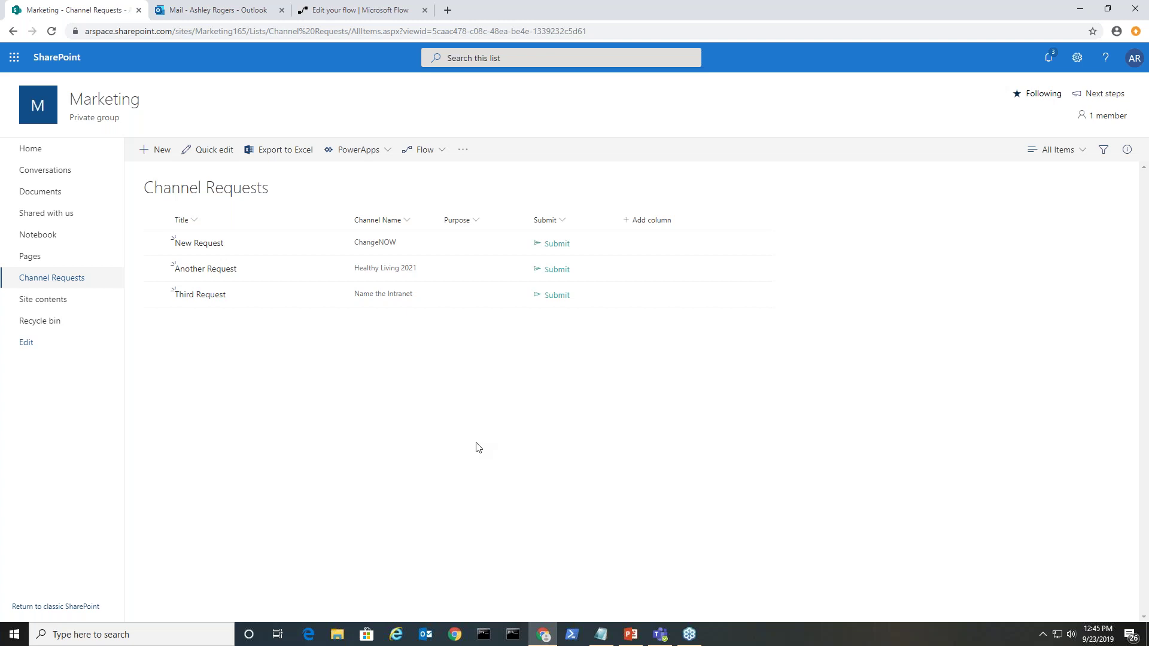
# - Return to the flow editor, expand the Condition action and examine its If yes and If no branches
pyautogui.click(361, 11)
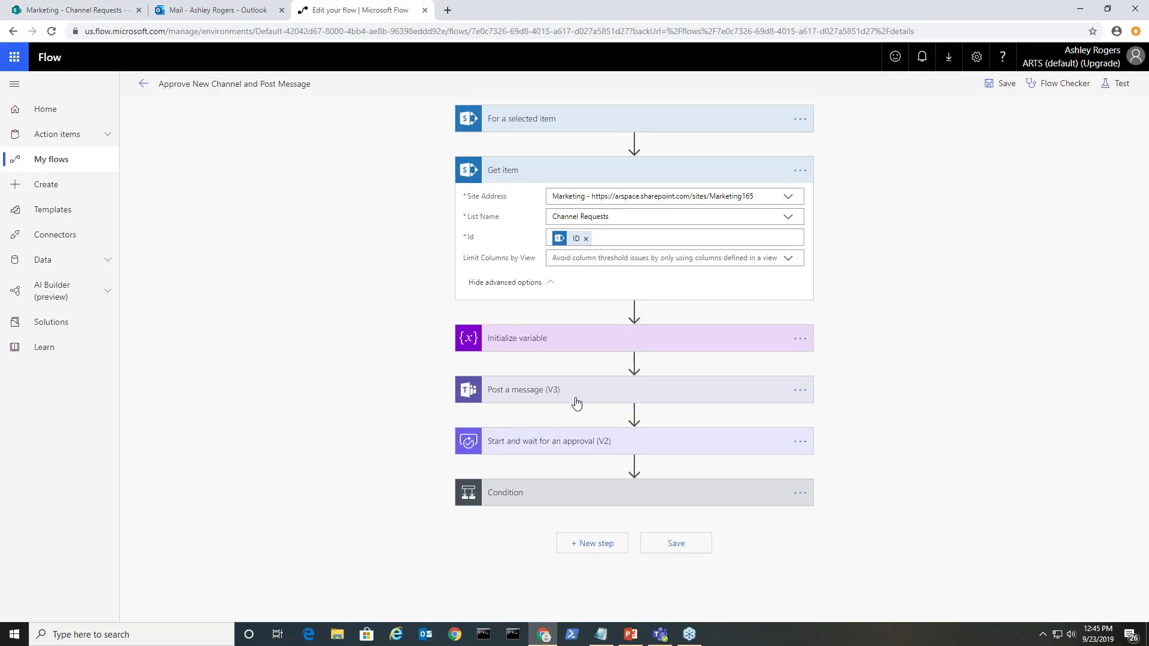
pyautogui.click(635, 500)
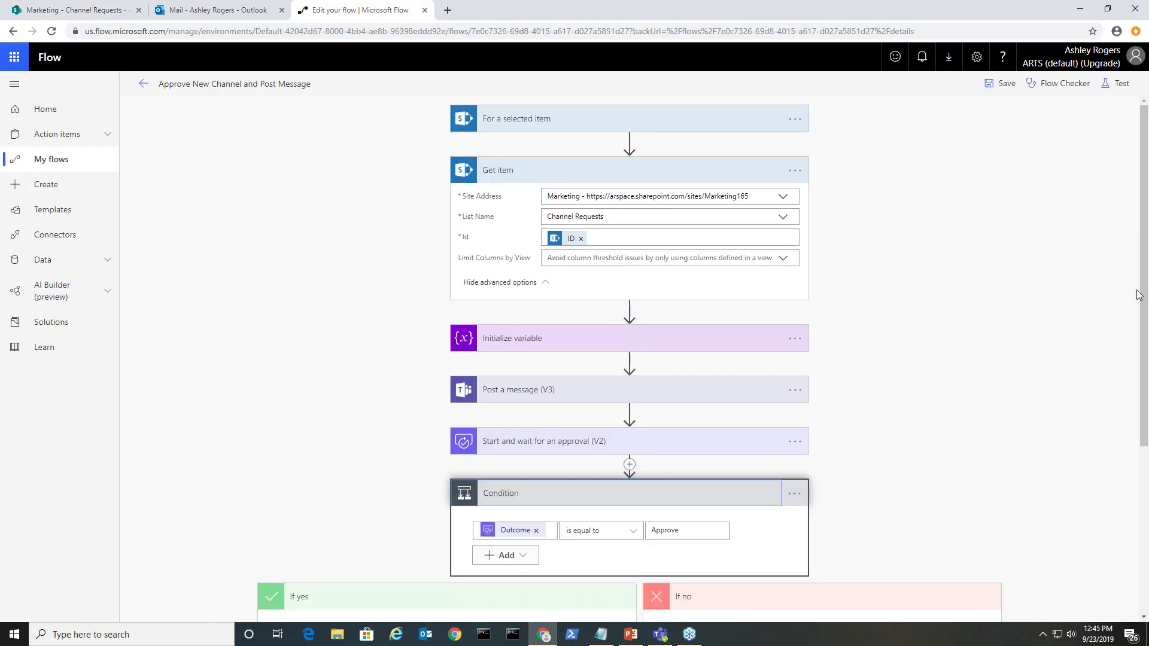
pyautogui.scroll(-4, 821, 346)
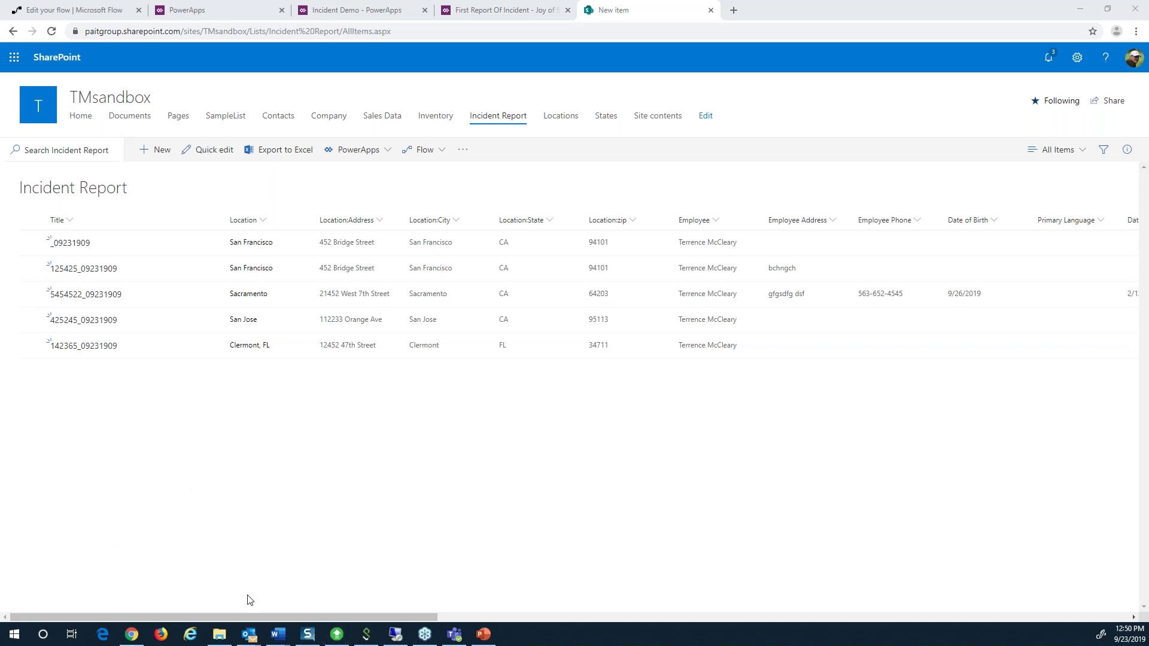
pyautogui.moveTo(249, 614); pyautogui.dragTo(191, 574)
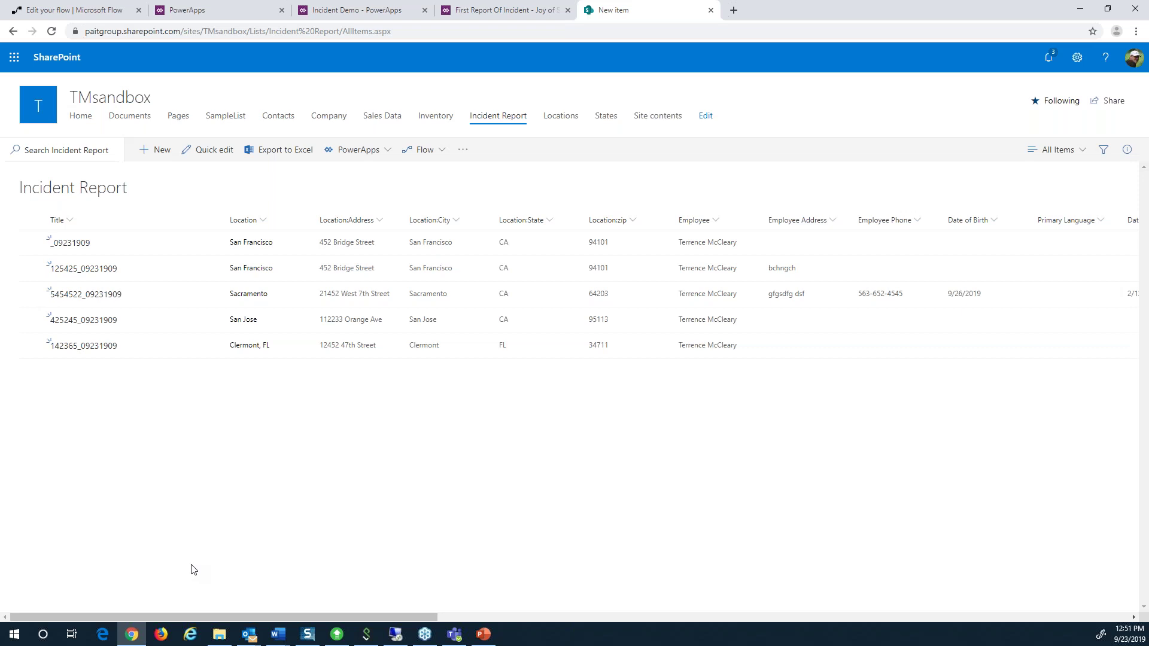
pyautogui.moveTo(188, 616); pyautogui.dragTo(92, 599)
pyautogui.moveTo(134, 639)
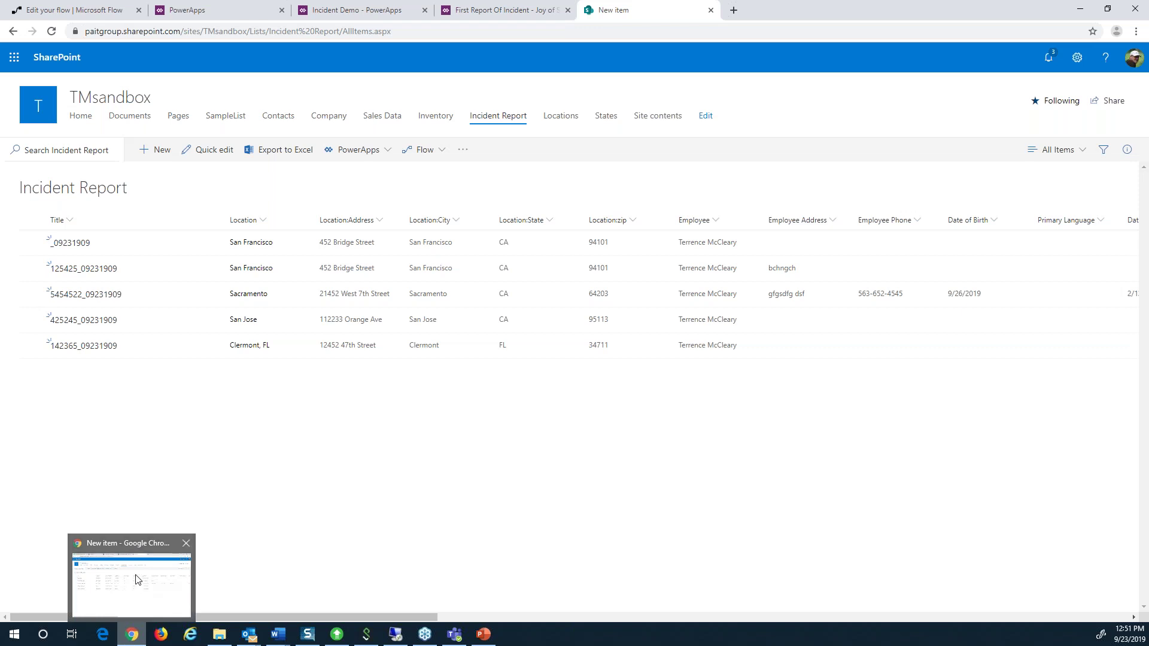
# - Open the new item form of the Incident Report list and look through its fields
pyautogui.click(163, 155)
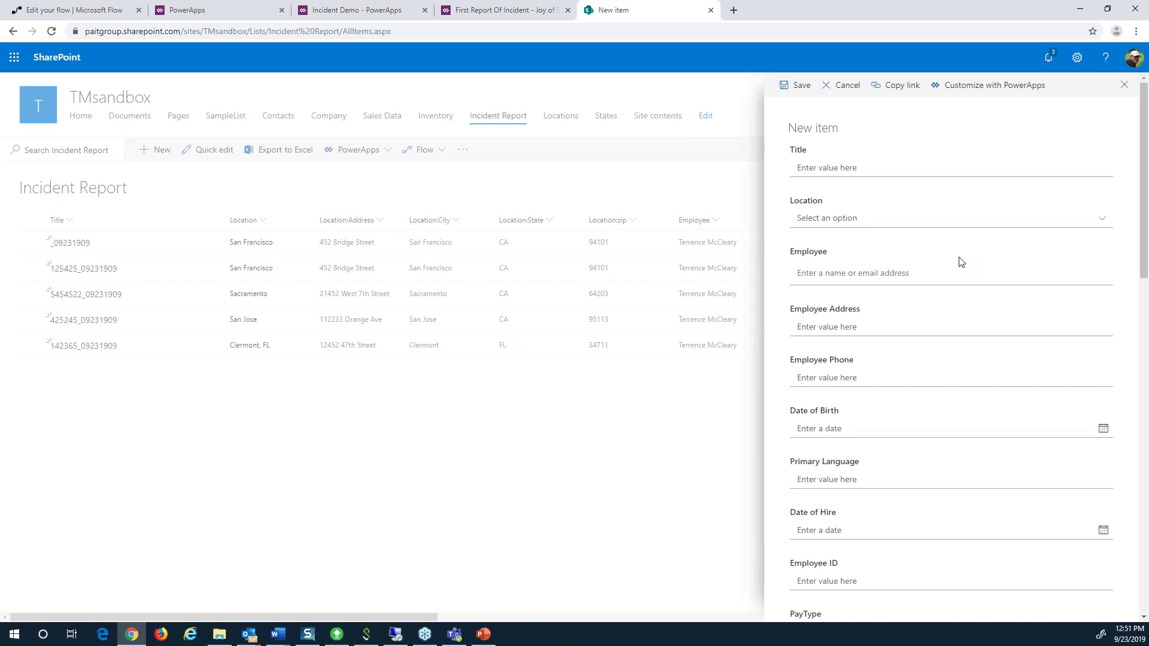
pyautogui.moveTo(1141, 206)
pyautogui.mouseDown()
pyautogui.moveTo(1106, 464)
pyautogui.moveTo(1144, 359)
pyautogui.moveTo(1145, 187)
pyautogui.mouseUp()
# - Locate PowerApps among all the Office 365 apps from the SharePoint site, and view the PowerApps page of app templates
pyautogui.click(241, 13)
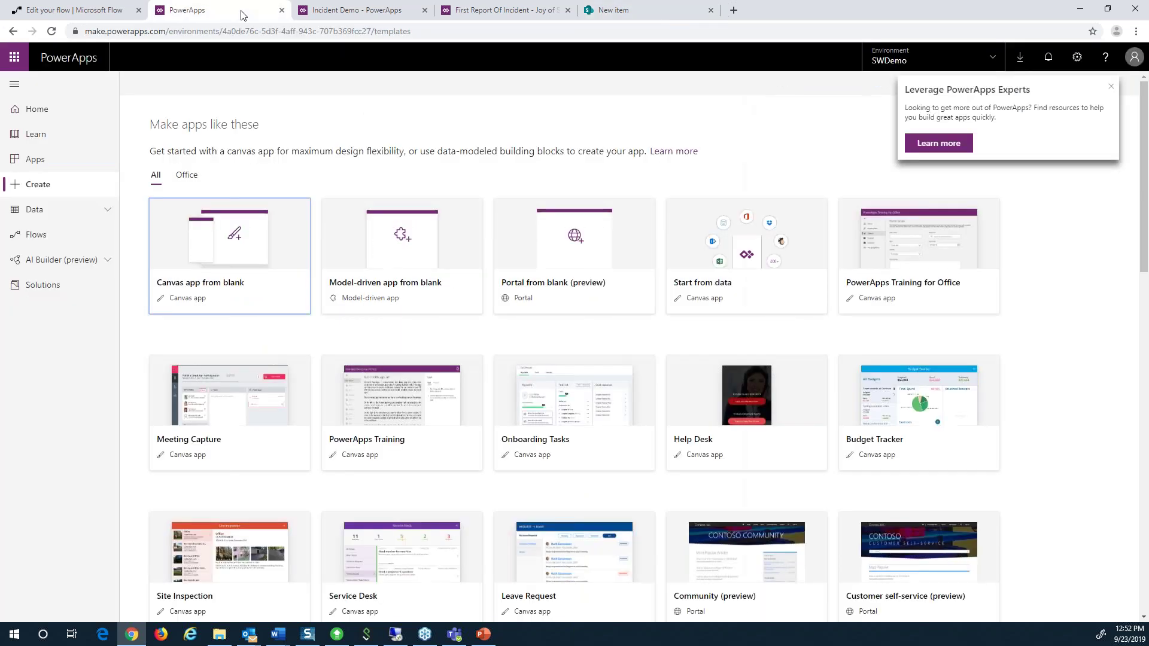
pyautogui.click(680, 12)
pyautogui.click(13, 60)
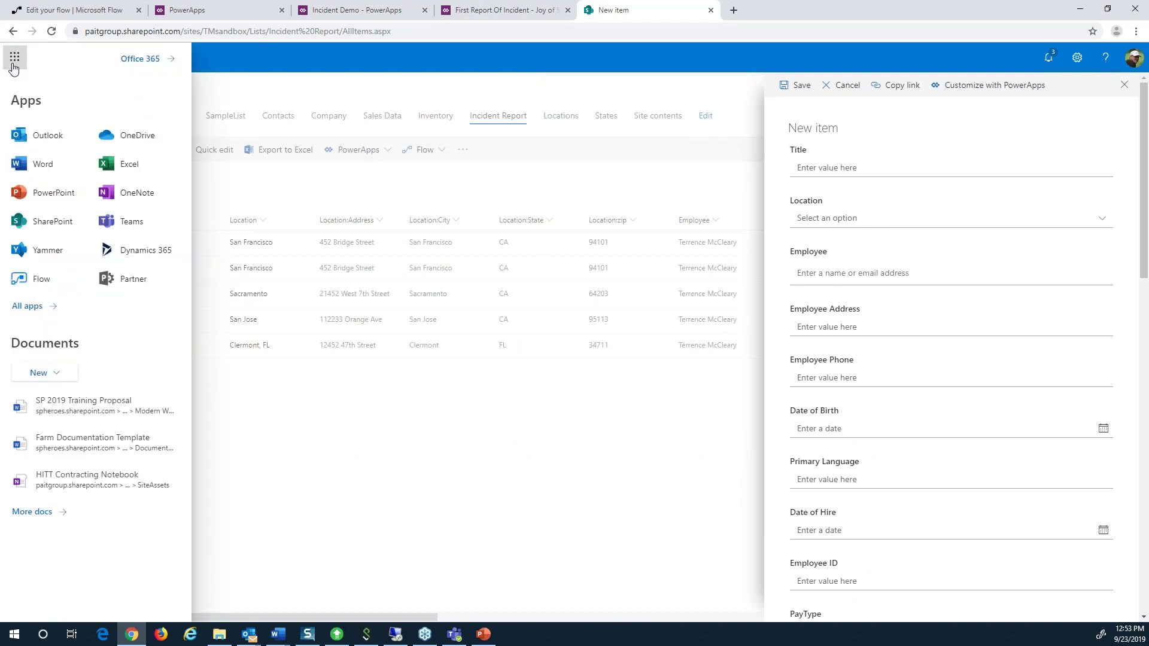
pyautogui.click(25, 306)
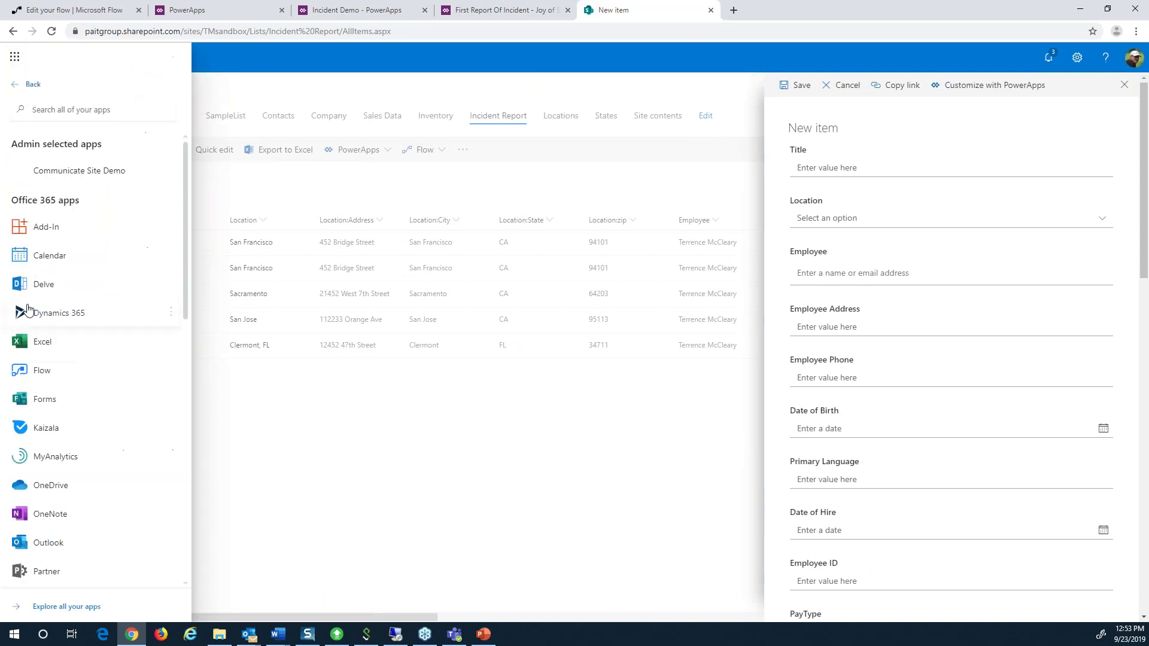
pyautogui.scroll(-5, 59, 402)
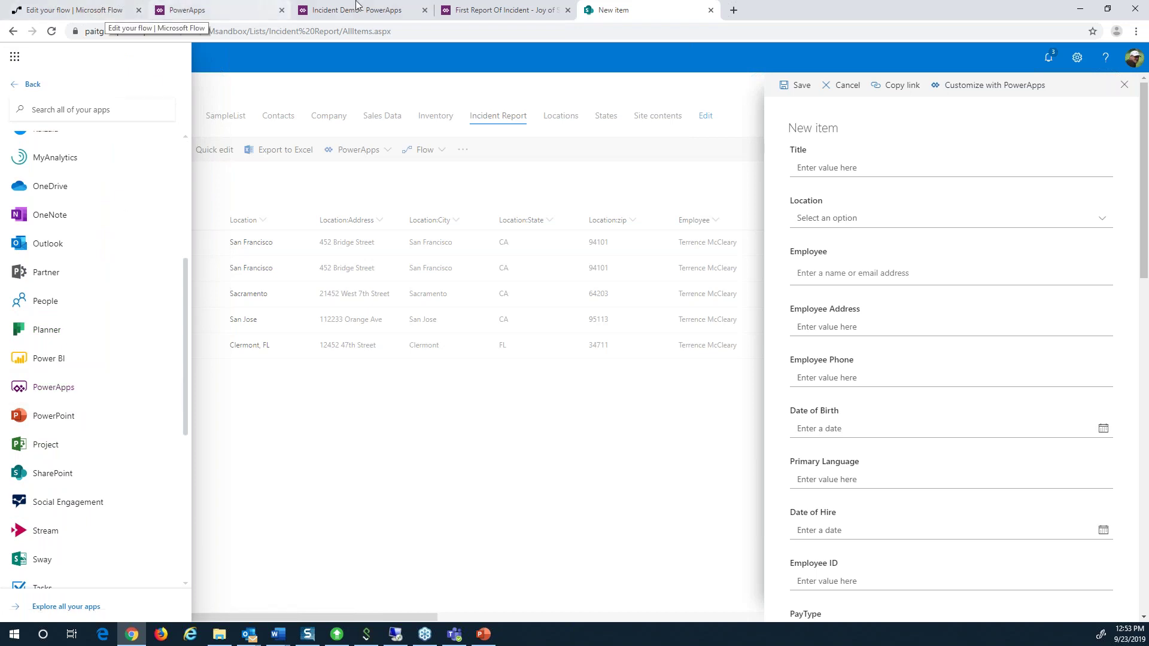
pyautogui.click(215, 11)
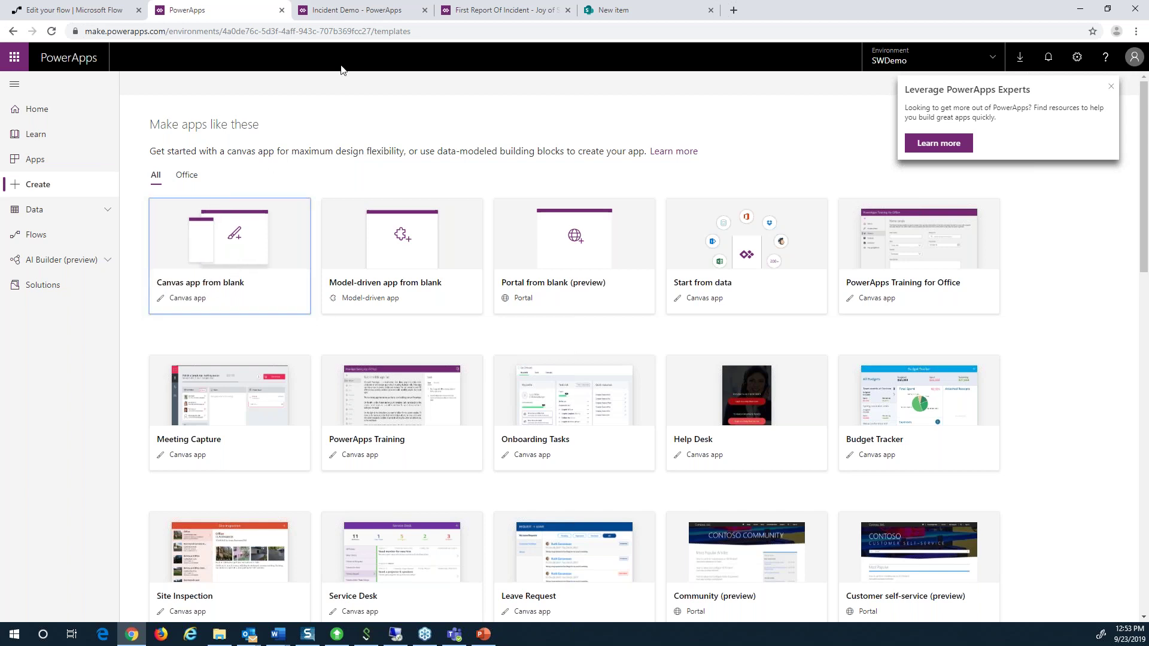
# - Insert an edit form on Screen1 of the Incident Demo app and connect it to the Incident Report data source
pyautogui.click(359, 11)
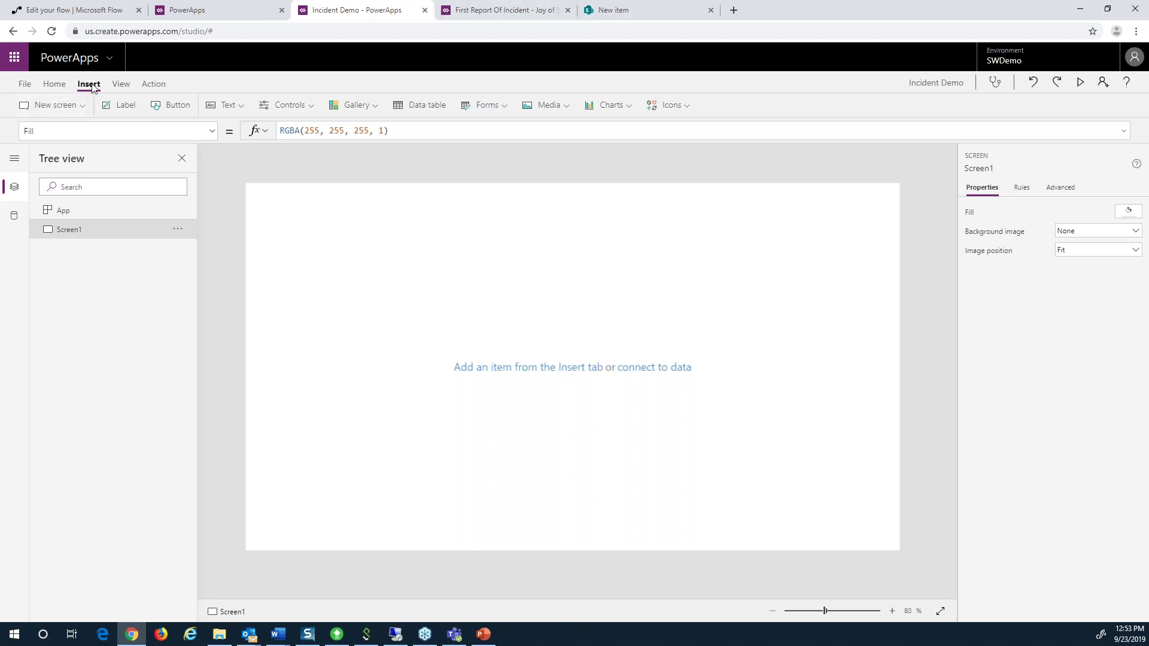
pyautogui.click(485, 105)
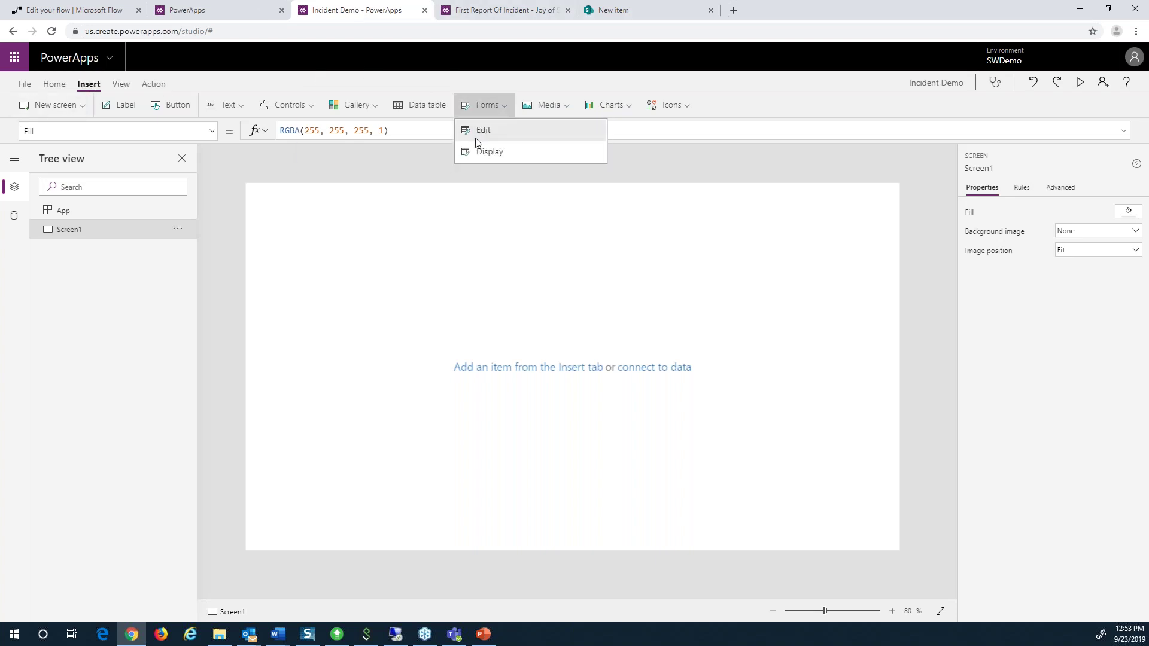
pyautogui.click(475, 138)
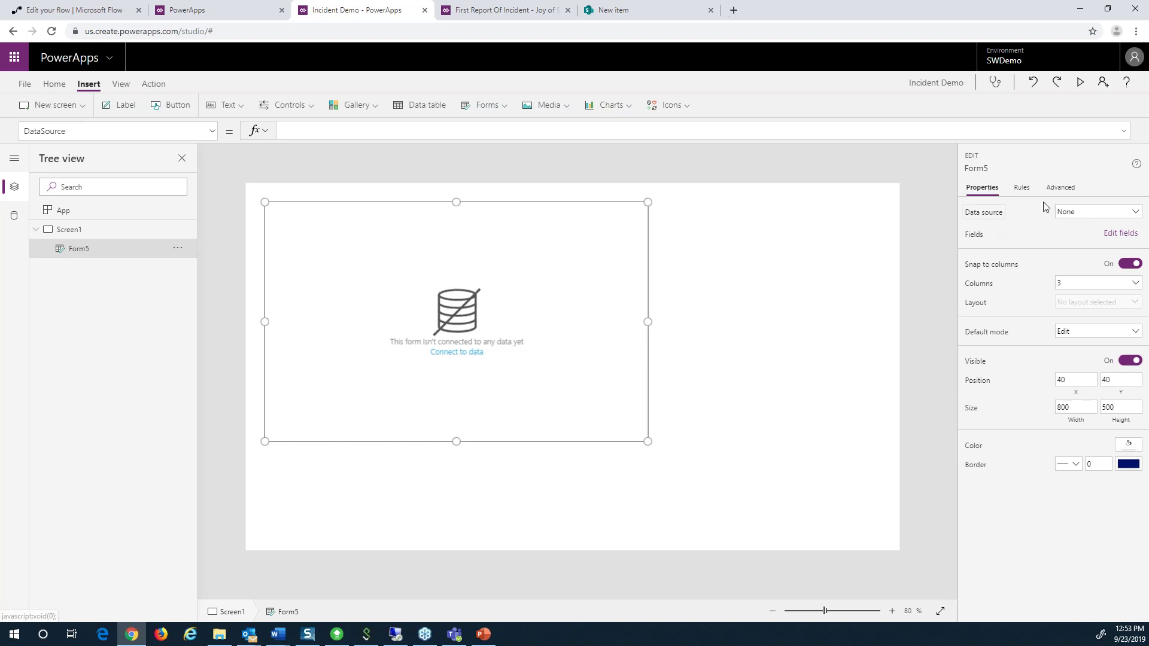
pyautogui.click(1076, 215)
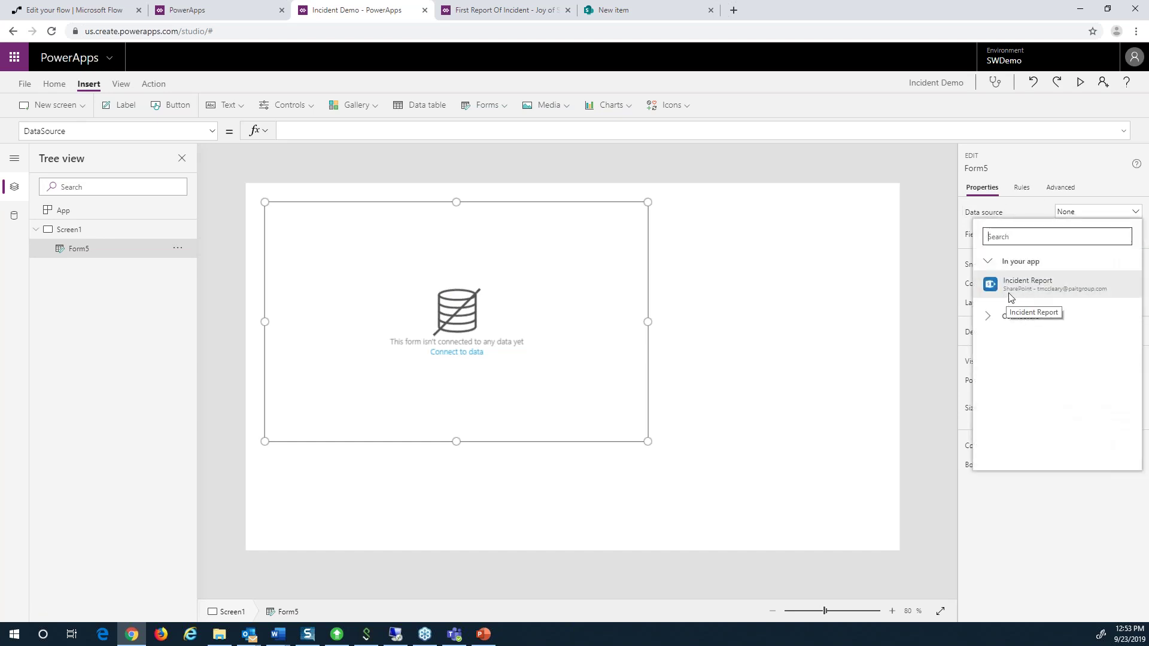
pyautogui.click(997, 317)
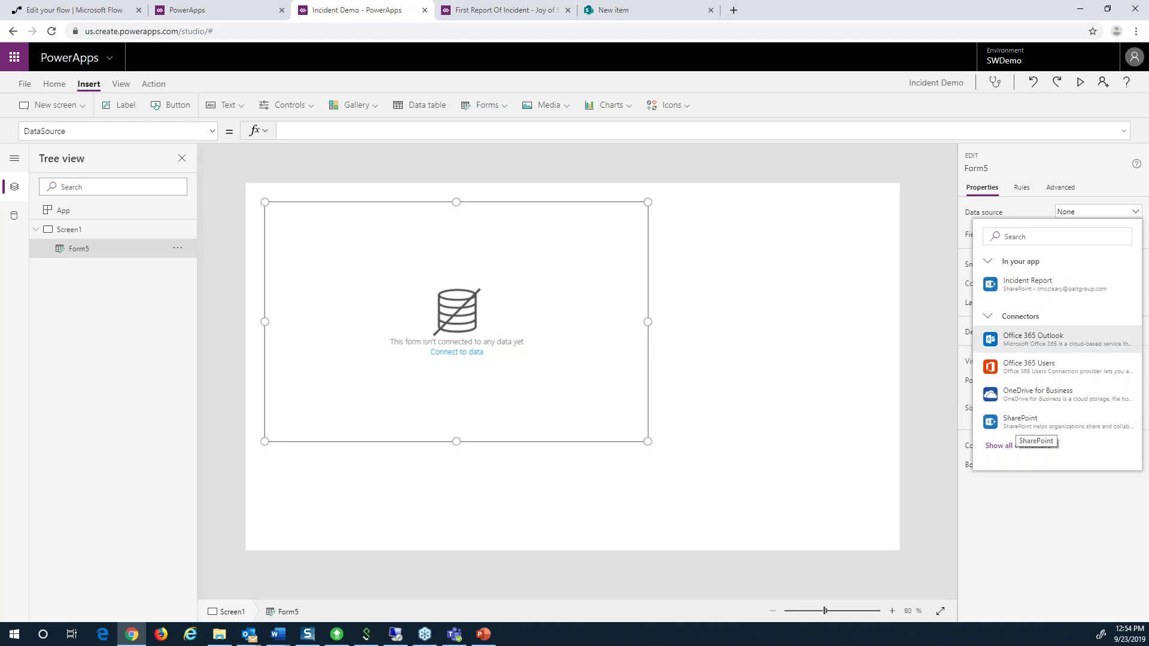
pyautogui.click(1032, 284)
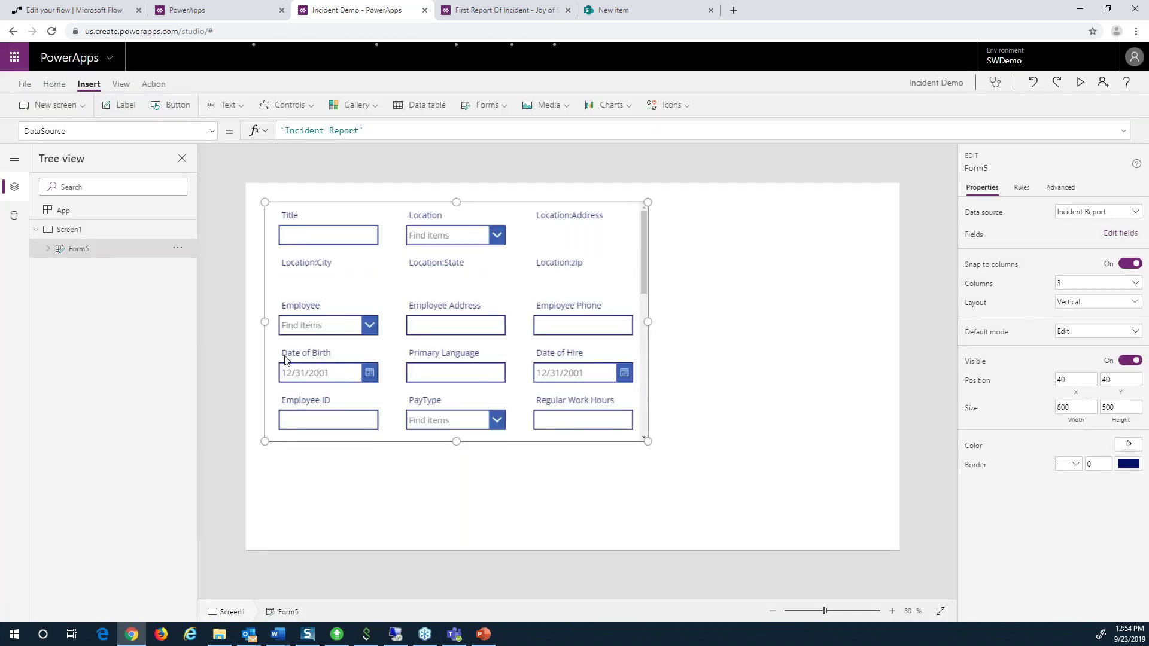
# - Stretch the form to the screen's side and lower edges, at X position 0 and a size of 1366 by 728
pyautogui.moveTo(265, 321); pyautogui.dragTo(245, 326)
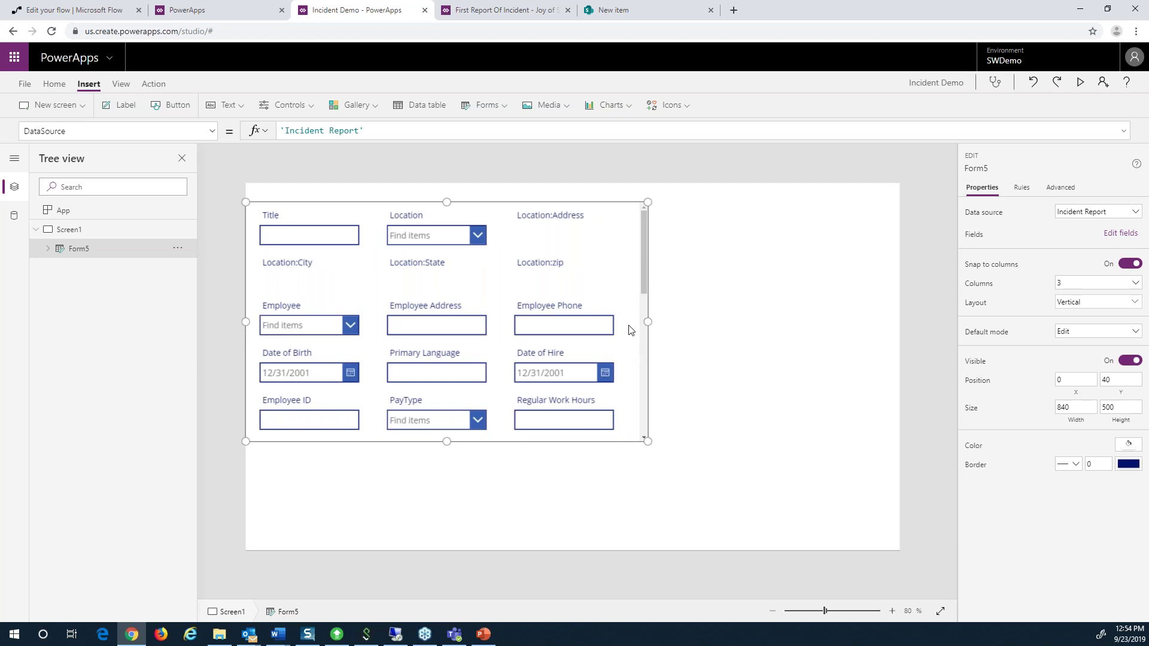
pyautogui.moveTo(647, 323); pyautogui.dragTo(909, 325)
pyautogui.moveTo(572, 441); pyautogui.dragTo(550, 558)
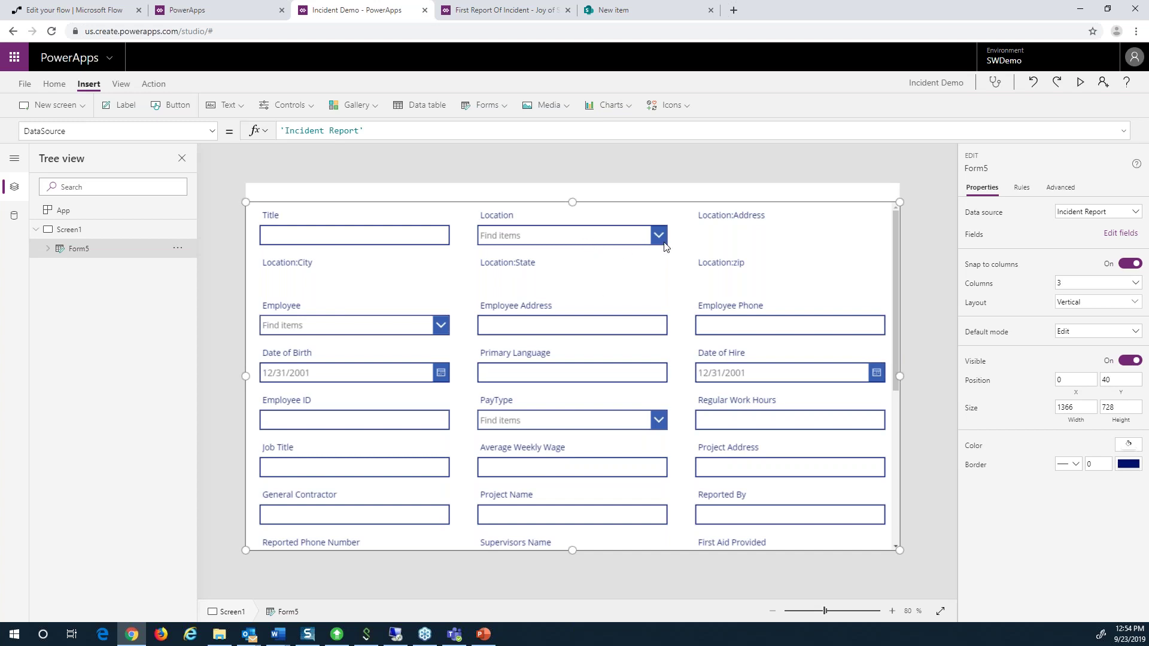
# - Add a custom card to the Incident Report form and move it above the Title field
pyautogui.click(1113, 236)
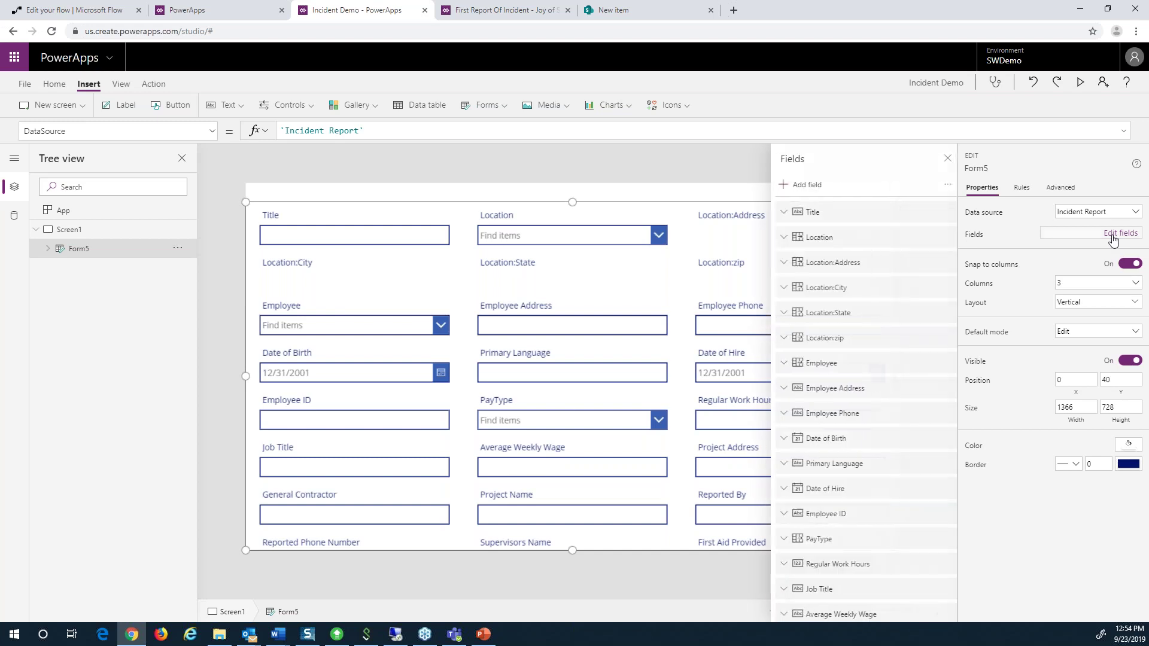
pyautogui.click(944, 186)
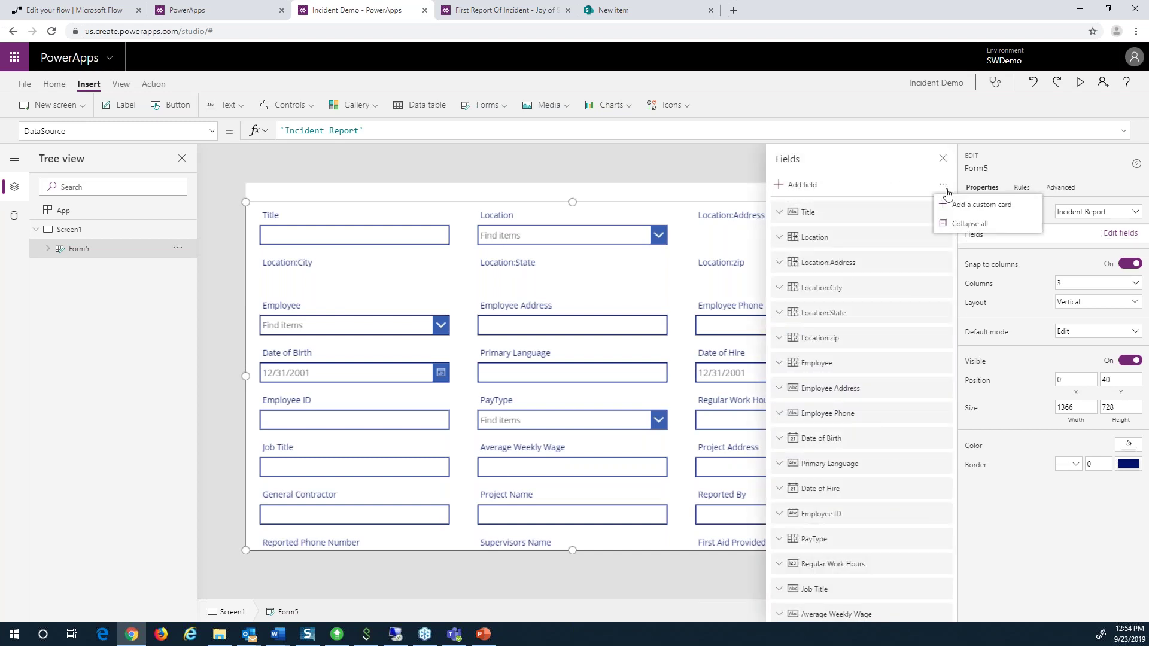
pyautogui.click(965, 207)
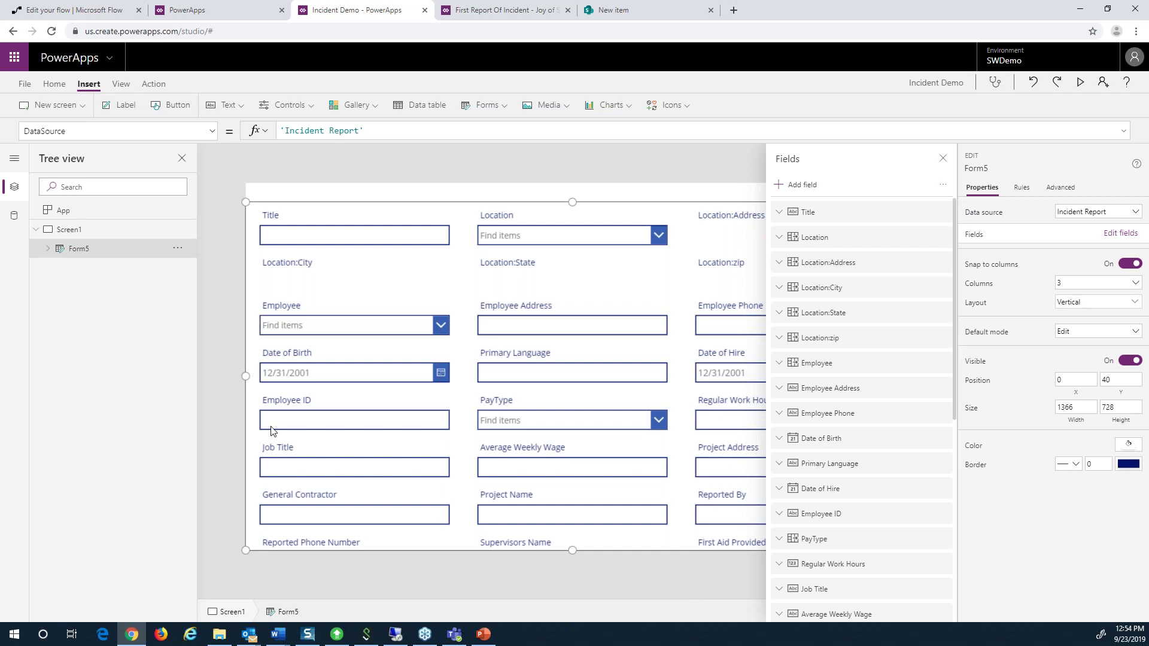
pyautogui.click(312, 302)
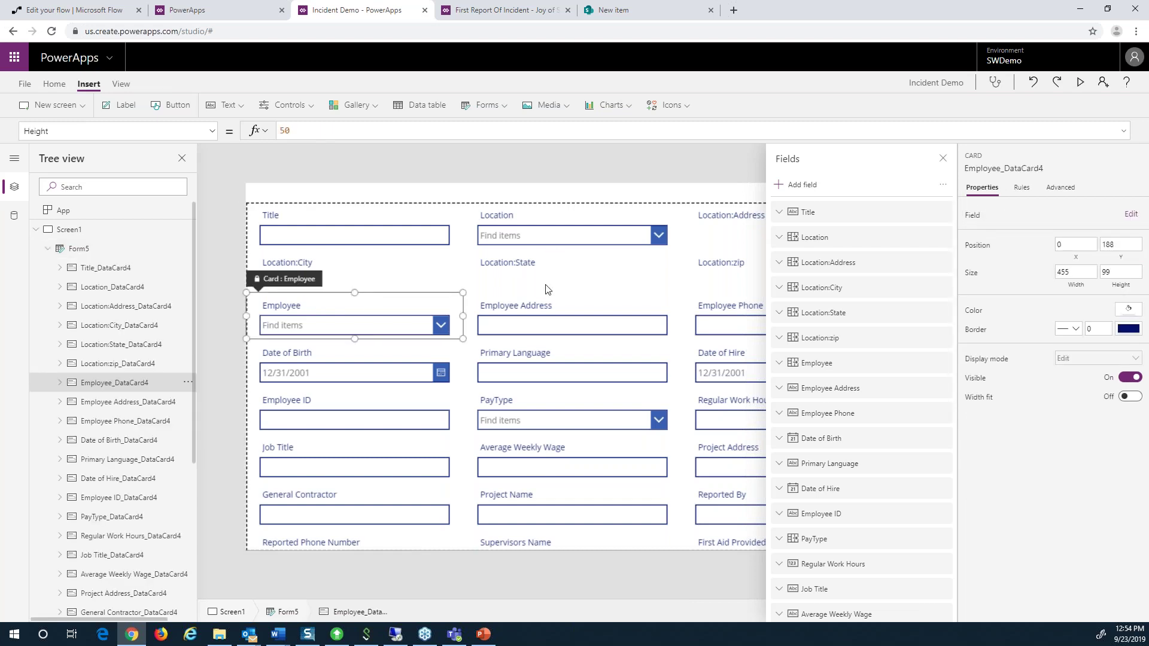
pyautogui.click(556, 301)
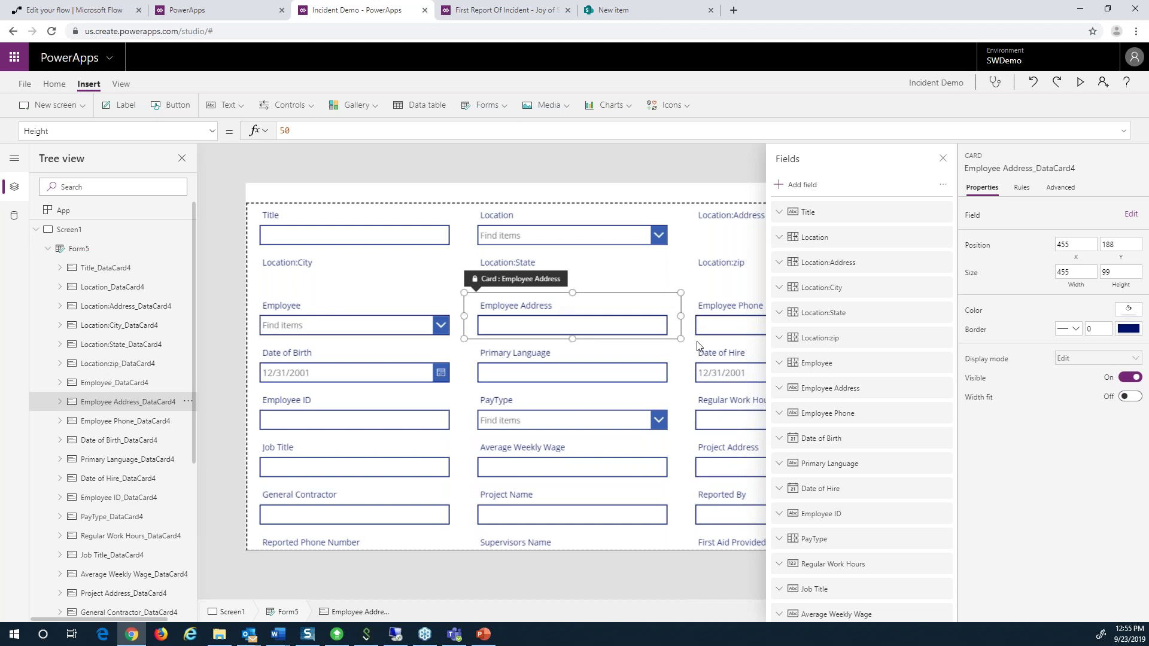
pyautogui.scroll(-6, 874, 398)
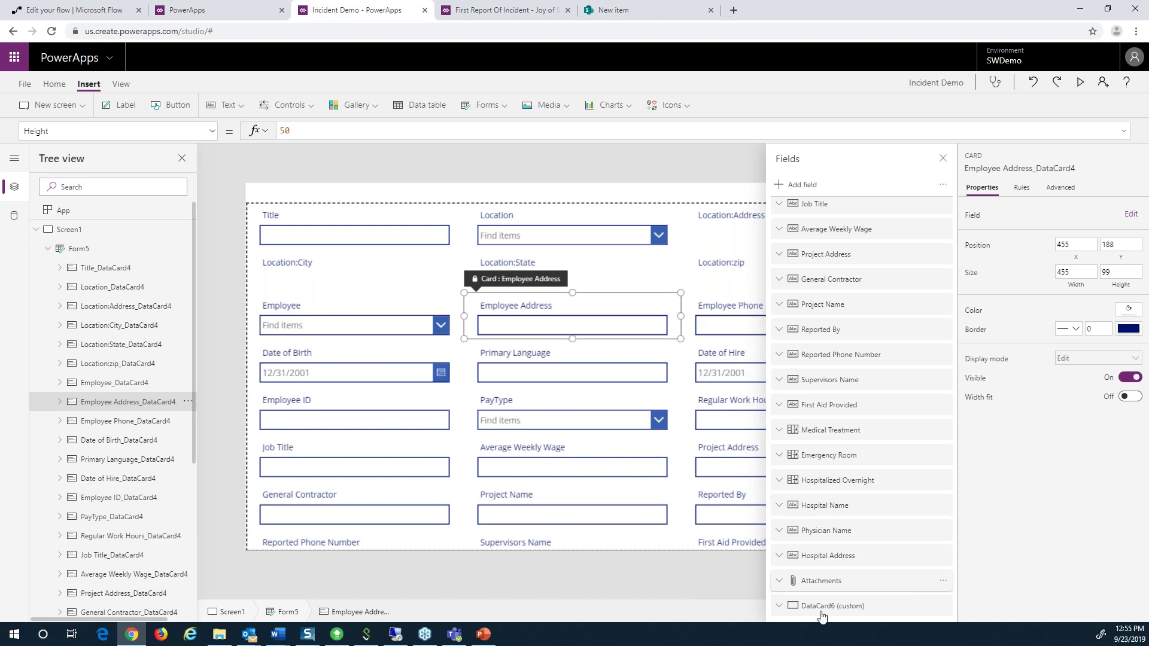
pyautogui.moveTo(818, 605); pyautogui.dragTo(858, 210)
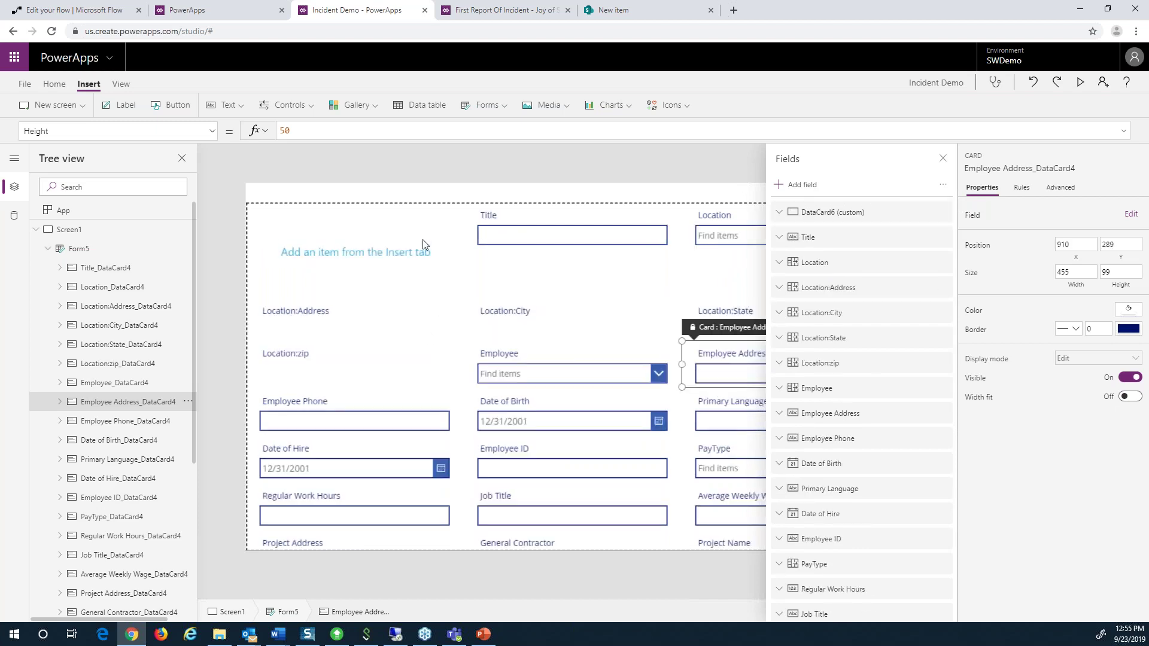
# - Resize the custom card above Title to the full form width of 1365 and a height of about 41, and fill it dark blue
pyautogui.click(421, 240)
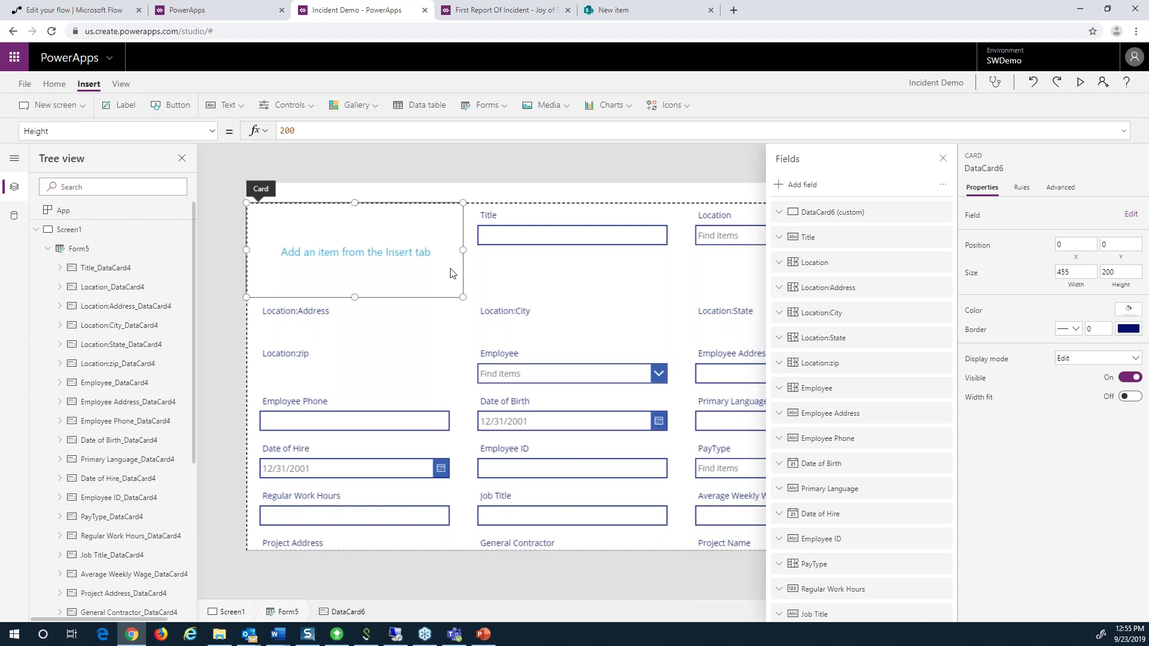
pyautogui.moveTo(463, 250); pyautogui.dragTo(681, 249)
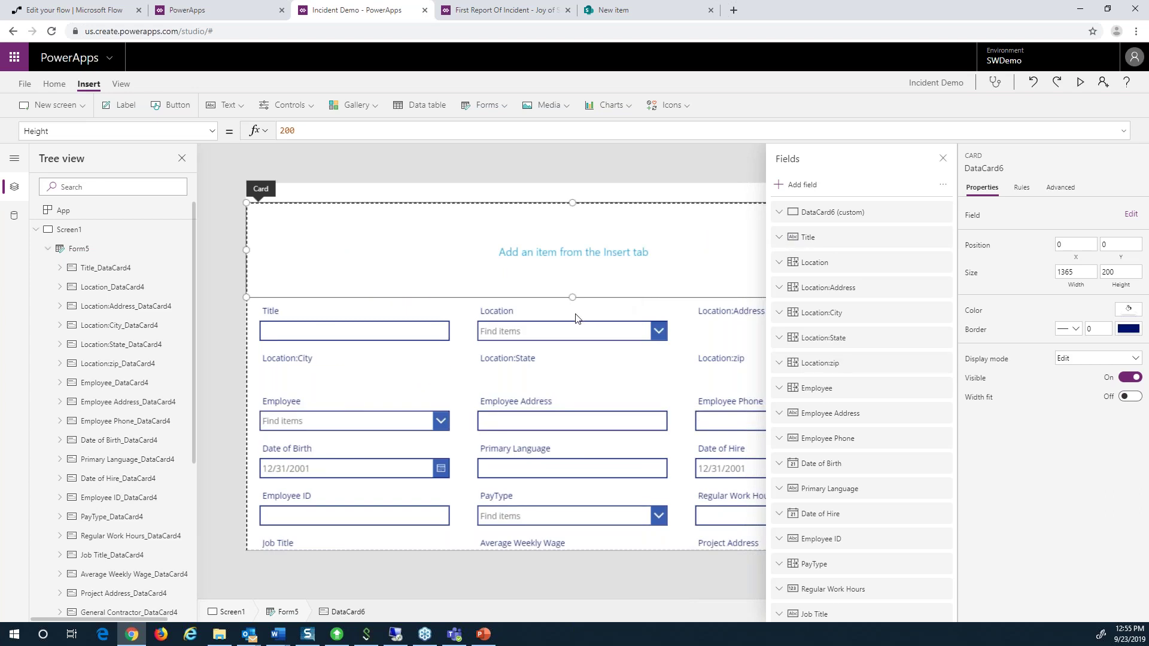
pyautogui.moveTo(573, 297); pyautogui.dragTo(560, 239)
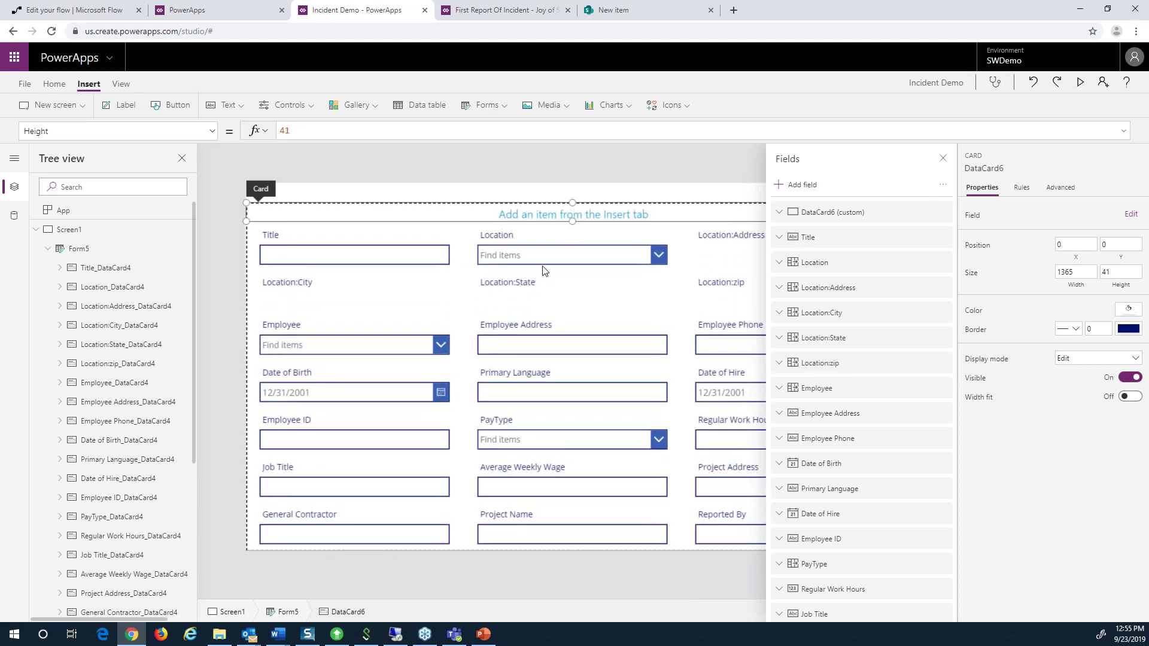
pyautogui.click(1129, 314)
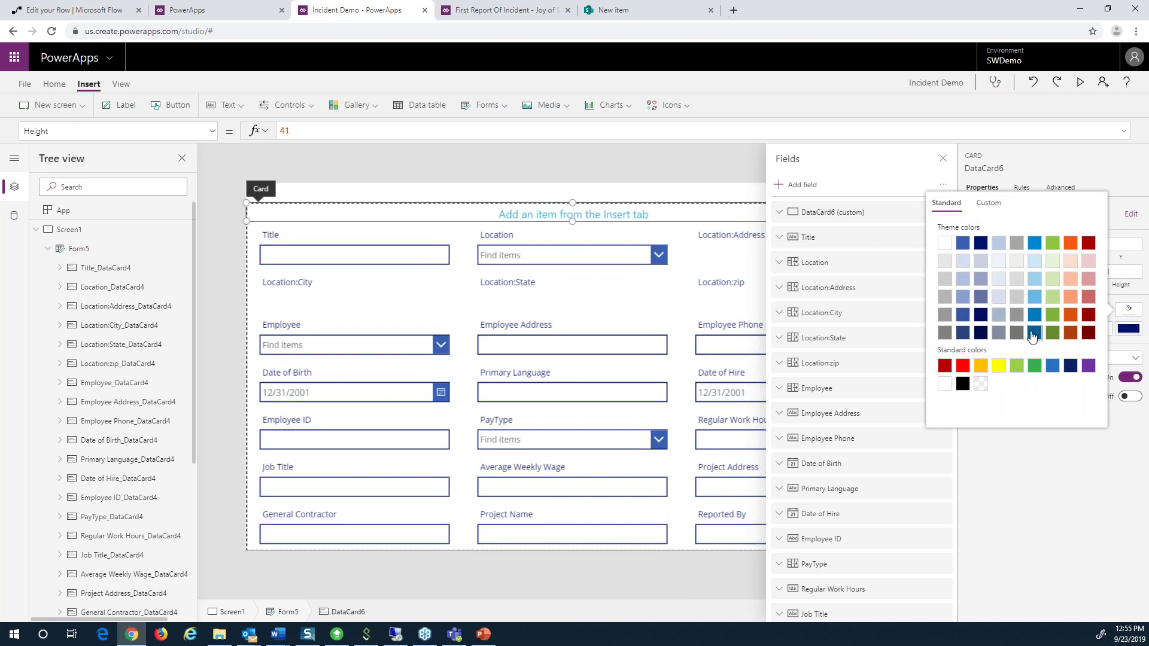
pyautogui.click(1034, 332)
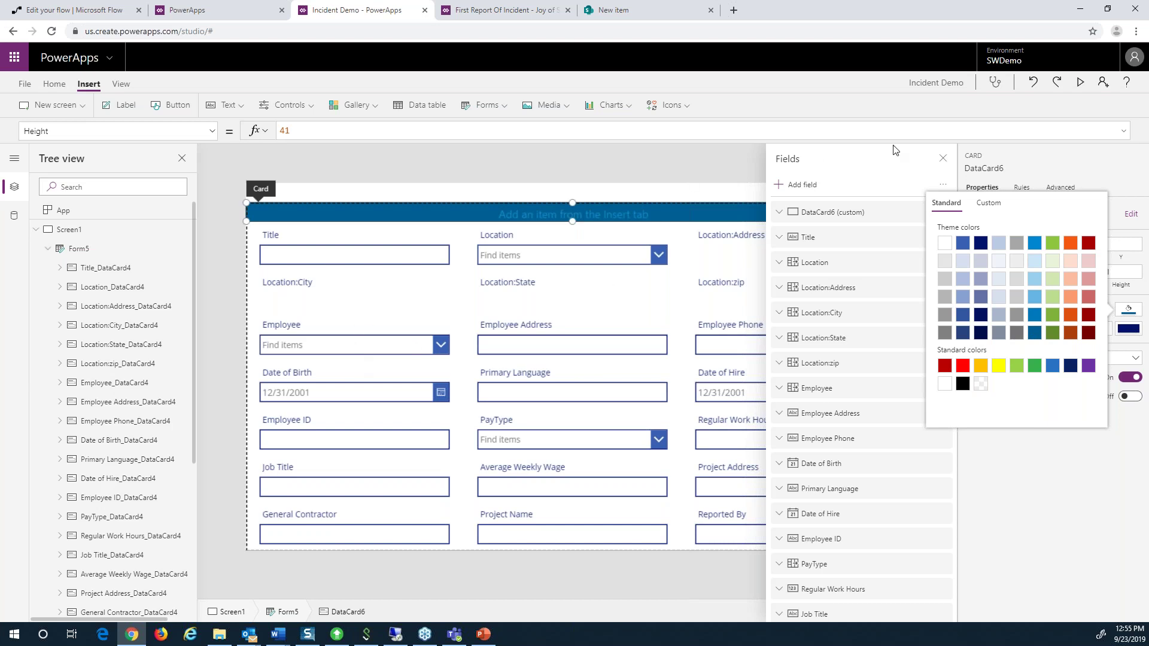
# - Add a second custom card to the form and place it between the Location:zip and Employee fields
pyautogui.click(944, 186)
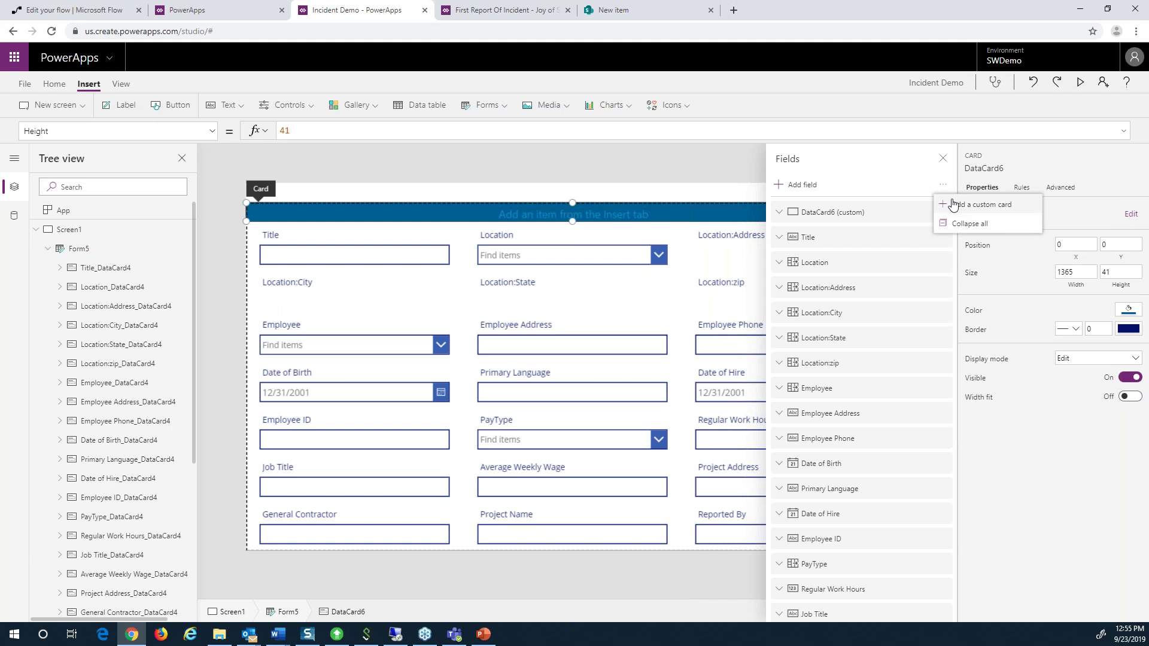
pyautogui.scroll(-10, 850, 453)
pyautogui.moveTo(820, 607); pyautogui.dragTo(839, 381)
# - Resize the card above Employee to a width of 1365 and a height of 50, and fill it with the same dark blue
pyautogui.click(426, 374)
pyautogui.moveTo(464, 359); pyautogui.dragTo(810, 336)
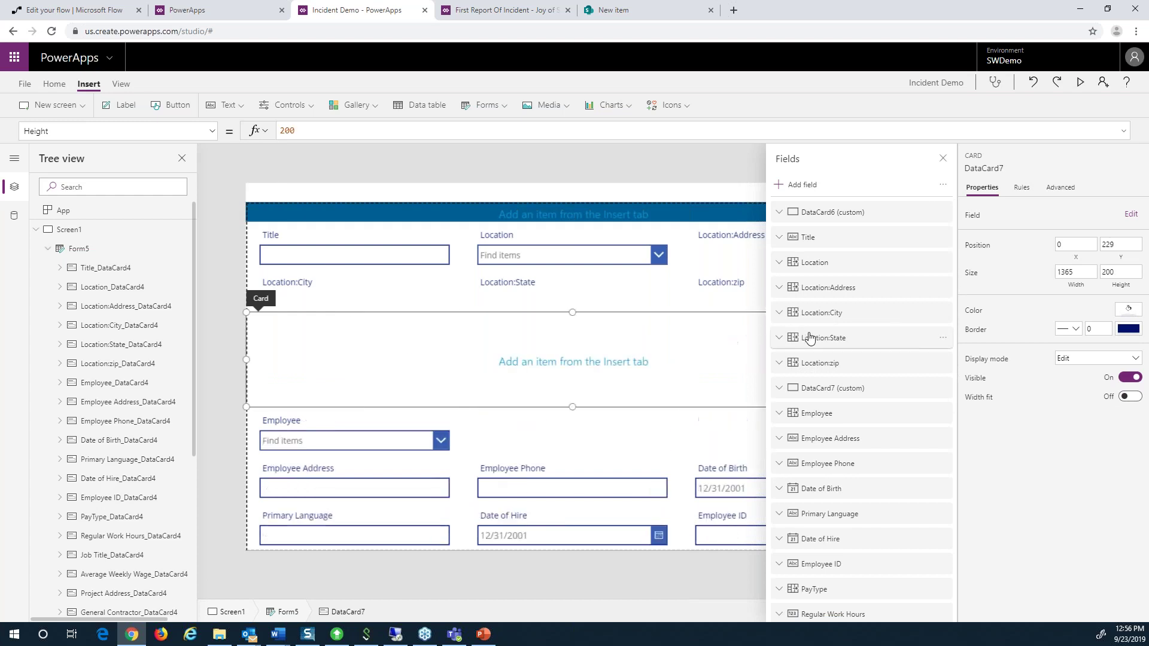
pyautogui.moveTo(573, 407); pyautogui.dragTo(584, 342)
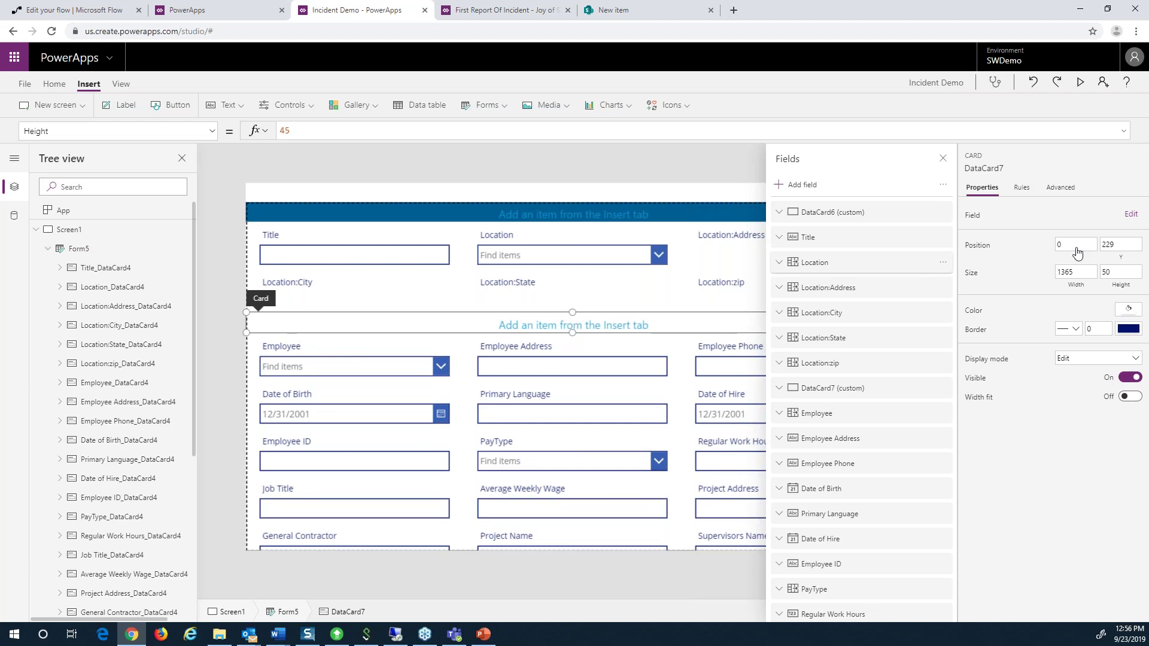
pyautogui.click(1129, 309)
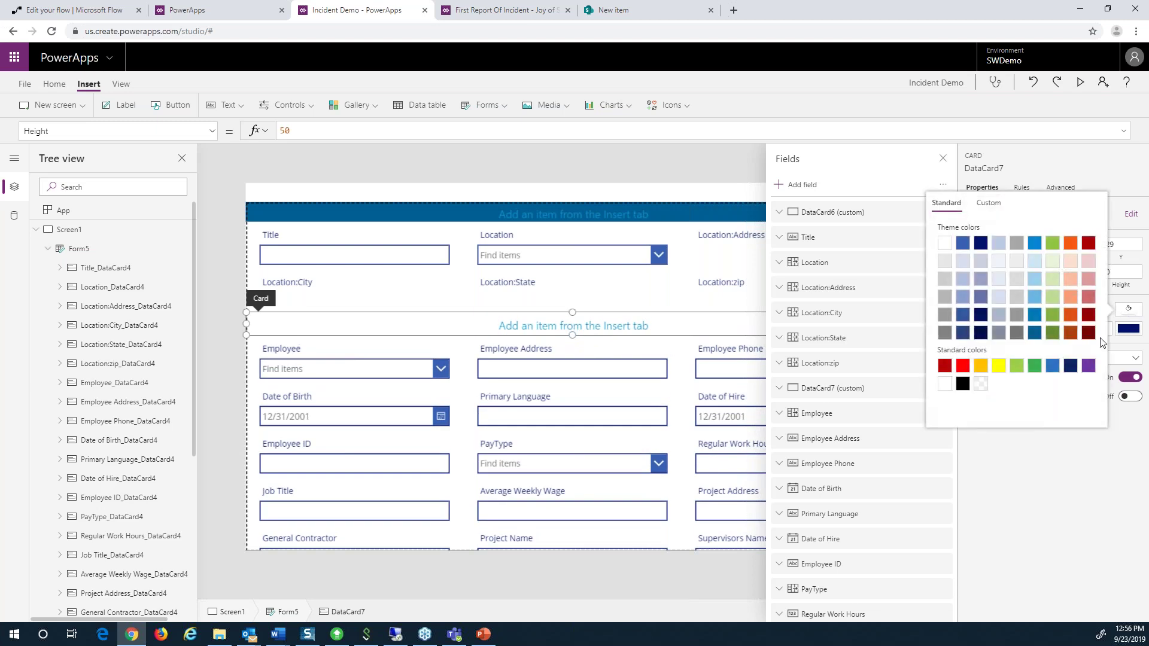
pyautogui.click(1035, 332)
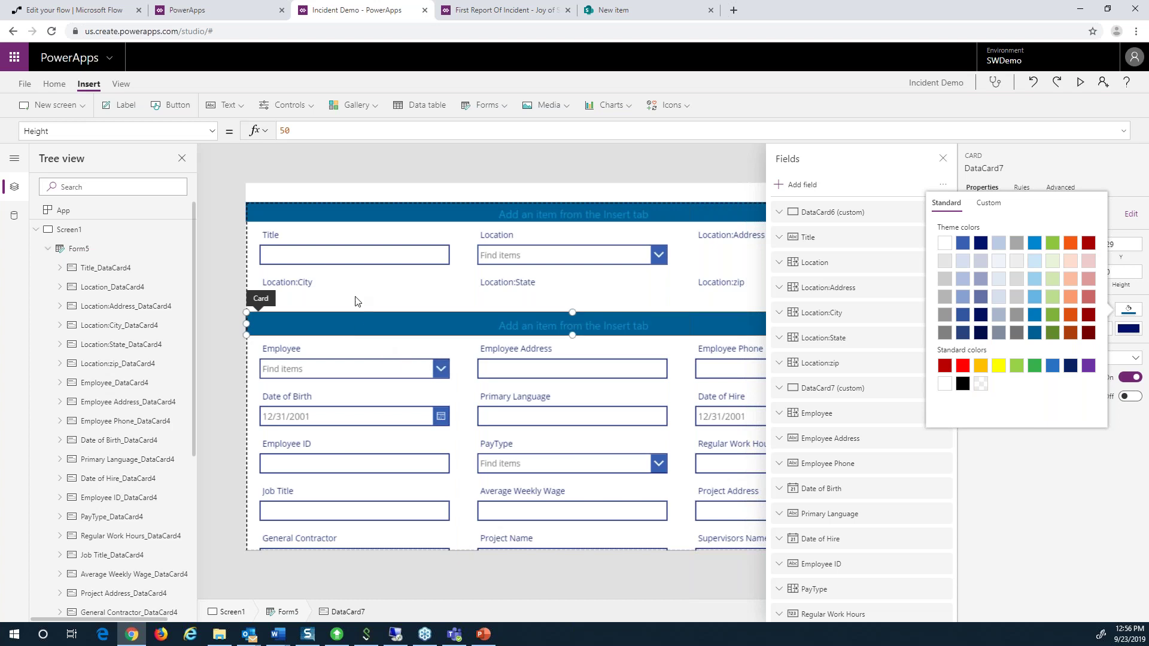
# - Switch to the First Report Of Incident app, collapse its screen tree, and look through its screens, ending on Incident List
pyautogui.click(521, 15)
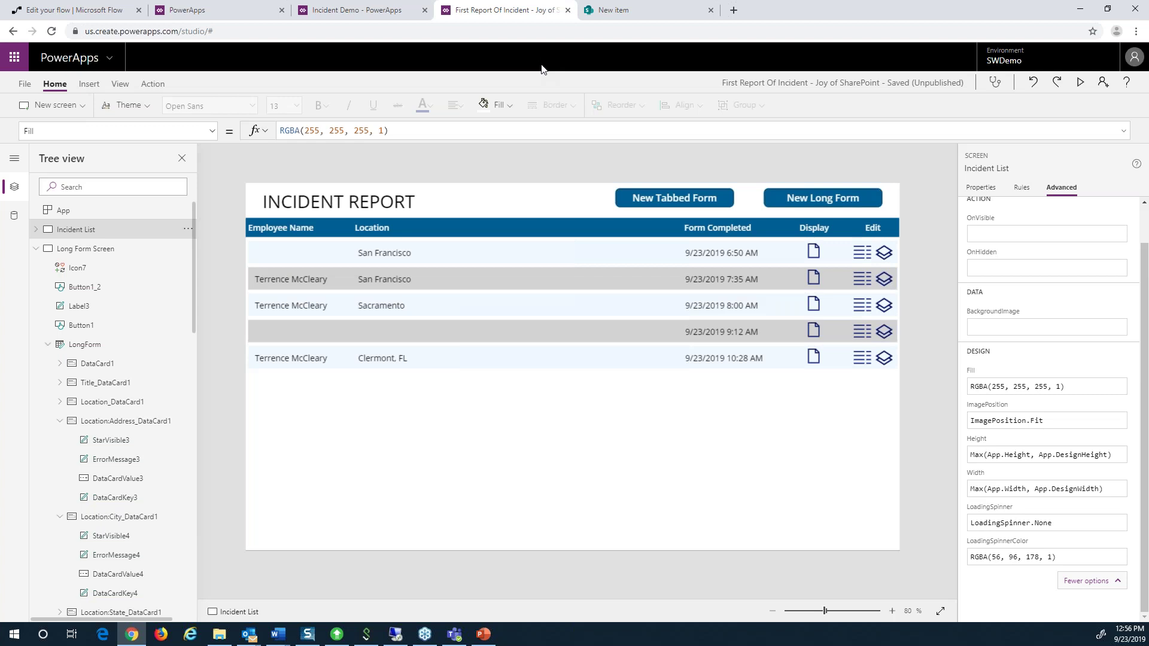
pyautogui.click(36, 249)
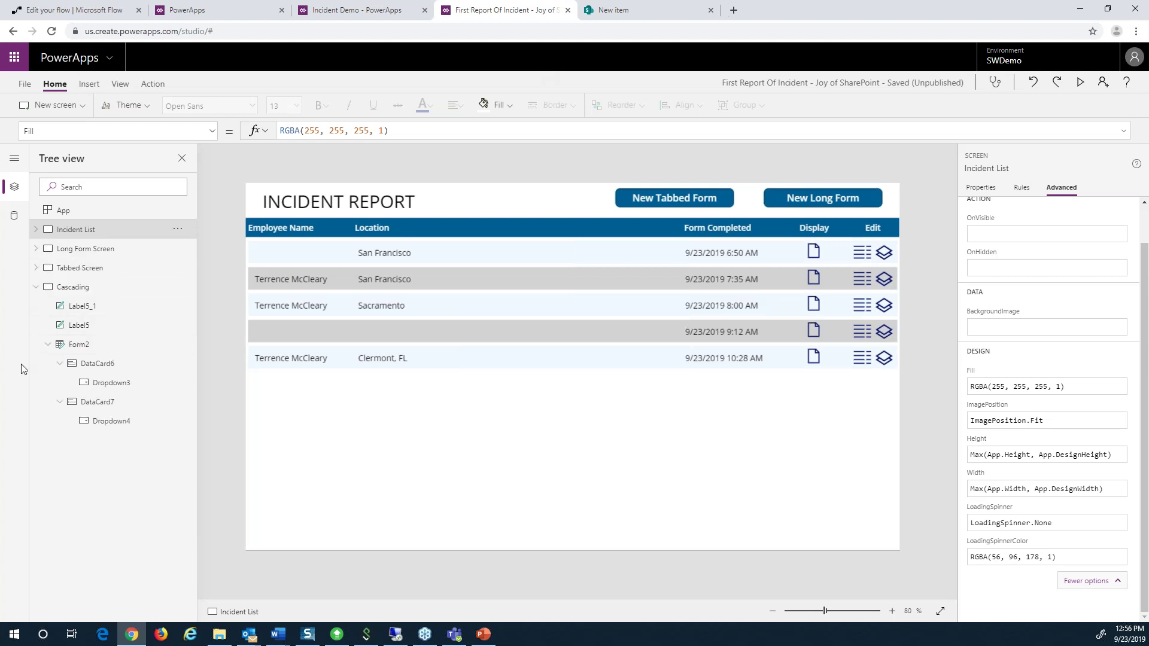
pyautogui.click(36, 288)
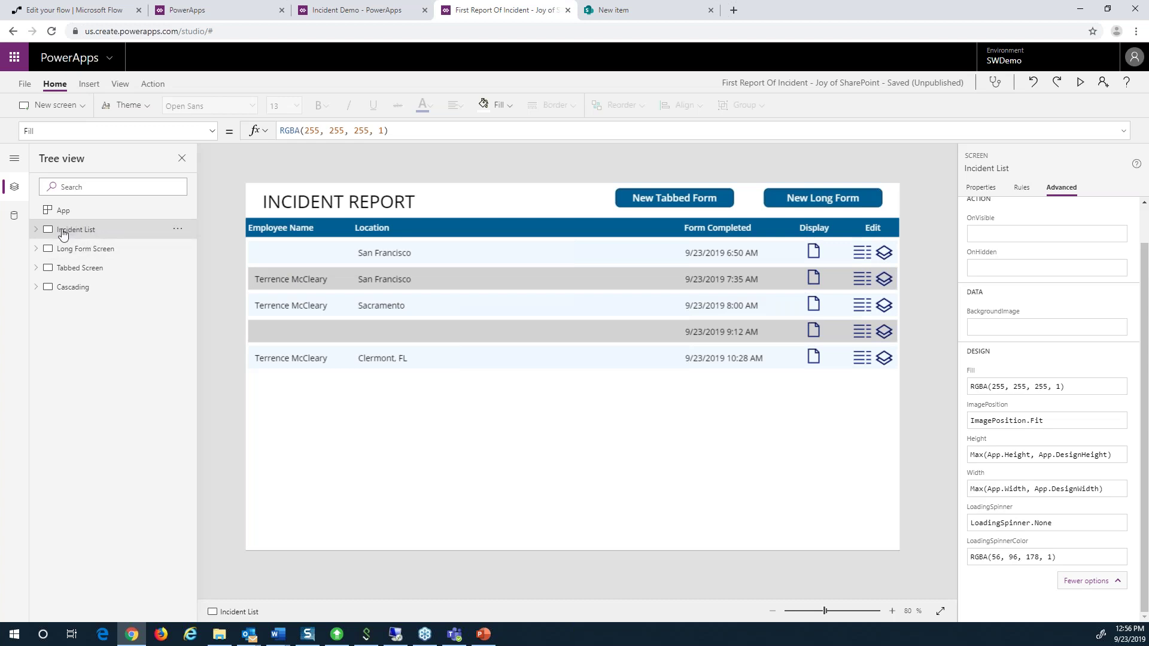
pyautogui.click(64, 253)
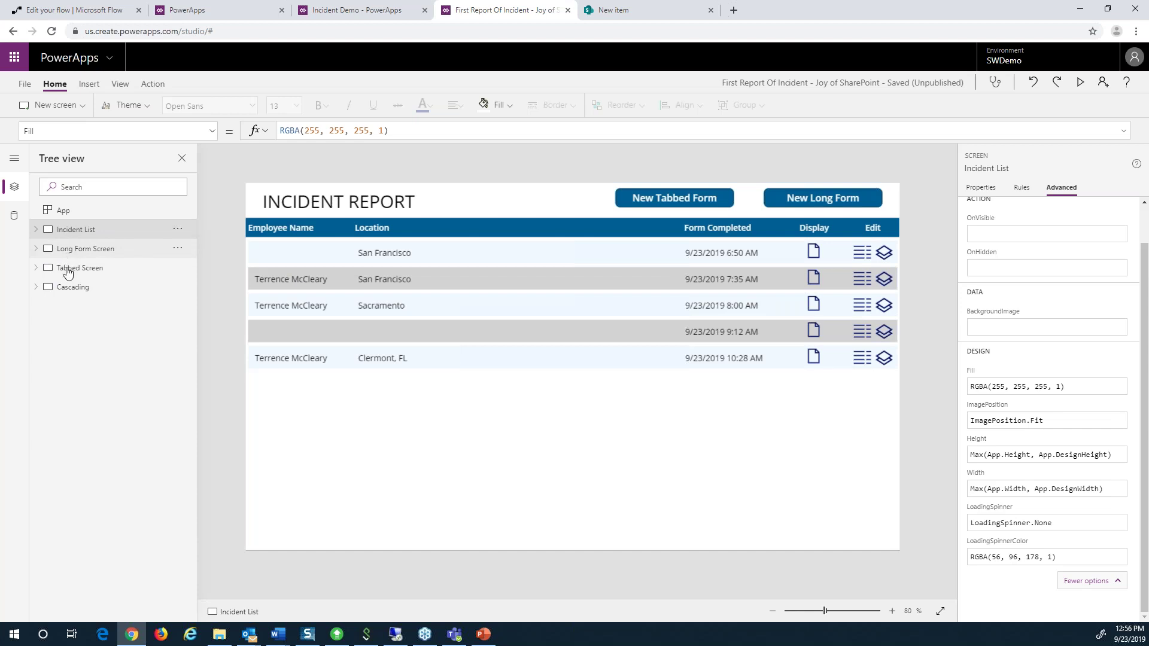
pyautogui.click(67, 270)
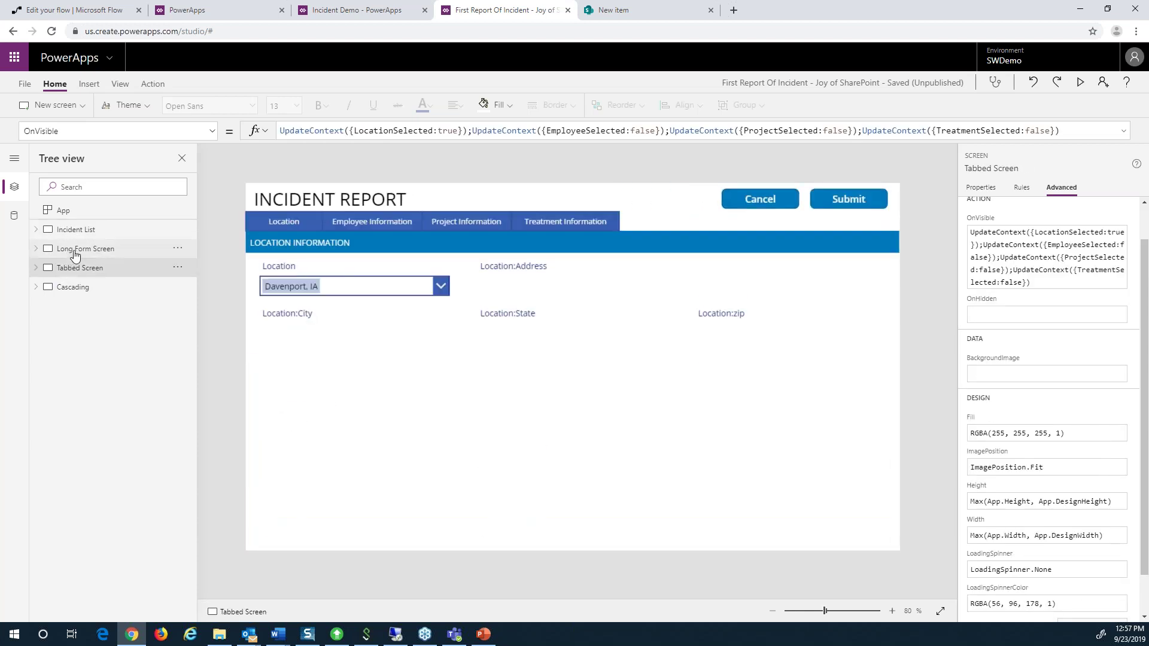
pyautogui.click(77, 247)
pyautogui.click(76, 232)
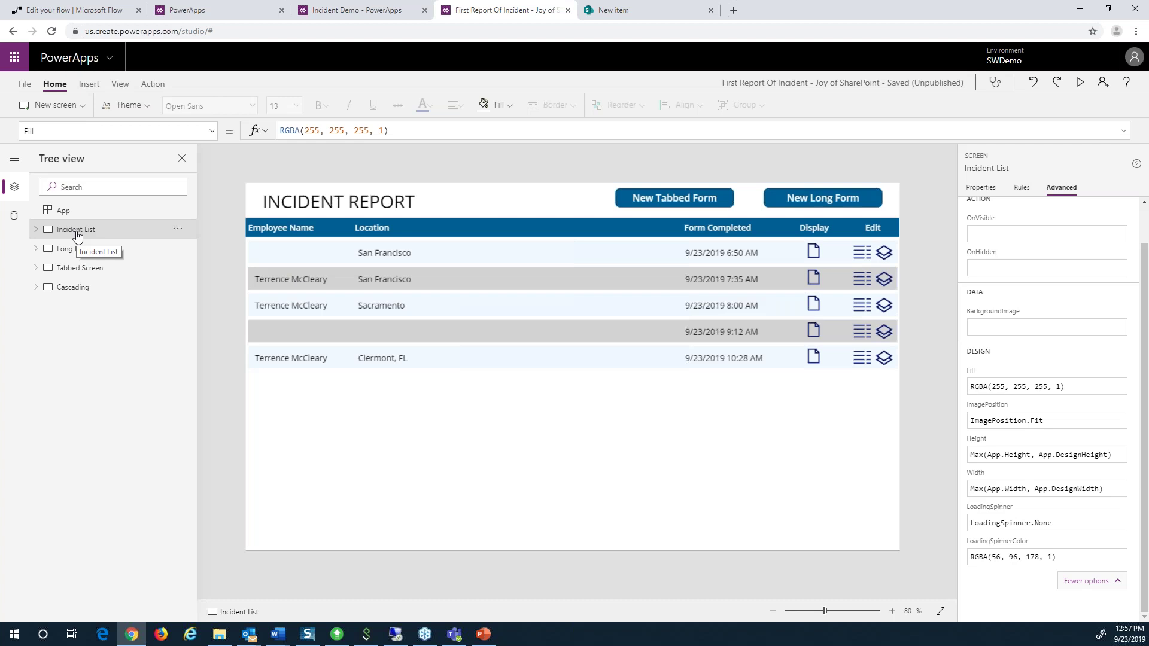
# - Preview the app, open a new long form, and look through its location, employee, project and treatment sections
pyautogui.click(789, 198)
pyautogui.click(1080, 82)
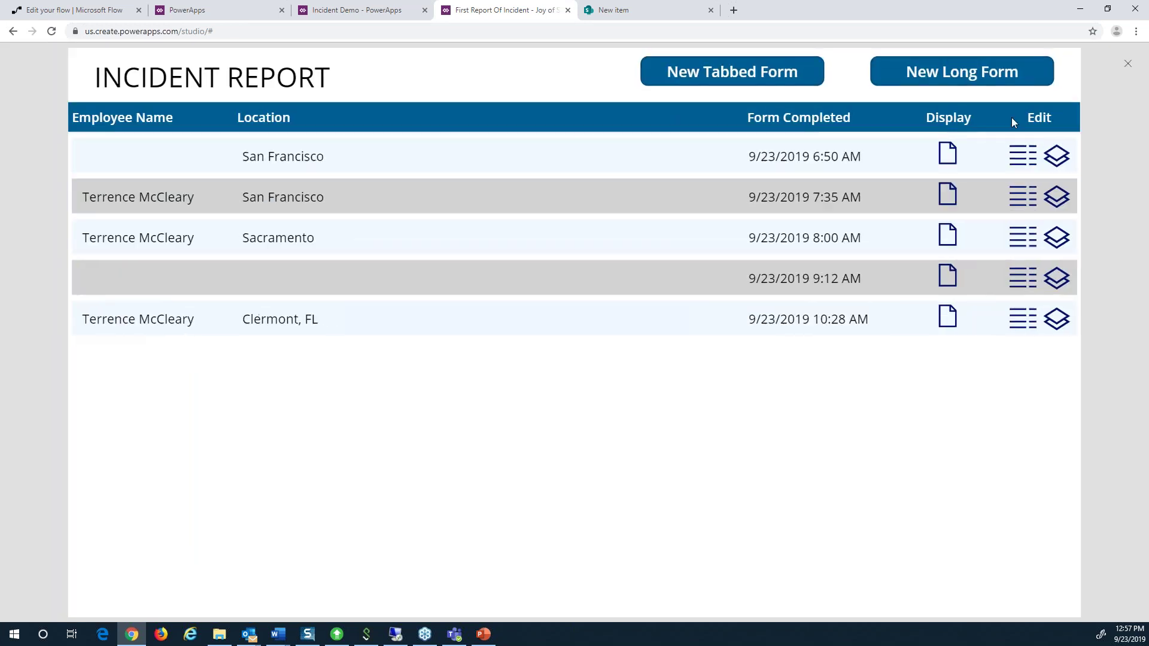
pyautogui.click(944, 78)
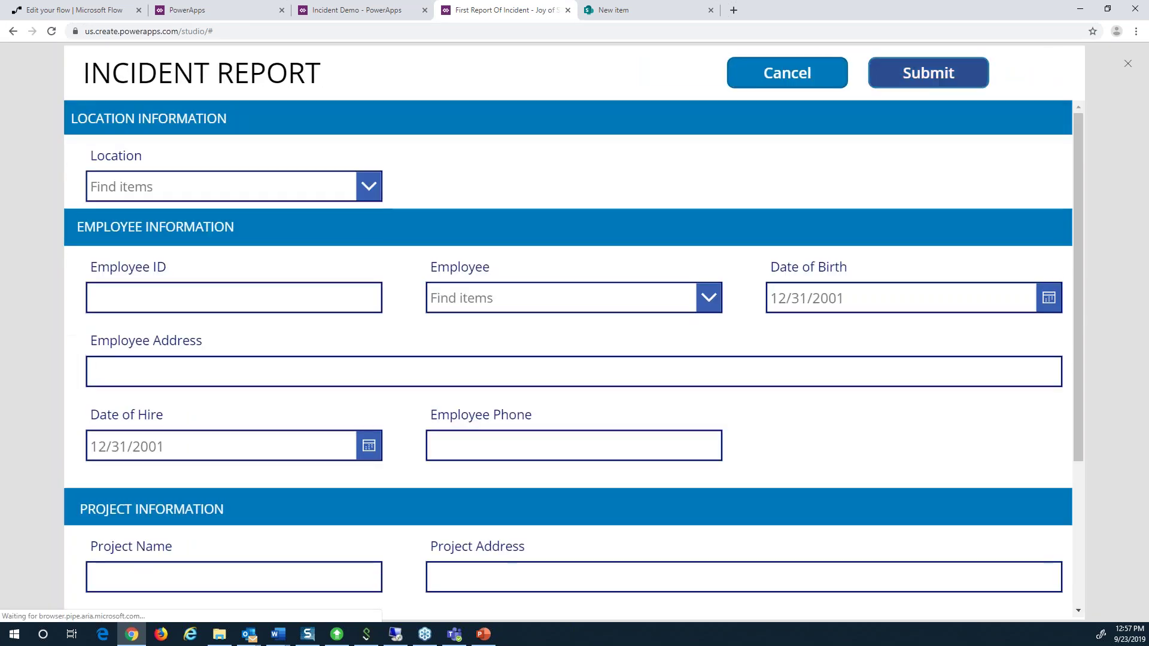
pyautogui.moveTo(1080, 152); pyautogui.dragTo(1032, 392)
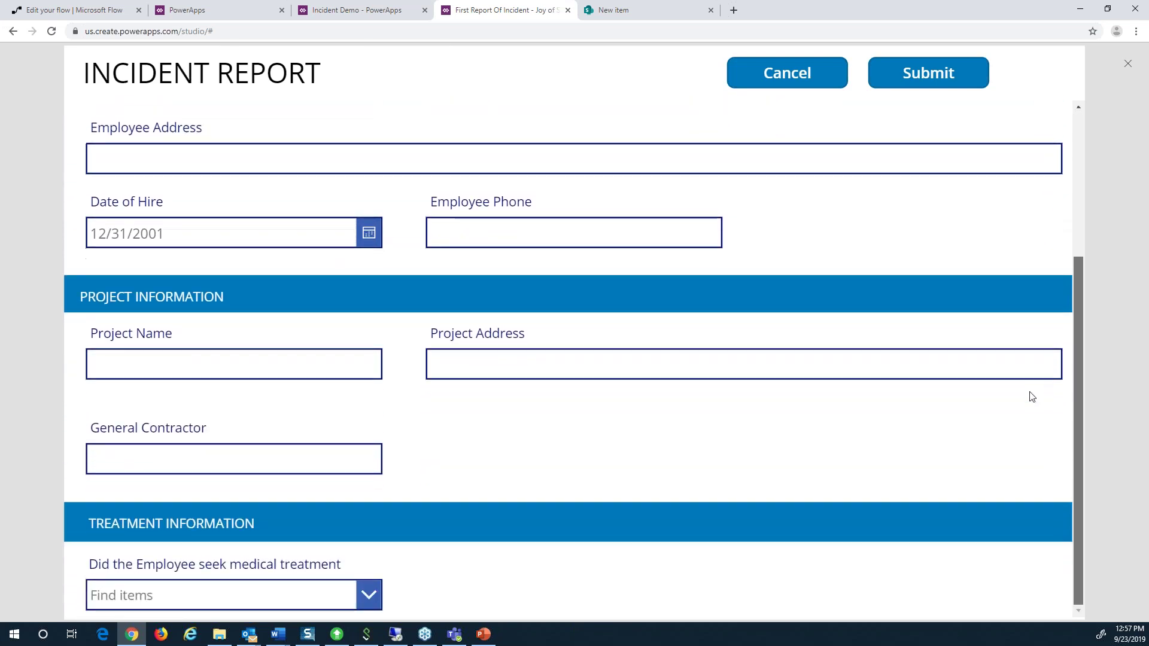
pyautogui.moveTo(1073, 294); pyautogui.dragTo(1095, 124)
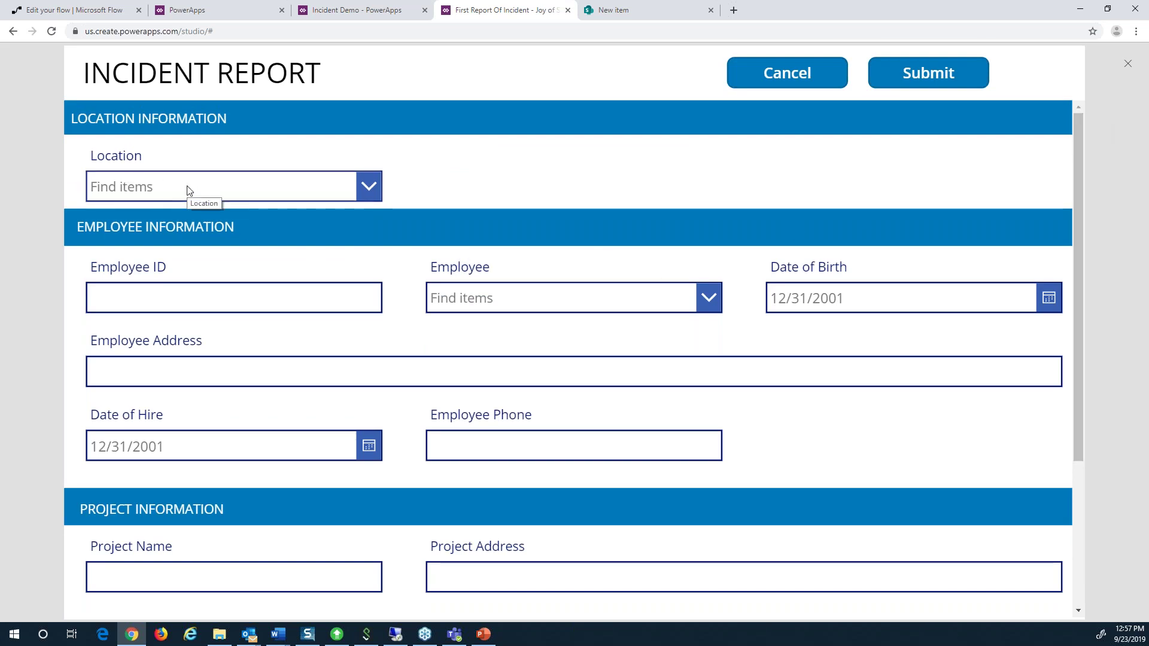
# - Try the long form with San Francisco as the location and medical treatment set to Yes, check the treatment fields, and cancel the entry
pyautogui.click(368, 190)
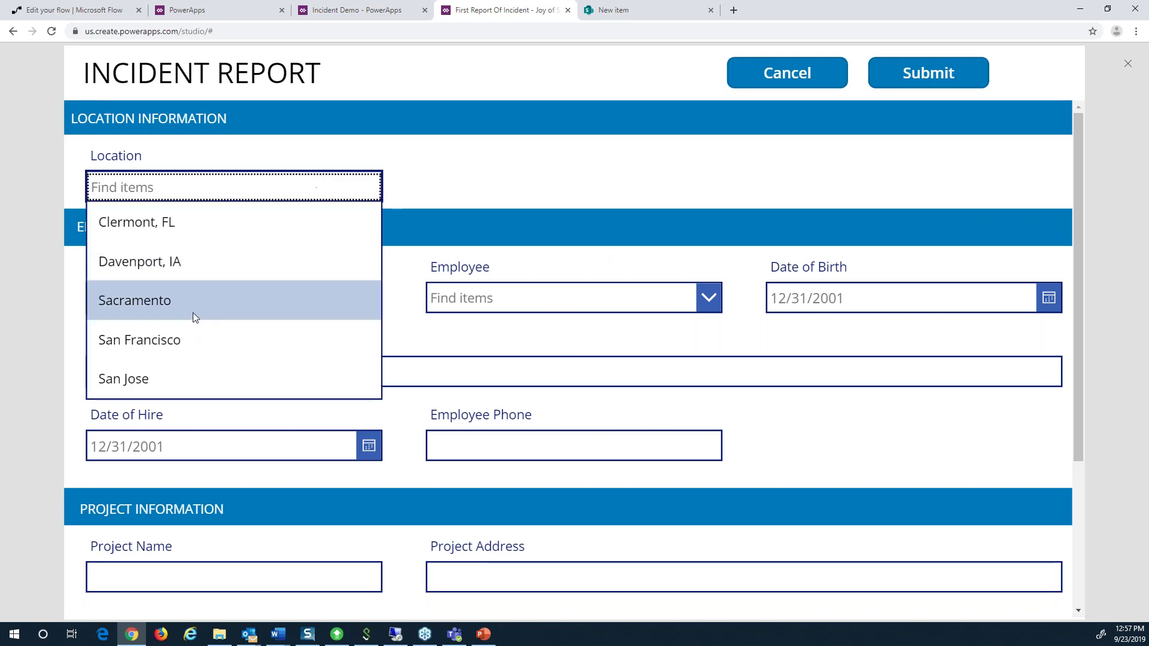
pyautogui.click(185, 332)
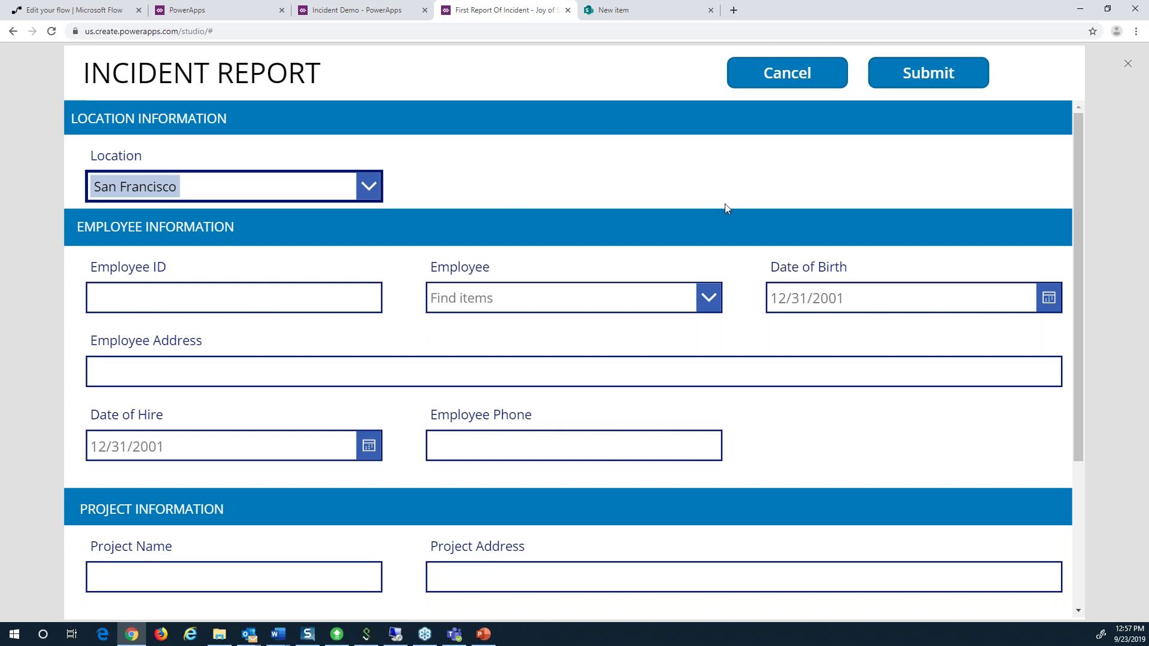
pyautogui.moveTo(1081, 173); pyautogui.dragTo(976, 406)
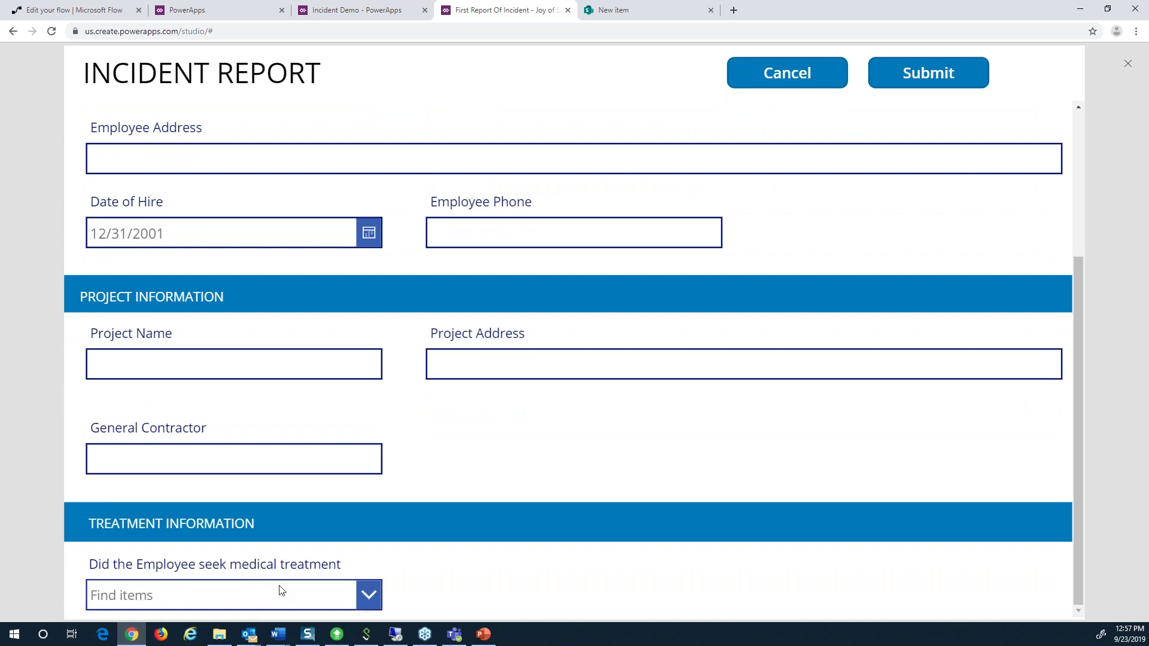
pyautogui.click(306, 593)
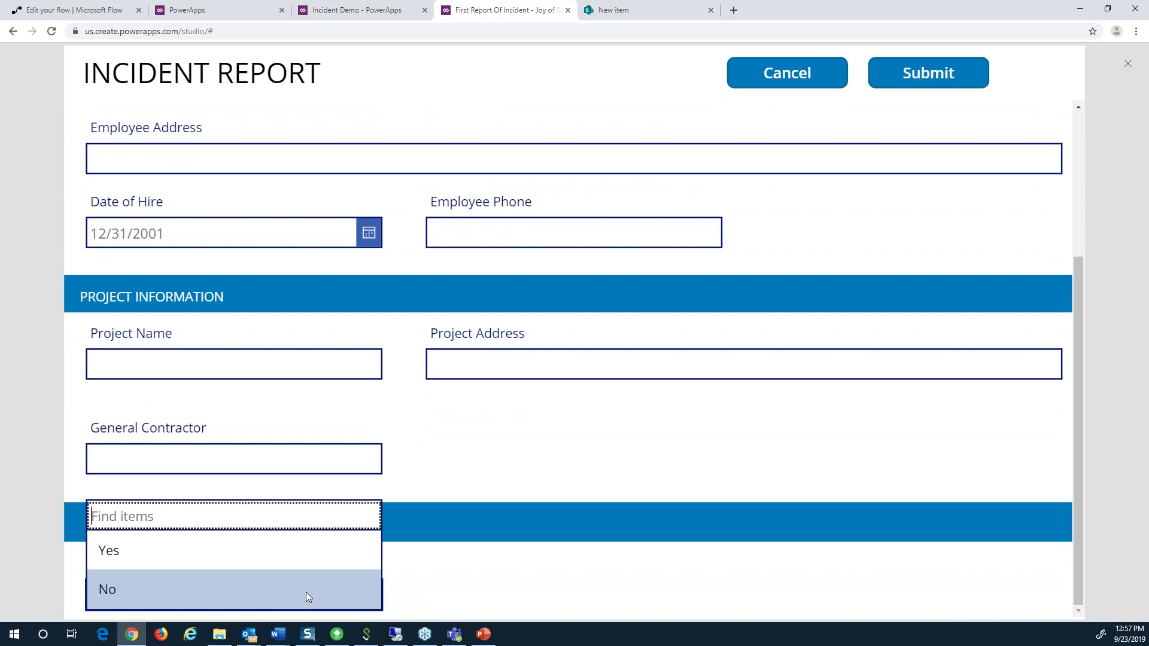
pyautogui.click(194, 558)
pyautogui.scroll(-3, 797, 459)
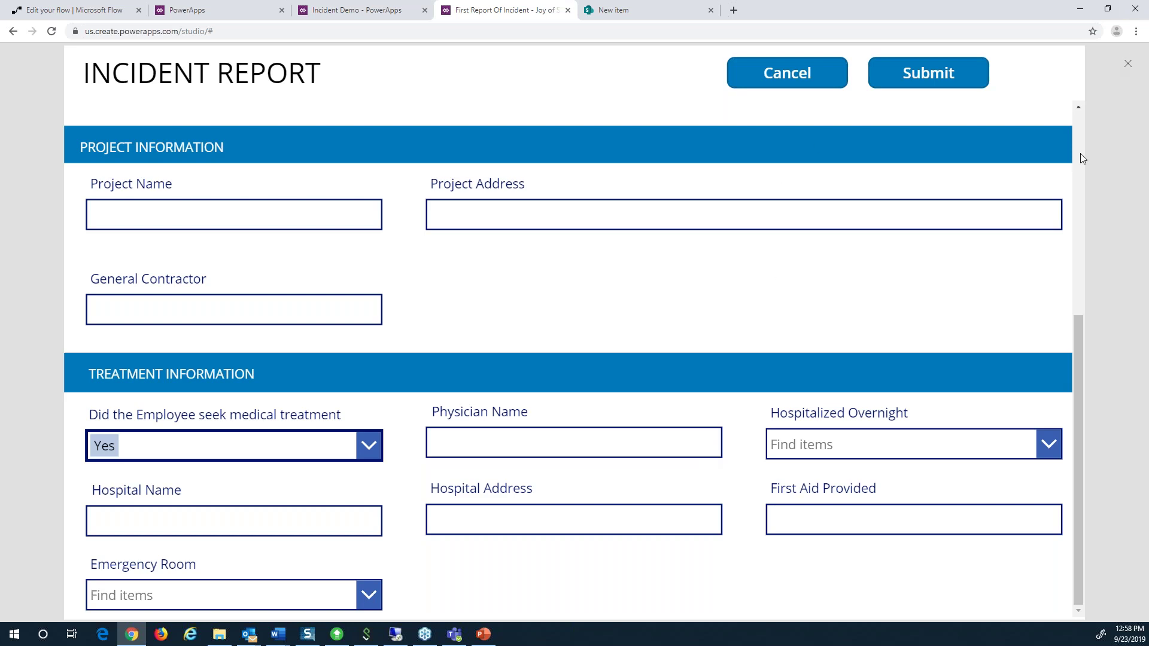
pyautogui.moveTo(1078, 319); pyautogui.dragTo(1118, 111)
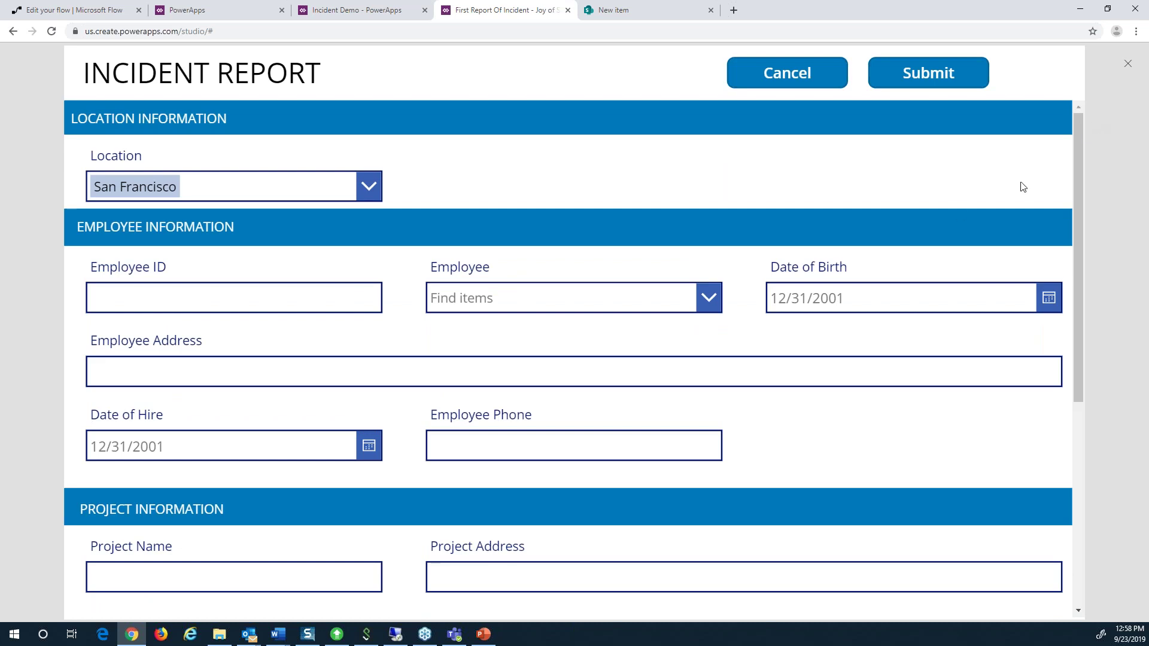
pyautogui.click(807, 84)
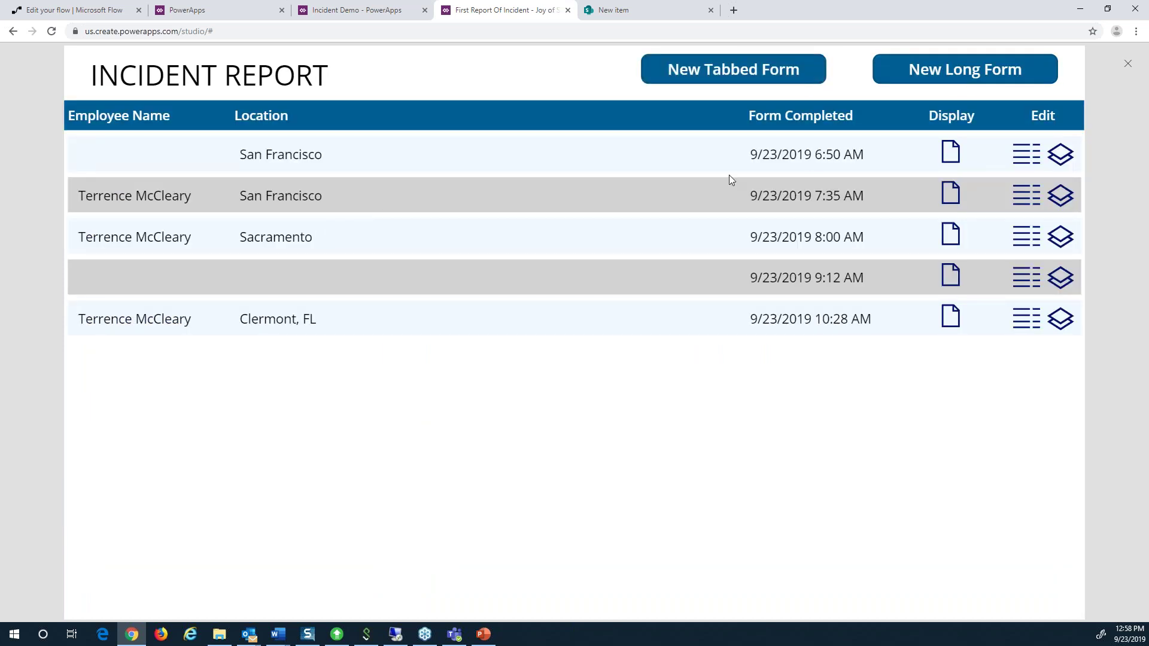
# - Display the Sacramento incident in the long form, look through its location, employee and project details, and exit the preview
pyautogui.click(951, 237)
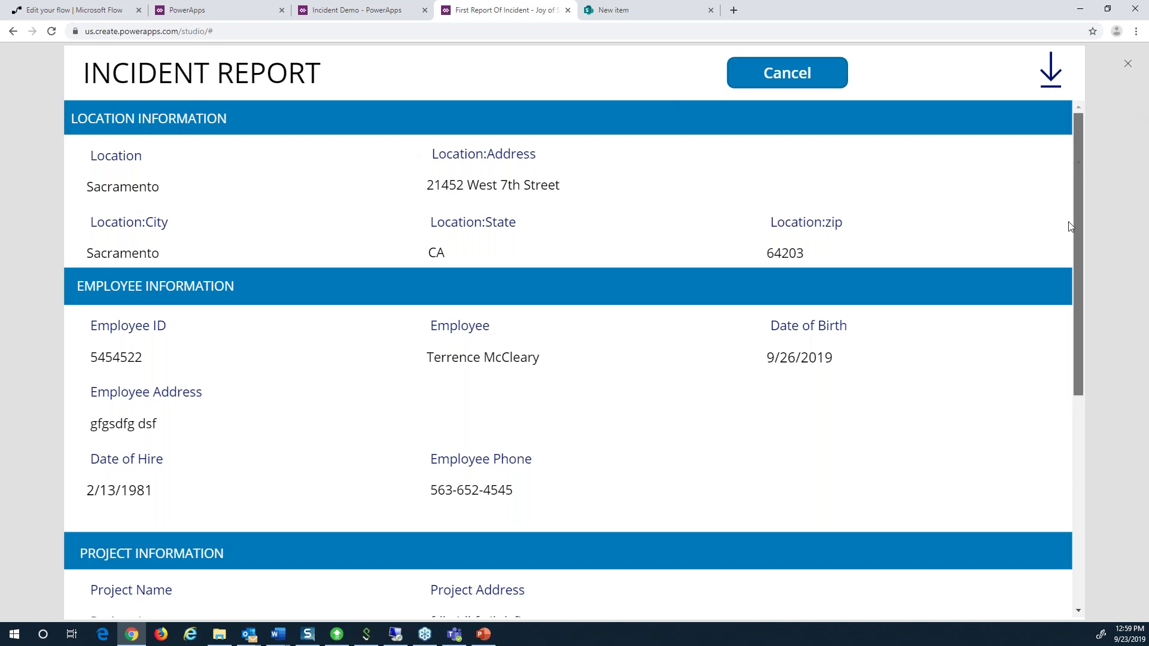
pyautogui.scroll(-6, 1036, 300)
pyautogui.scroll(6, 1039, 397)
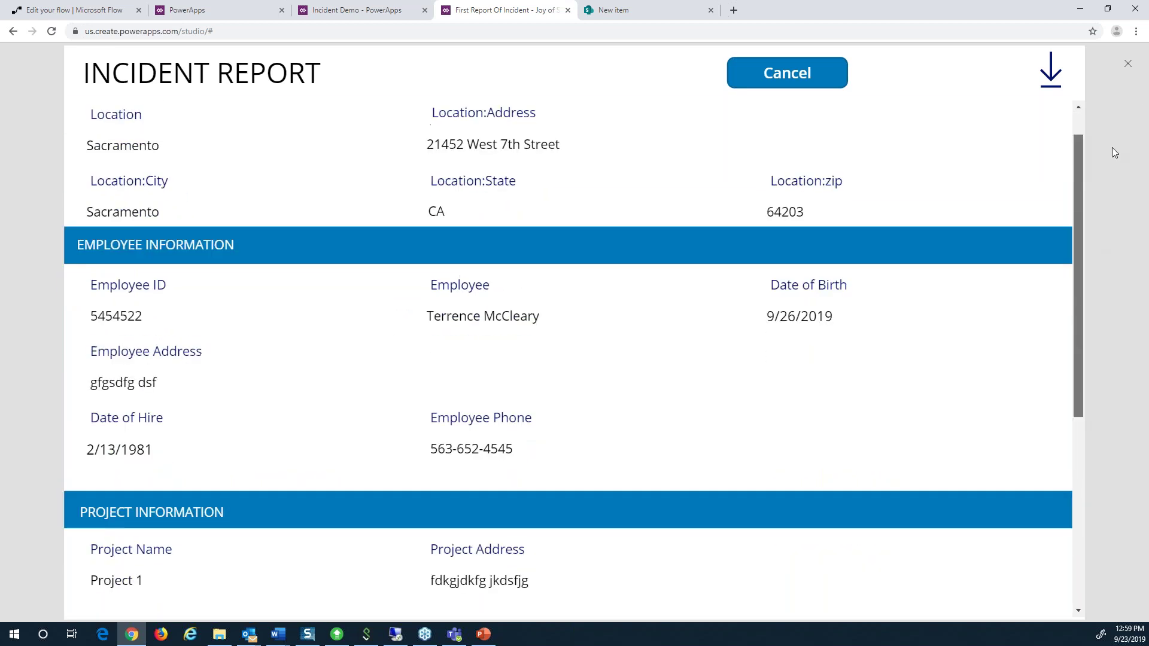
pyautogui.click(1129, 66)
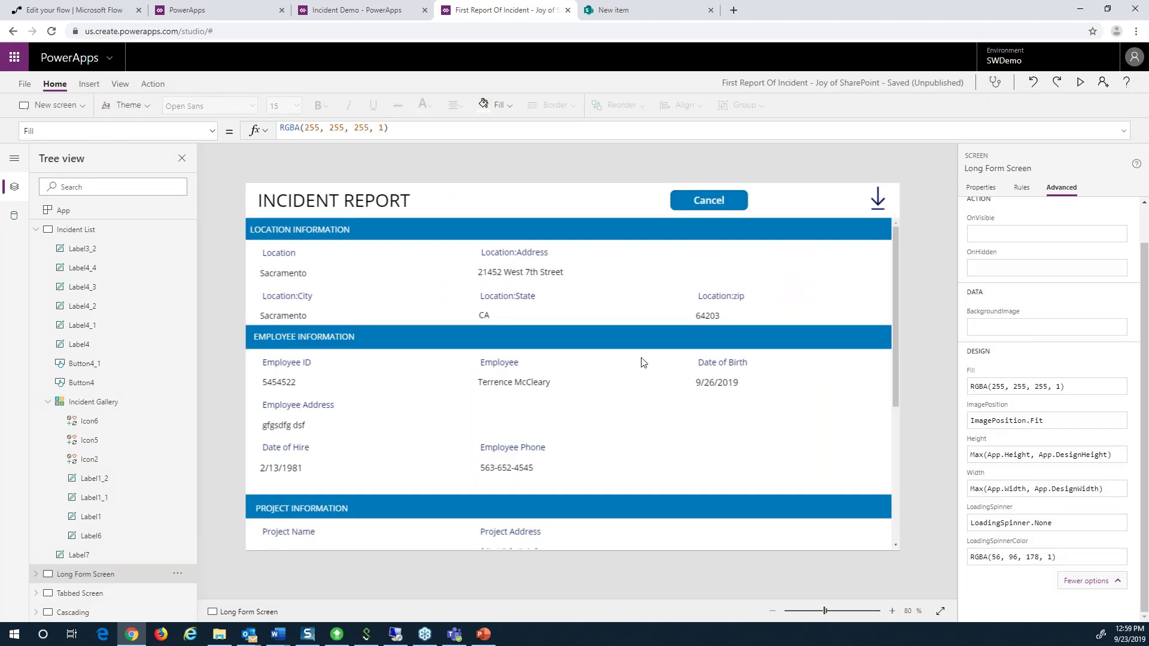
# - Examine the Visible formula of the Location:Address card on the Long Form Screen, including its false value for new entries
pyautogui.click(577, 273)
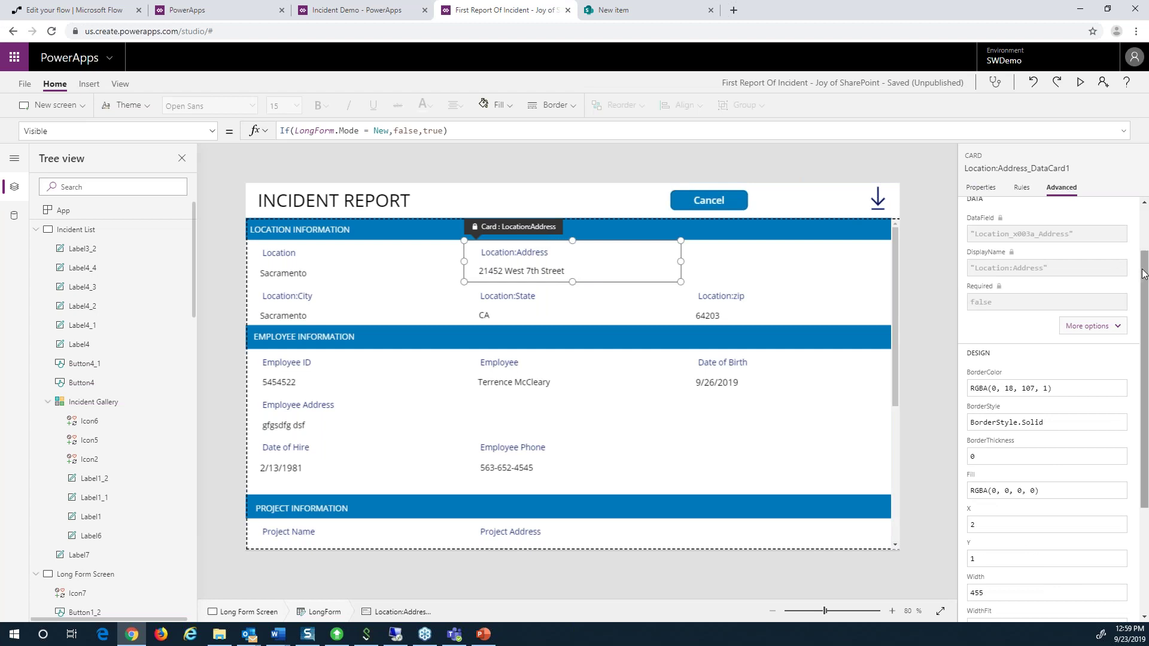
pyautogui.scroll(-3, 1087, 421)
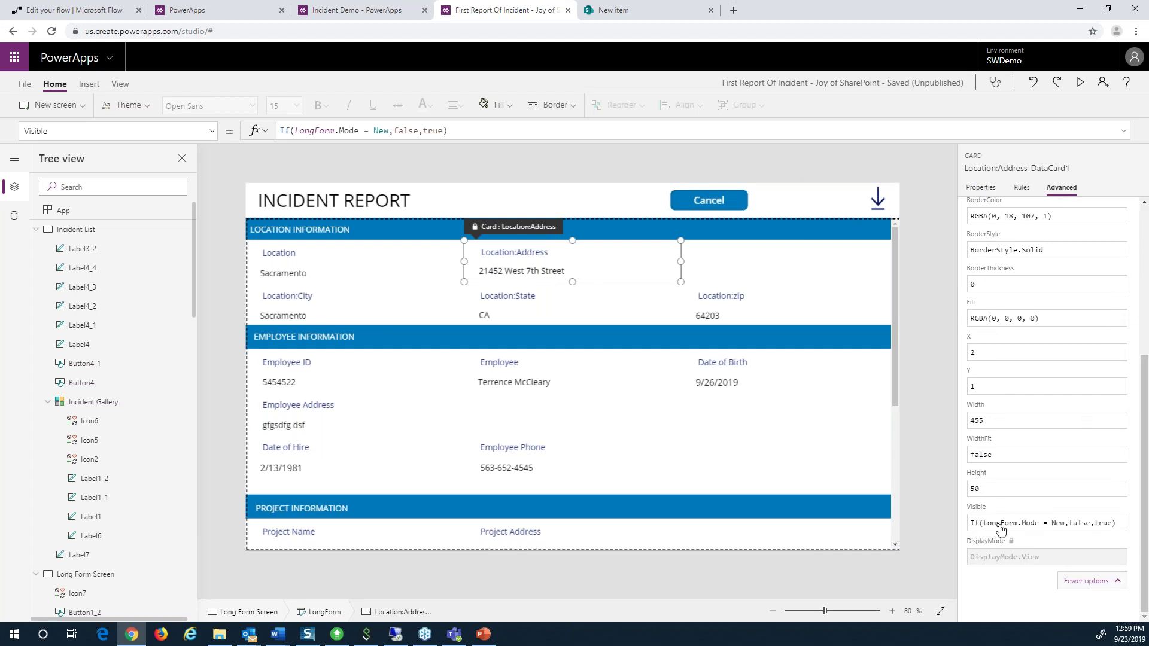
pyautogui.click(210, 134)
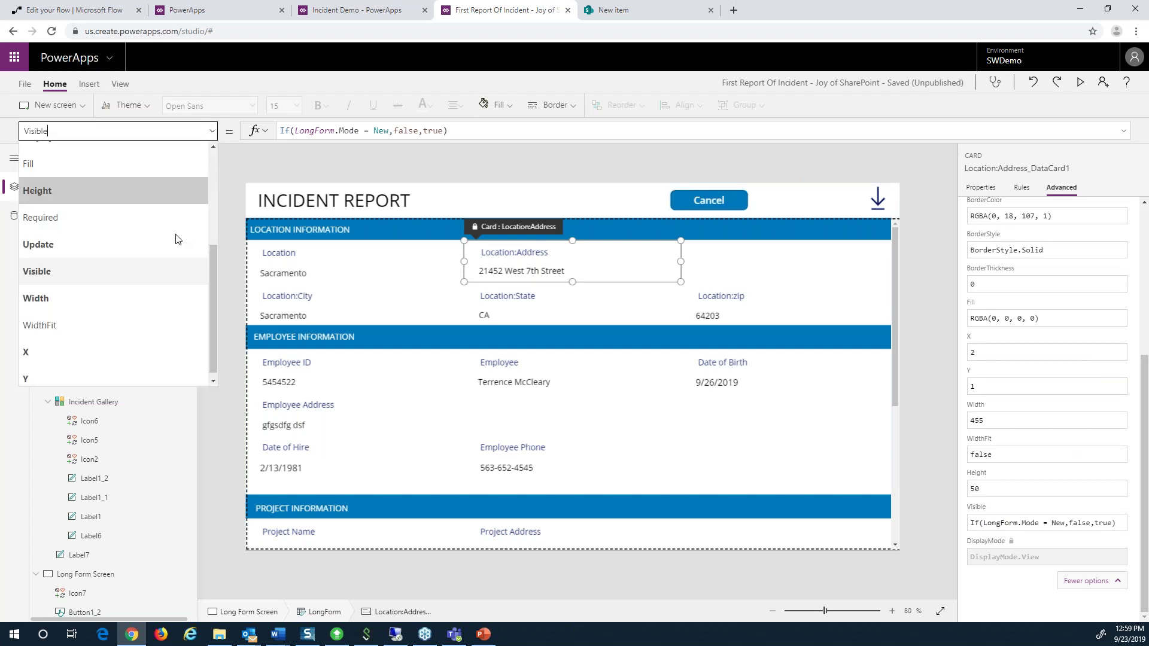
pyautogui.click(69, 274)
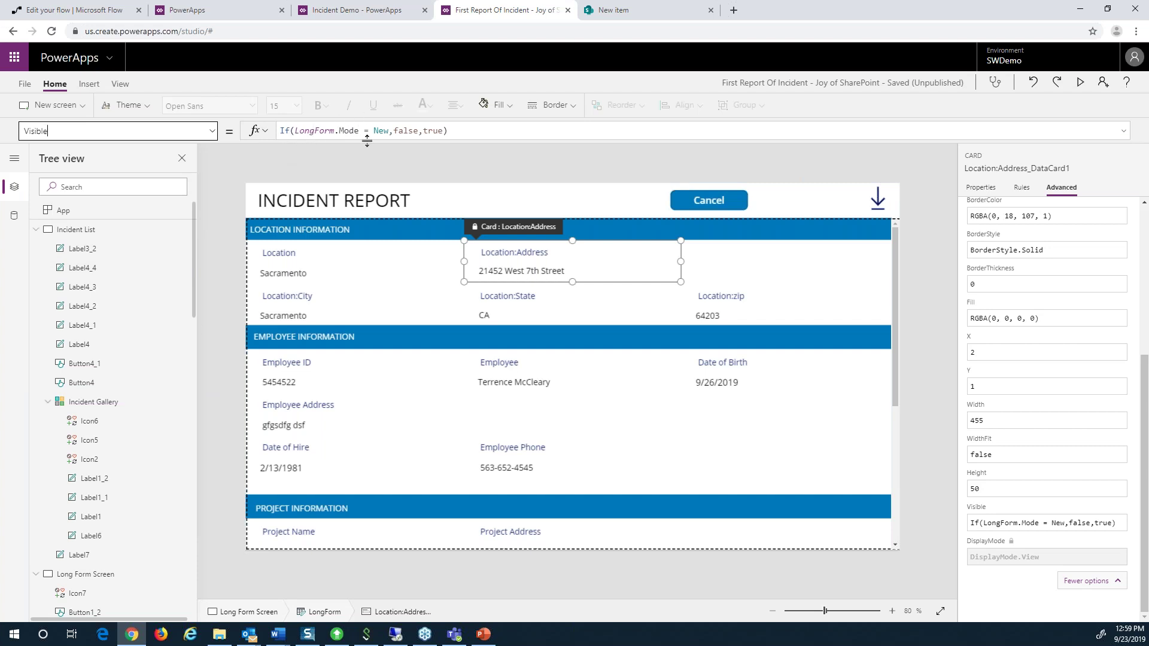
pyautogui.moveTo(394, 131); pyautogui.dragTo(417, 132)
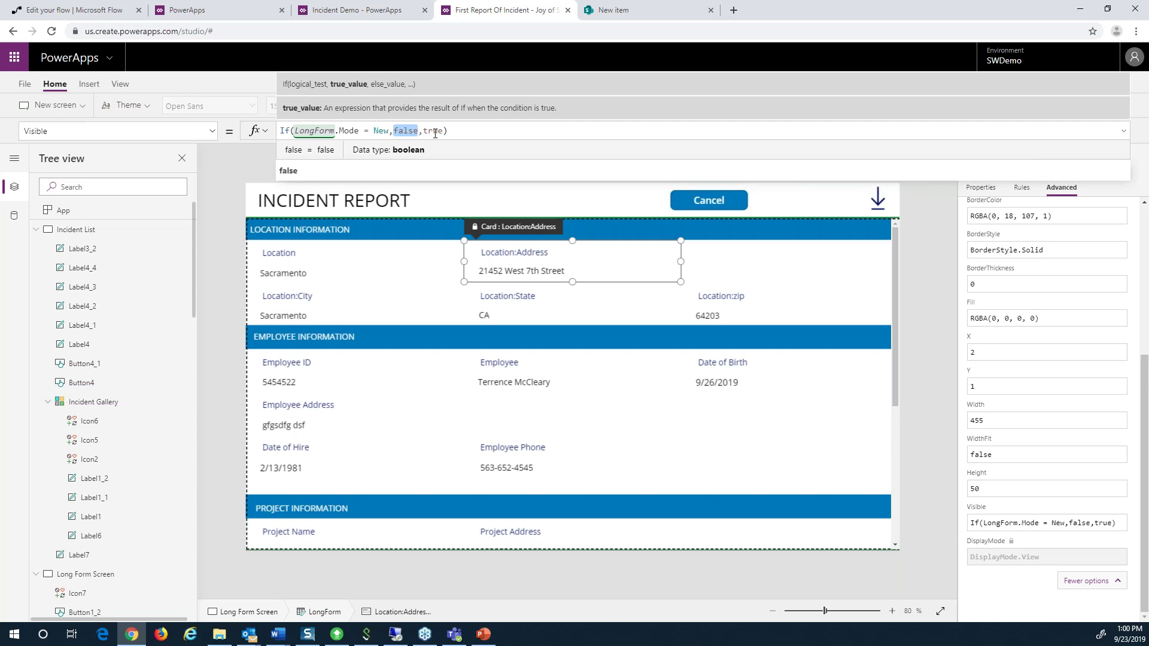
pyautogui.click(915, 264)
# - Examine the Visible formula of the Physician Name card in the Treatment Information section
pyautogui.moveTo(897, 257); pyautogui.dragTo(862, 407)
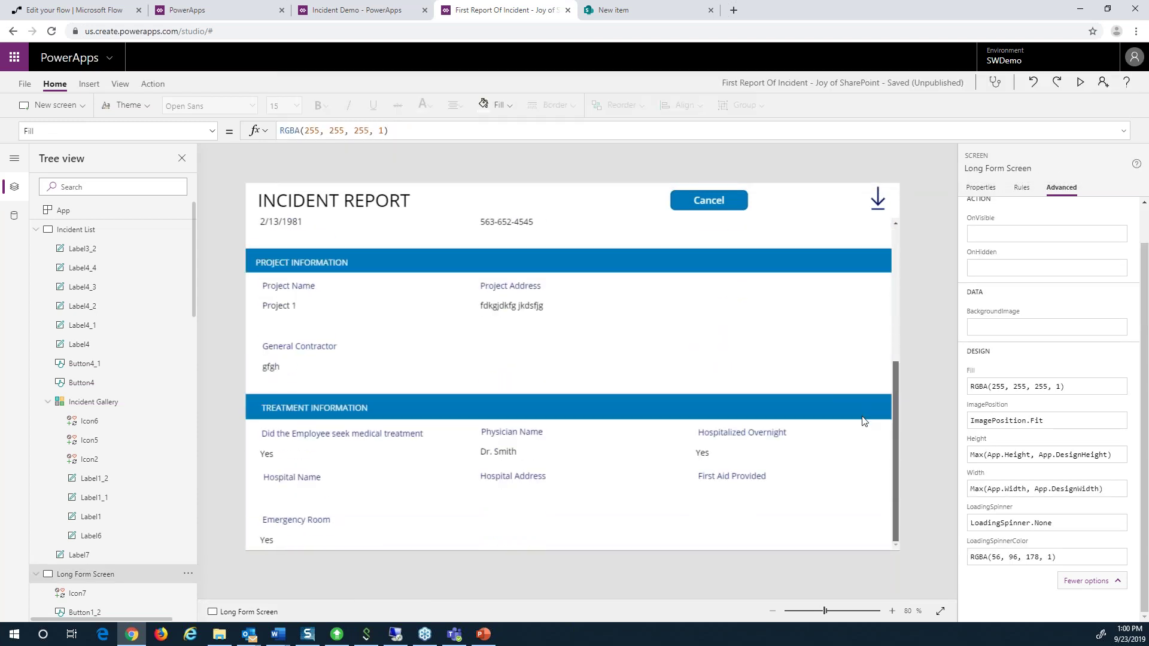
pyautogui.click(863, 413)
pyautogui.click(568, 449)
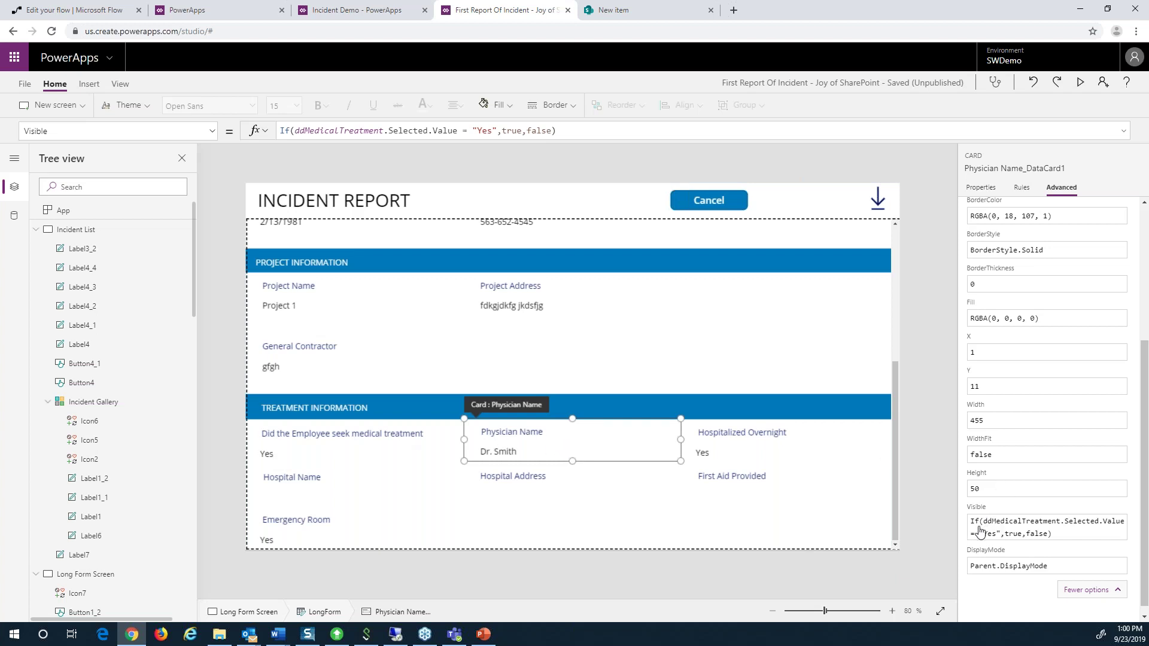
pyautogui.click(1060, 540)
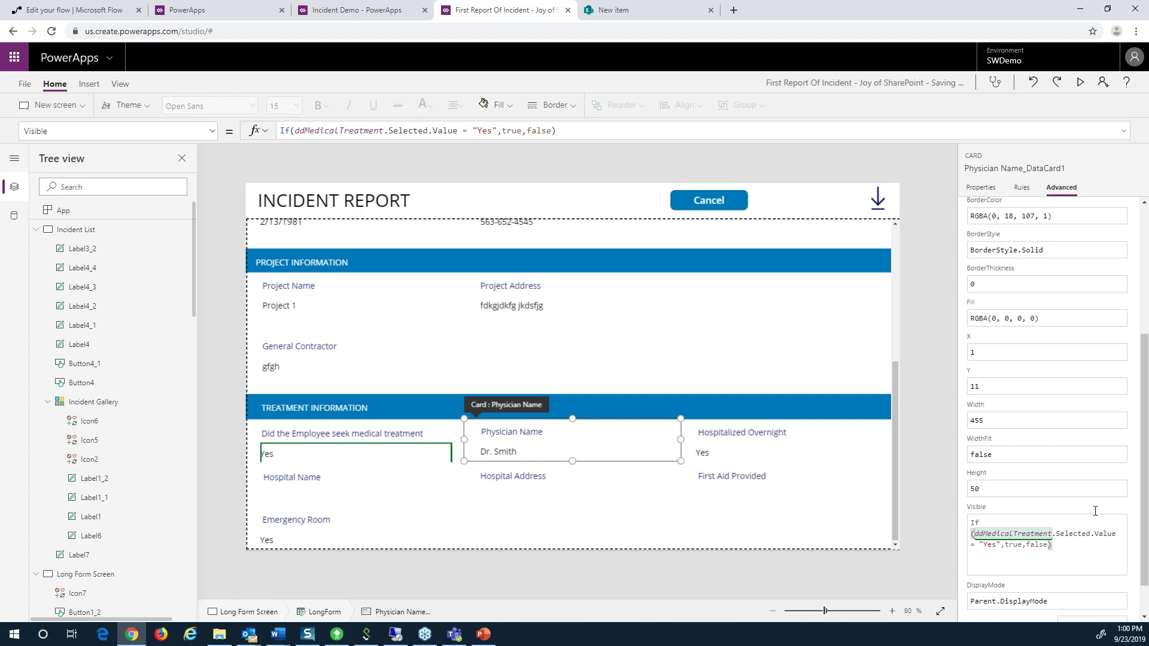
# - Preview a new long form from the incident list, exit the preview, and examine the Submit button's Visible formula
pyautogui.moveTo(894, 394); pyautogui.dragTo(931, 224)
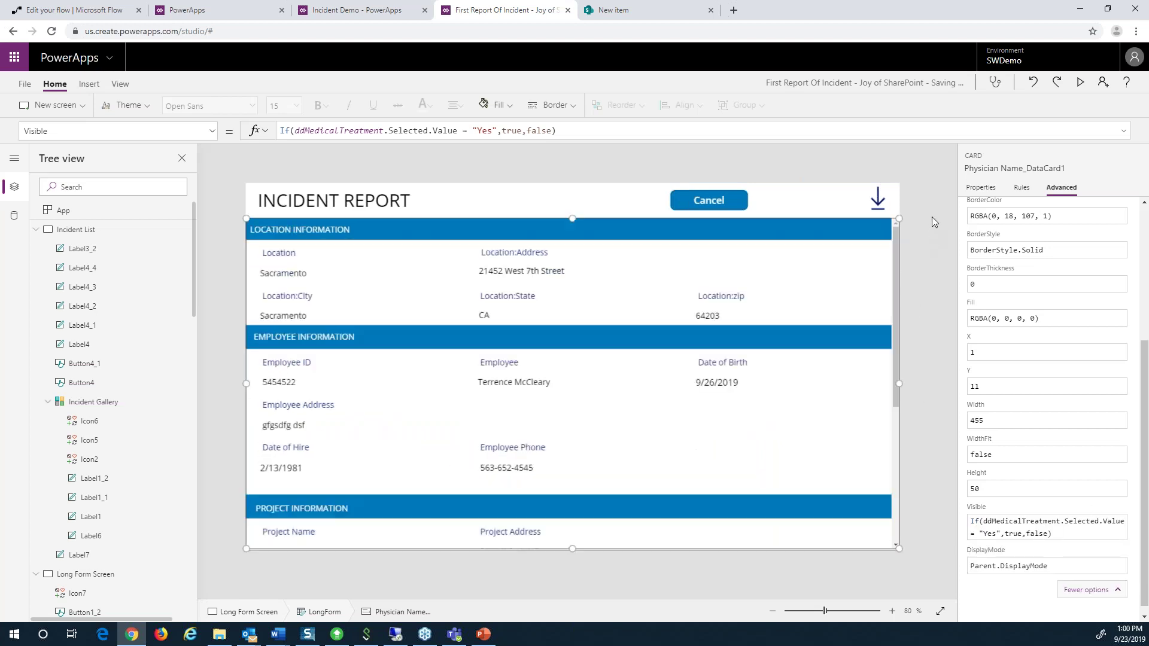
pyautogui.click(1080, 82)
pyautogui.click(762, 82)
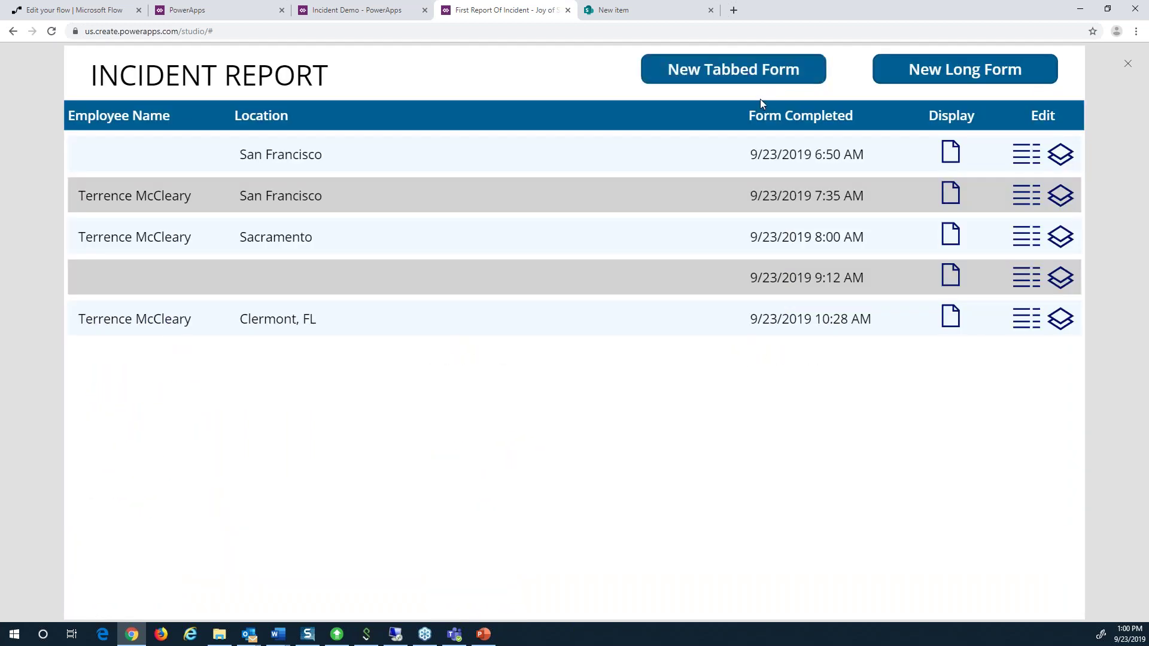
pyautogui.click(932, 73)
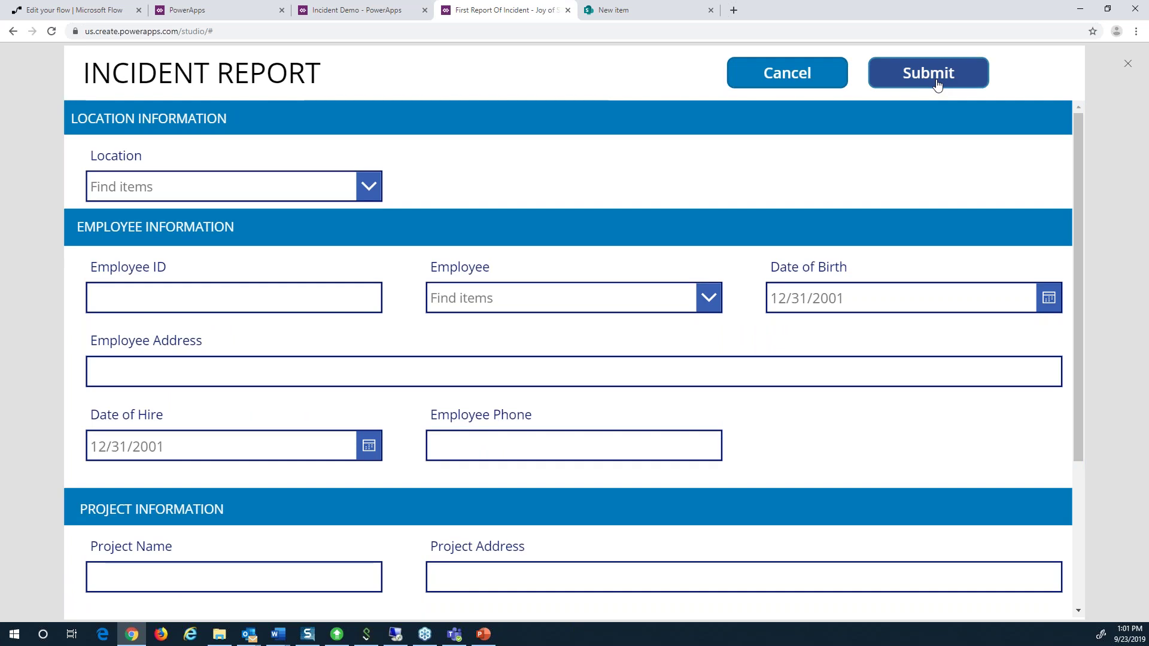
pyautogui.click(1127, 64)
pyautogui.click(796, 202)
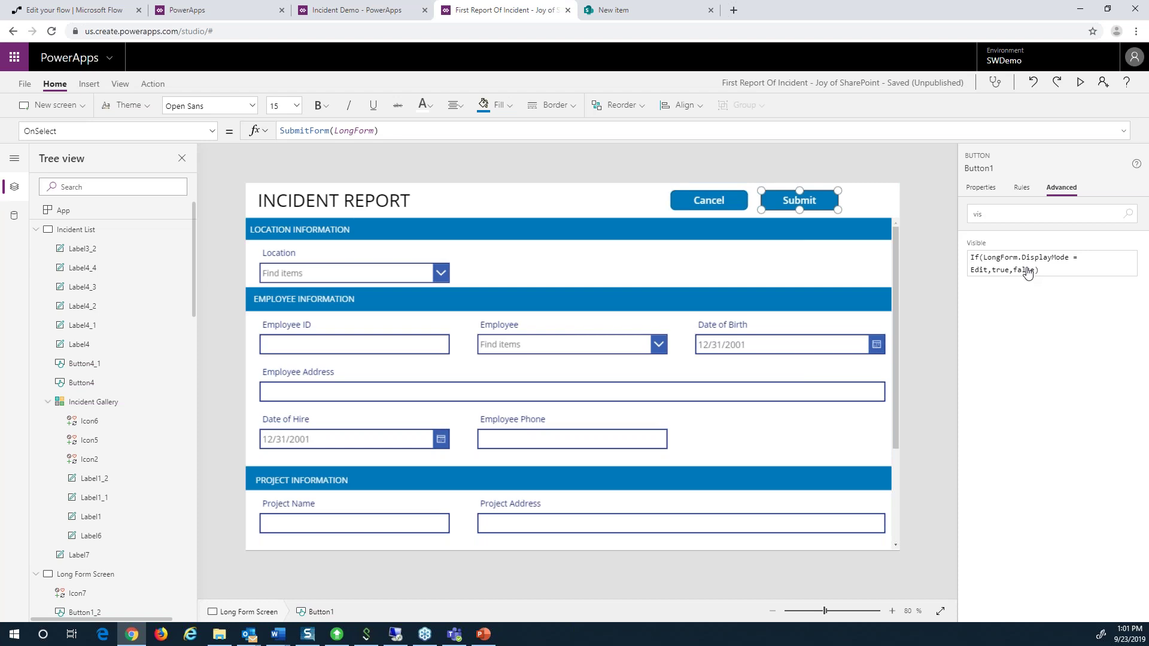
# - Cancel the long form in preview, open a new tabbed form, and look through its employee, project and treatment sections
pyautogui.click(1081, 82)
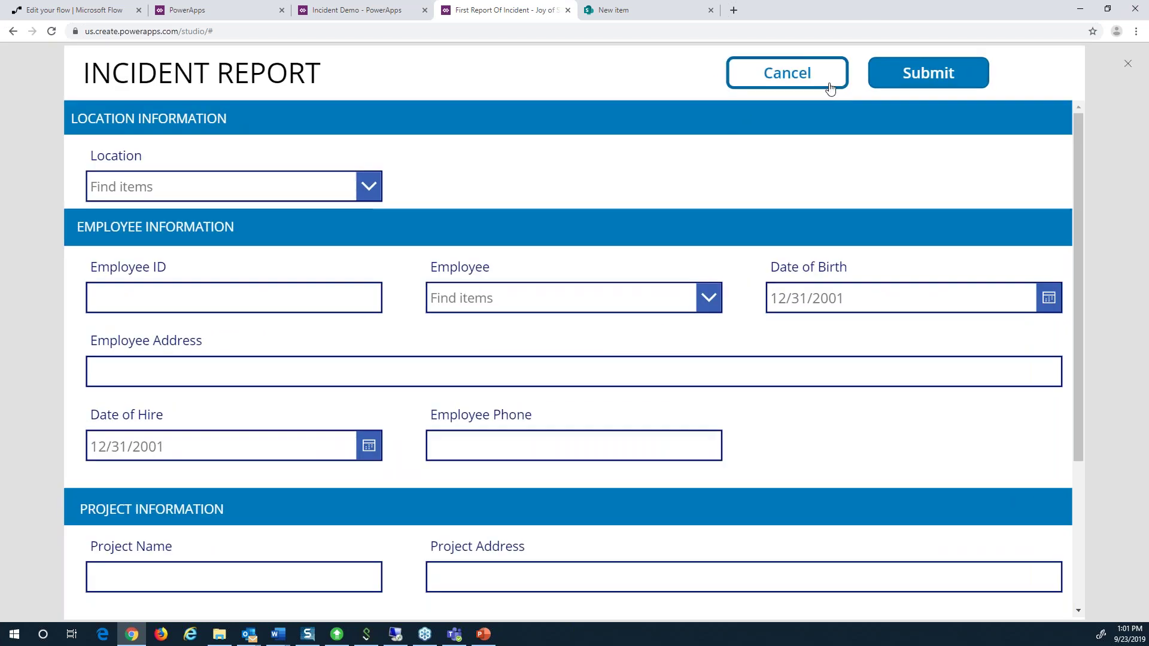
pyautogui.click(830, 88)
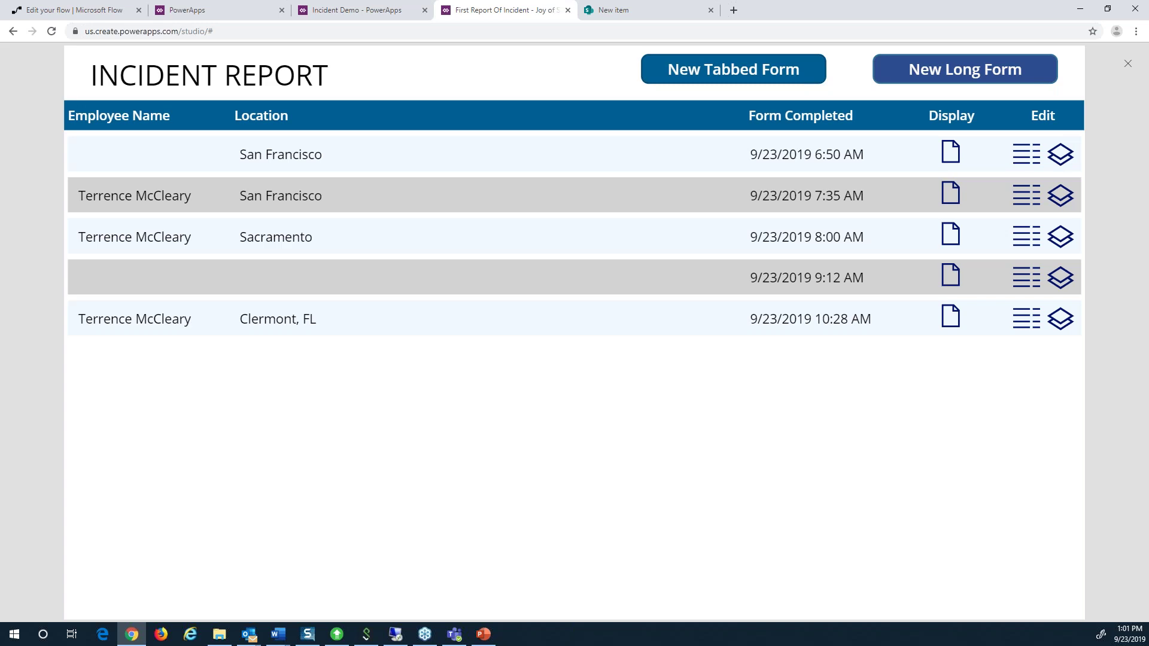
pyautogui.click(731, 72)
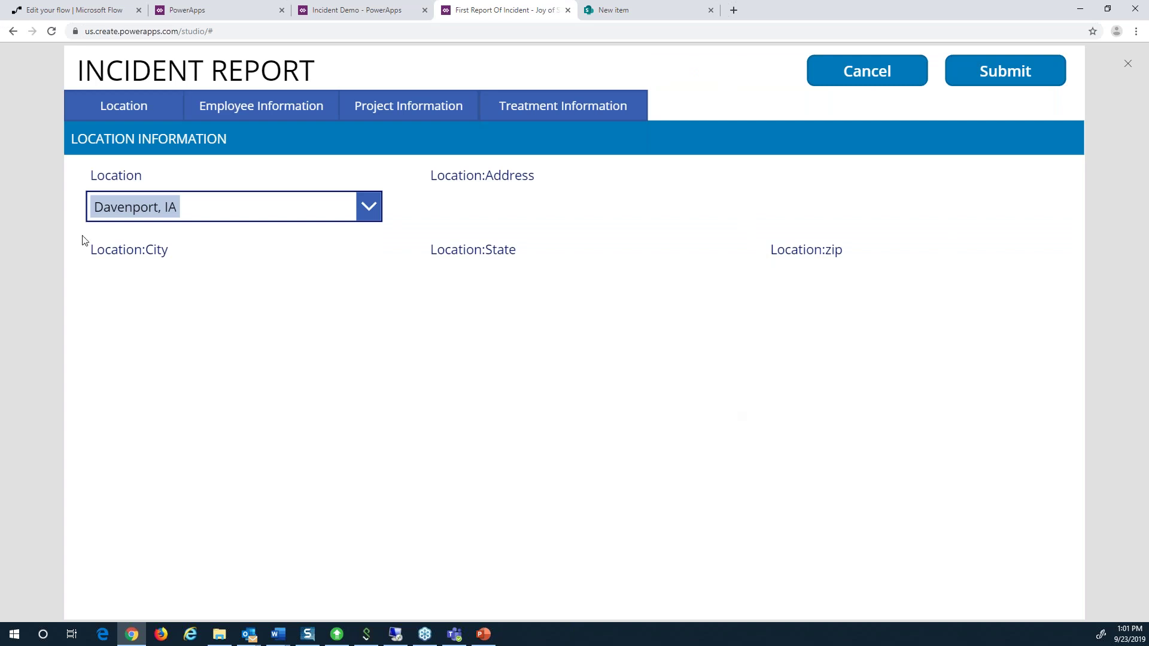
pyautogui.click(221, 106)
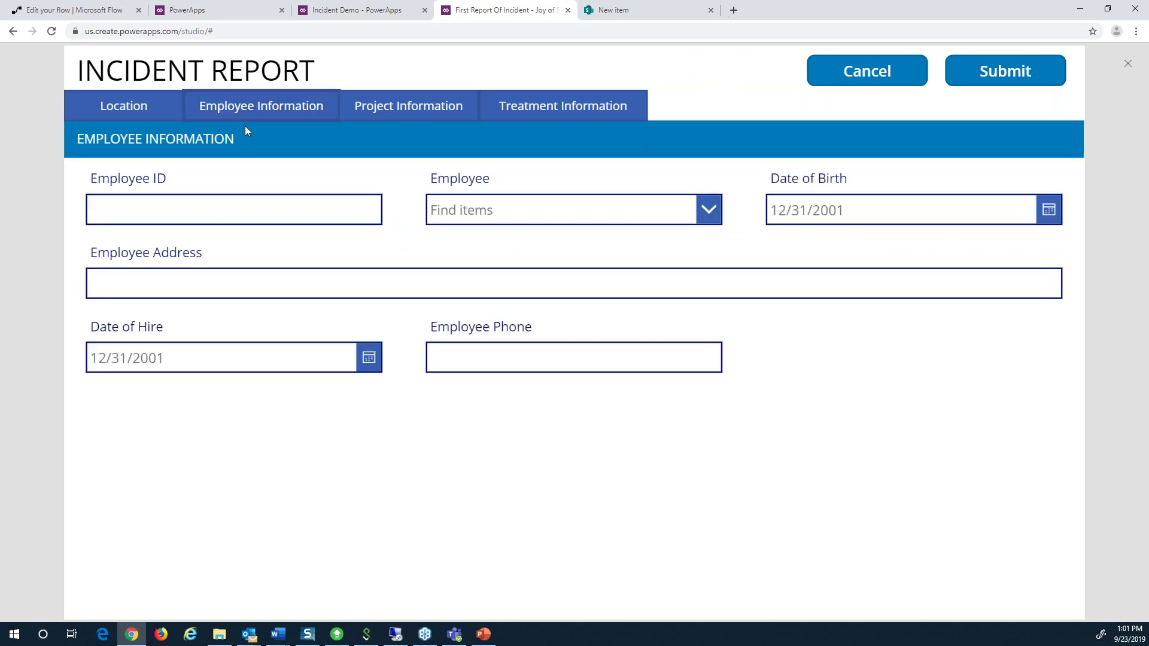
pyautogui.click(397, 105)
pyautogui.click(518, 106)
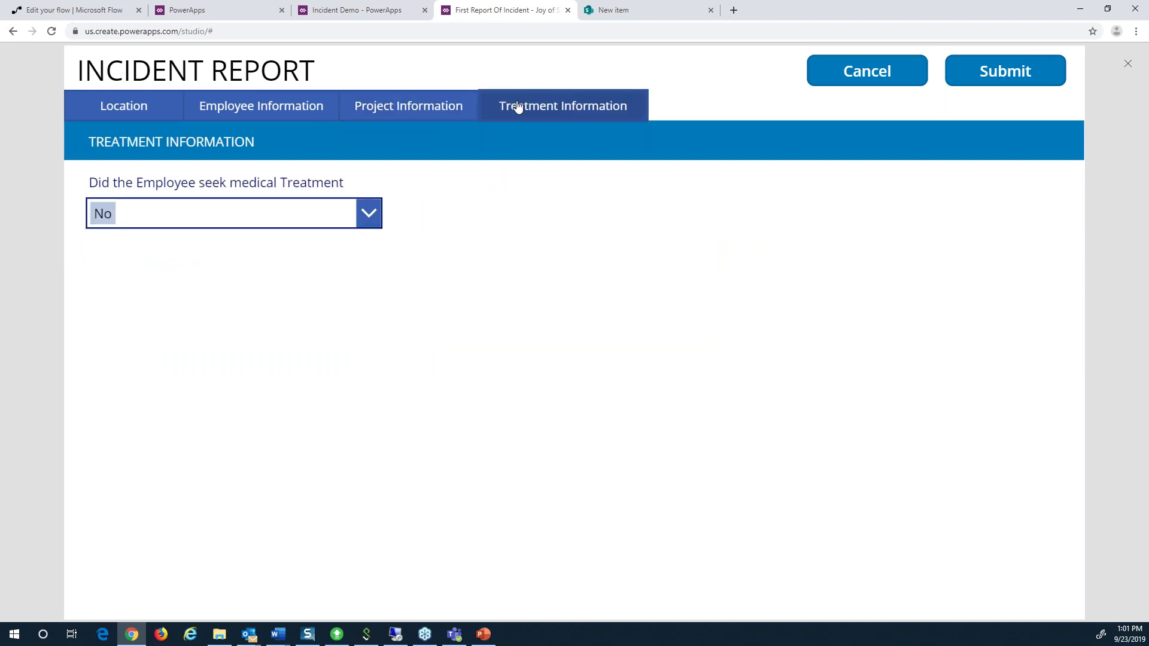
# - Try medical treatment as Yes and back to No, and go back through the form's sections to Location
pyautogui.click(360, 222)
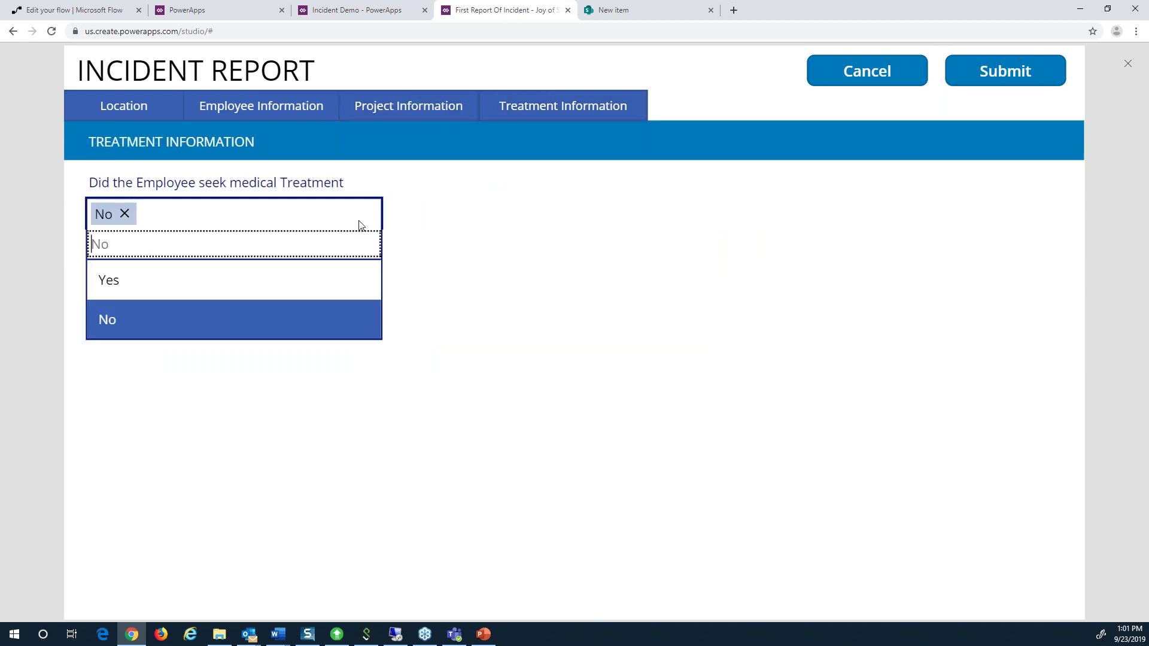
pyautogui.click(250, 280)
pyautogui.click(369, 214)
pyautogui.click(267, 317)
pyautogui.click(395, 114)
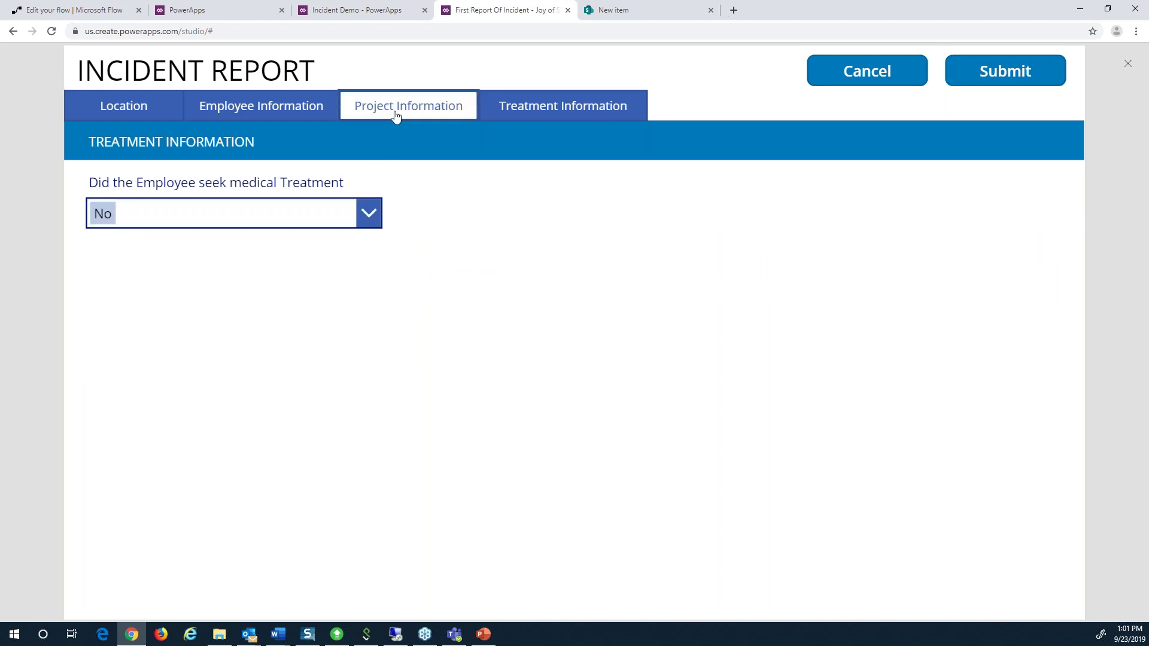
pyautogui.click(301, 114)
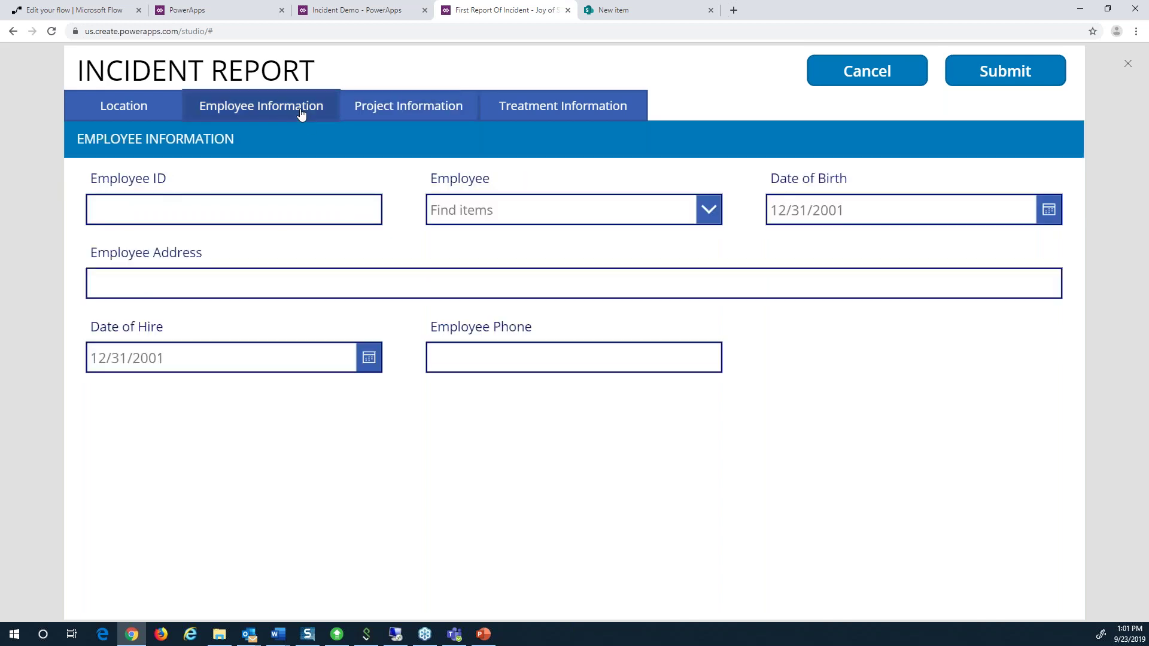
pyautogui.click(174, 113)
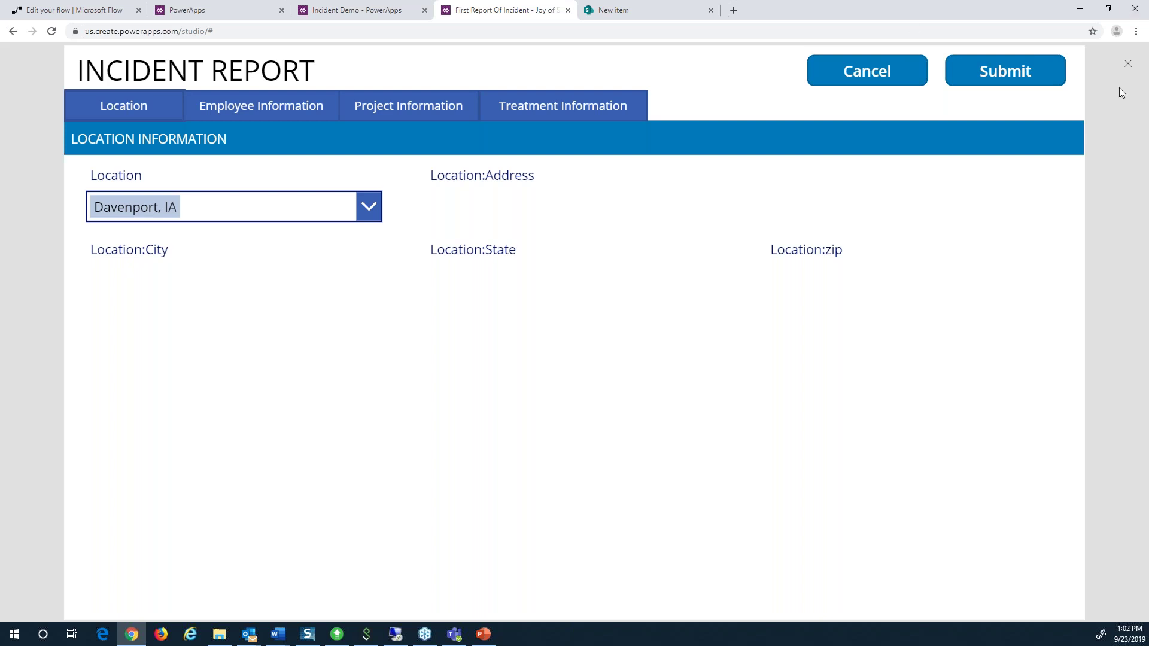
# - Exit the preview and examine the OnSelect formulas of the Location and Employee Information buttons on the Tabbed Screen
pyautogui.click(1128, 64)
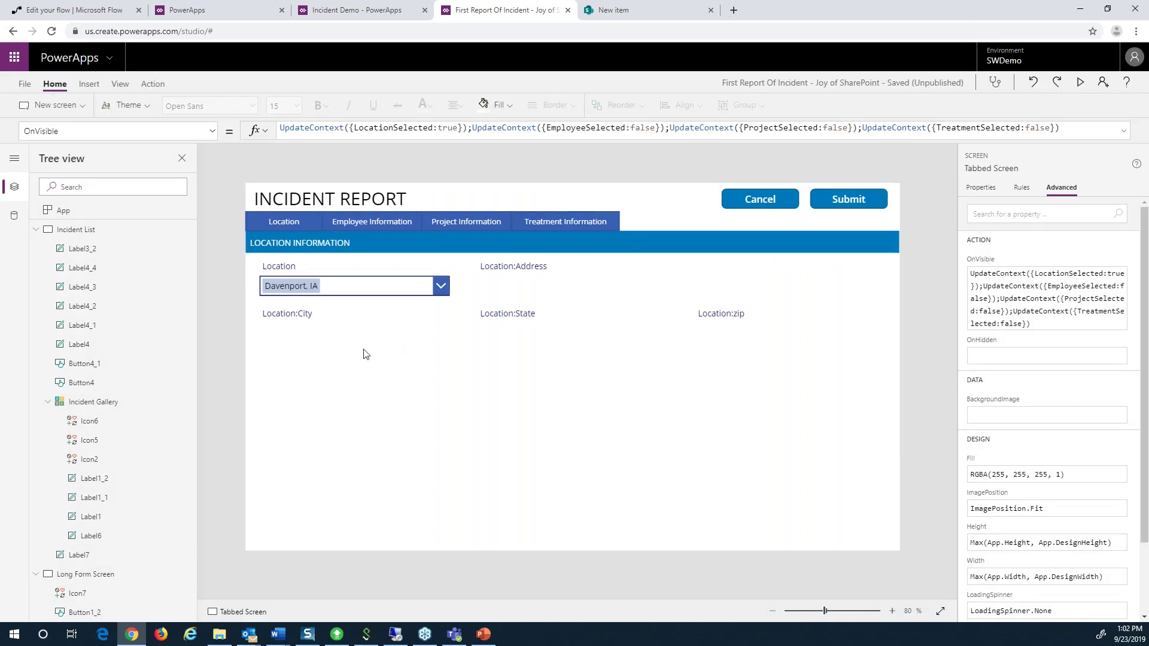
pyautogui.click(305, 223)
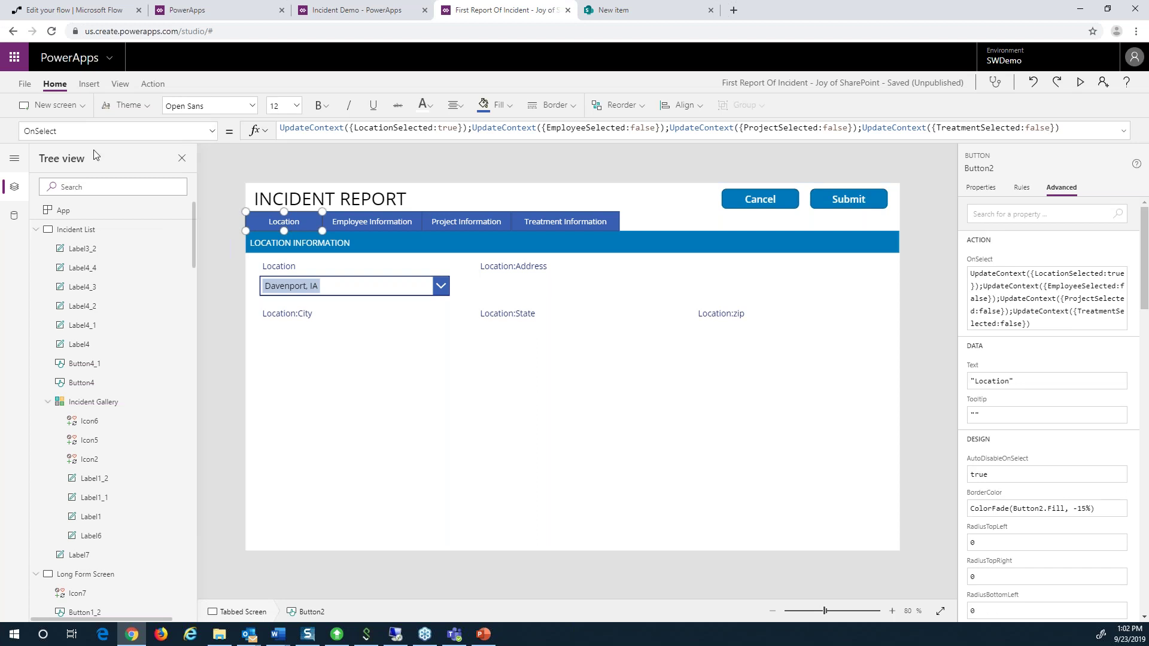
pyautogui.click(23, 132)
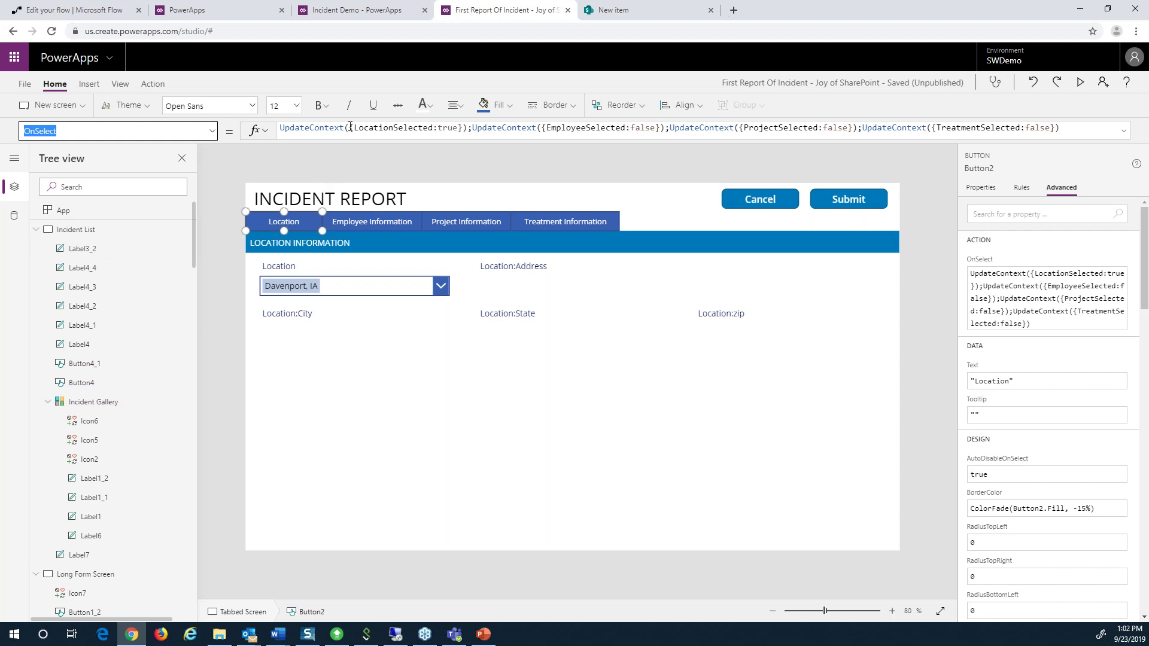
pyautogui.click(282, 127)
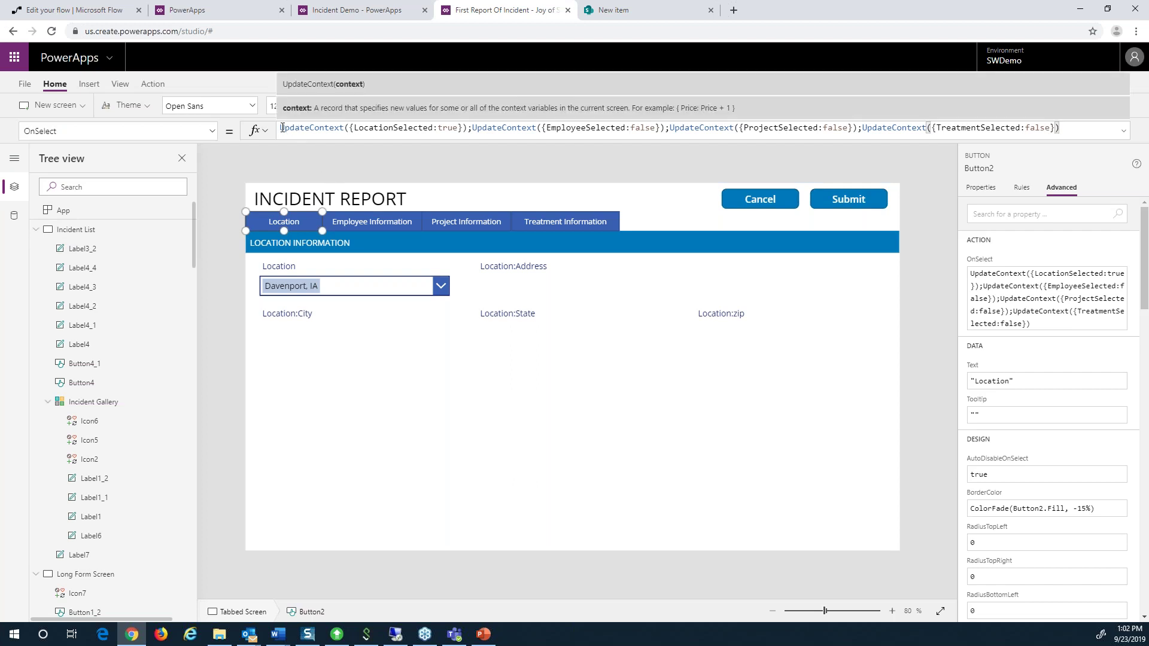
pyautogui.moveTo(282, 128); pyautogui.dragTo(434, 127)
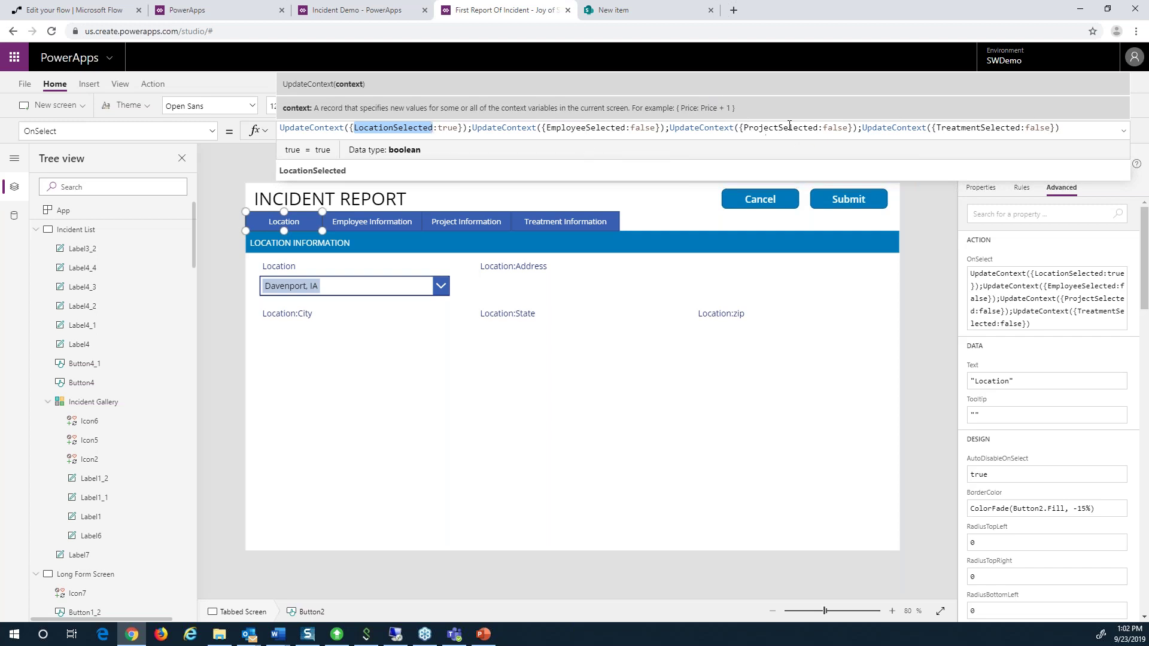
pyautogui.click(401, 230)
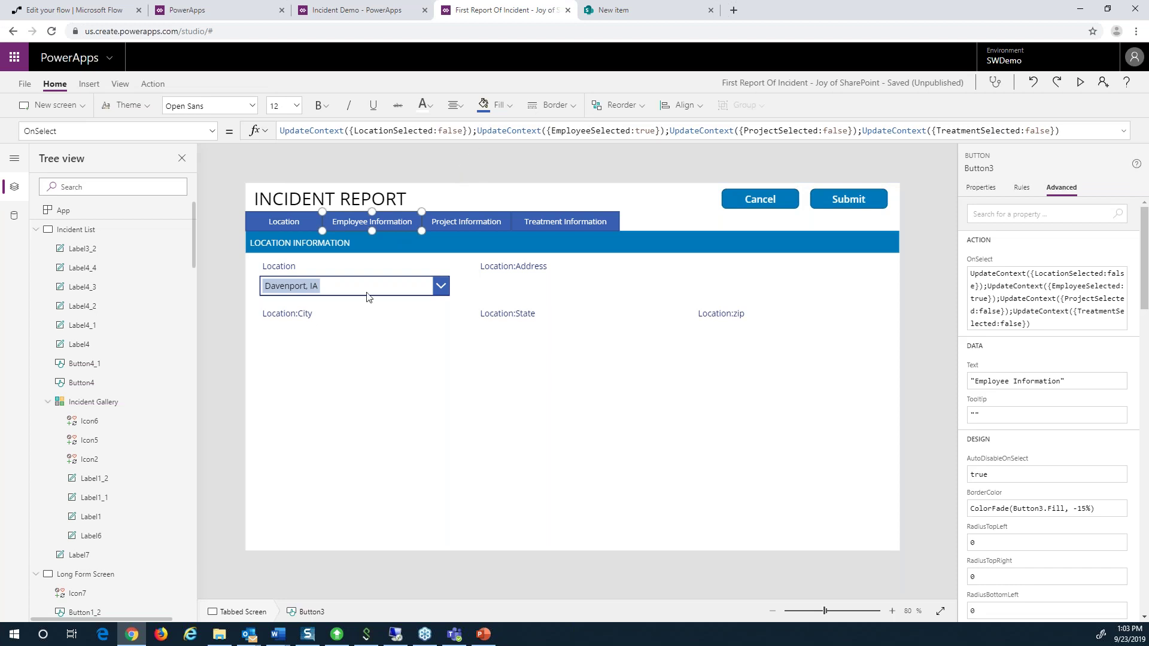
# - Examine the Visible property of the Location card in the tabbed form
pyautogui.click(392, 268)
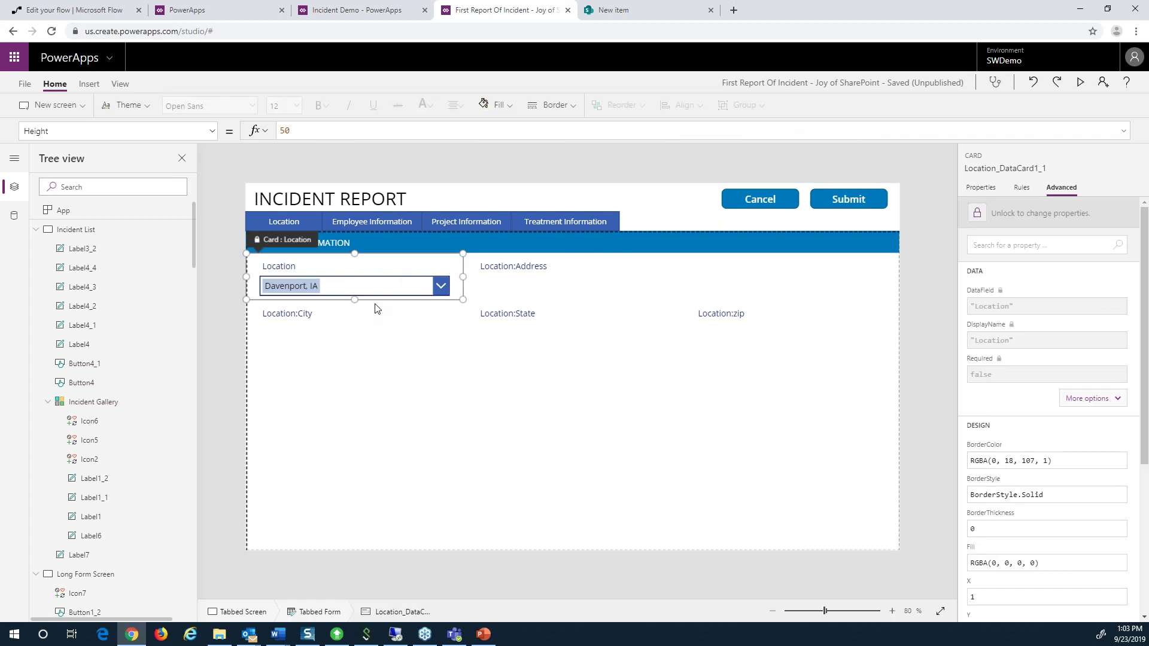
pyautogui.click(1084, 399)
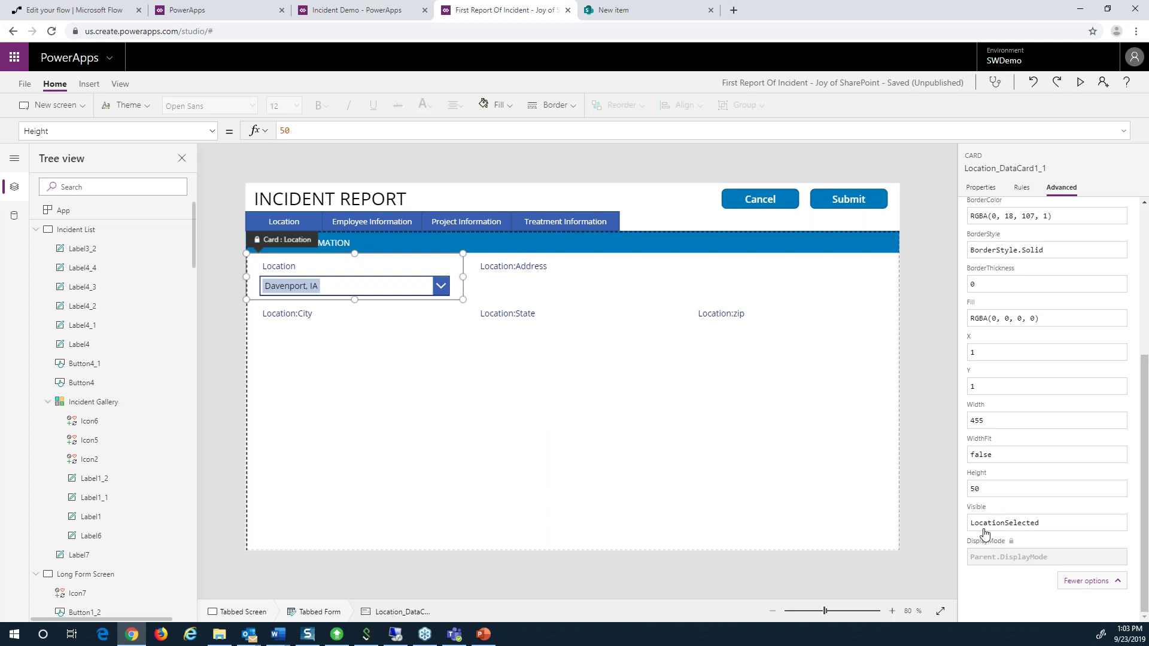
pyautogui.moveTo(1053, 526); pyautogui.dragTo(972, 520)
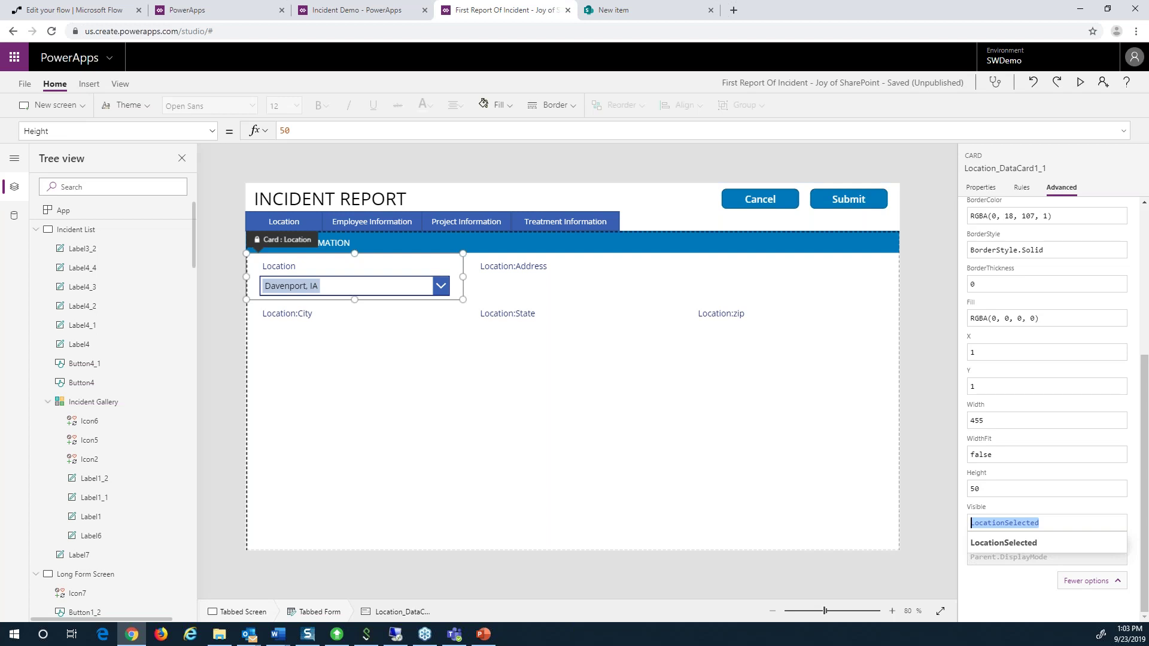
# - Preview the tabbed form, look through its Employee, Project and Treatment Information sections, cancel it and exit the preview
pyautogui.click(1081, 82)
pyautogui.click(276, 117)
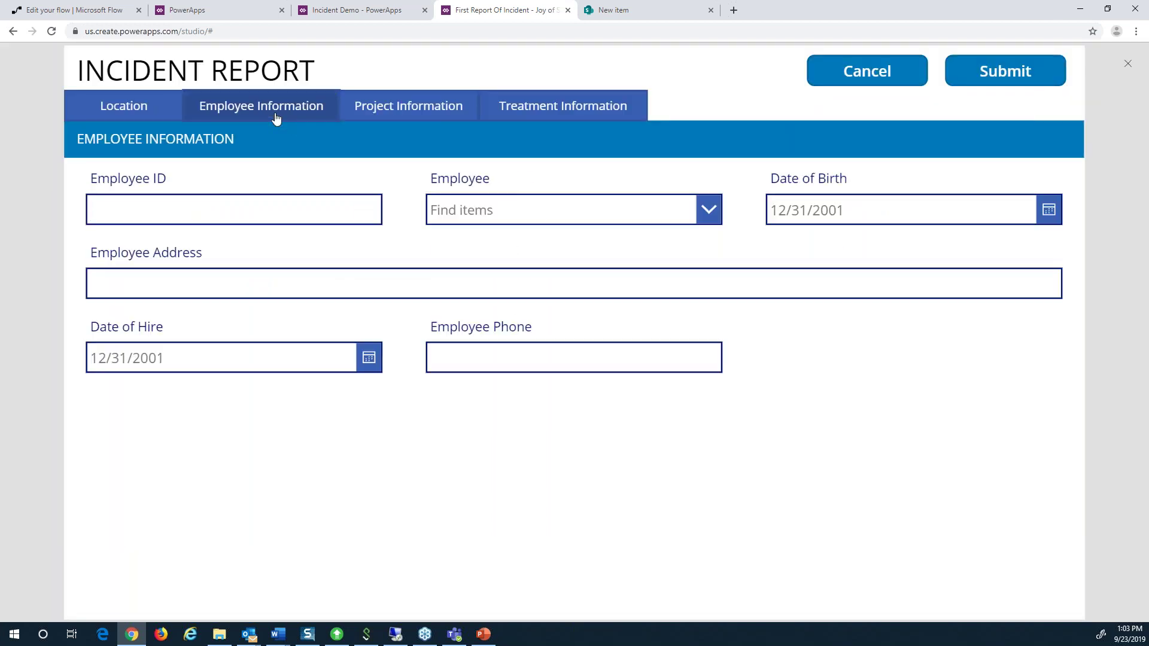
pyautogui.click(385, 108)
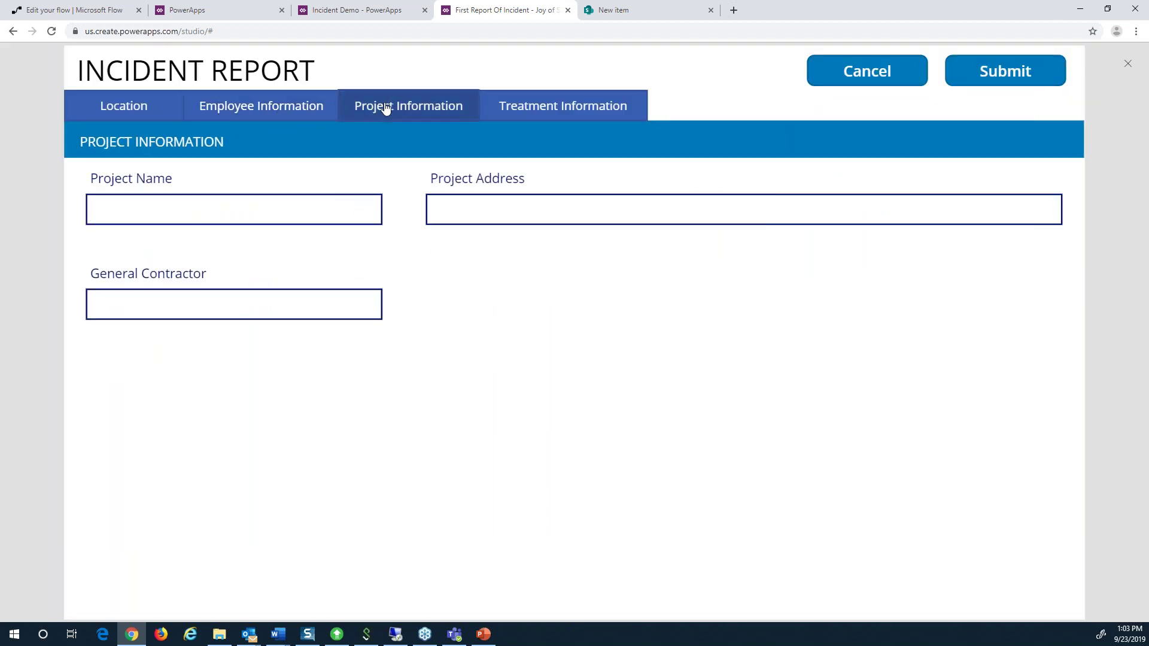
pyautogui.click(506, 109)
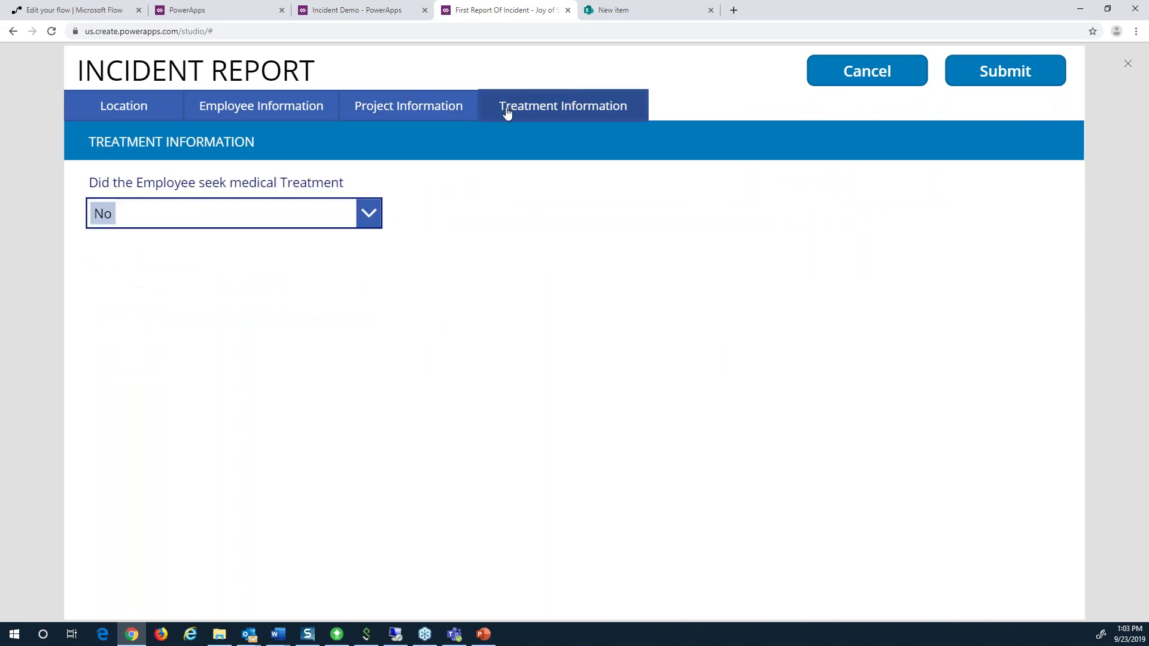
pyautogui.click(398, 117)
pyautogui.click(324, 118)
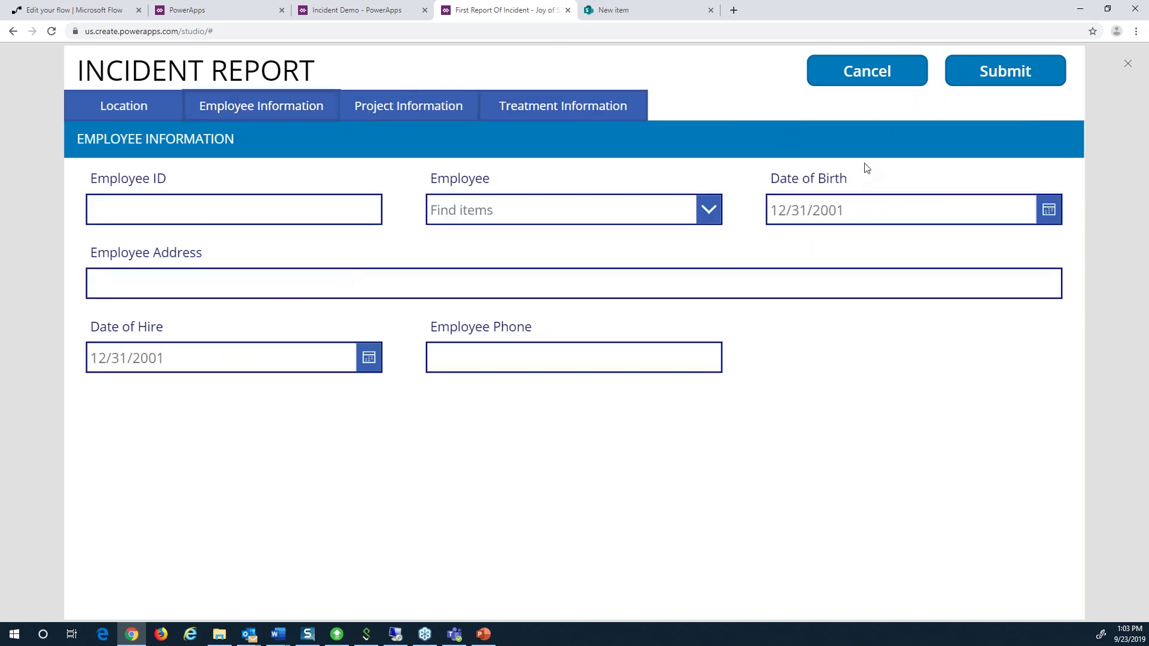
pyautogui.click(866, 76)
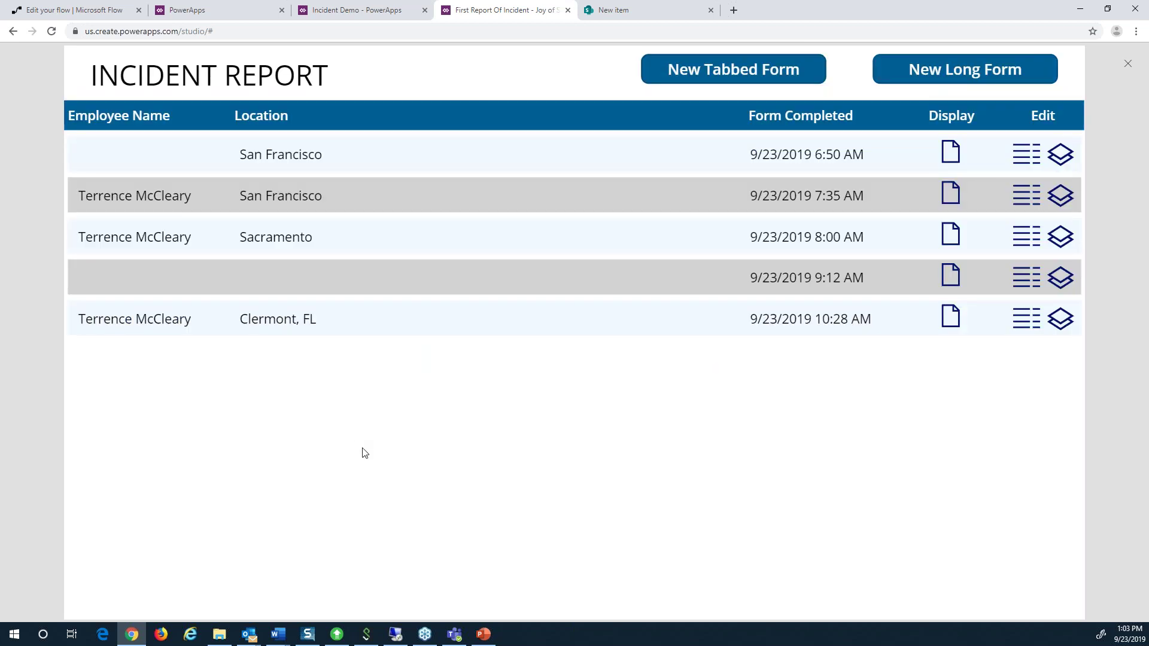
pyautogui.click(1127, 64)
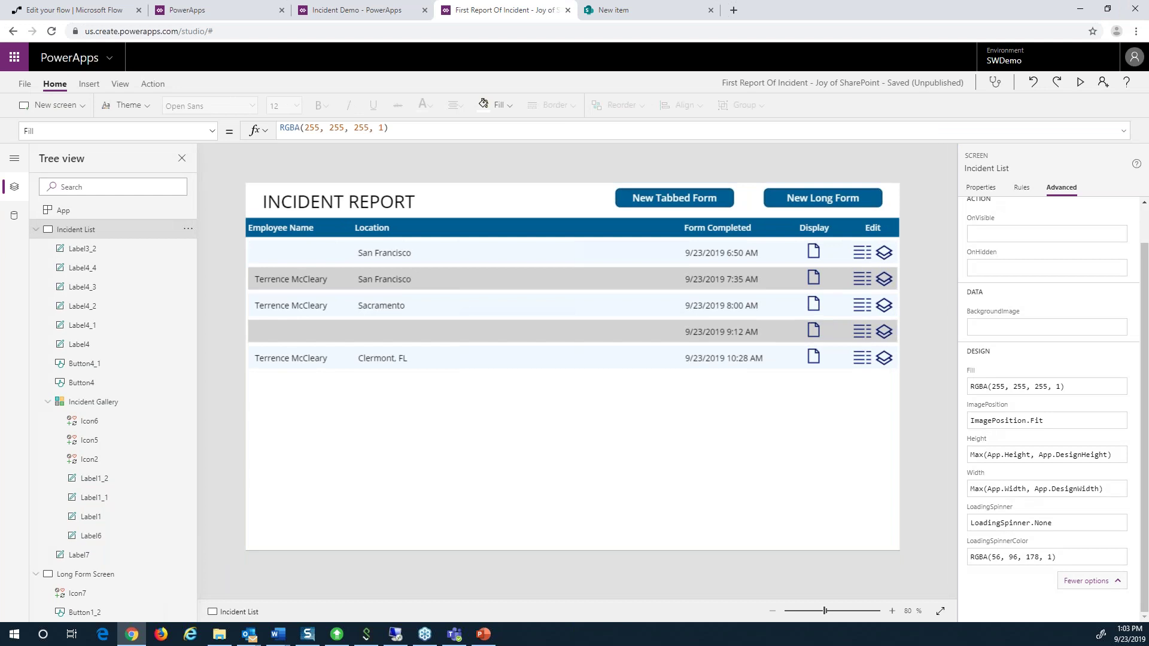
# - Examine the NewForm and Navigate parts of the New Long Form button's OnSelect formula on the Incident List screen
pyautogui.click(865, 201)
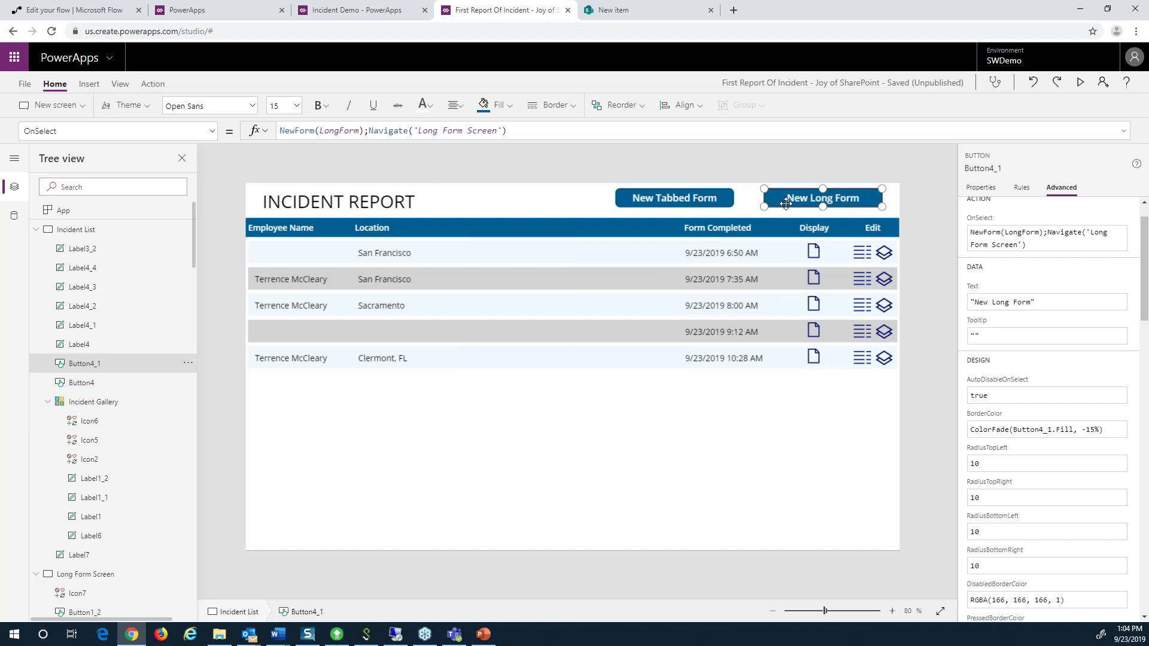
pyautogui.click(284, 130)
pyautogui.moveTo(280, 130); pyautogui.dragTo(359, 131)
pyautogui.moveTo(281, 130); pyautogui.dragTo(317, 130)
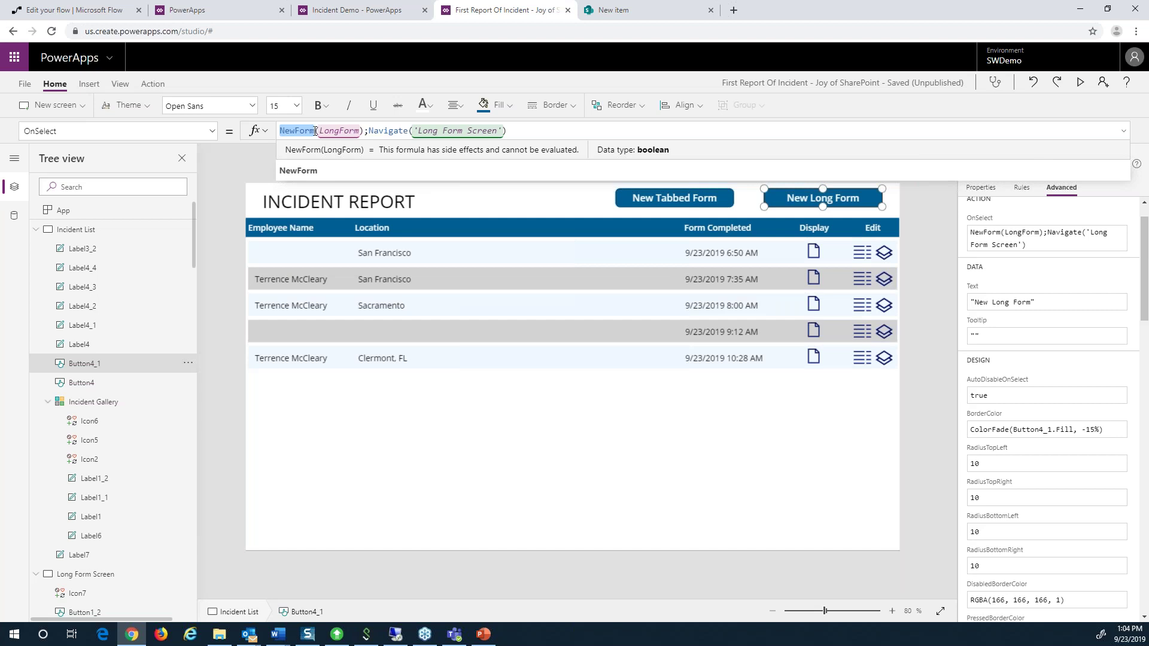
pyautogui.click(367, 130)
pyautogui.click(486, 129)
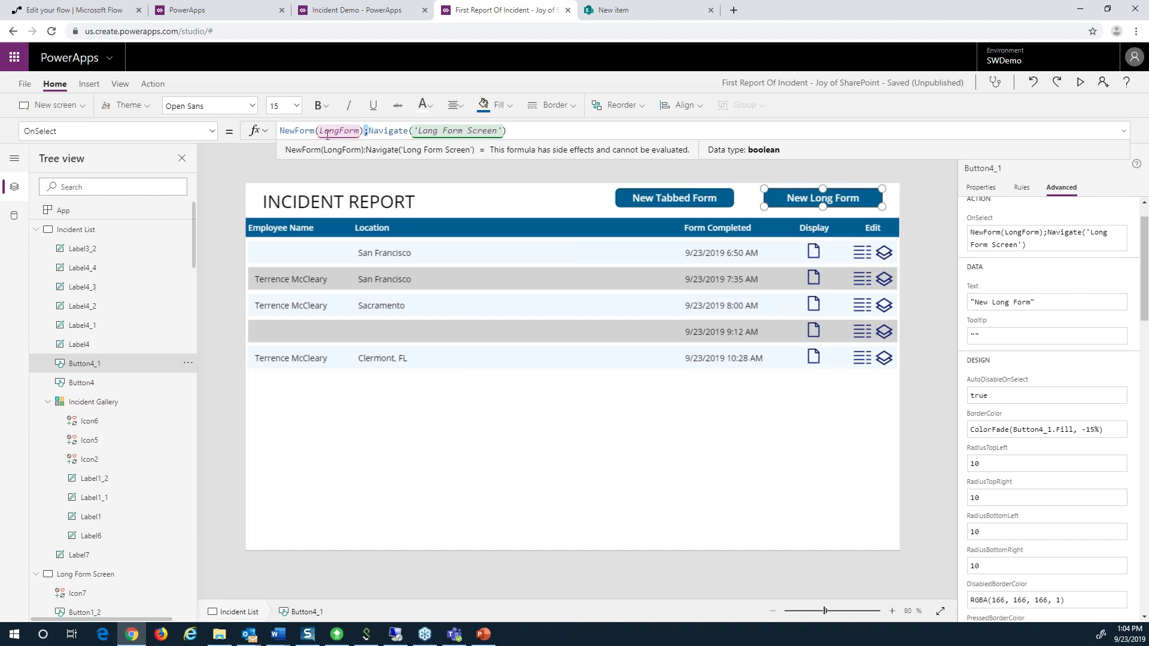
pyautogui.moveTo(319, 131); pyautogui.dragTo(362, 130)
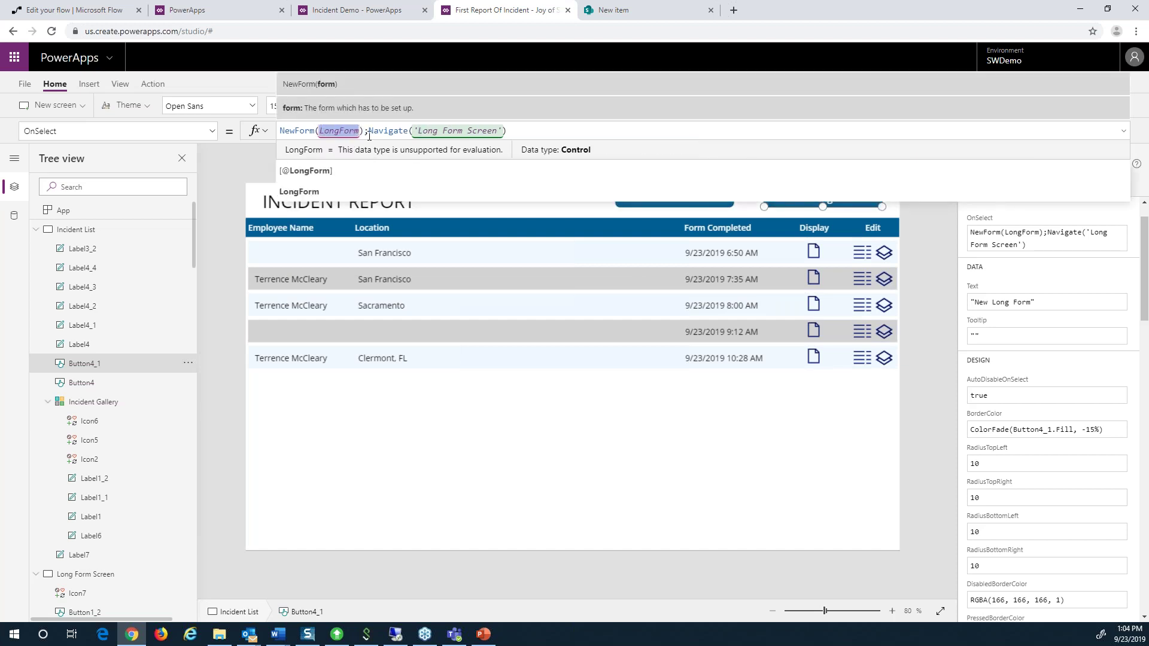
pyautogui.click(246, 166)
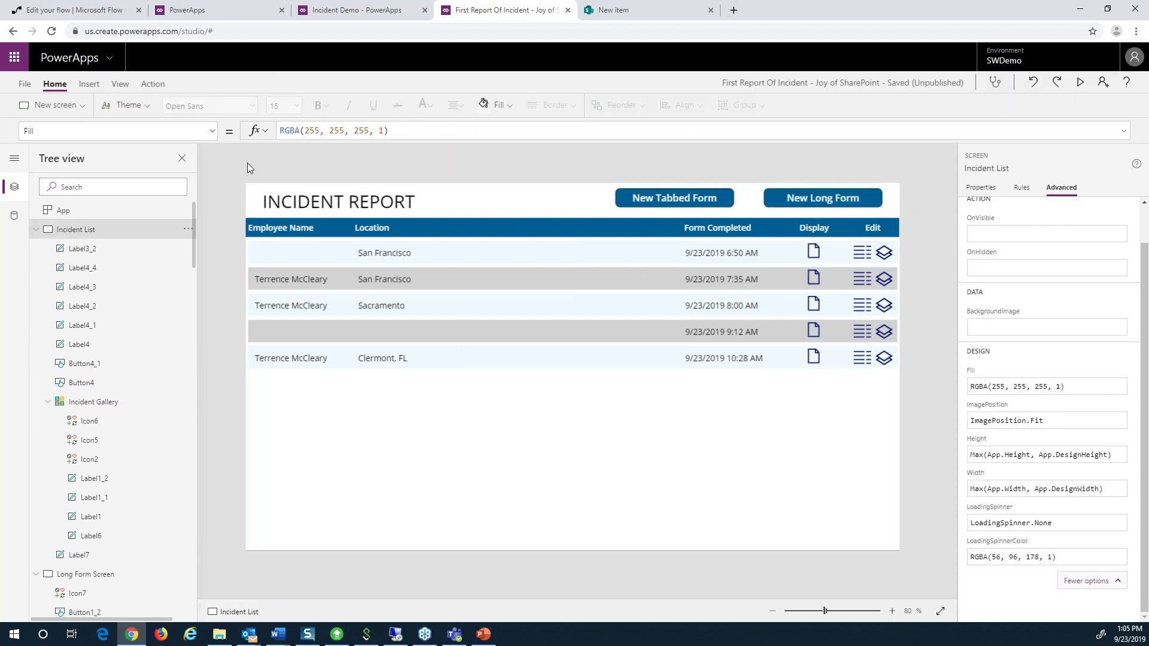
# - Examine the OnSelect formulas of the New Tabbed Form button and the Display icon in the first gallery row
pyautogui.click(635, 194)
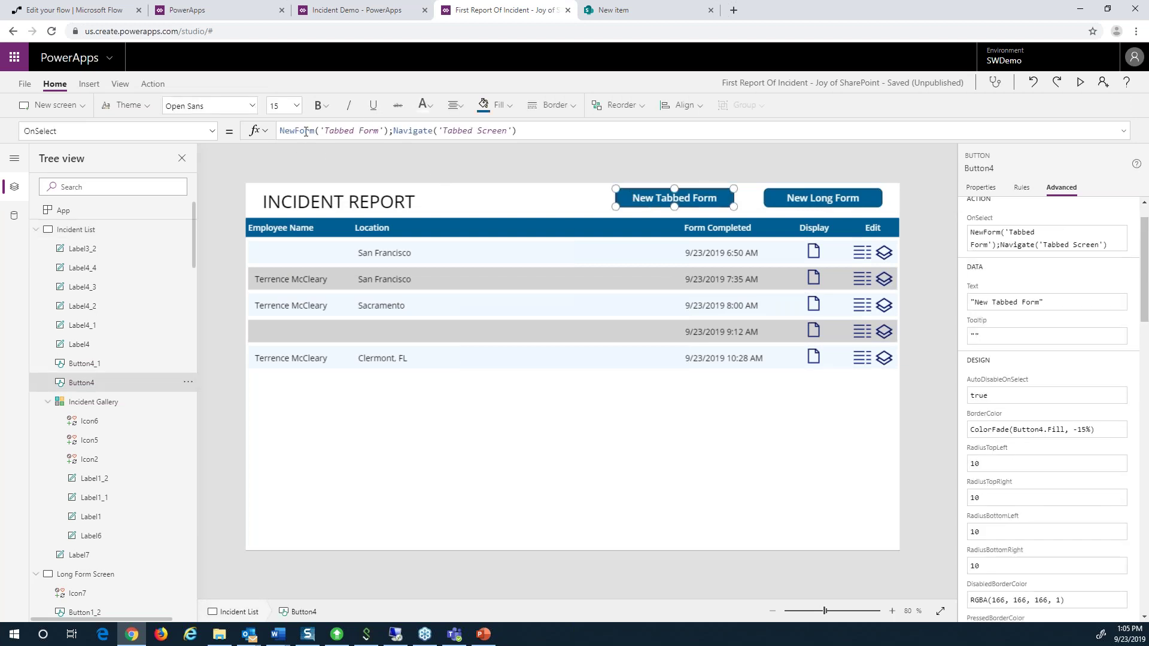
pyautogui.moveTo(396, 131); pyautogui.dragTo(516, 133)
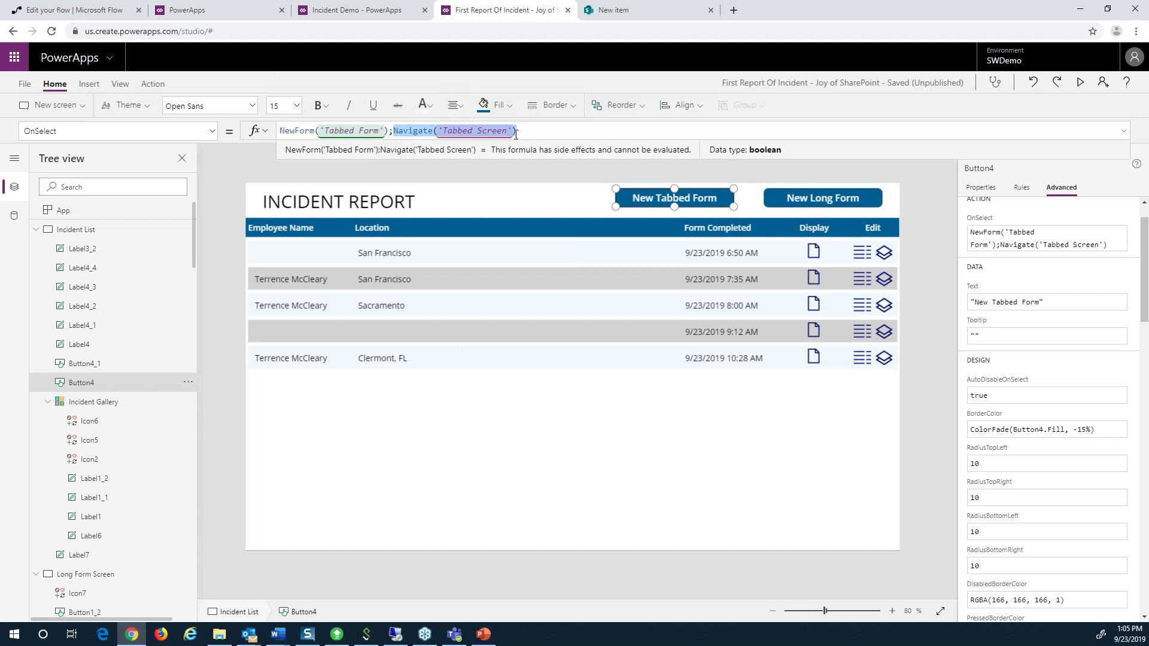
pyautogui.click(813, 254)
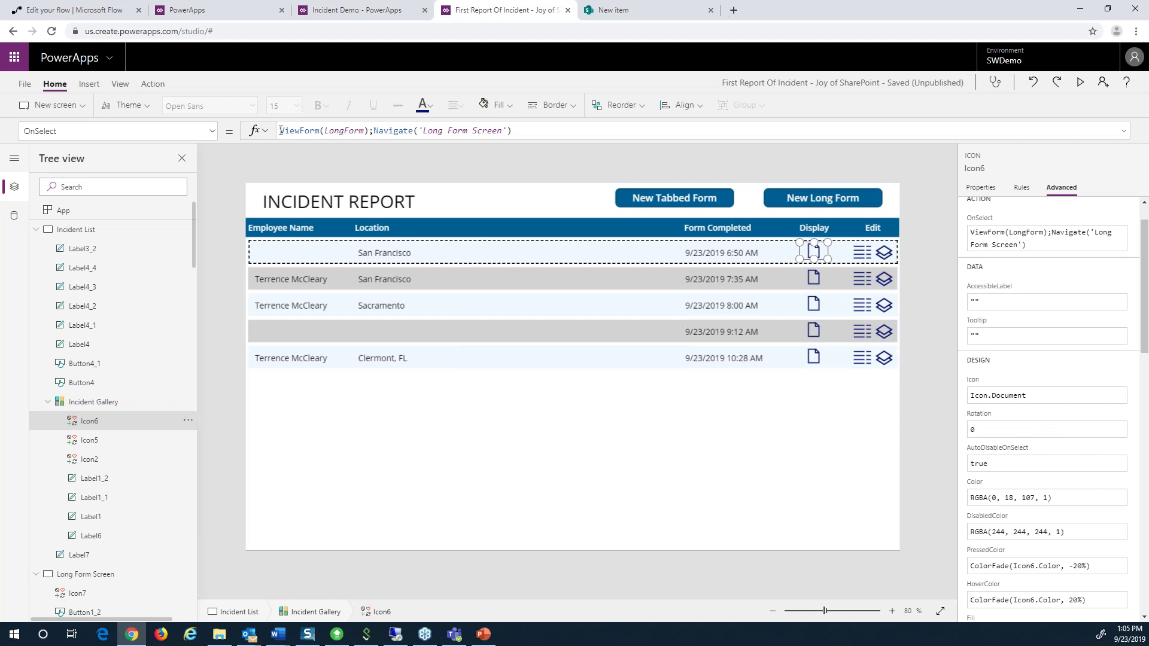
pyautogui.click(298, 131)
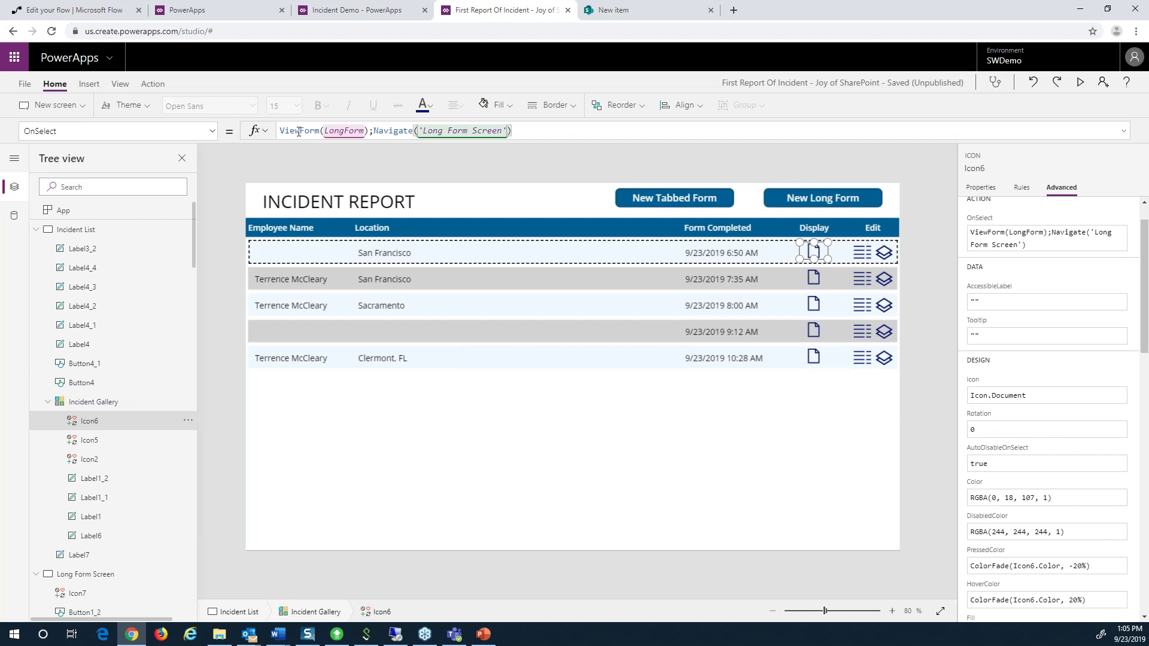
# - Examine the OnSelect formula of the first row's long-form edit icon and inspect the LongForm control it refers to
pyautogui.click(864, 253)
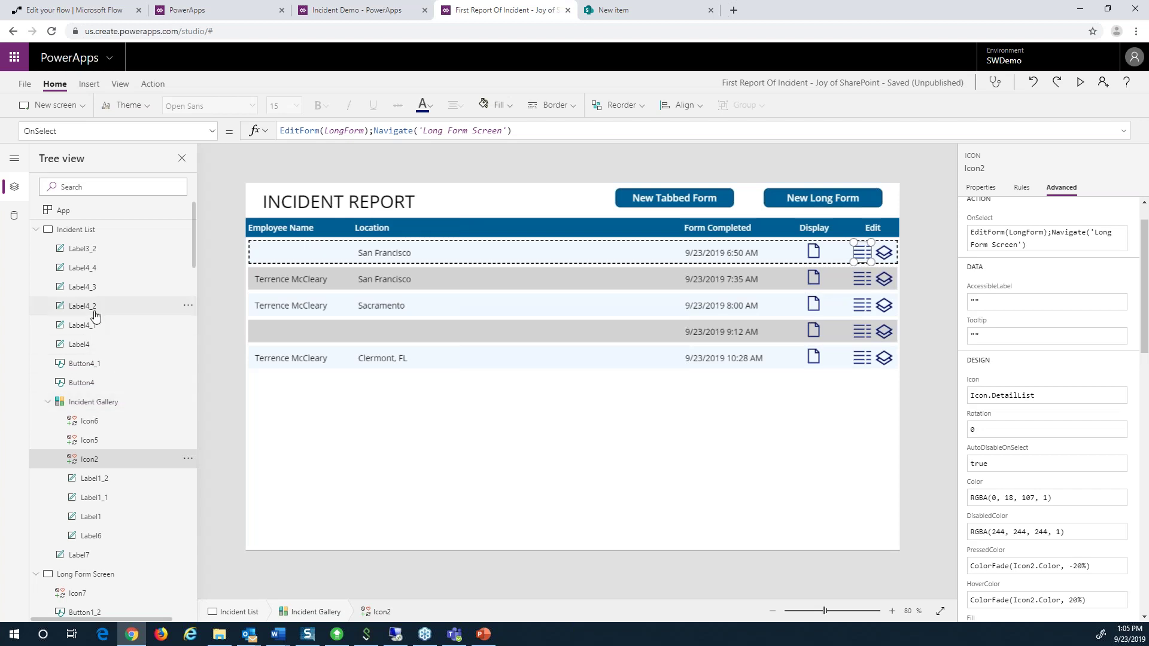
pyautogui.scroll(-4, 83, 359)
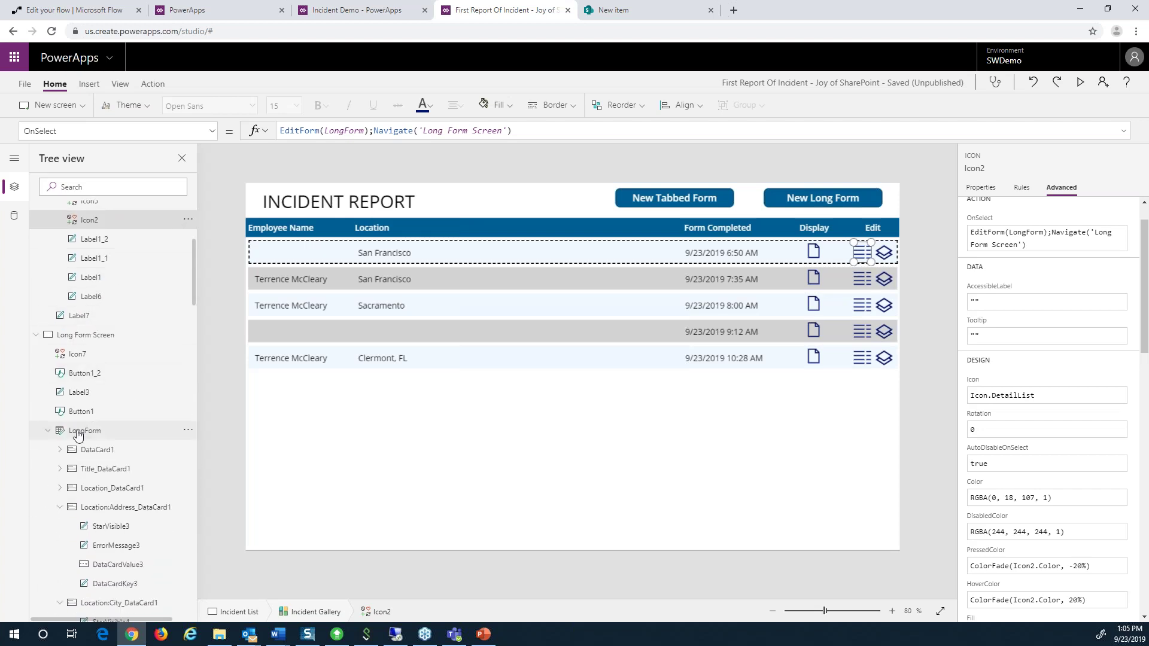
pyautogui.click(78, 434)
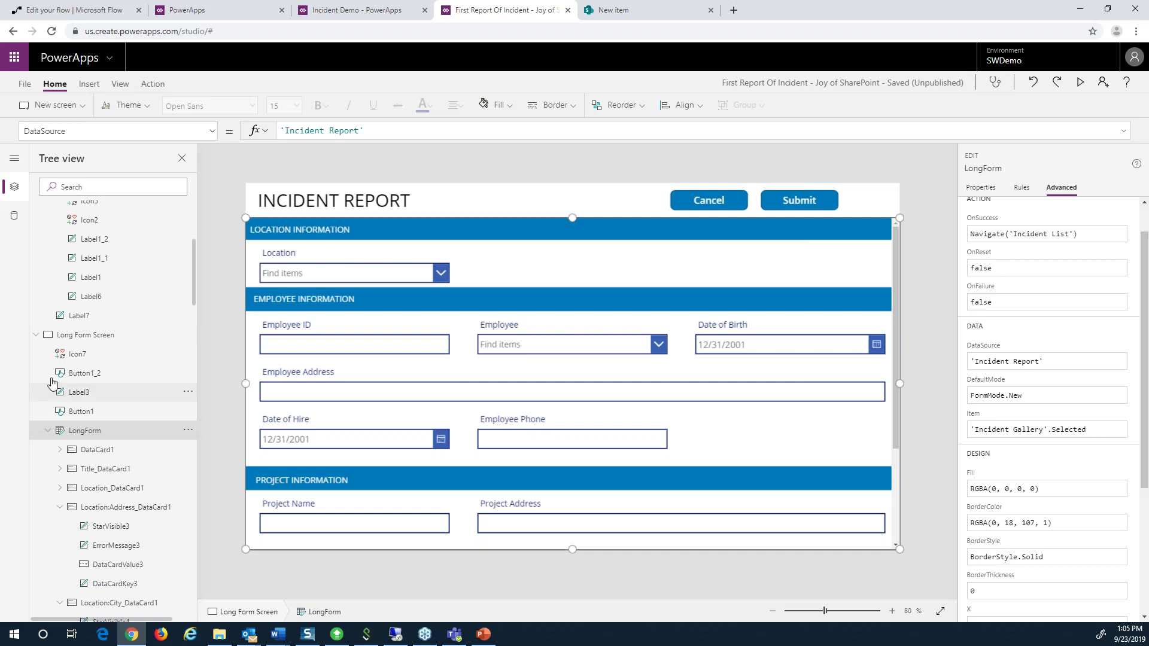
# - Collapse the Incident List, Long Form Screen and Tabbed Screen nodes, and open the Cascading screen
pyautogui.click(36, 334)
pyautogui.scroll(5, 57, 257)
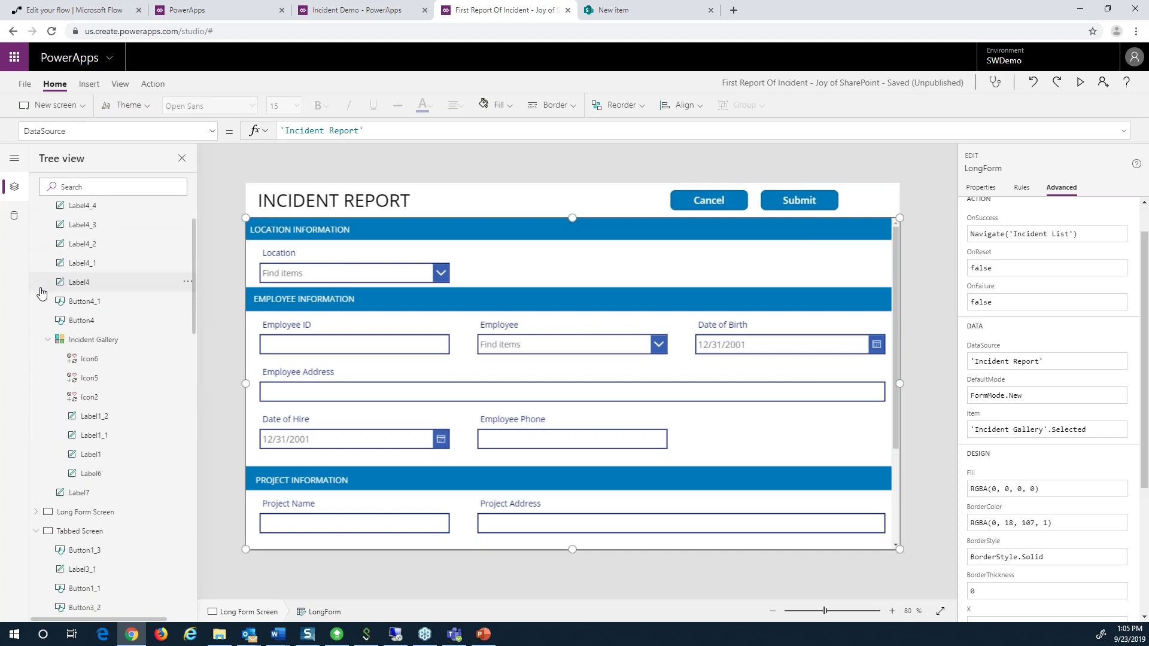
pyautogui.click(37, 230)
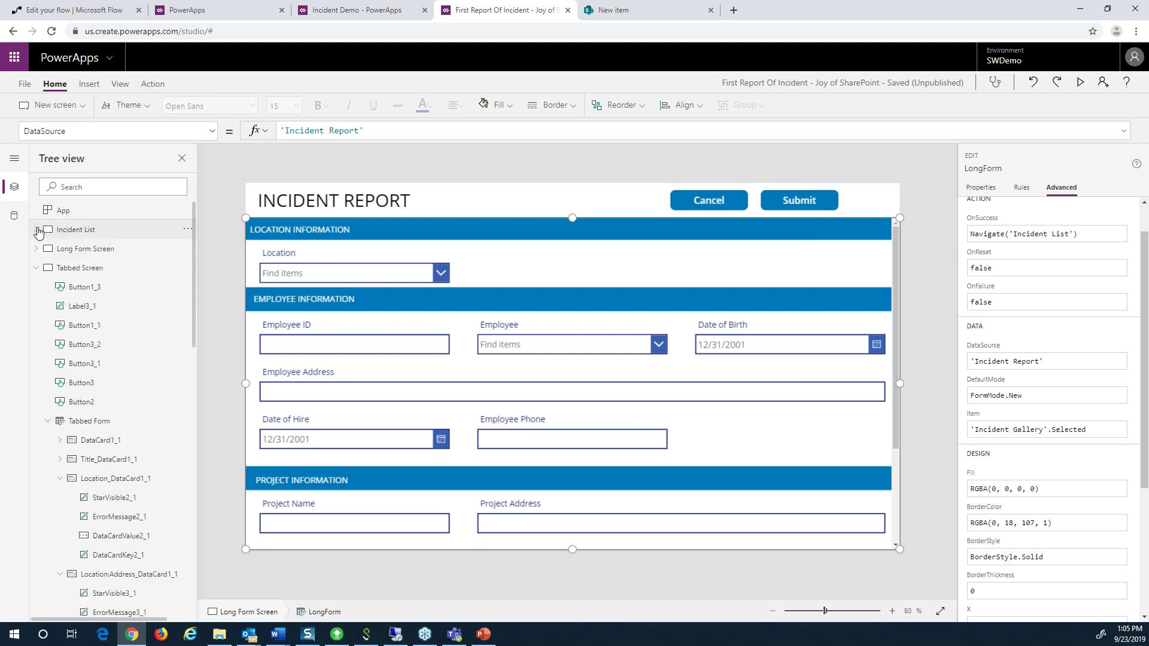
pyautogui.scroll(-3, 67, 287)
pyautogui.scroll(3, 65, 281)
pyautogui.click(36, 267)
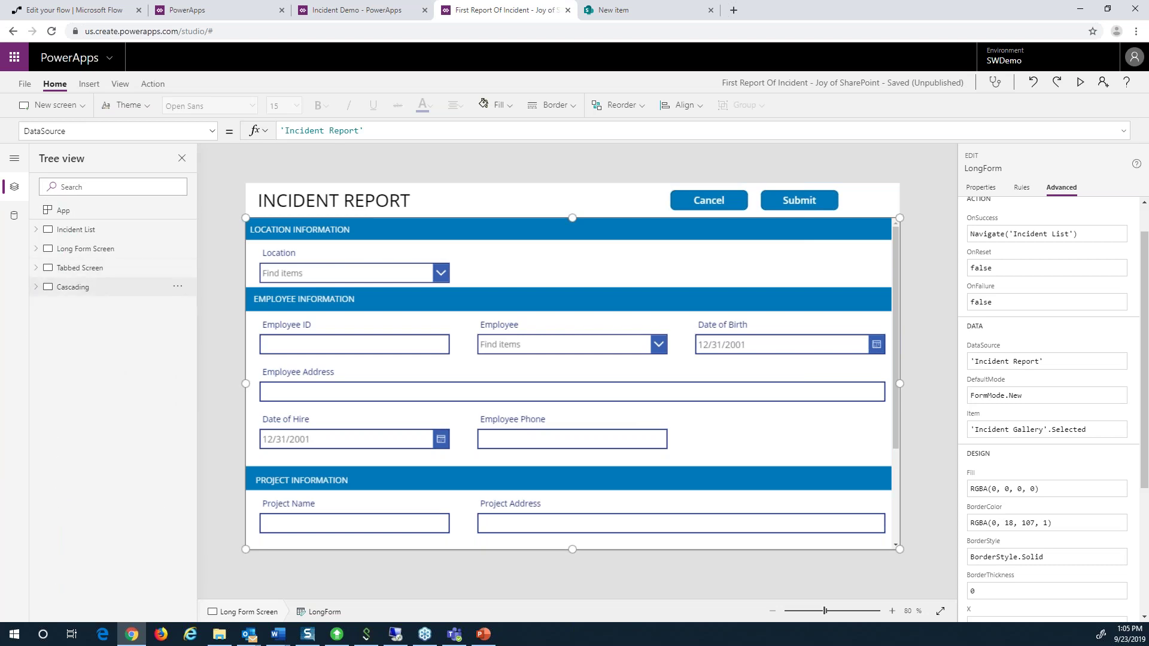
pyautogui.click(73, 288)
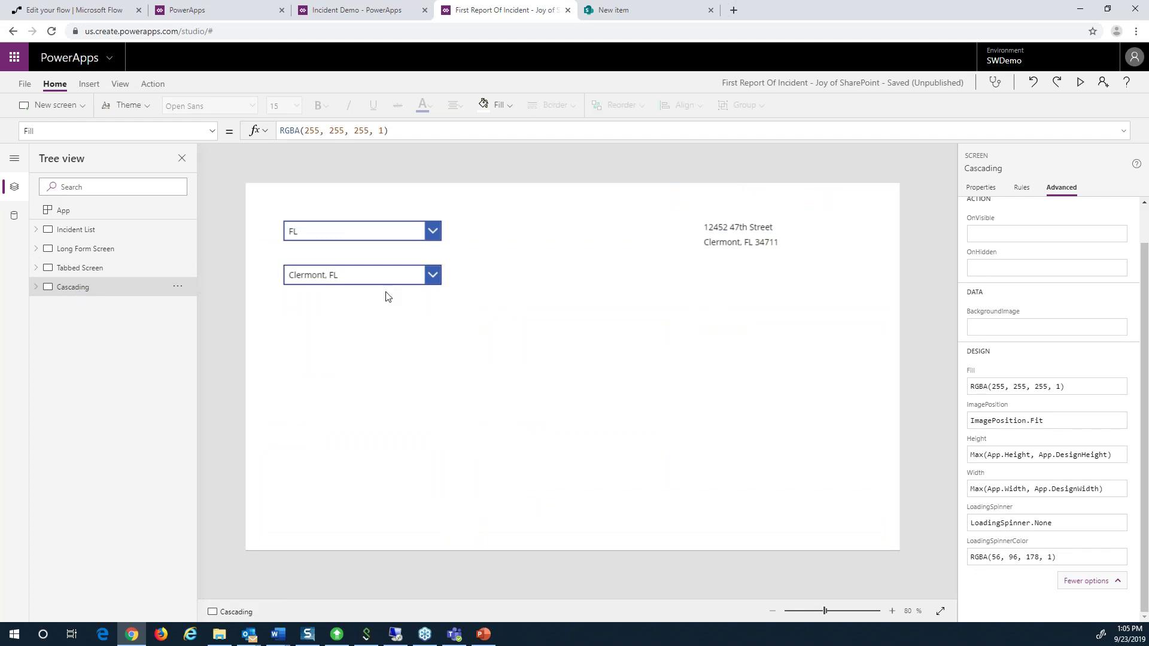
# - Examine the Items property of the state dropdown in the Cascading screen's form
pyautogui.click(548, 286)
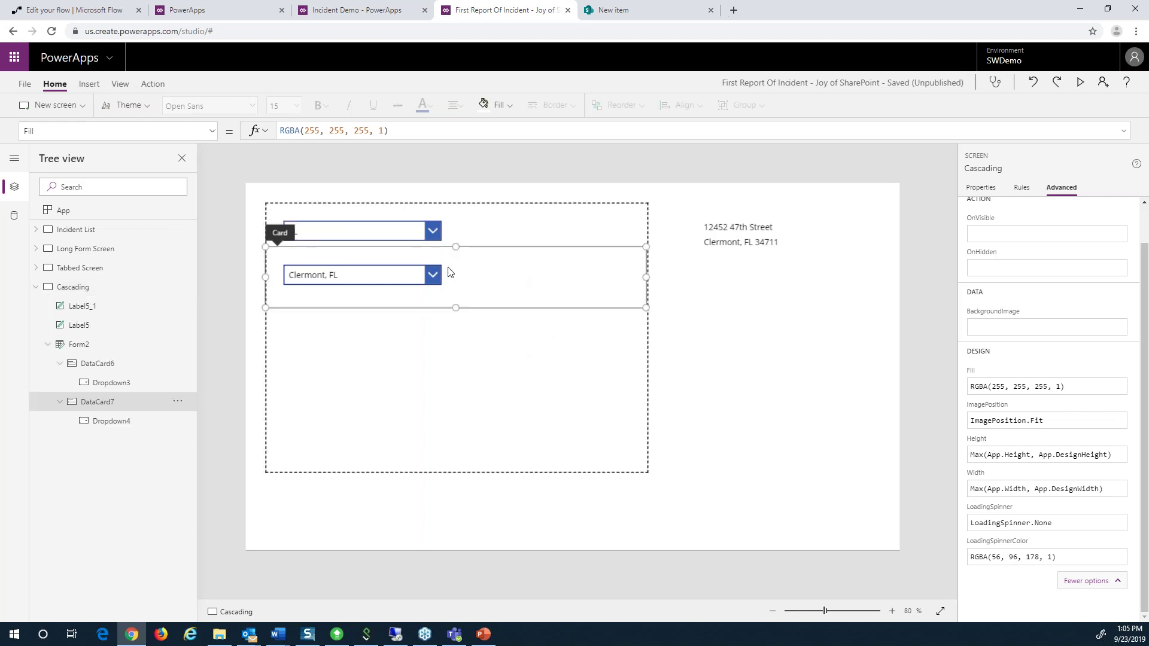
pyautogui.click(397, 237)
pyautogui.click(402, 239)
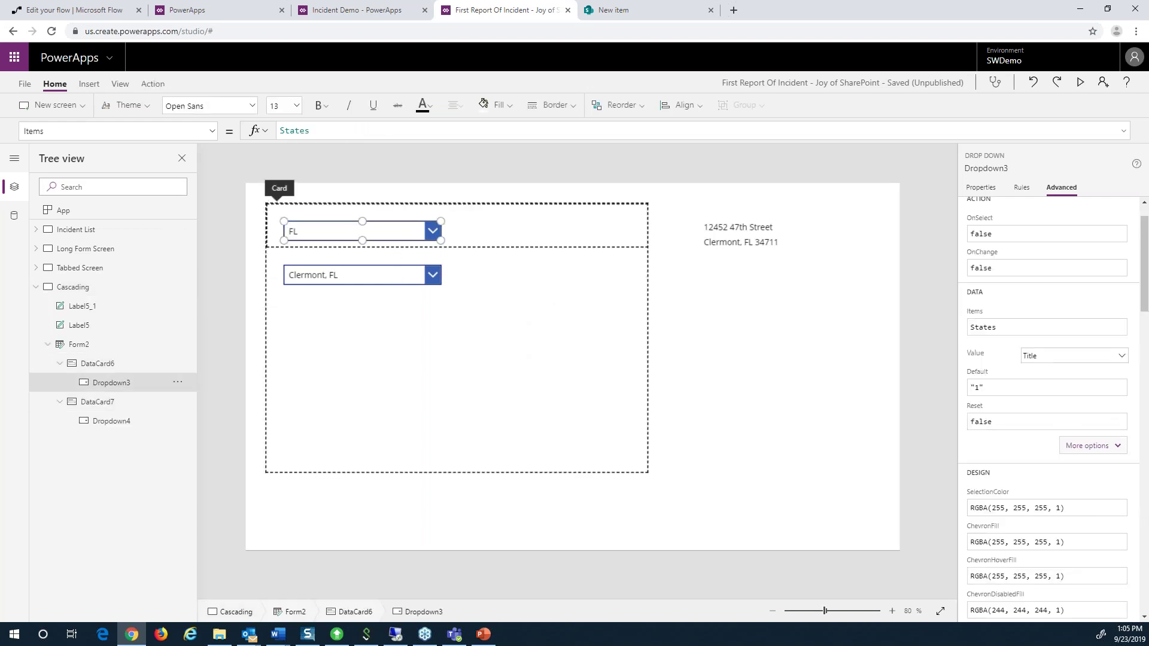
pyautogui.moveTo(312, 131); pyautogui.dragTo(280, 131)
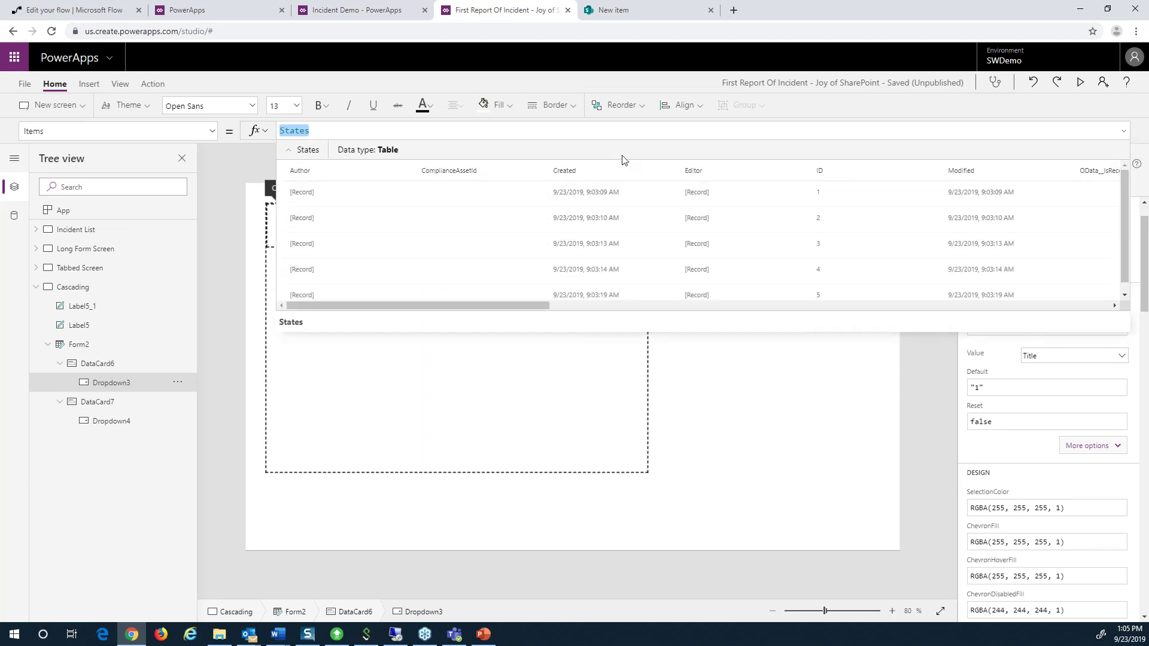
# - Switch to SharePoint, close the unsaved new item form, and look at the States and Locations lists
pyautogui.click(627, 14)
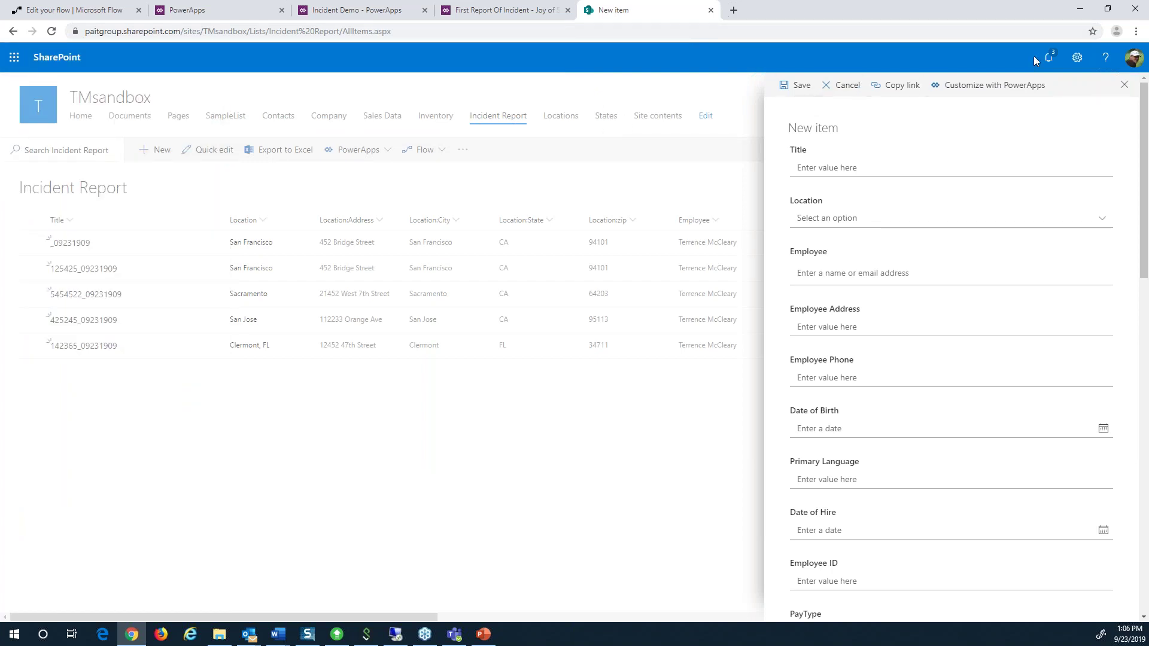
pyautogui.click(1124, 86)
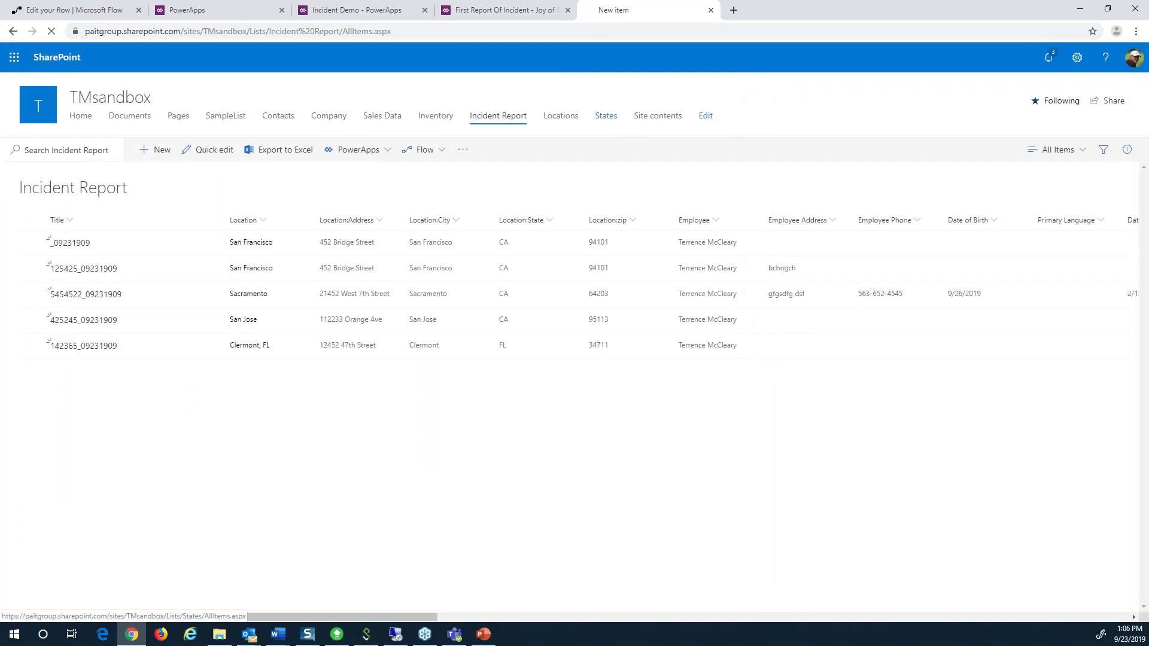
pyautogui.click(607, 118)
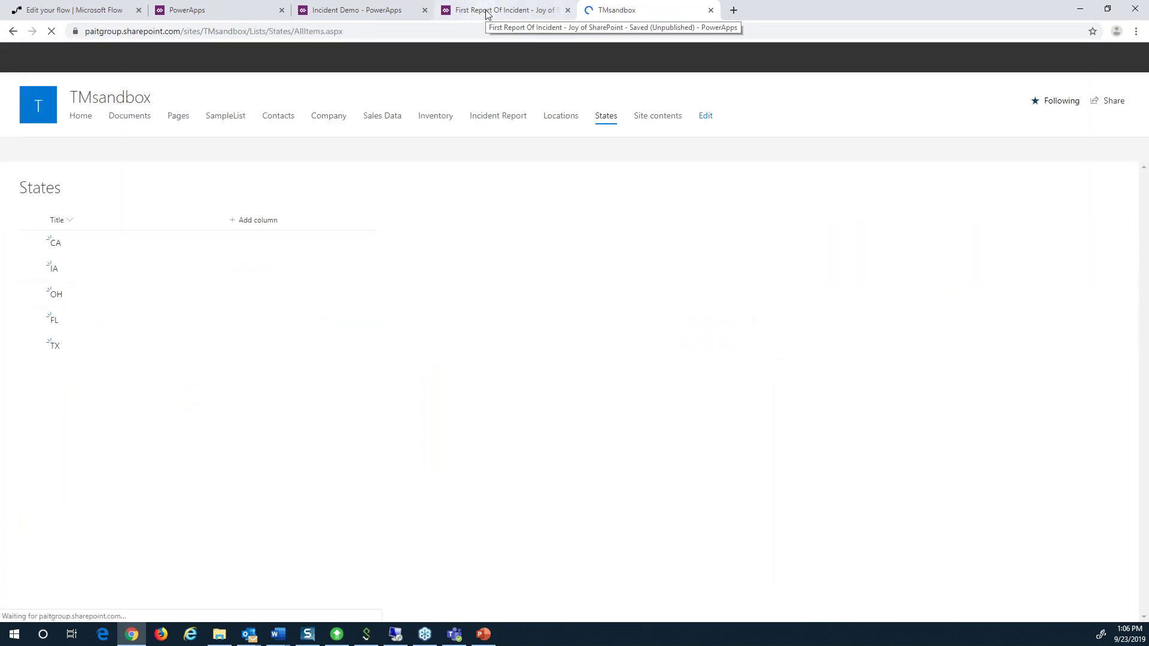
pyautogui.click(561, 118)
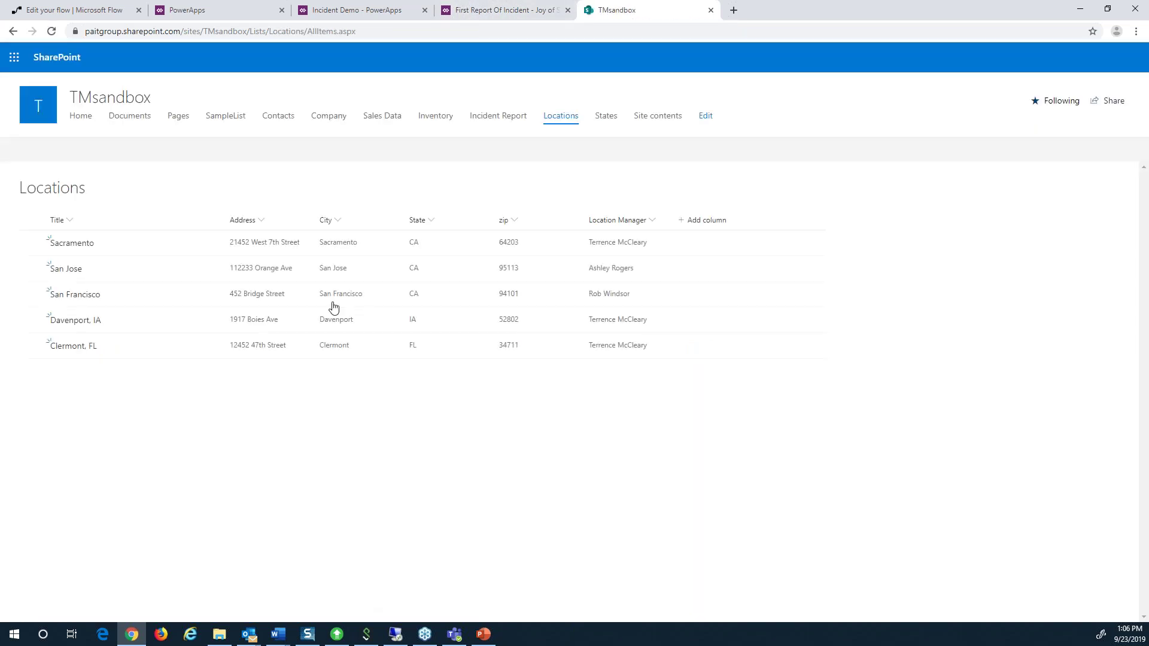
# - Switch back to PowerApps and recheck the data source of the state dropdown on the Cascading screen
pyautogui.click(483, 9)
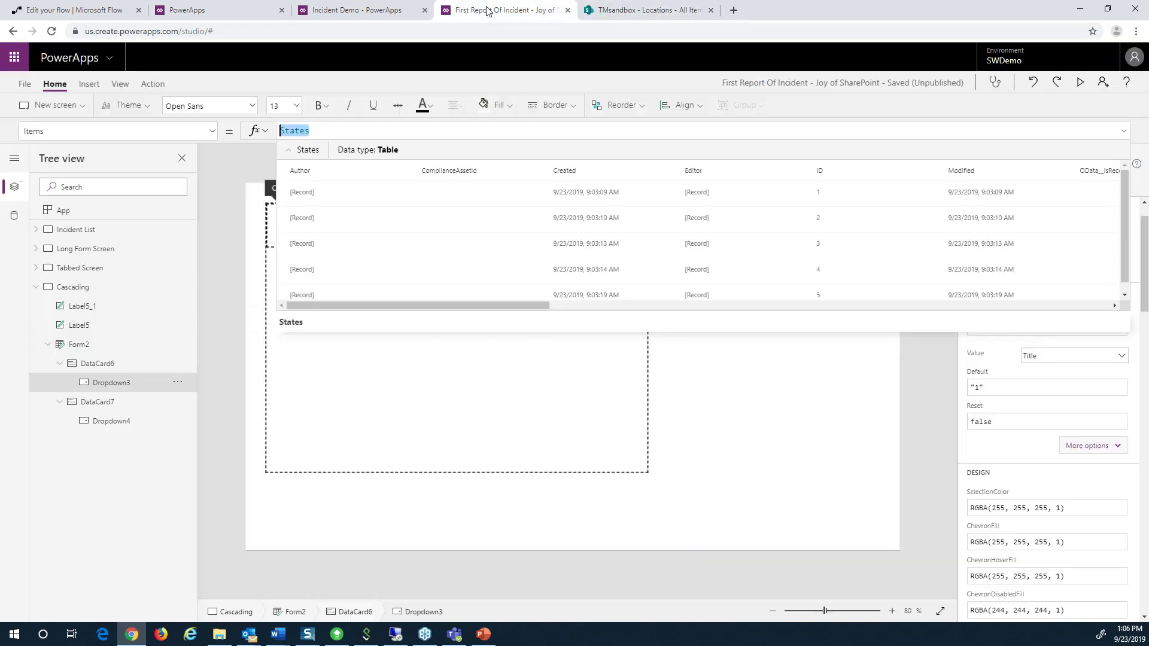
pyautogui.click(799, 364)
pyautogui.click(419, 235)
pyautogui.click(389, 230)
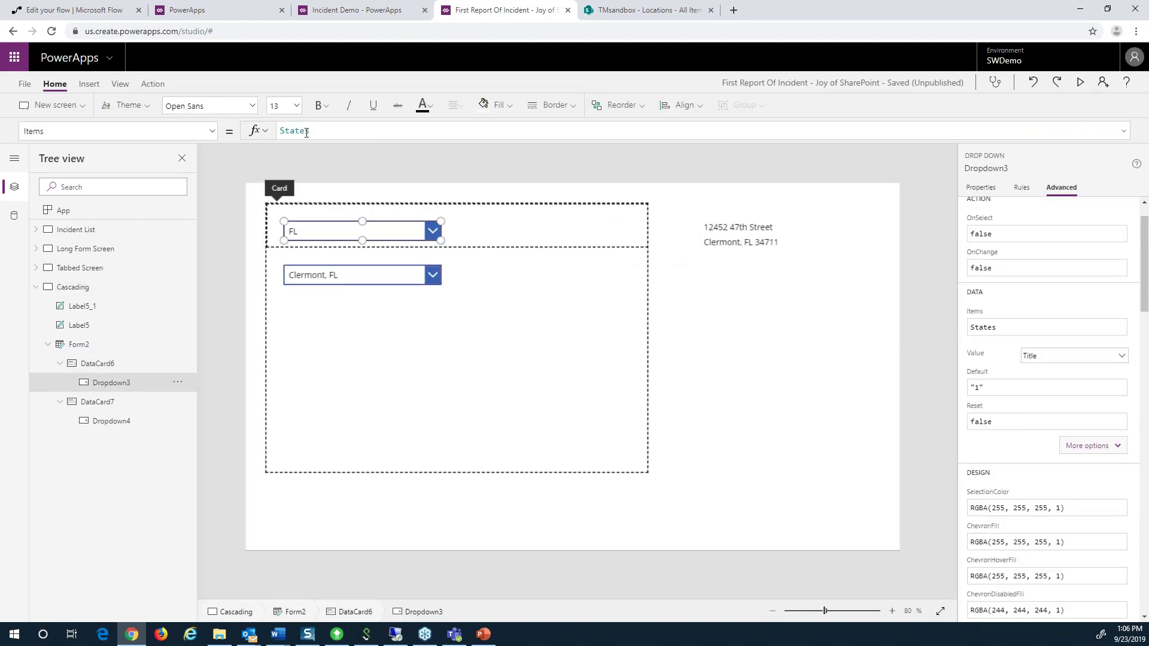
# - Examine the Items formula of the location dropdown, focusing on its Filter function, Locations source and State column
pyautogui.click(346, 275)
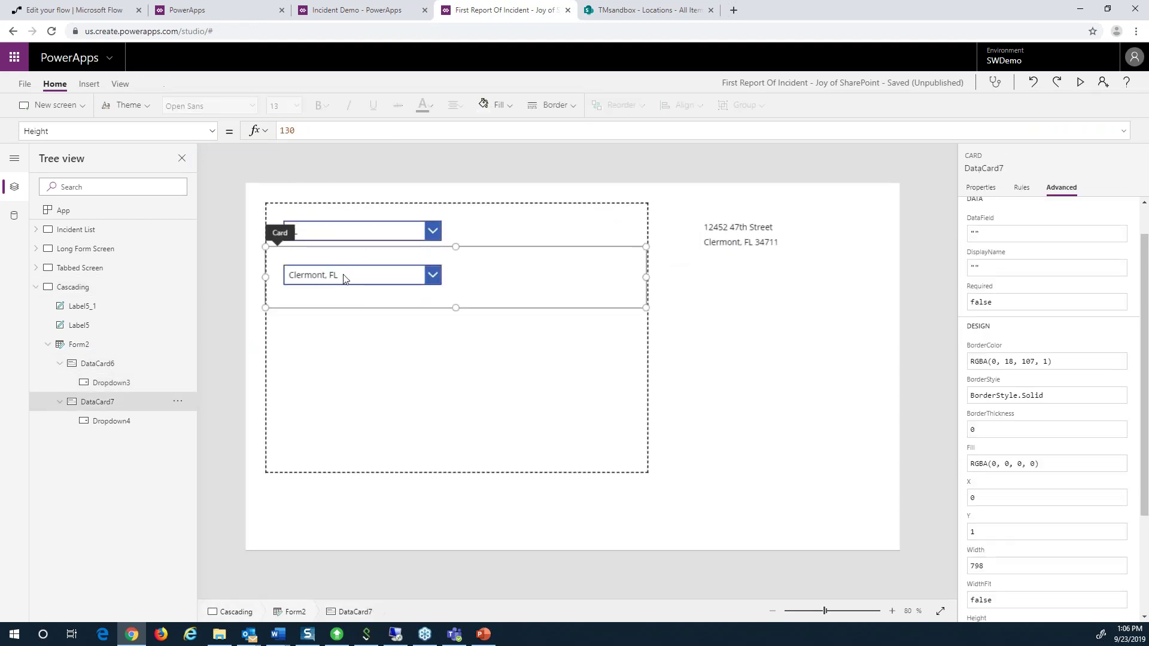
pyautogui.click(345, 275)
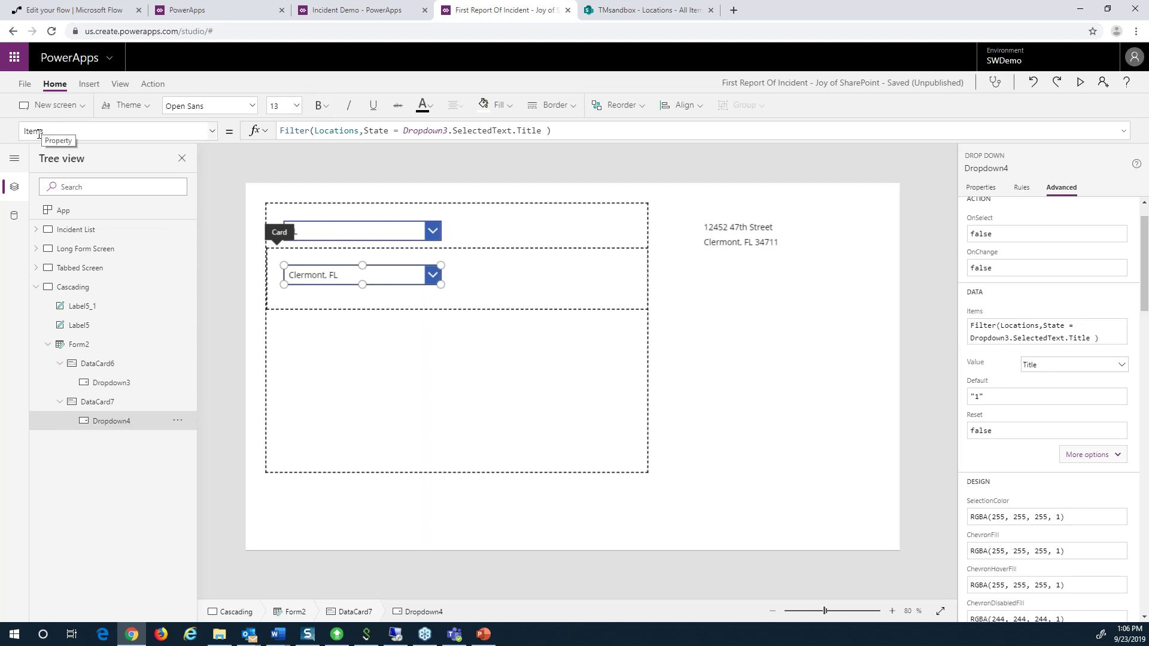
pyautogui.click(316, 130)
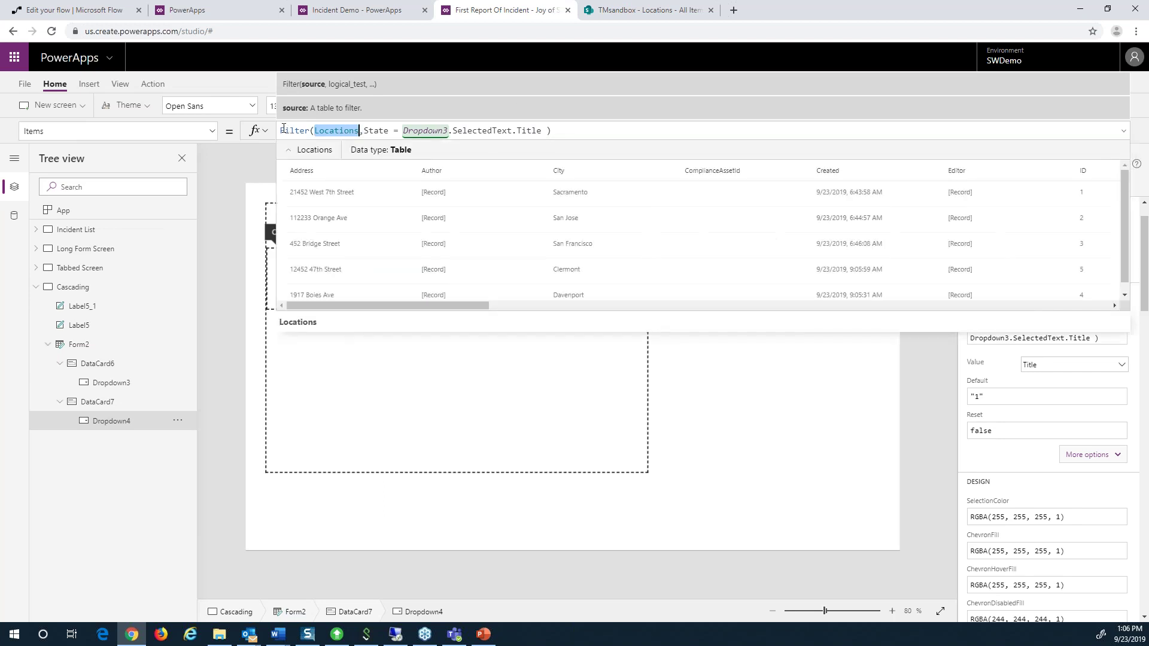
pyautogui.moveTo(281, 128); pyautogui.dragTo(389, 134)
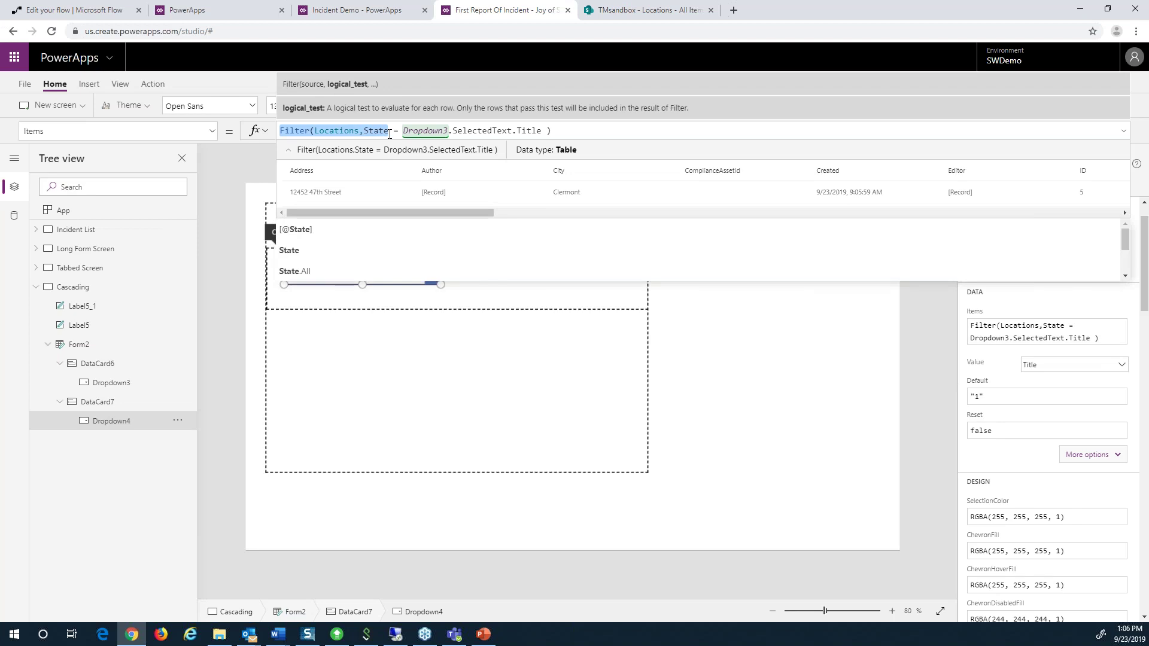
# - Check the State condition in the location dropdown's formula, then preview the Cascading screen with CA selected and view its location choices
pyautogui.moveTo(391, 132); pyautogui.dragTo(543, 130)
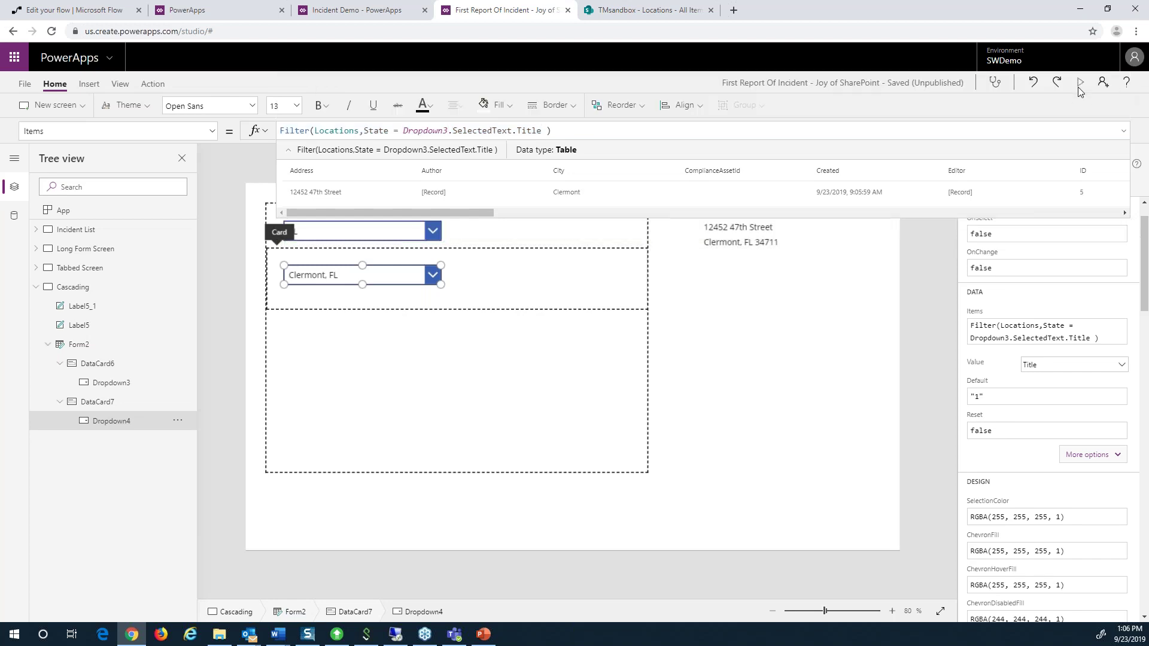
pyautogui.click(1103, 83)
pyautogui.click(356, 121)
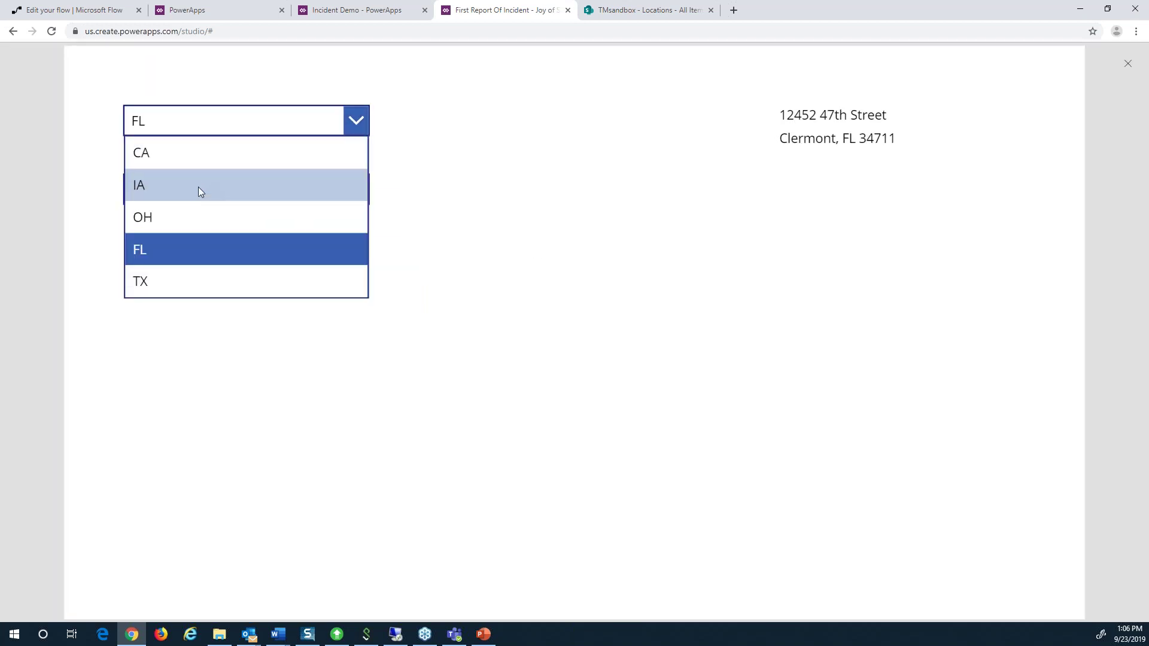
pyautogui.click(212, 162)
pyautogui.click(355, 191)
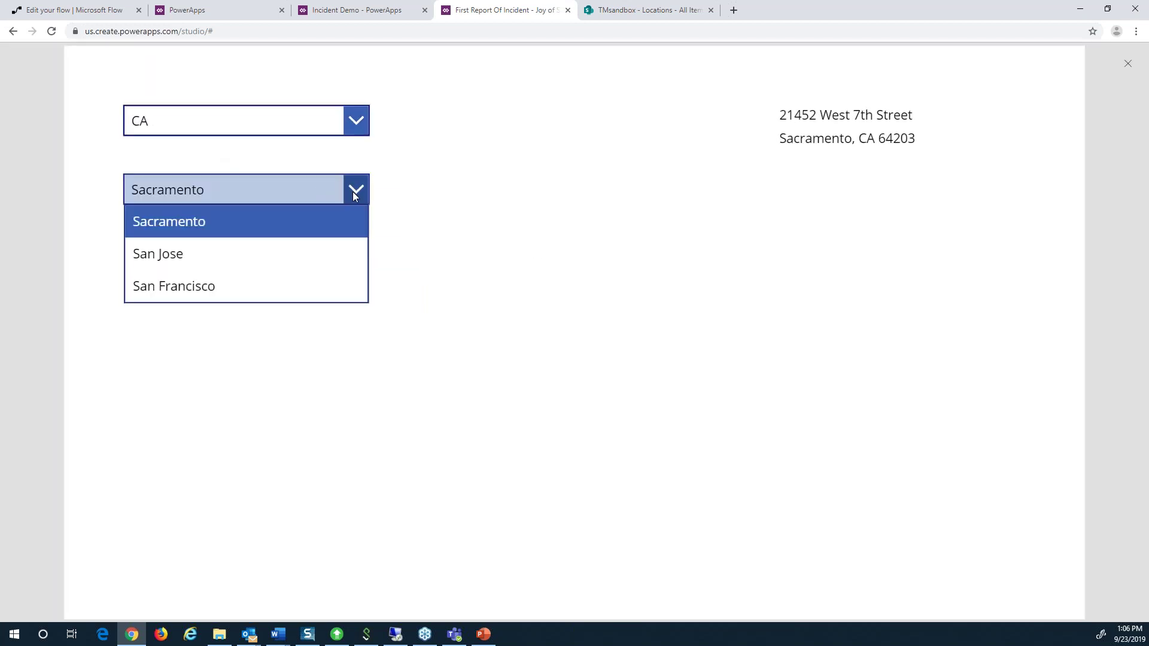
# - Test the cascading dropdowns by choosing IA, FL and CA as the state, then exit the preview
pyautogui.click(359, 123)
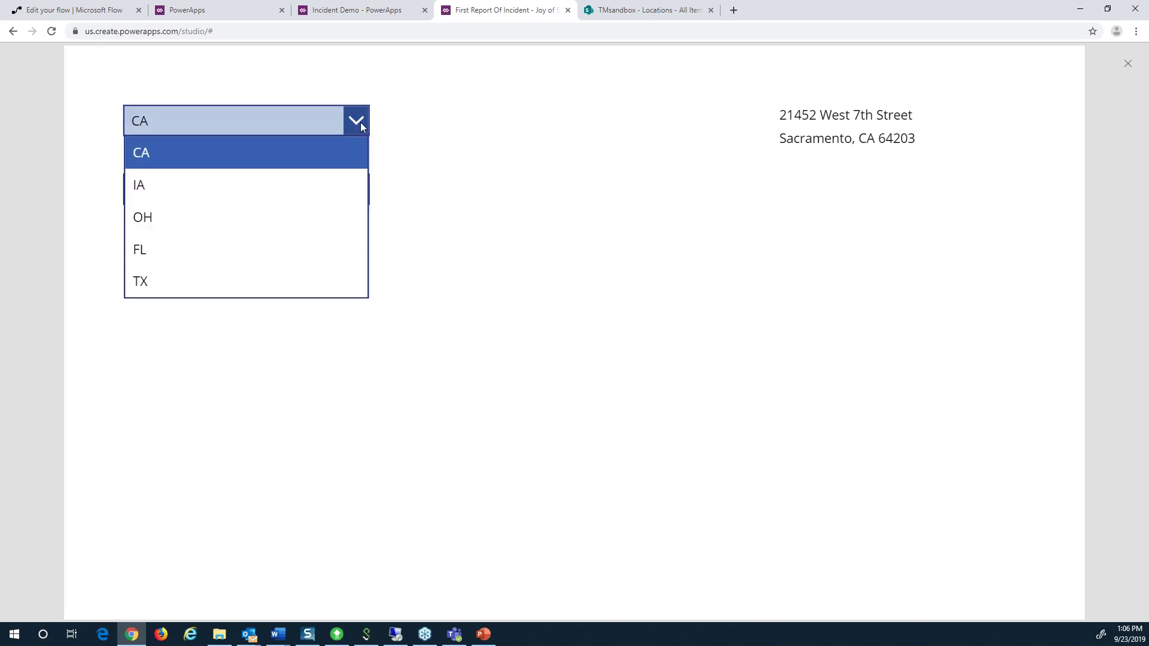
pyautogui.click(296, 183)
pyautogui.click(356, 188)
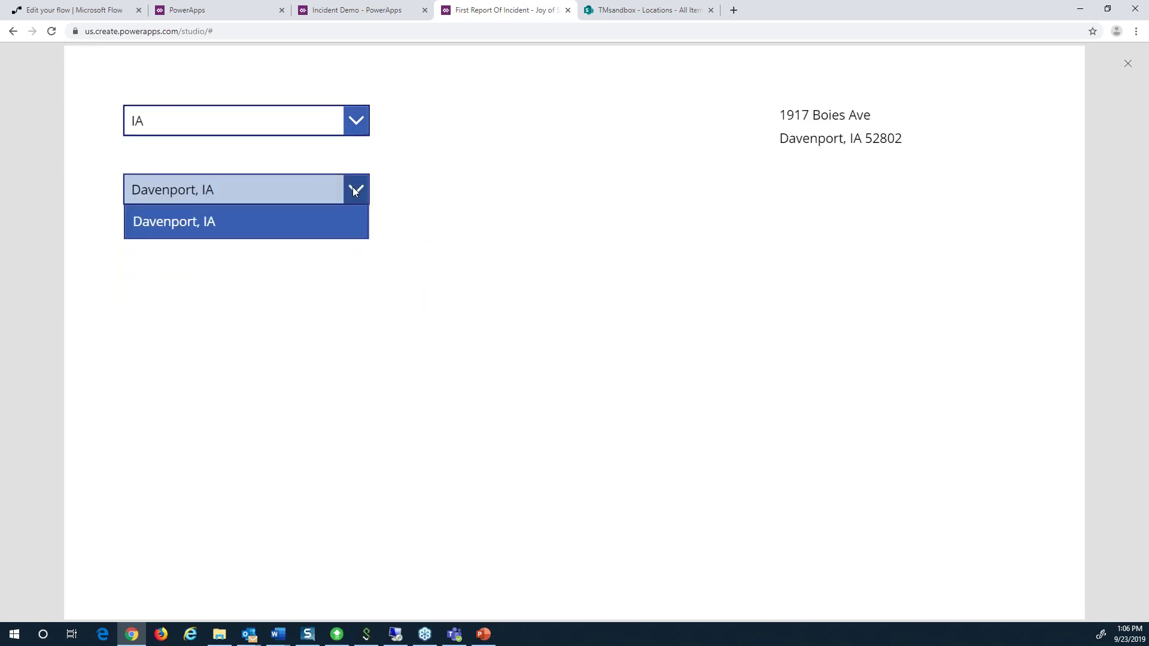
pyautogui.click(355, 122)
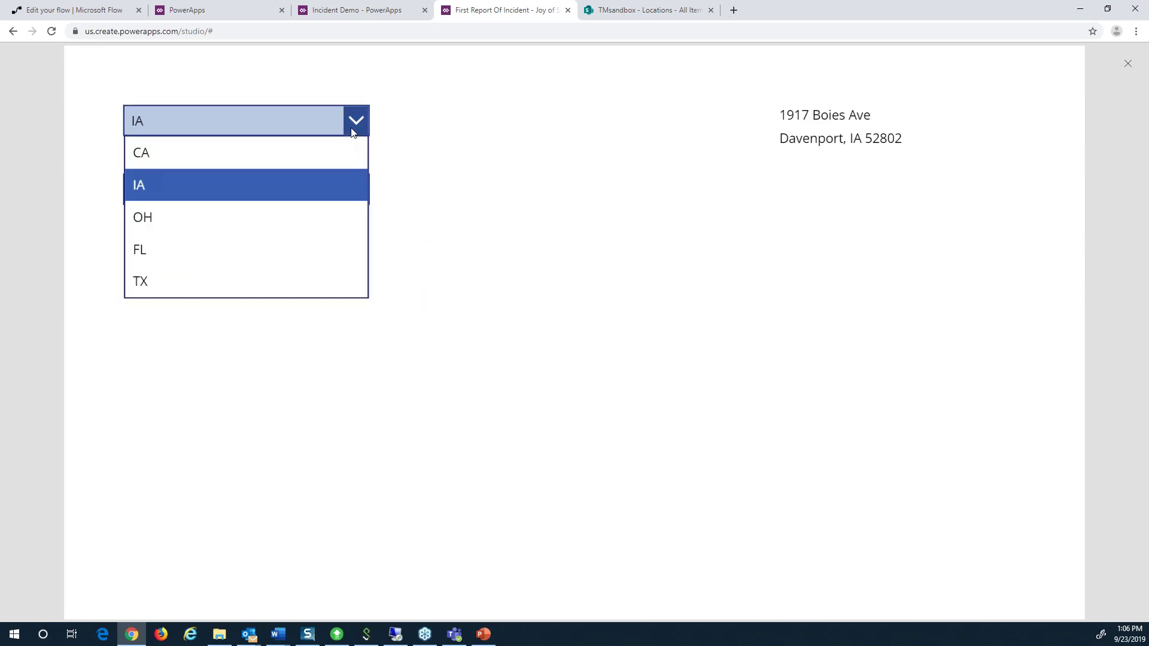
pyautogui.click(283, 245)
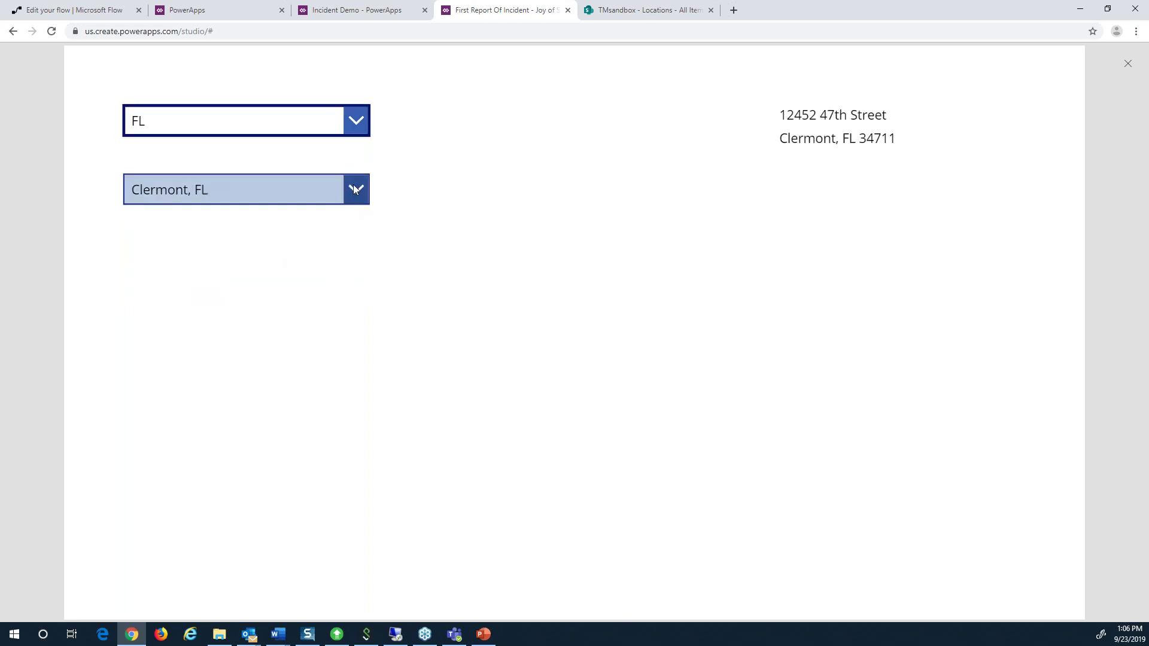
pyautogui.click(359, 134)
pyautogui.click(310, 151)
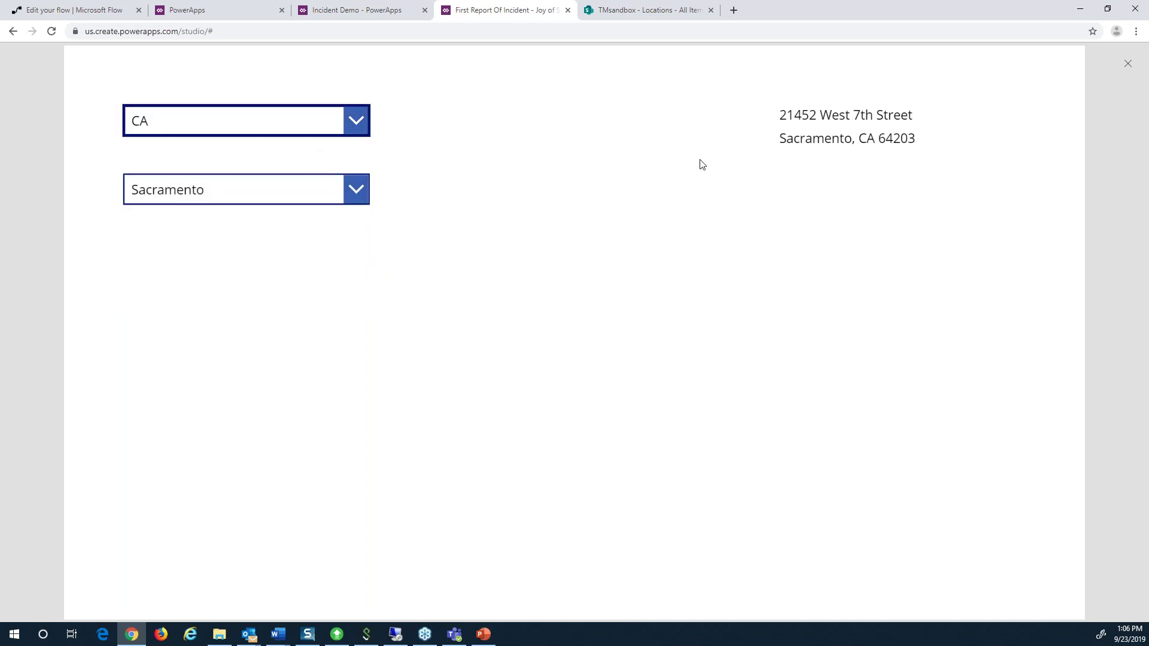
pyautogui.click(1125, 64)
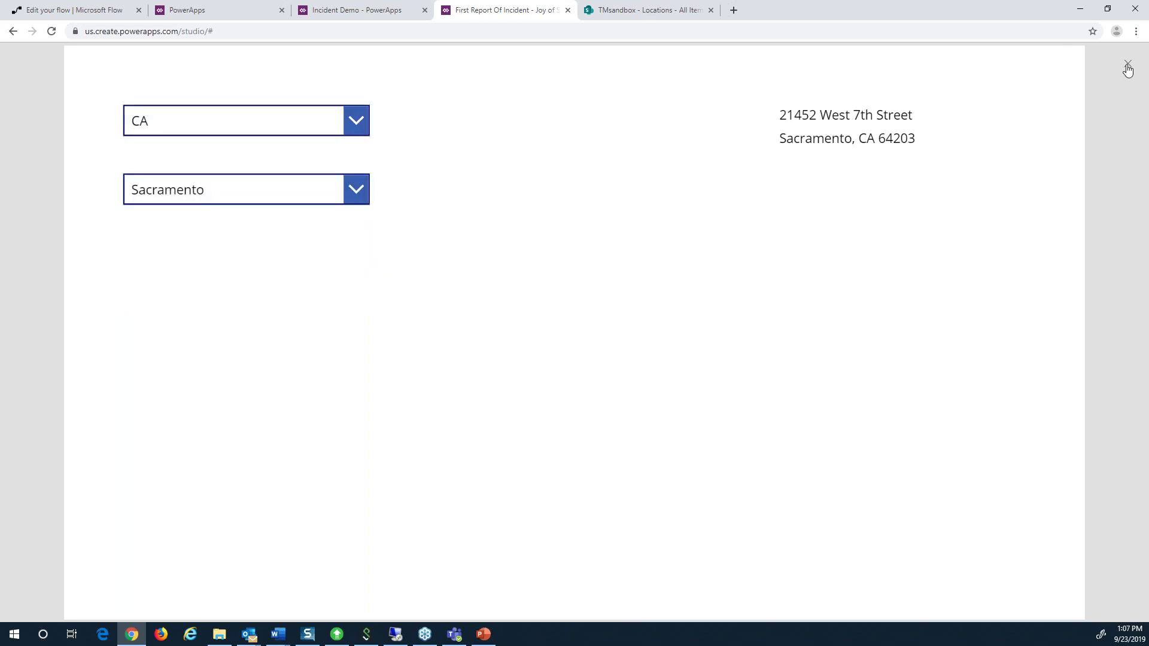
# - Examine the LookUp formula of the street address label and the Concatenate formula of the city, state and zip label
pyautogui.click(782, 232)
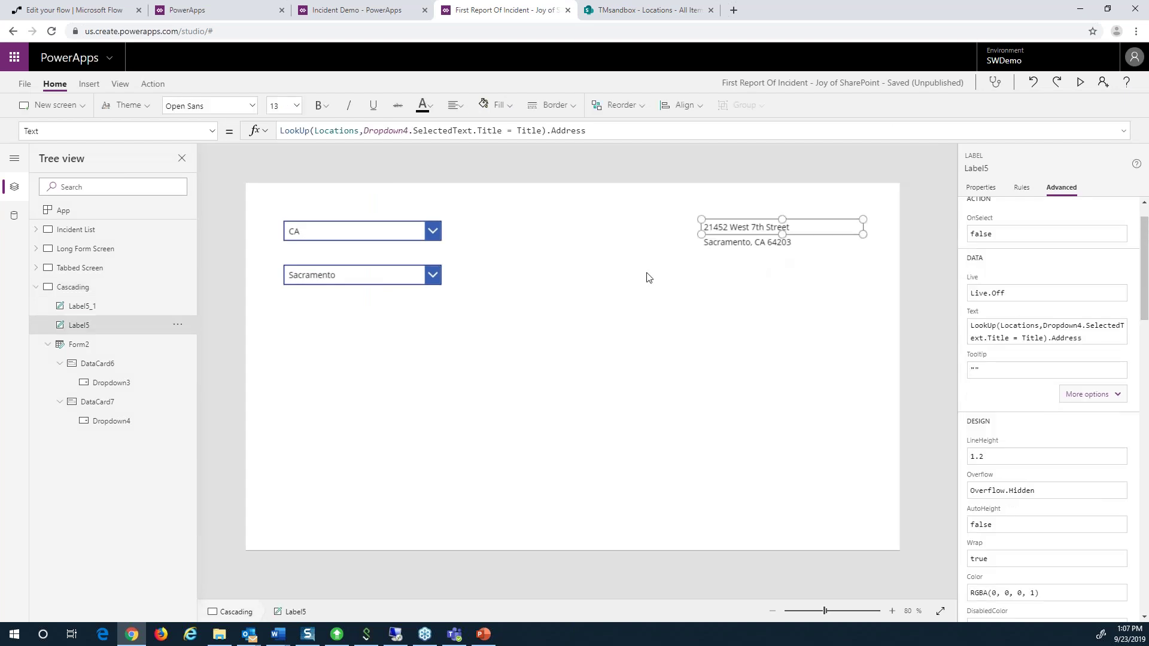
pyautogui.click(284, 130)
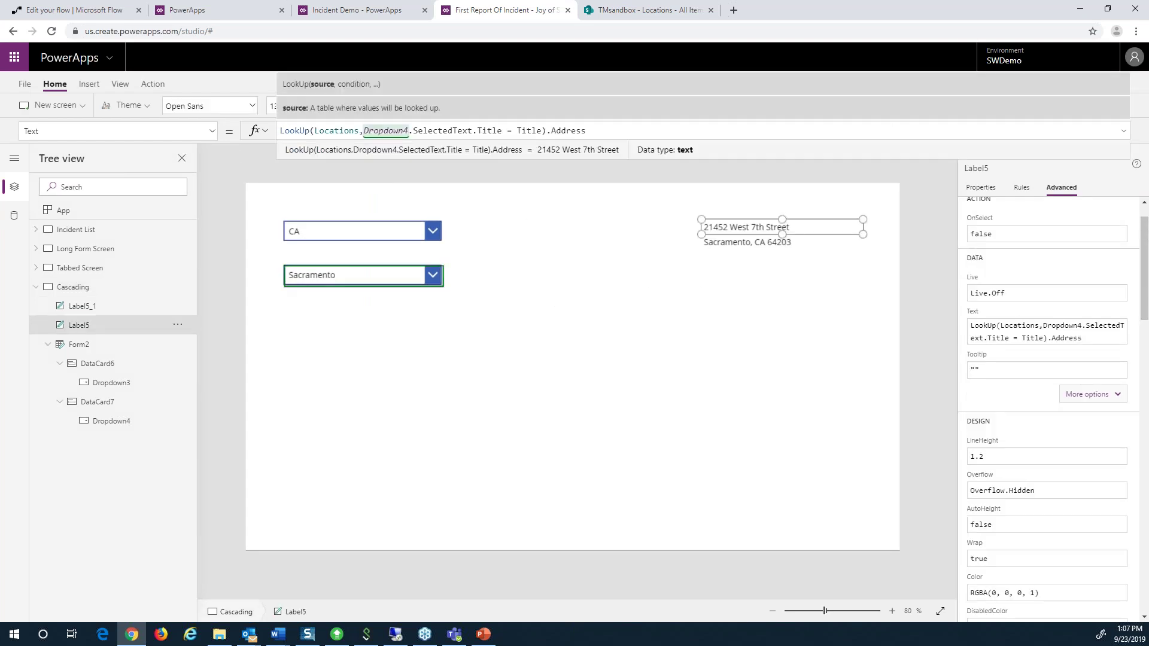
pyautogui.moveTo(280, 131); pyautogui.dragTo(364, 135)
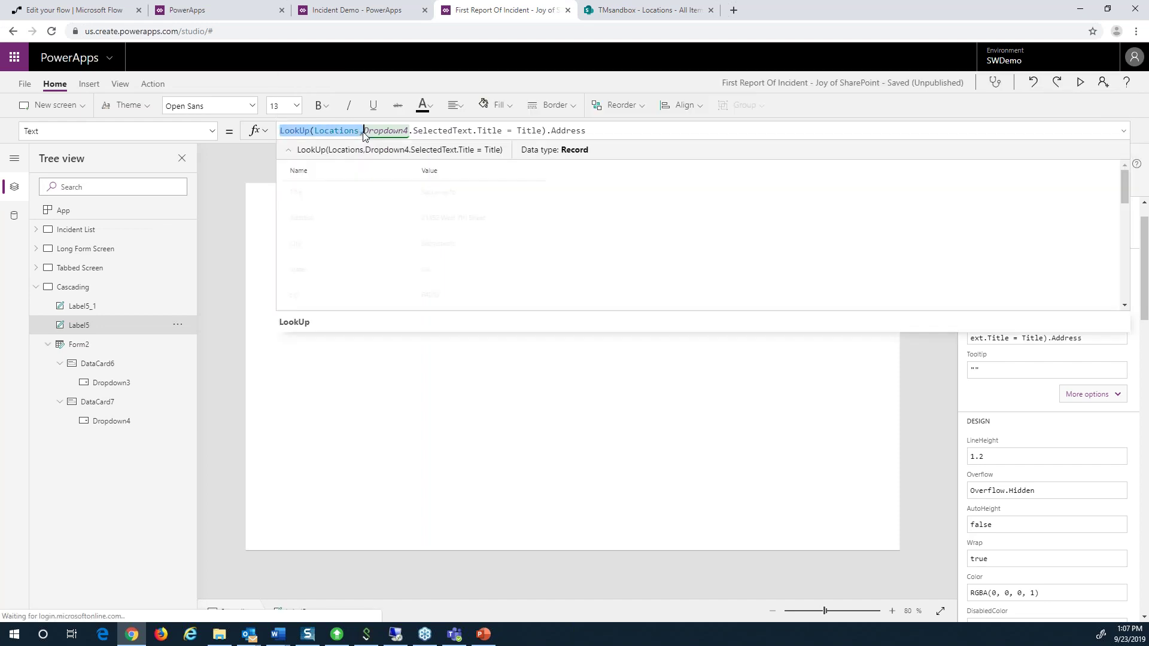
pyautogui.moveTo(440, 128); pyautogui.dragTo(477, 131)
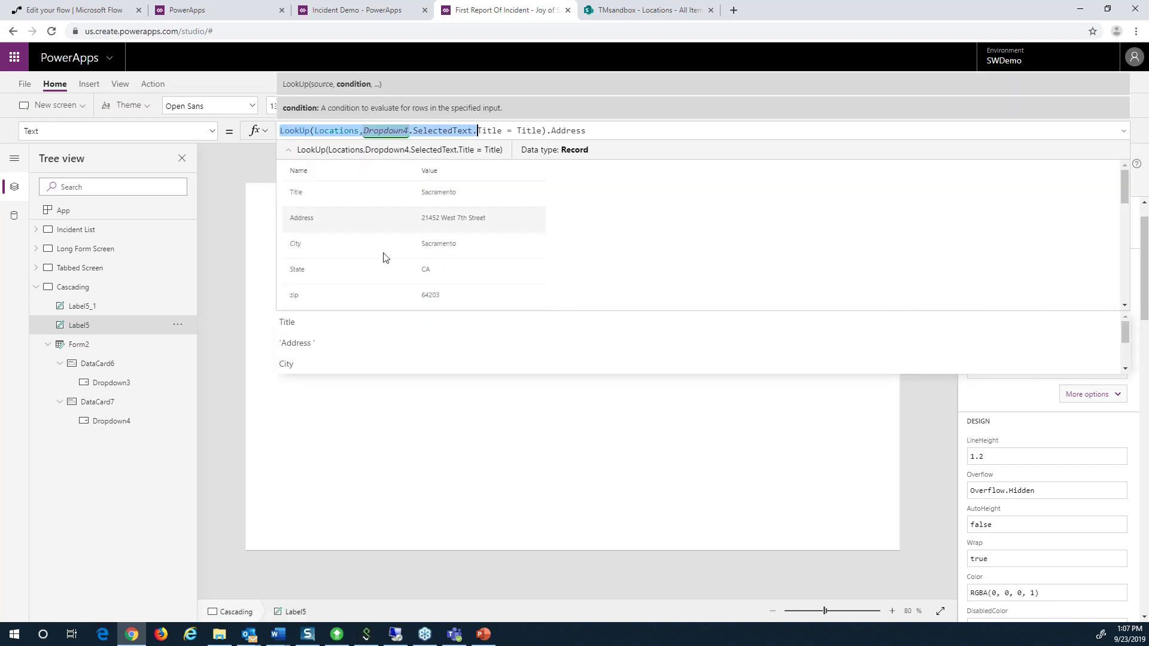
pyautogui.click(359, 433)
pyautogui.click(706, 228)
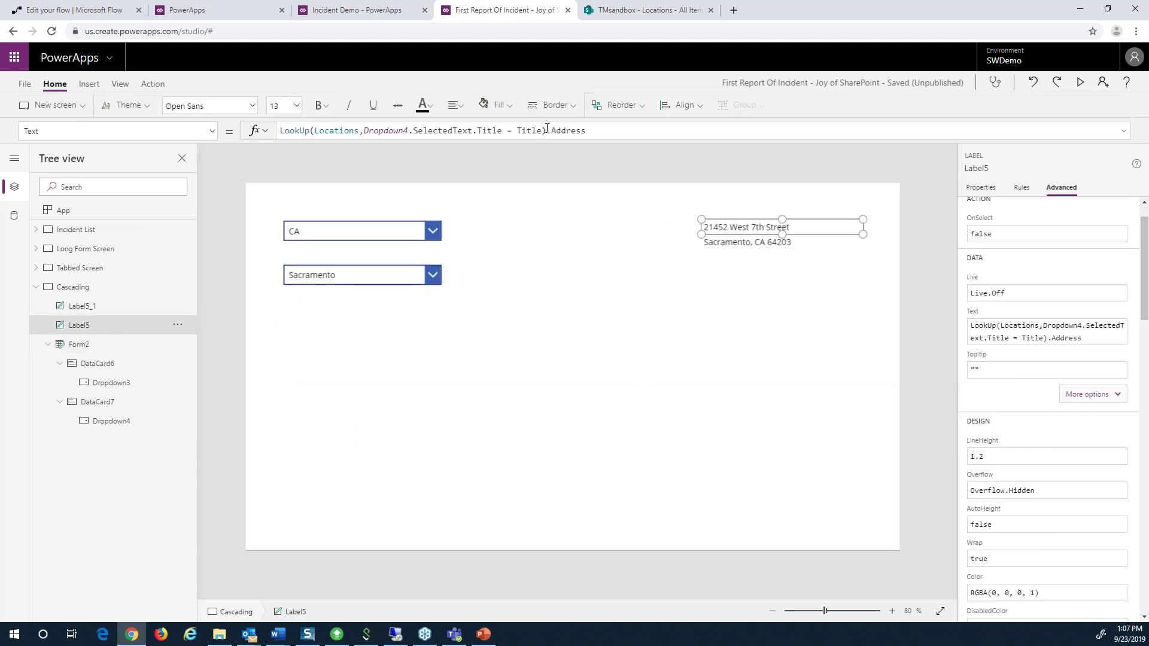
pyautogui.click(733, 244)
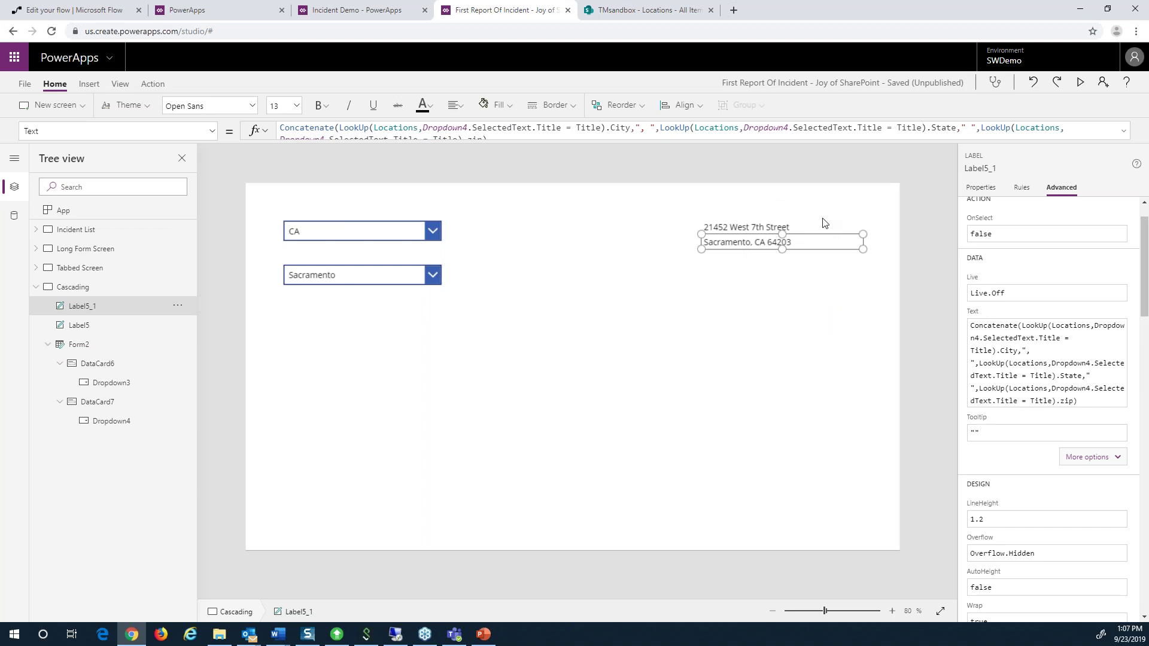
# - Preview the Incident List screen, view the display form of the Sacramento incident, and exit the preview
pyautogui.click(88, 252)
pyautogui.click(76, 230)
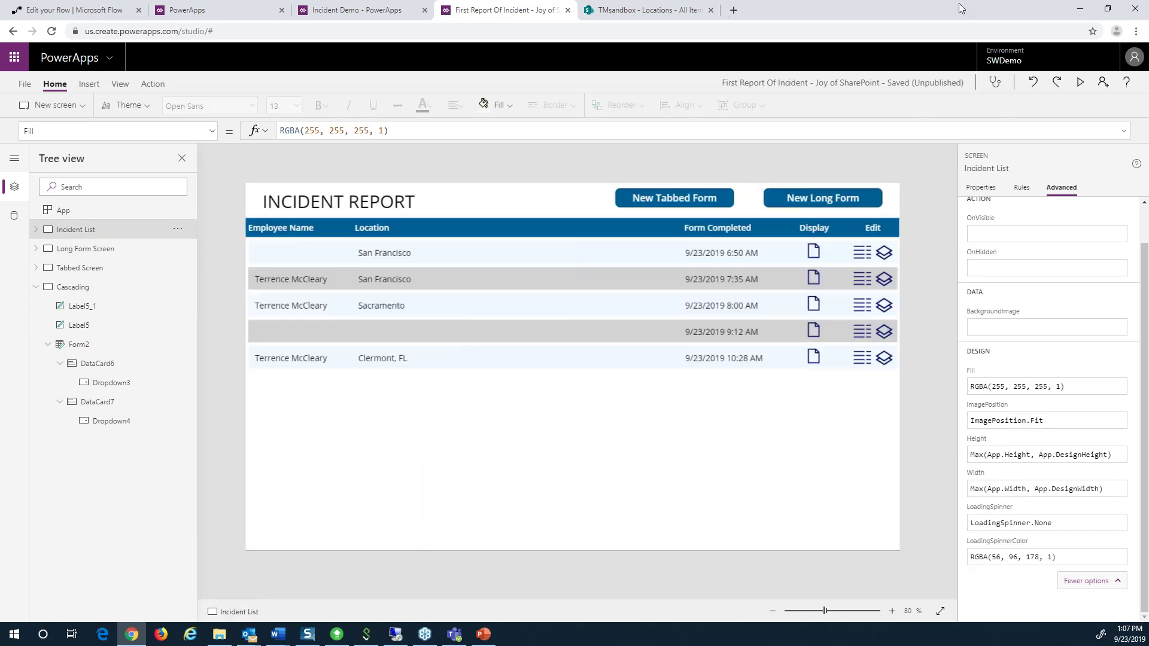
pyautogui.click(1081, 84)
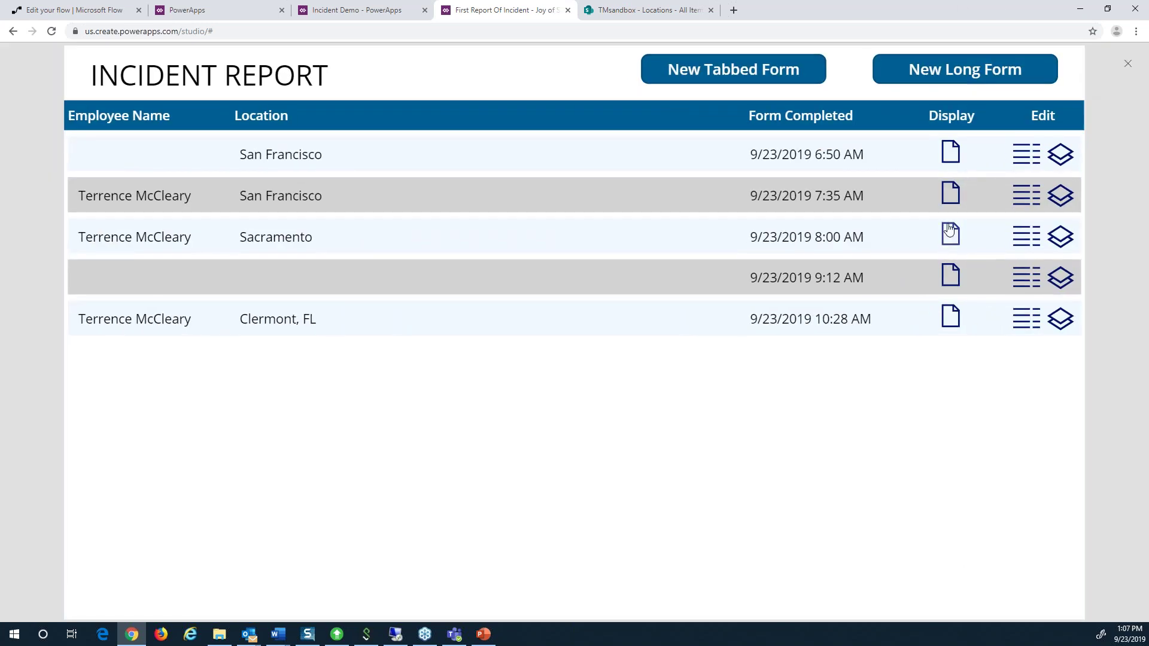
pyautogui.click(951, 232)
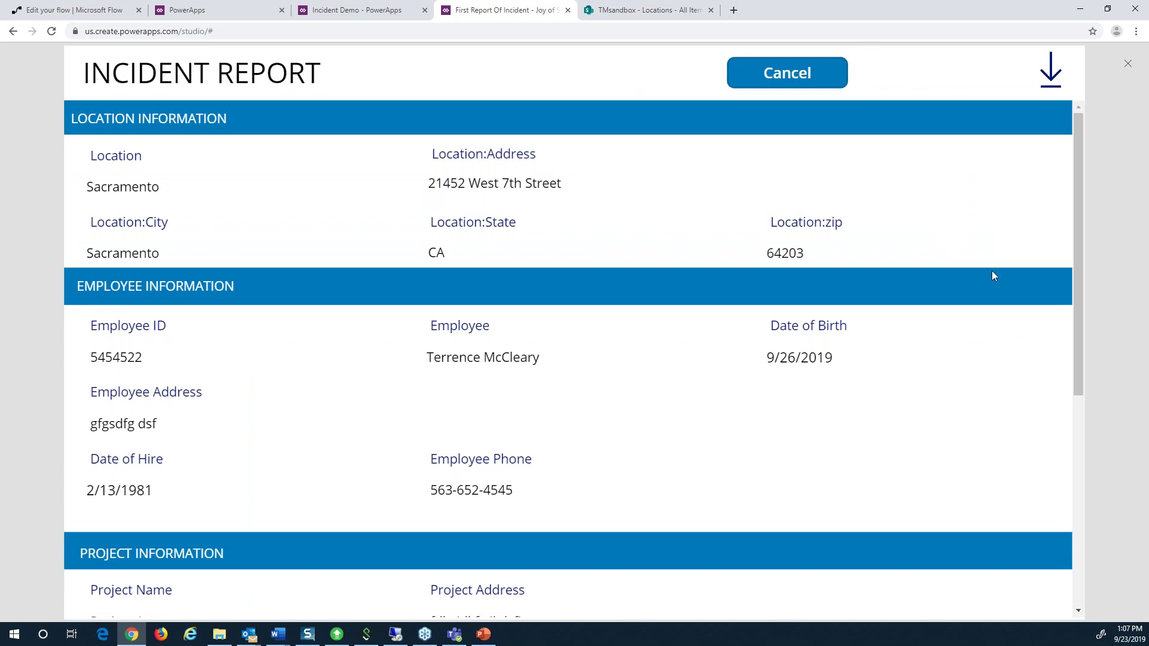
pyautogui.click(1127, 65)
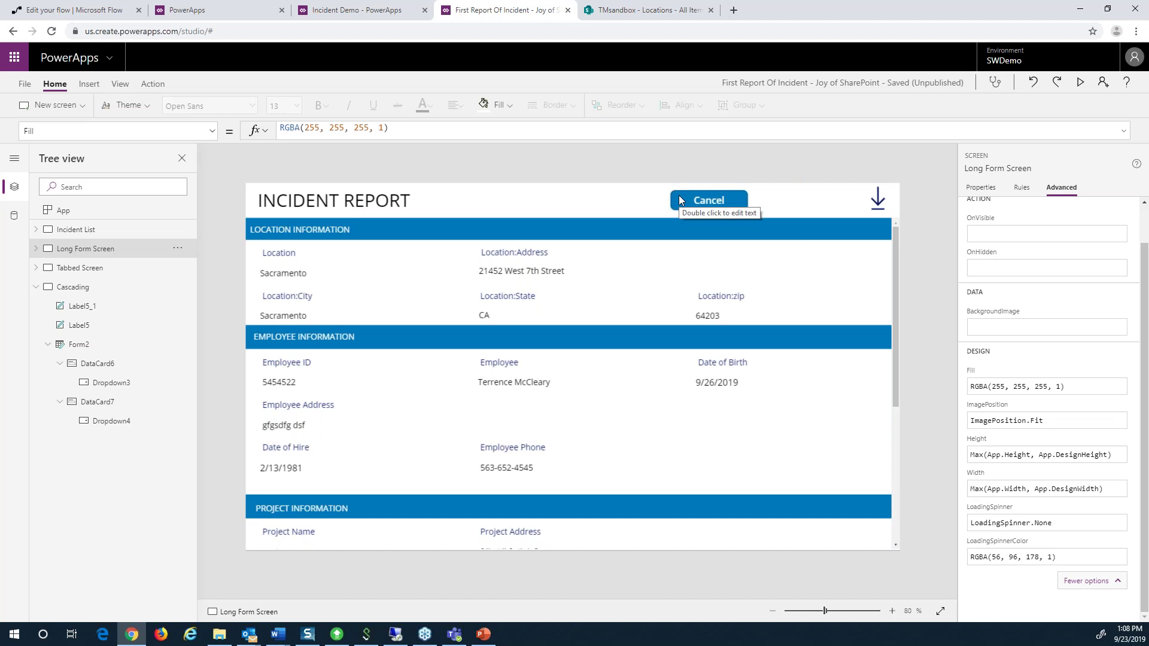
pyautogui.click(1080, 82)
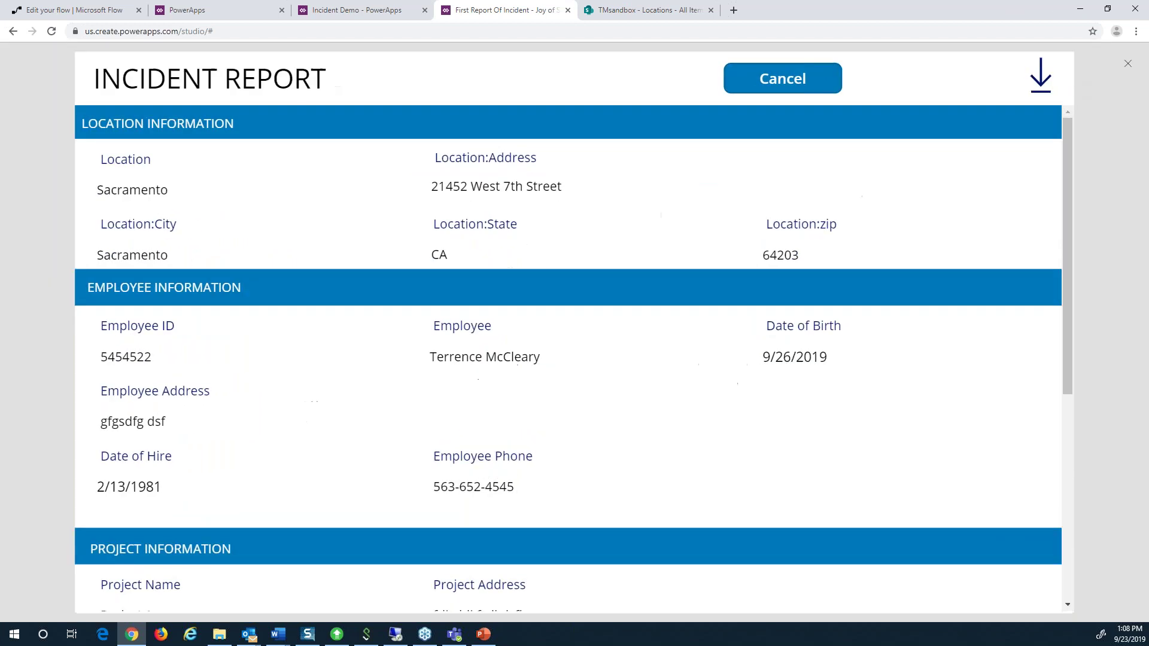
pyautogui.click(1137, 32)
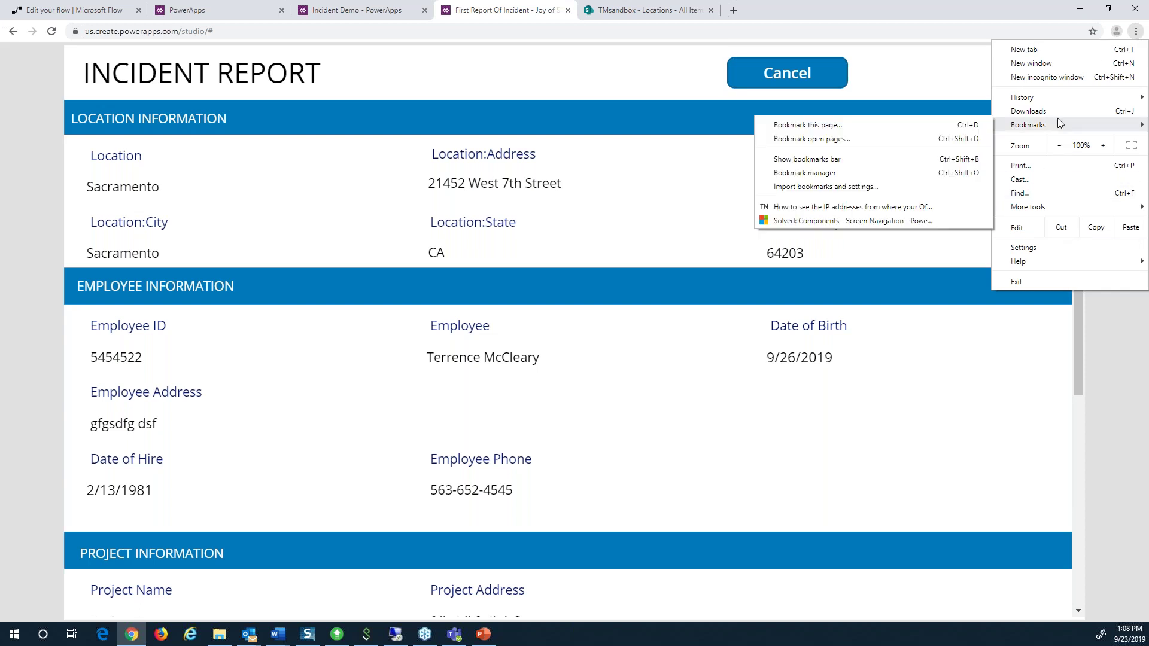
pyautogui.click(968, 33)
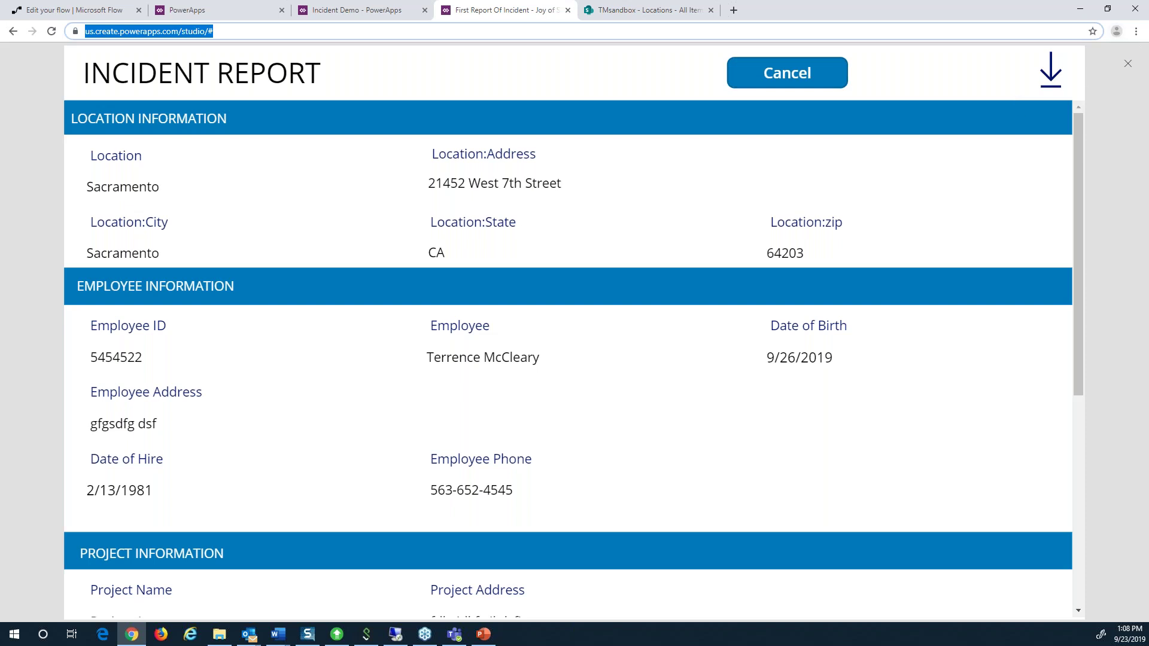
pyautogui.click(1127, 64)
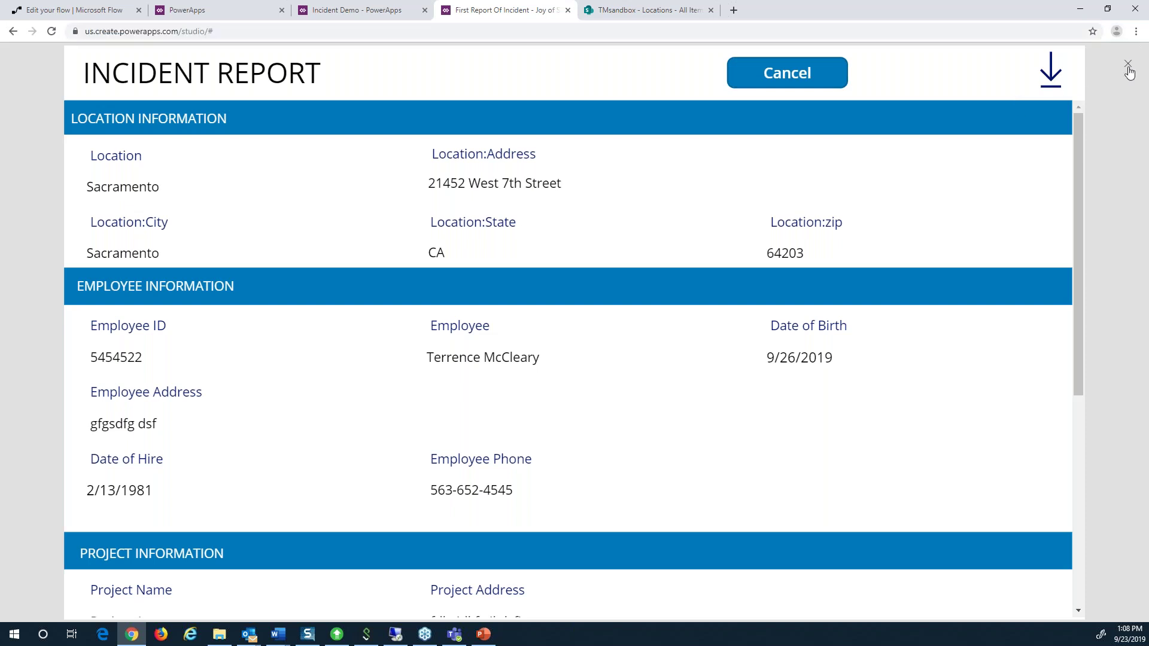
# - Examine the OnSelect formula of the download icon on the Long Form Screen and the flows associated with the icon
pyautogui.click(877, 207)
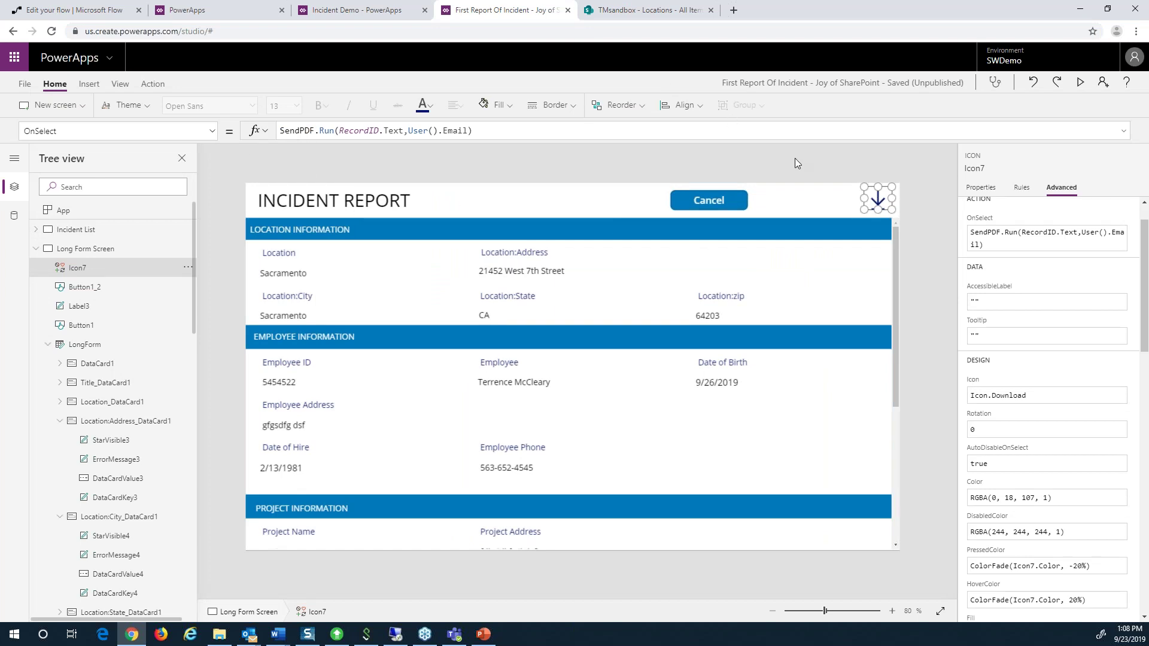
pyautogui.click(146, 89)
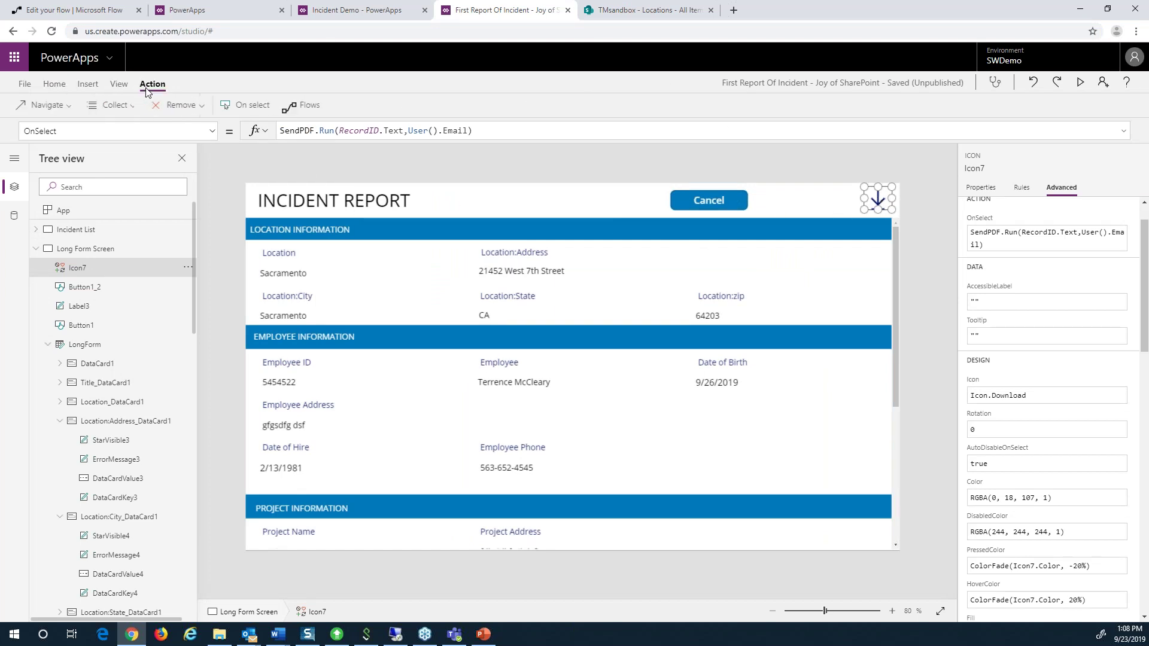
pyautogui.click(301, 108)
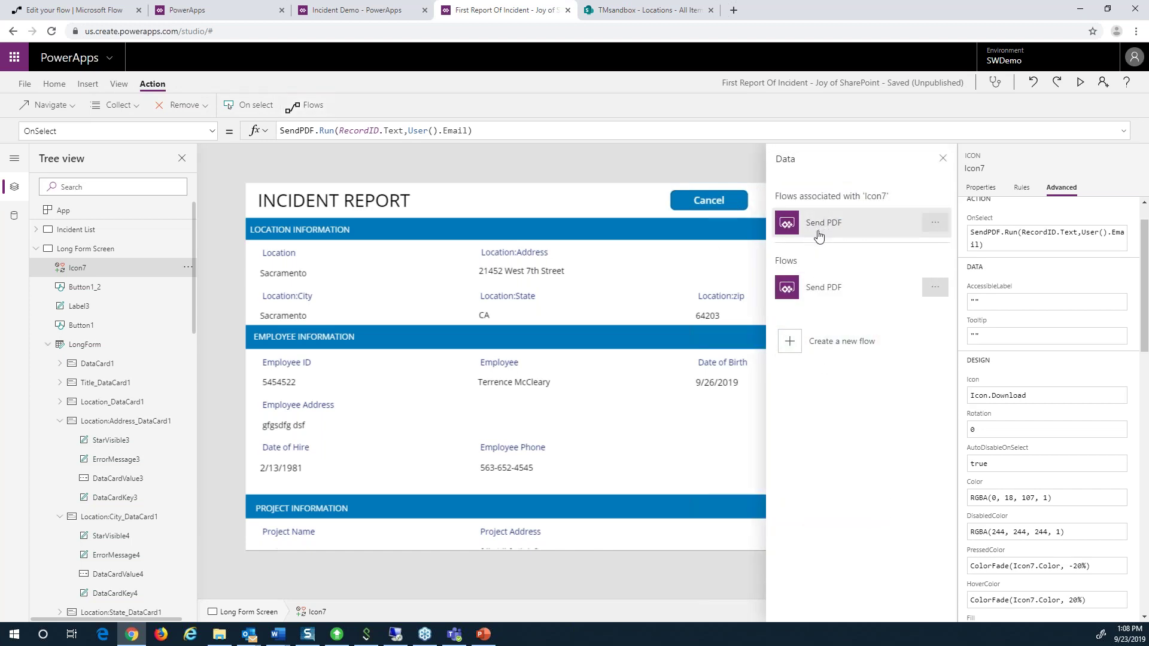
pyautogui.click(691, 163)
pyautogui.click(870, 192)
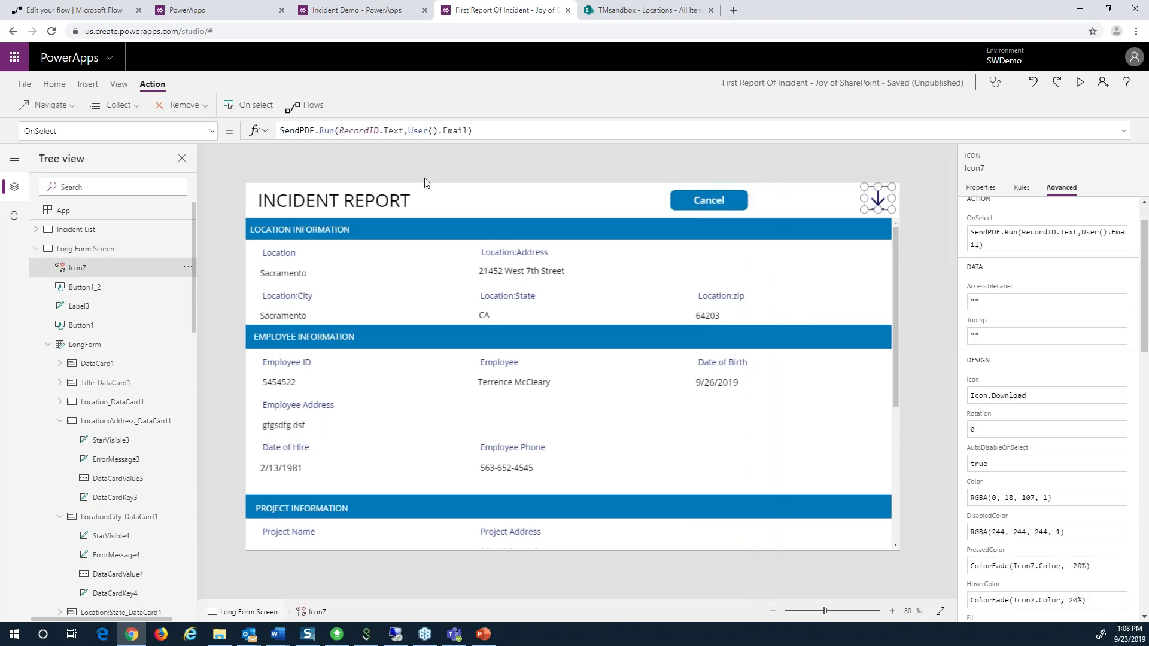
# - Inspect the RecordID.Text and User().Email arguments passed to SendPDF.Run in the download icon's formula
pyautogui.doubleClick(344, 130)
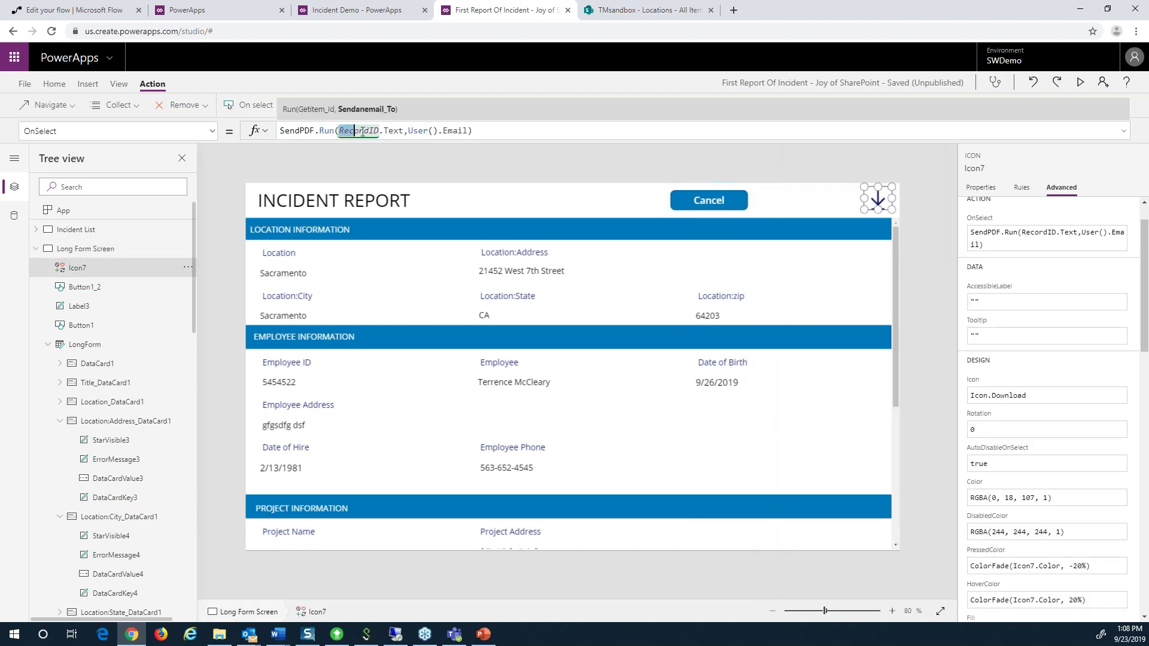
pyautogui.doubleClick(424, 130)
pyautogui.moveTo(432, 131); pyautogui.dragTo(464, 136)
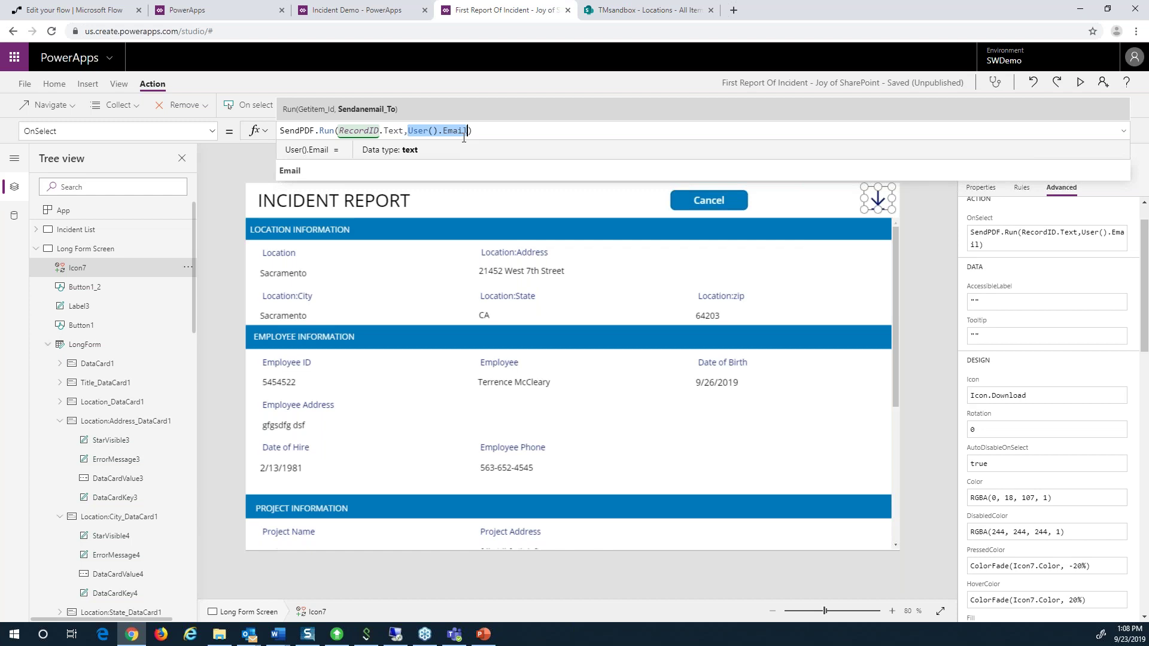
# - Switch to Microsoft Flow and open the Send PDF flow for editing
pyautogui.click(64, 12)
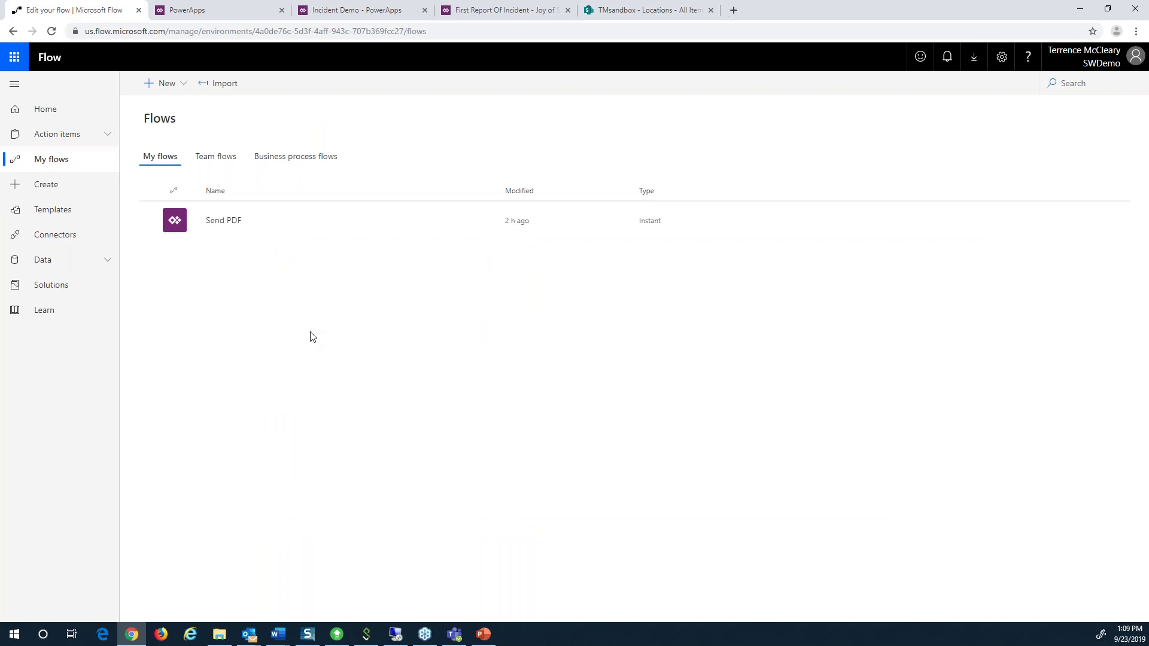
pyautogui.click(223, 220)
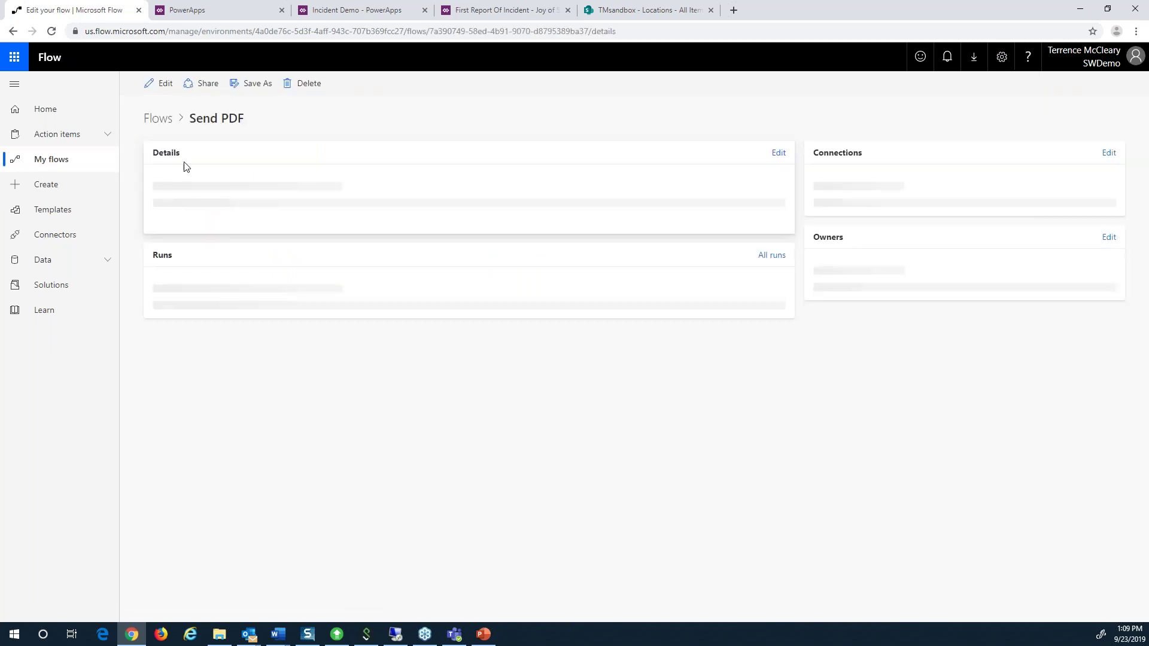
pyautogui.click(160, 83)
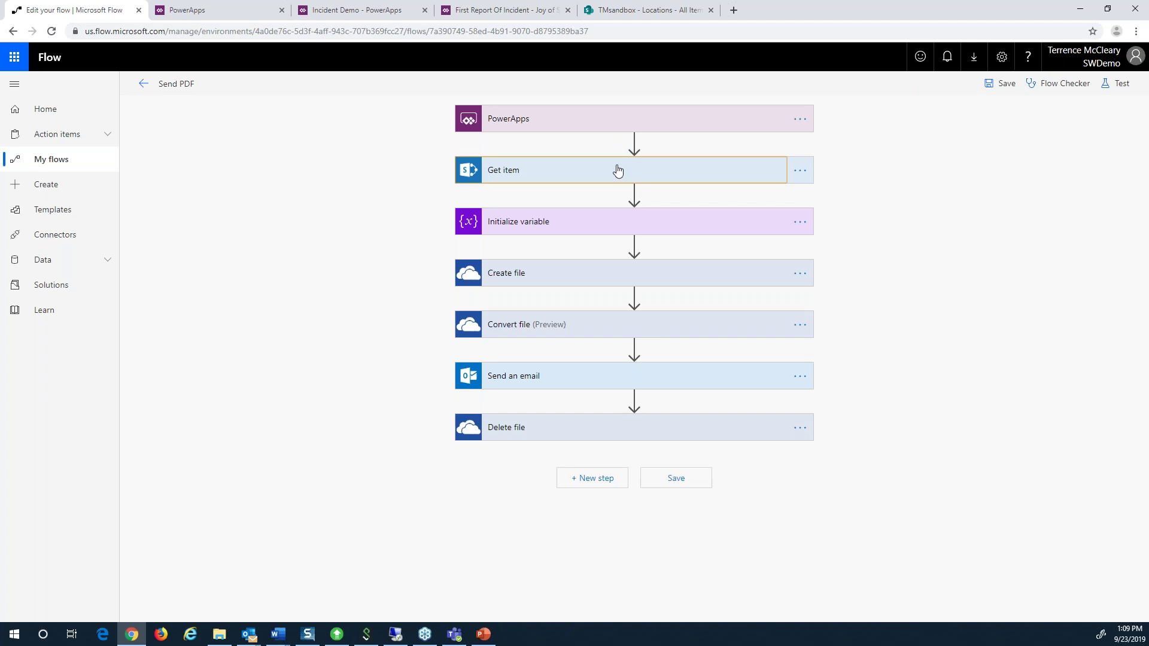
# - Examine the Get item action's settings and the HTML table value in the Initialize variable action of the Send PDF flow
pyautogui.click(618, 171)
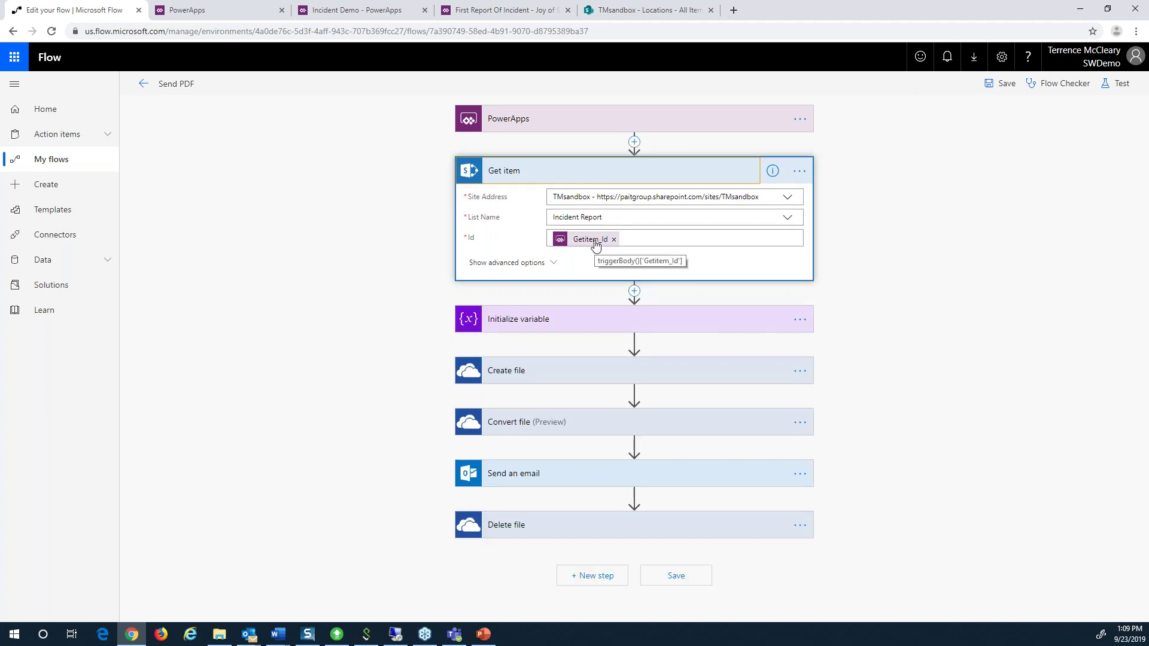
pyautogui.click(589, 324)
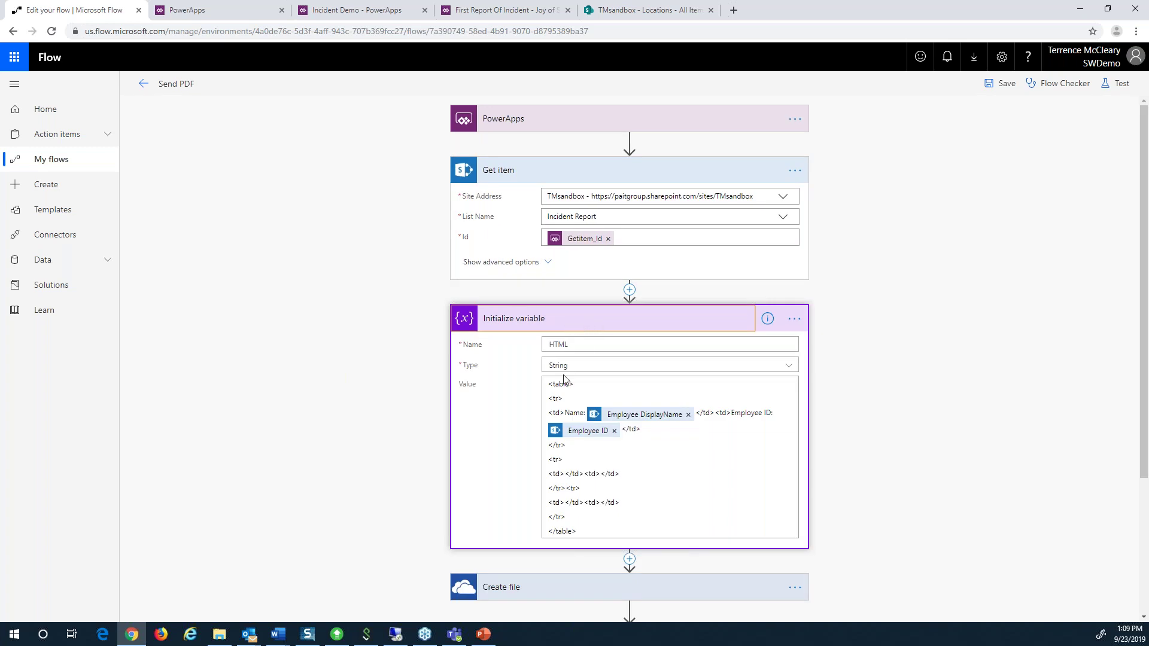
pyautogui.moveTo(554, 386); pyautogui.dragTo(627, 533)
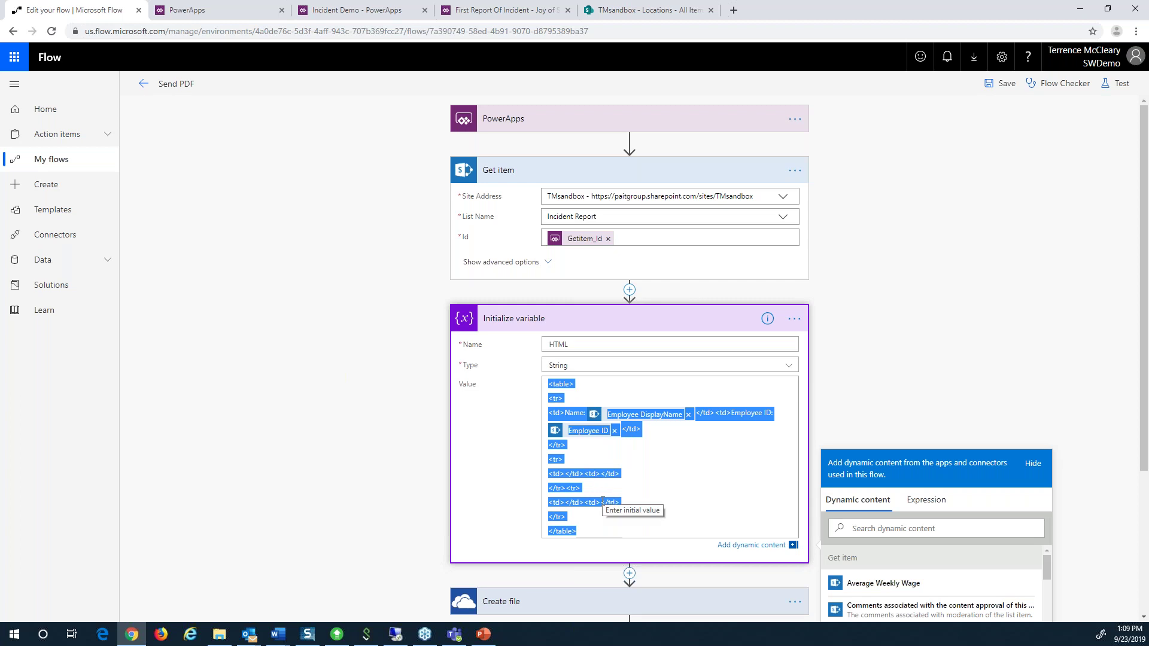
# - Examine the Create file action's folder path, file name and content, and the Convert file action's target type
pyautogui.click(631, 443)
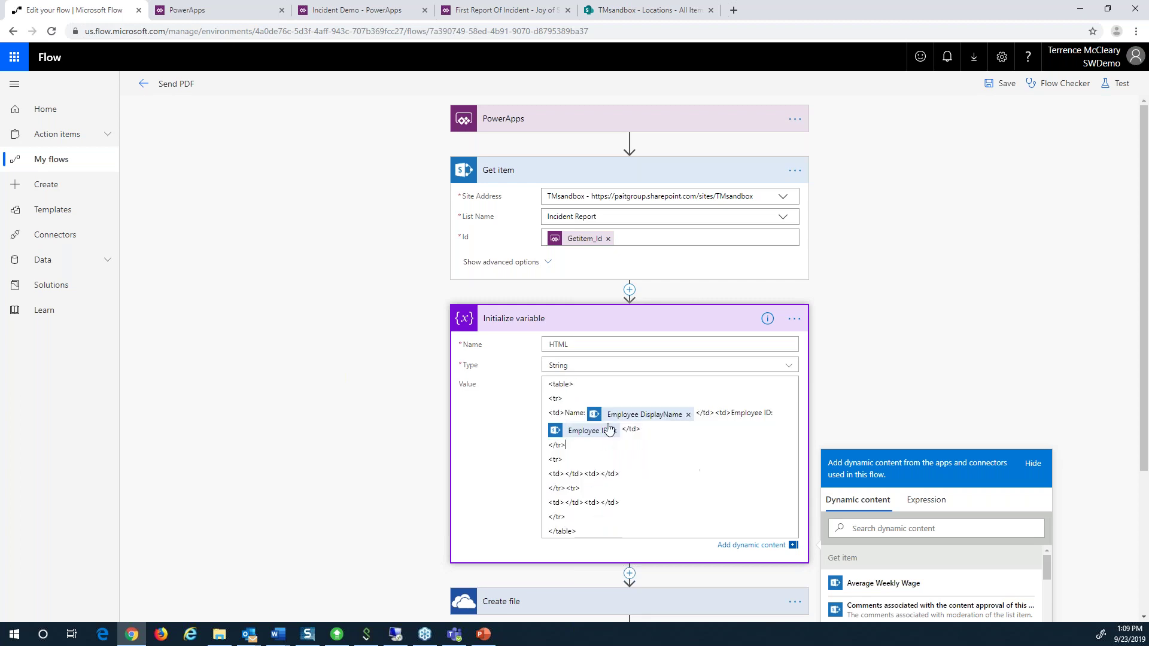
pyautogui.click(587, 323)
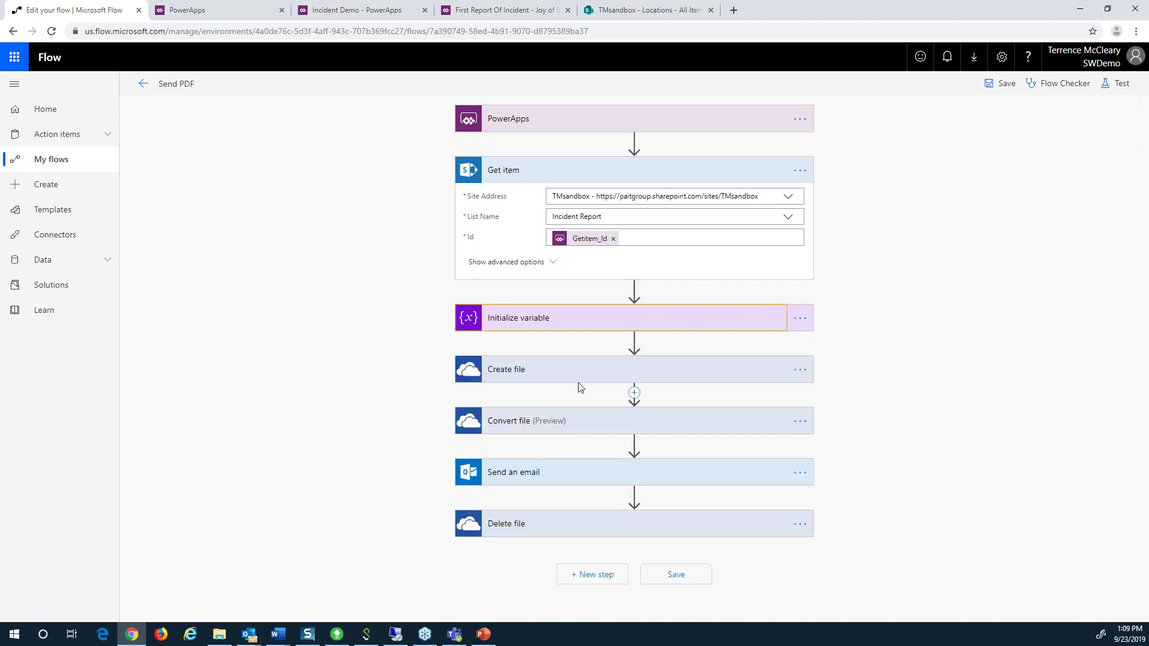
pyautogui.click(563, 372)
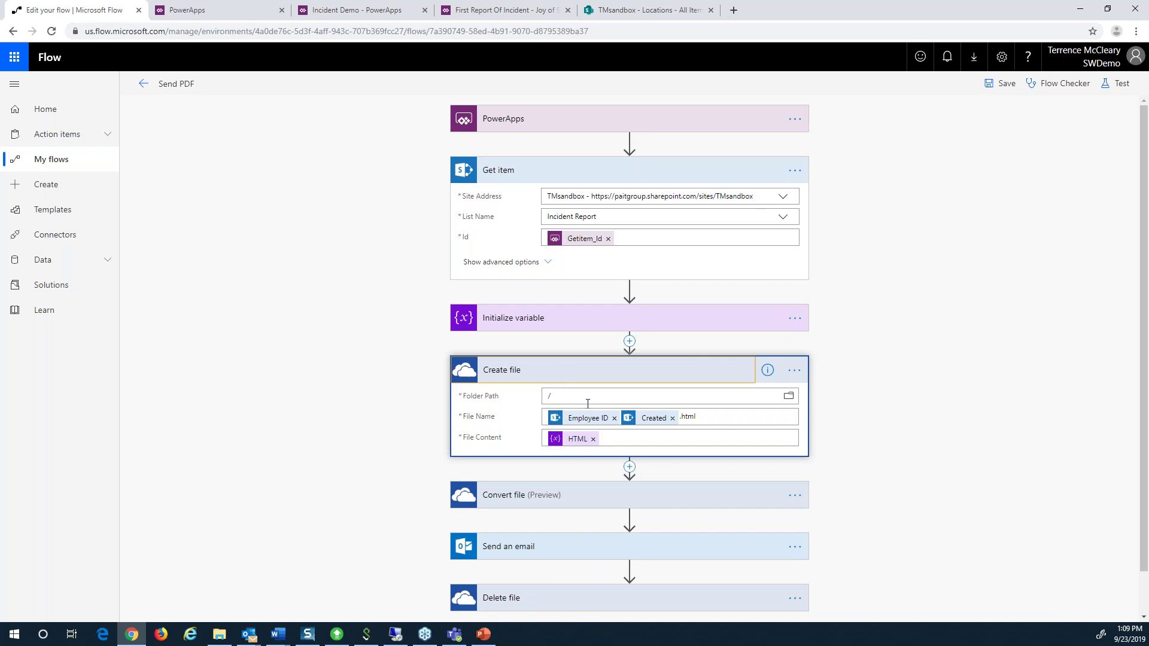
pyautogui.moveTo(695, 417); pyautogui.dragTo(641, 418)
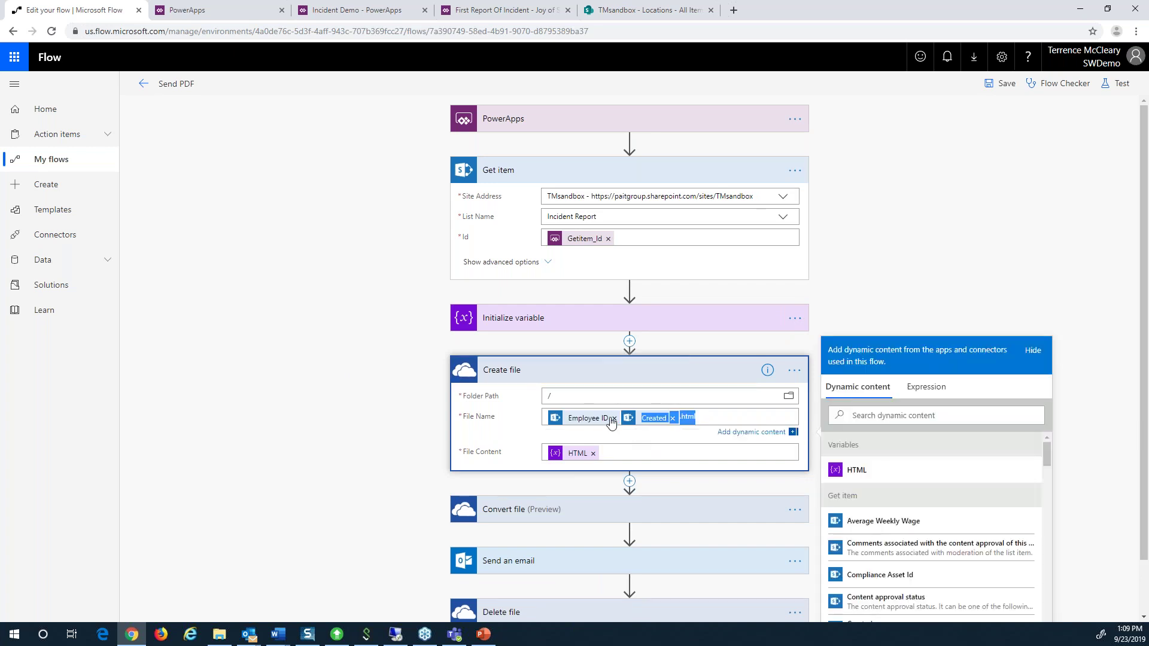
pyautogui.click(554, 509)
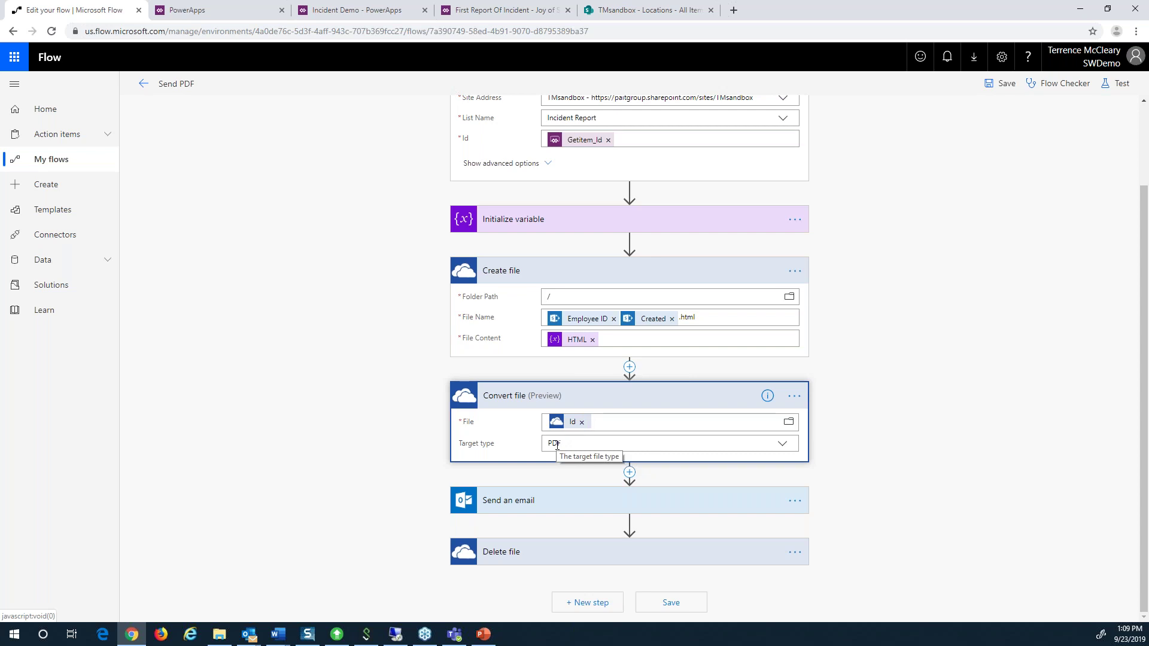
# - Examine the Send an email action's recipient and attachment settings, including its advanced options, and the Delete file action's file
pyautogui.click(553, 499)
pyautogui.scroll(-2, 544, 501)
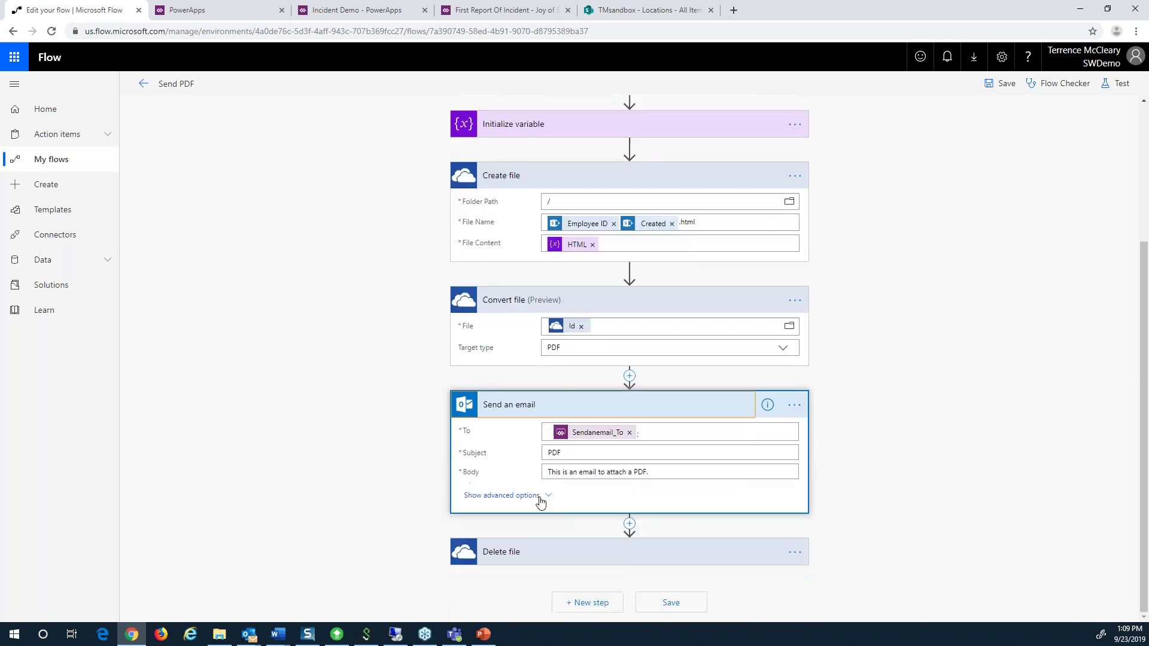
pyautogui.click(536, 501)
pyautogui.scroll(-2, 575, 473)
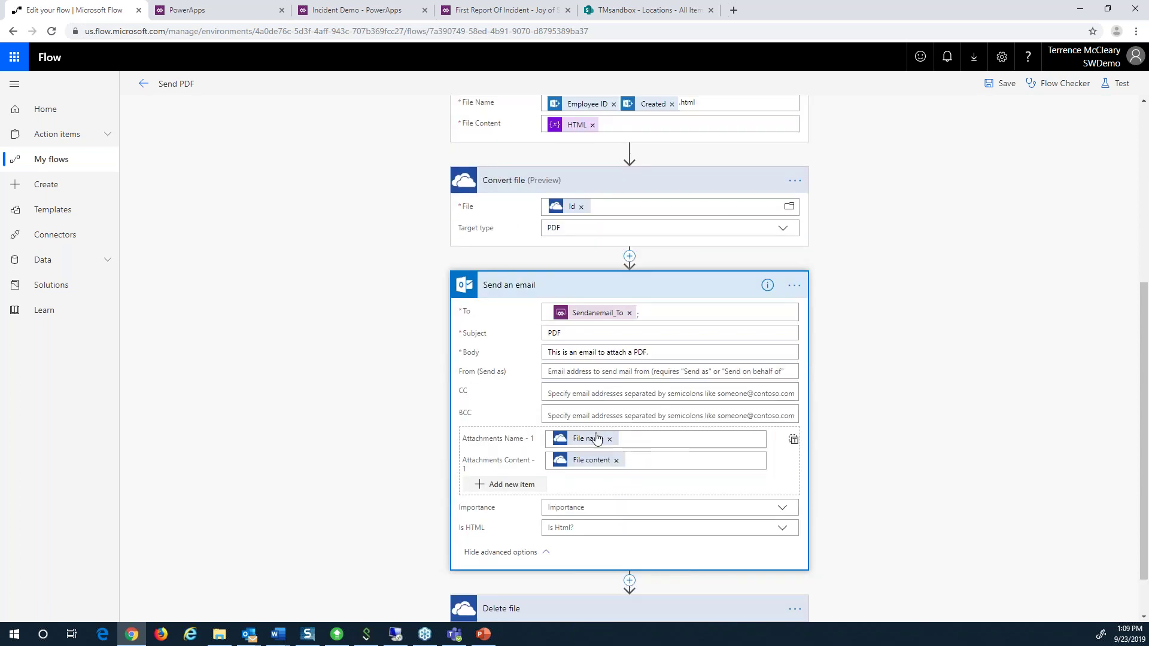
pyautogui.scroll(-1, 534, 543)
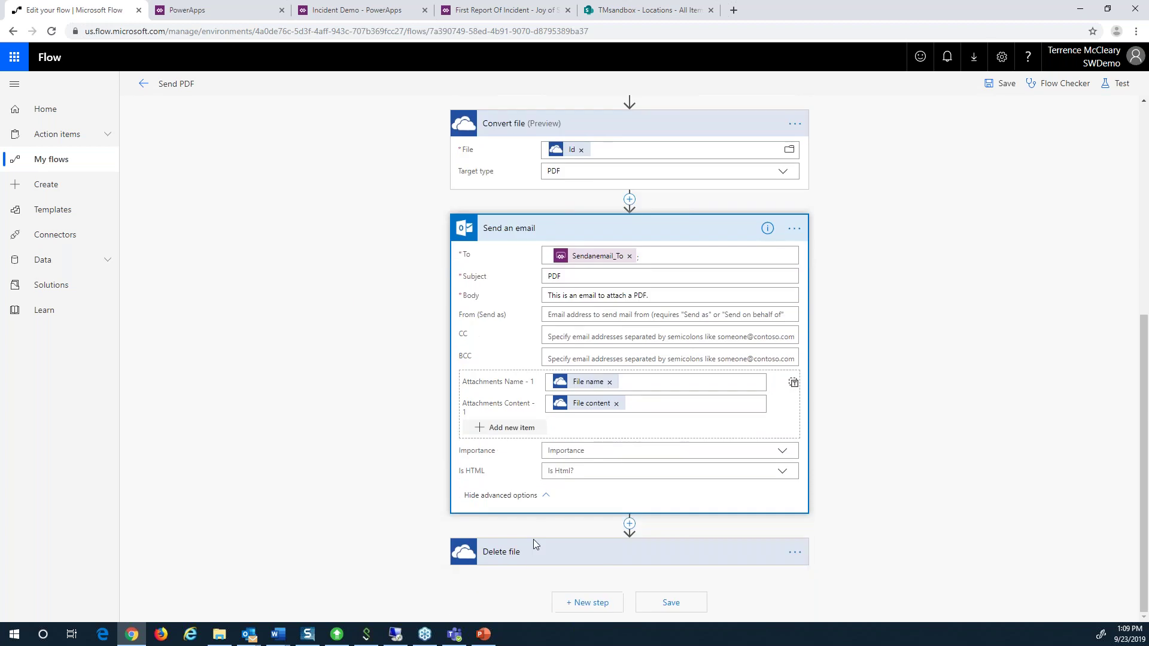
pyautogui.scroll(3, 567, 285)
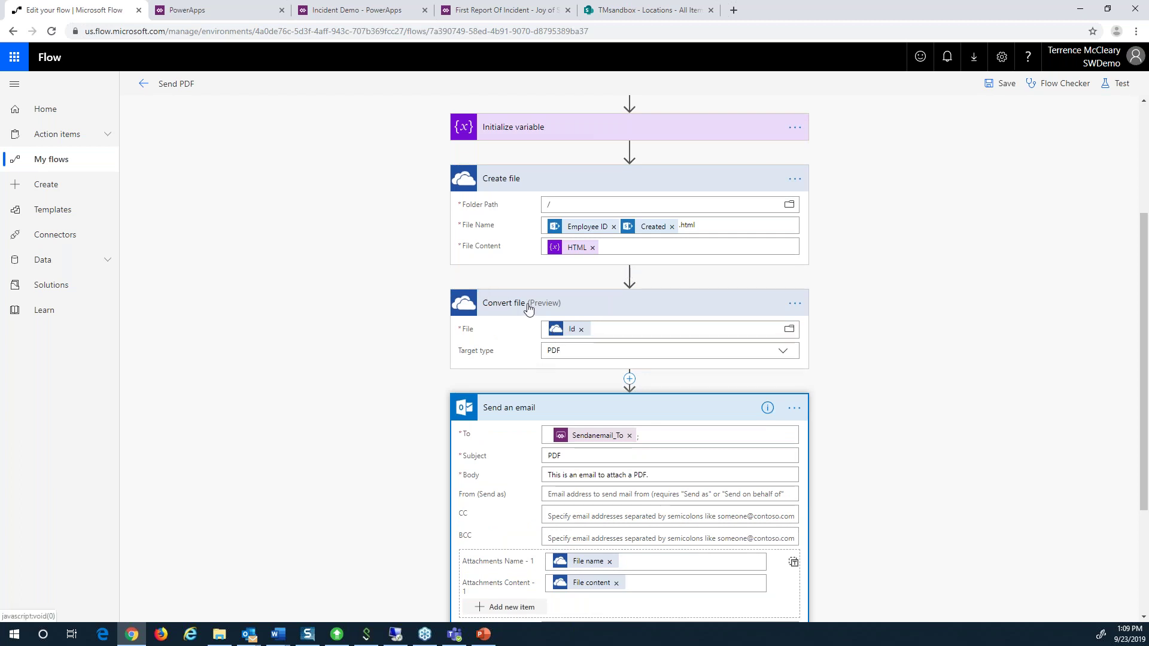
pyautogui.scroll(-3, 529, 308)
pyautogui.click(531, 556)
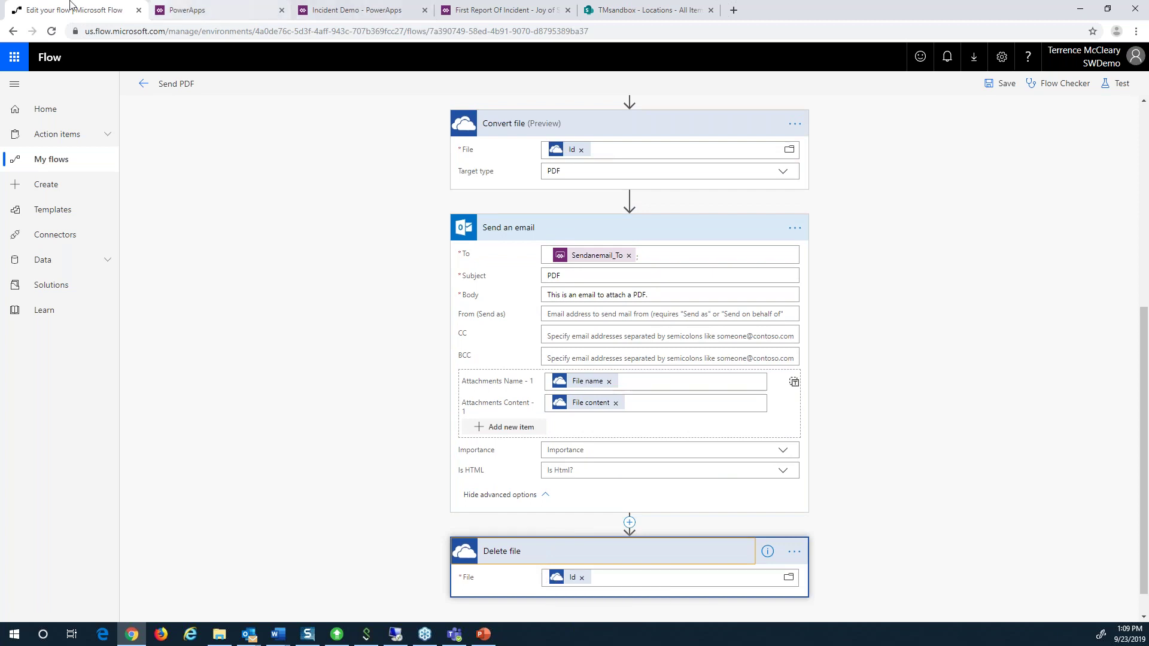
pyautogui.click(446, 16)
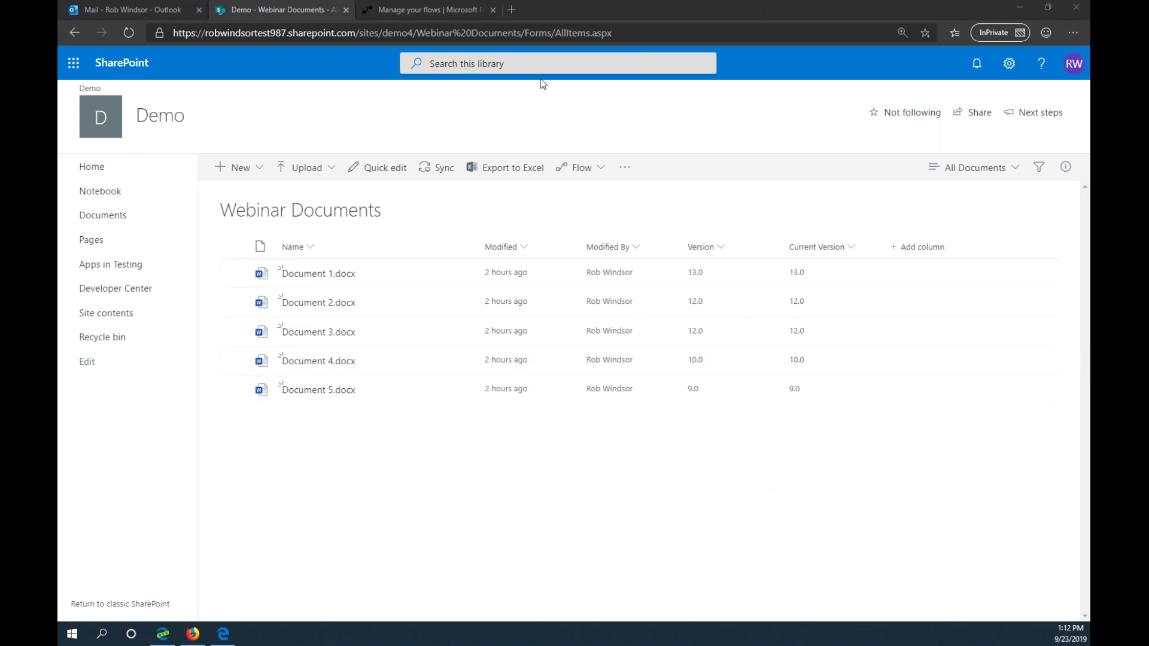
# - Switch to Microsoft Flow and open Webinar Flow 001 for editing
pyautogui.click(412, 13)
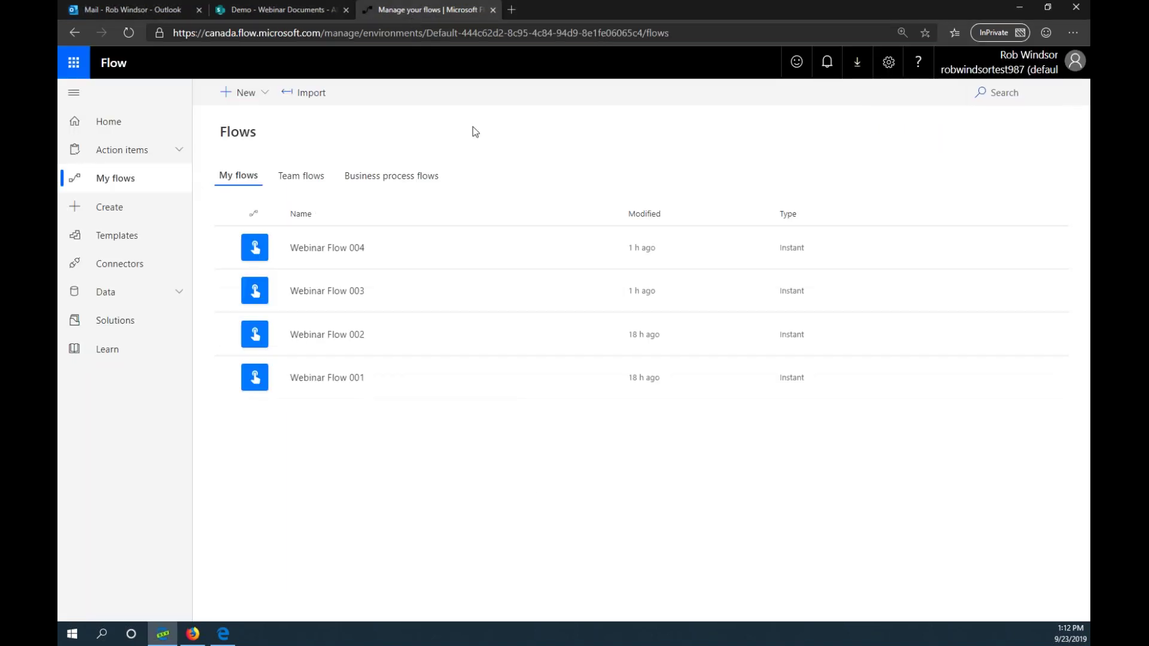
pyautogui.click(324, 379)
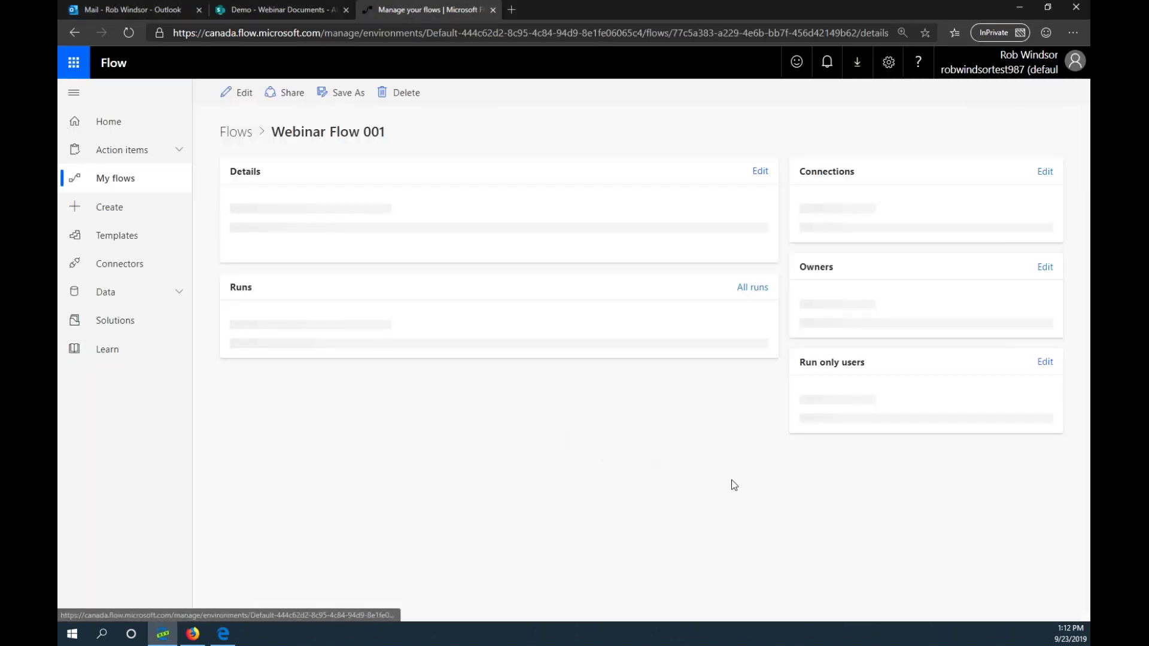
pyautogui.click(245, 96)
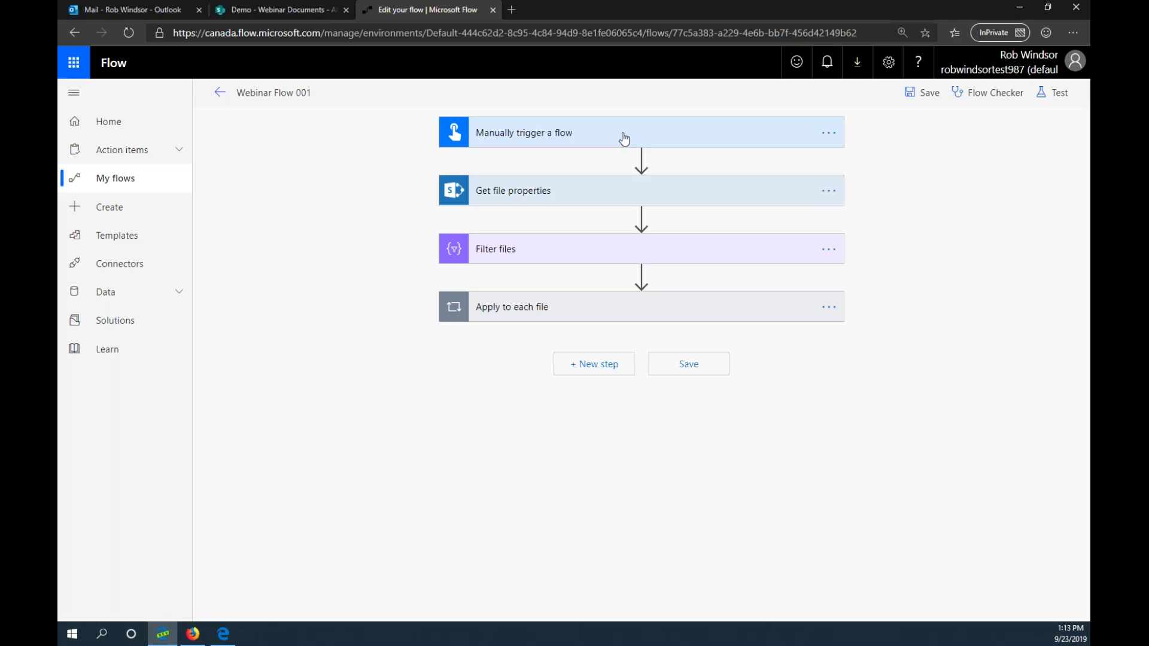
# - Examine Webinar Flow 001's Get file properties and Filter files settings, and the Update current version request inside Apply to each file
pyautogui.click(624, 194)
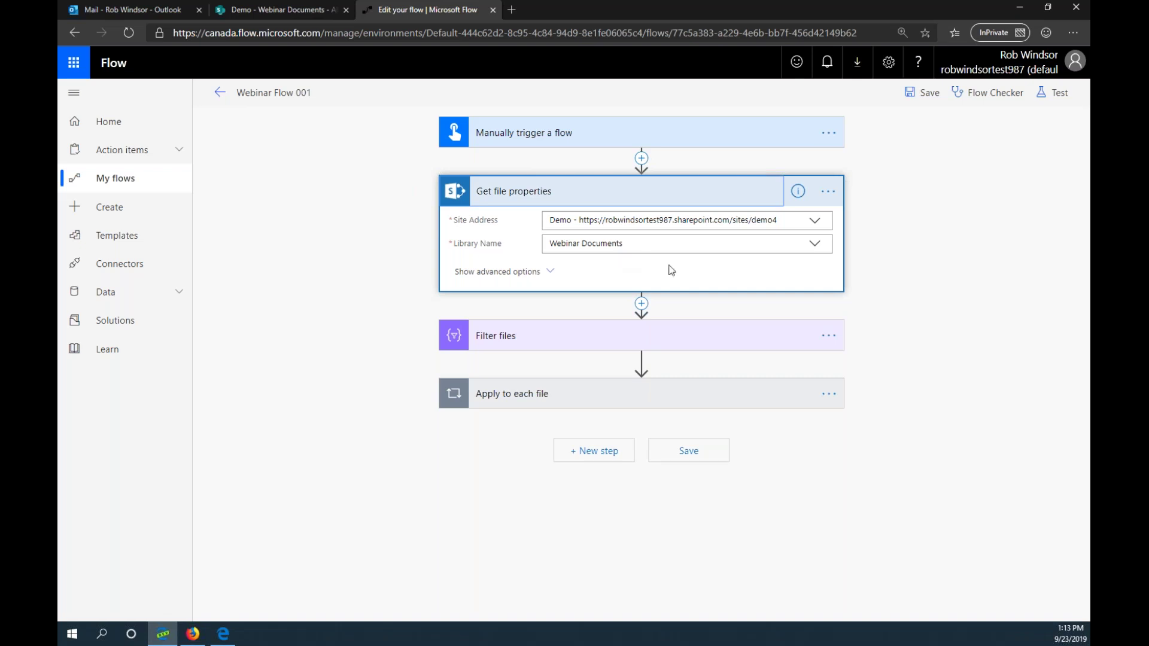
pyautogui.click(718, 342)
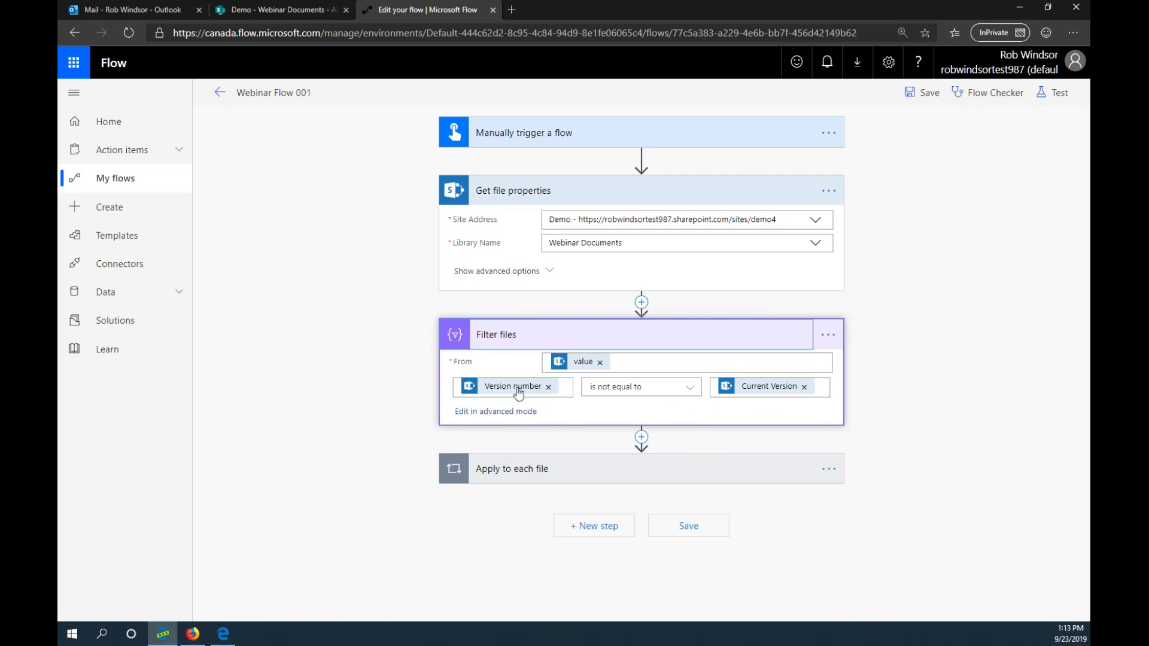
pyautogui.moveTo(519, 389)
pyautogui.click(771, 477)
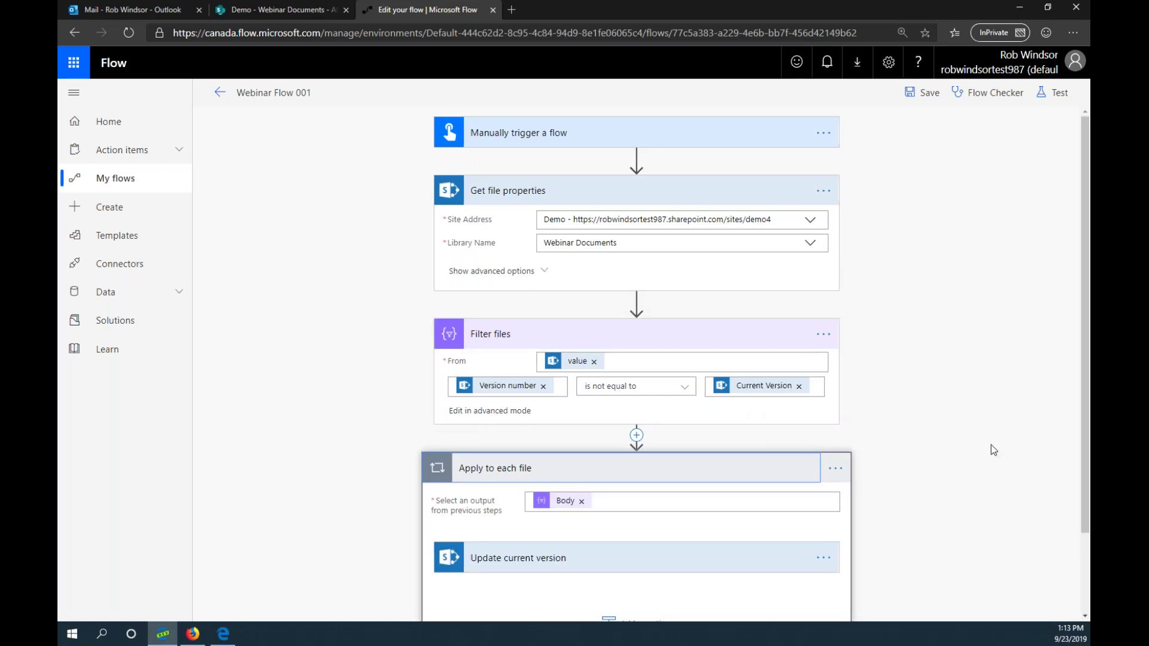
pyautogui.click(726, 476)
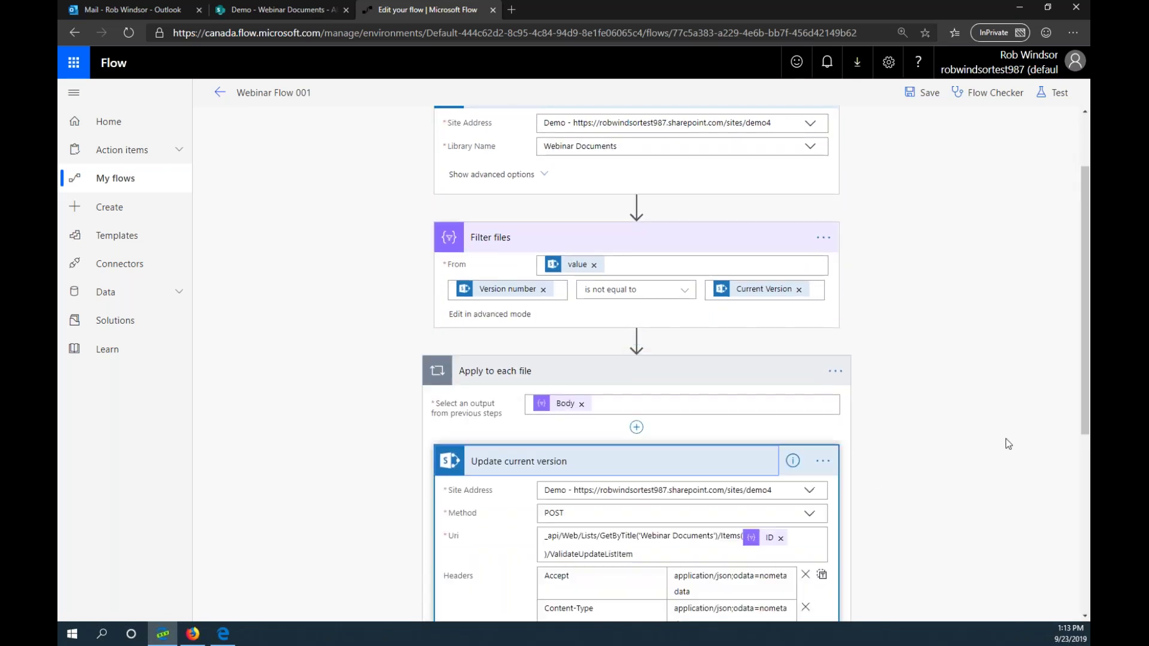
pyautogui.scroll(-4, 1008, 444)
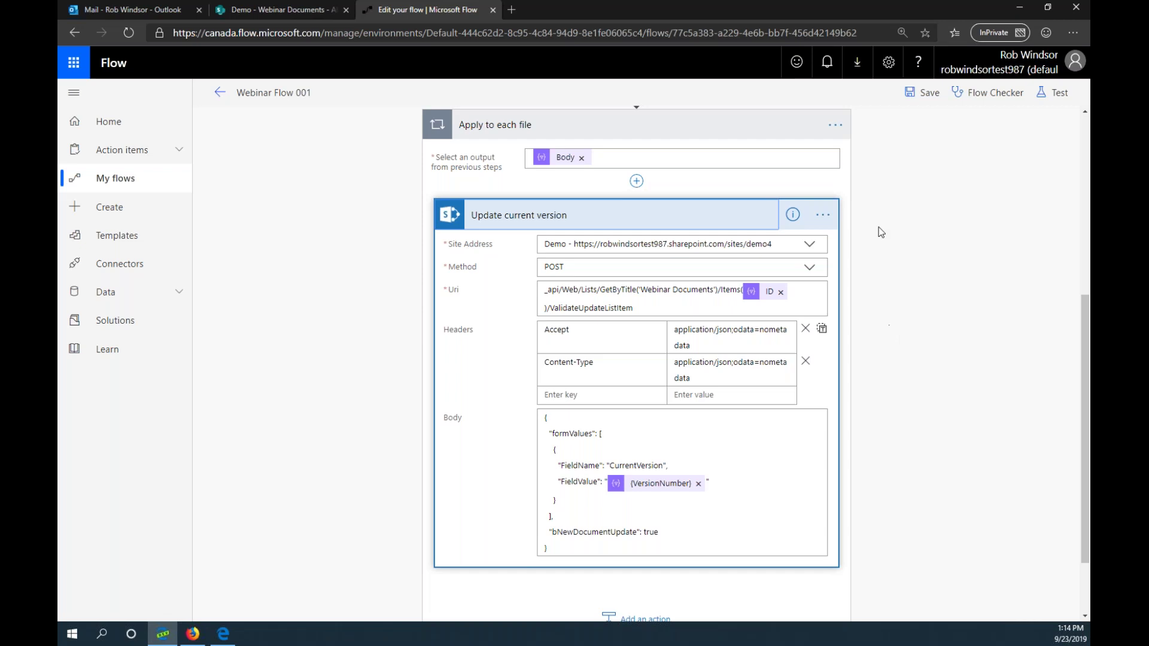
pyautogui.click(677, 214)
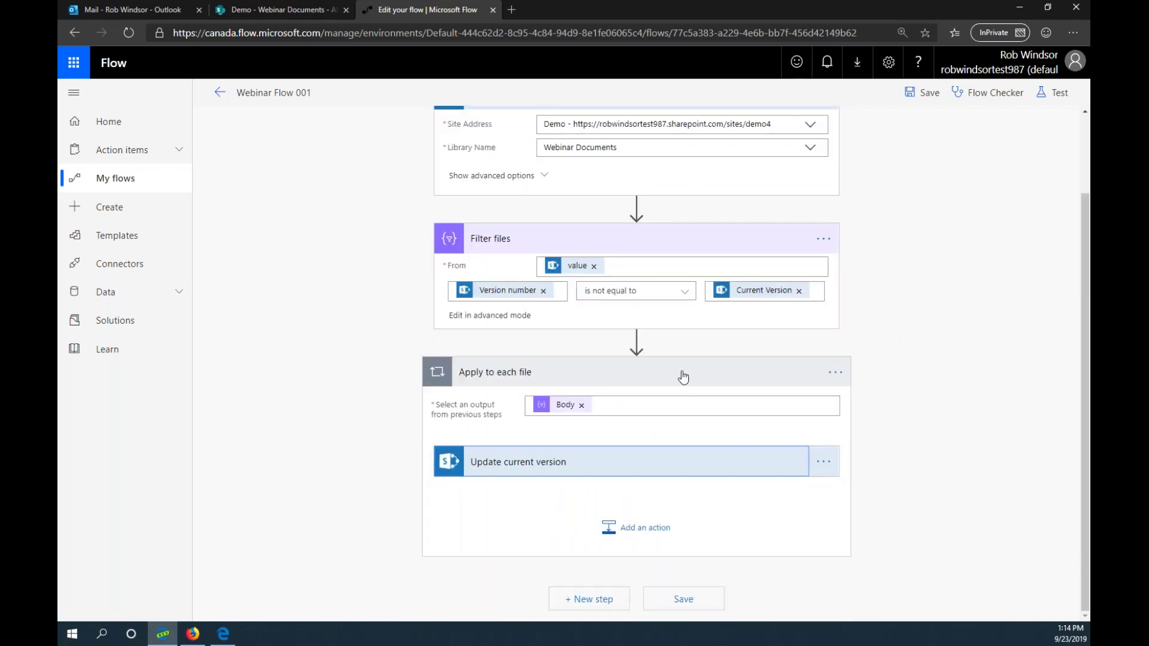
# - Open Document 5.docx from the Webinar Documents library, append "Edit 3." to its text and close it
pyautogui.click(278, 10)
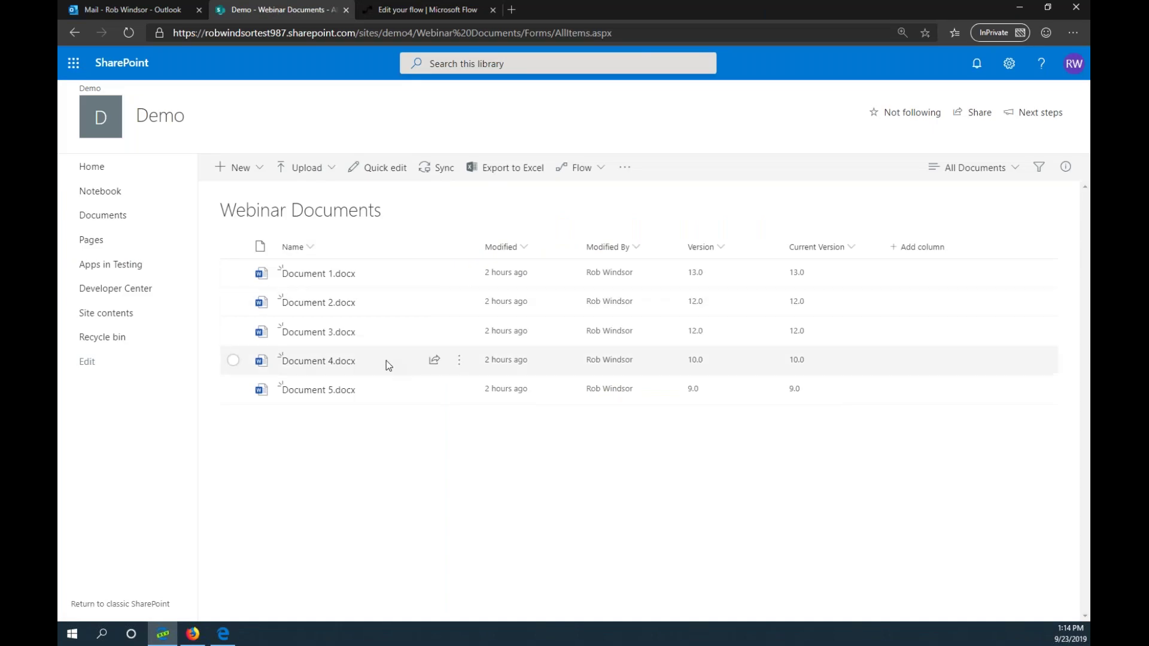
pyautogui.moveTo(312, 395)
pyautogui.click(498, 388)
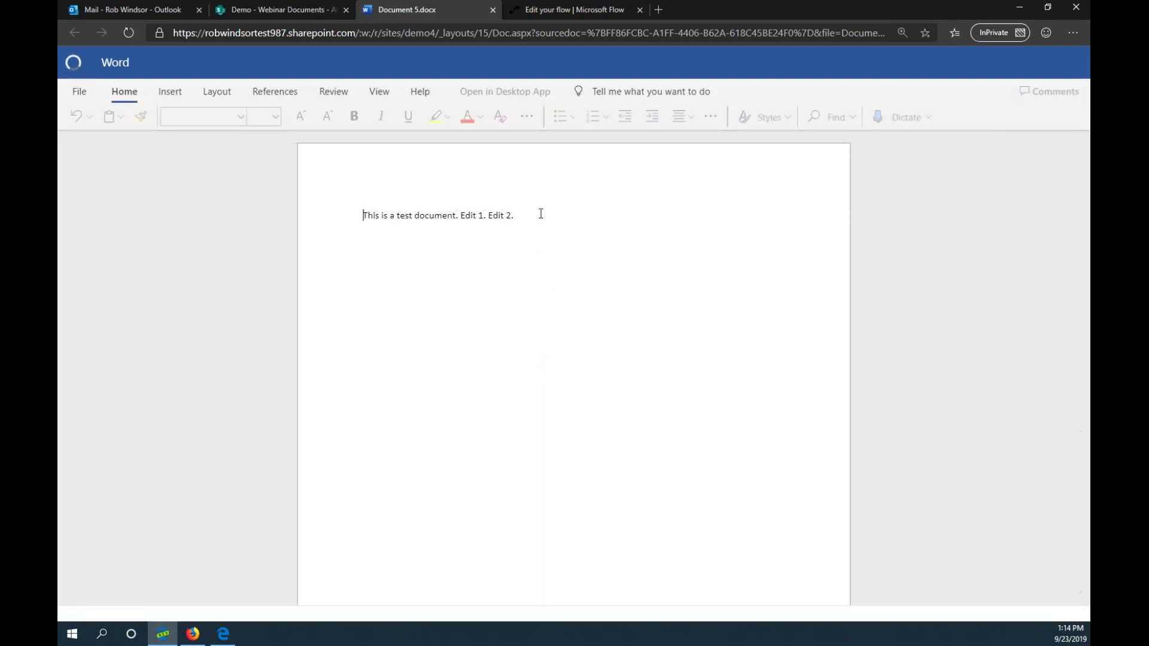
pyautogui.write('Edi')
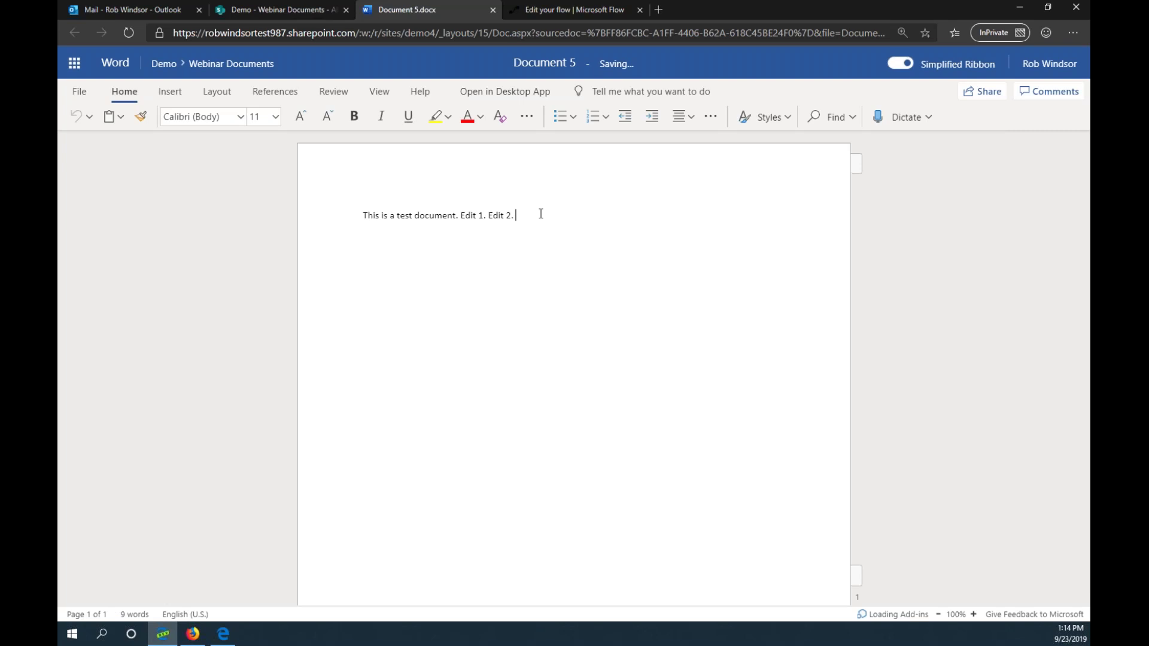
pyautogui.write('t 3.')
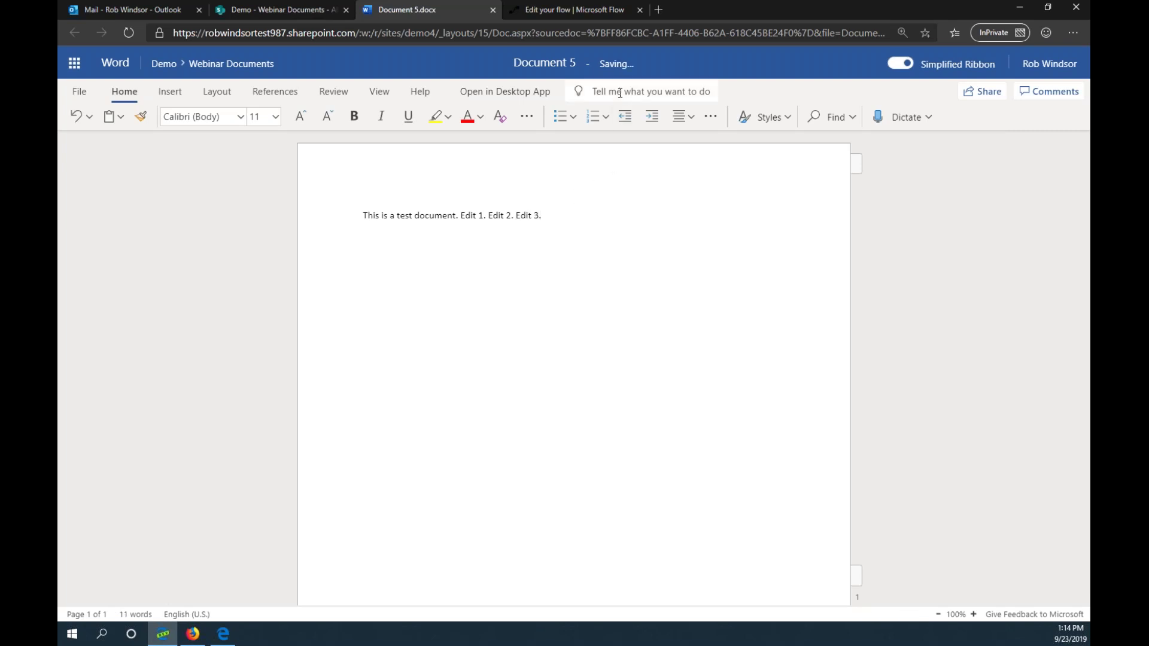
pyautogui.click(492, 11)
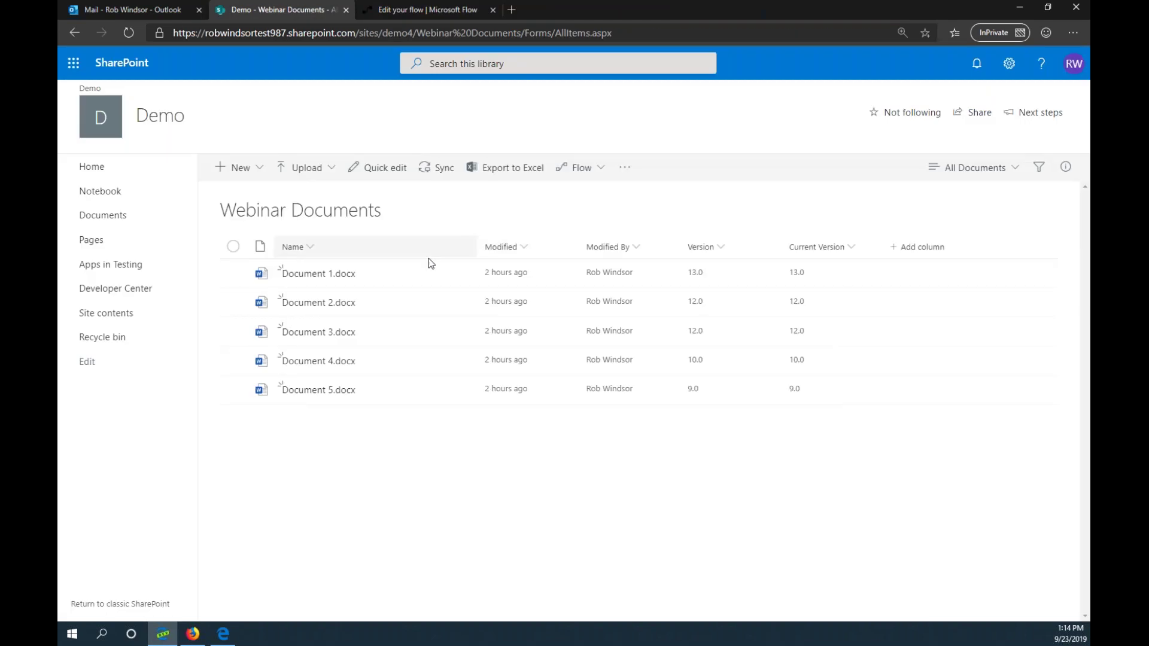
# - Append "Edit 6." to the text of Document 1.docx, close it and refresh the Webinar Documents library
pyautogui.click(341, 275)
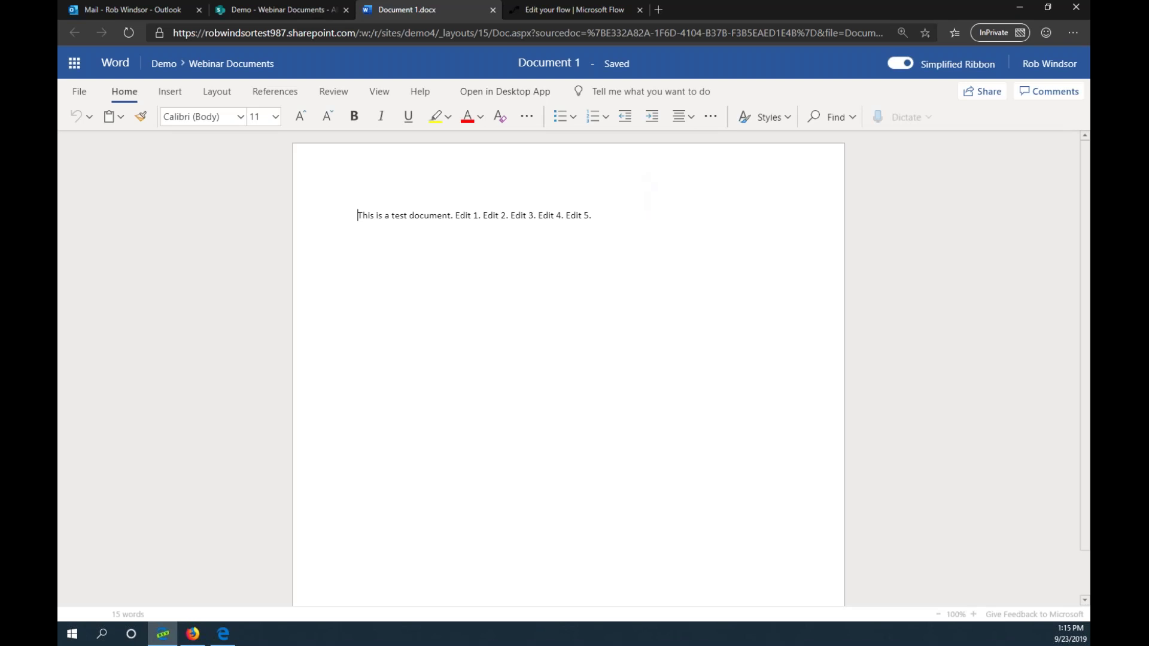
pyautogui.click(593, 216)
pyautogui.write('Edit 6.')
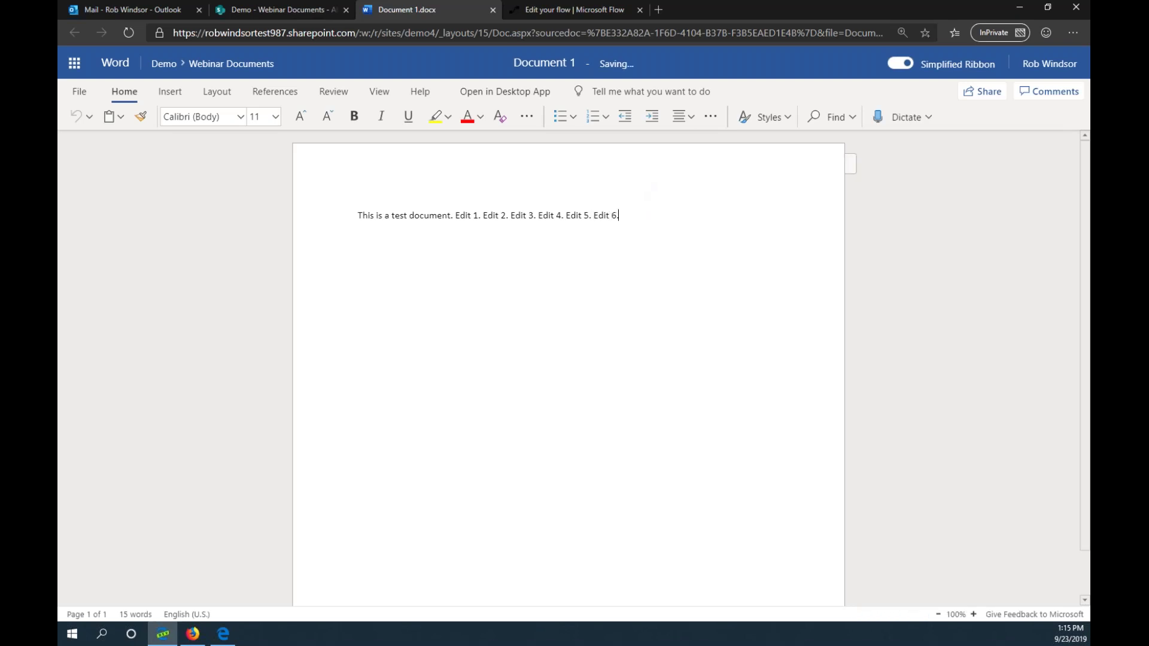
pyautogui.click(493, 10)
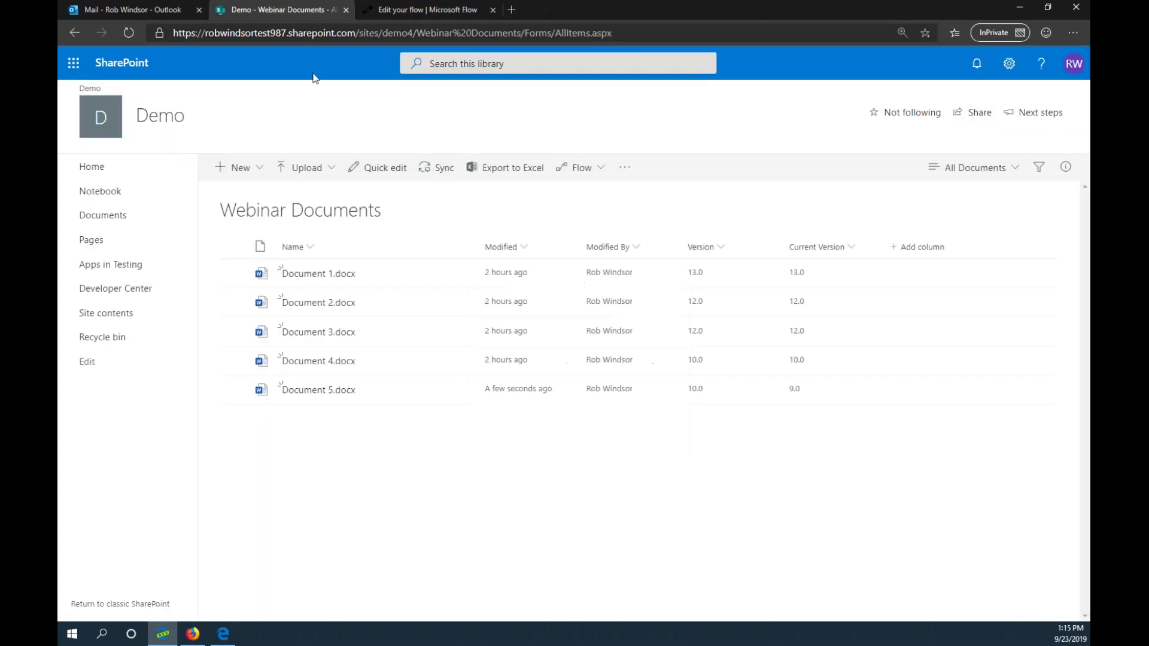
pyautogui.click(125, 33)
# - Run a test of Webinar Flow 001 with the self-performed trigger action, and return to the Webinar Documents library to check the version columns
pyautogui.click(414, 10)
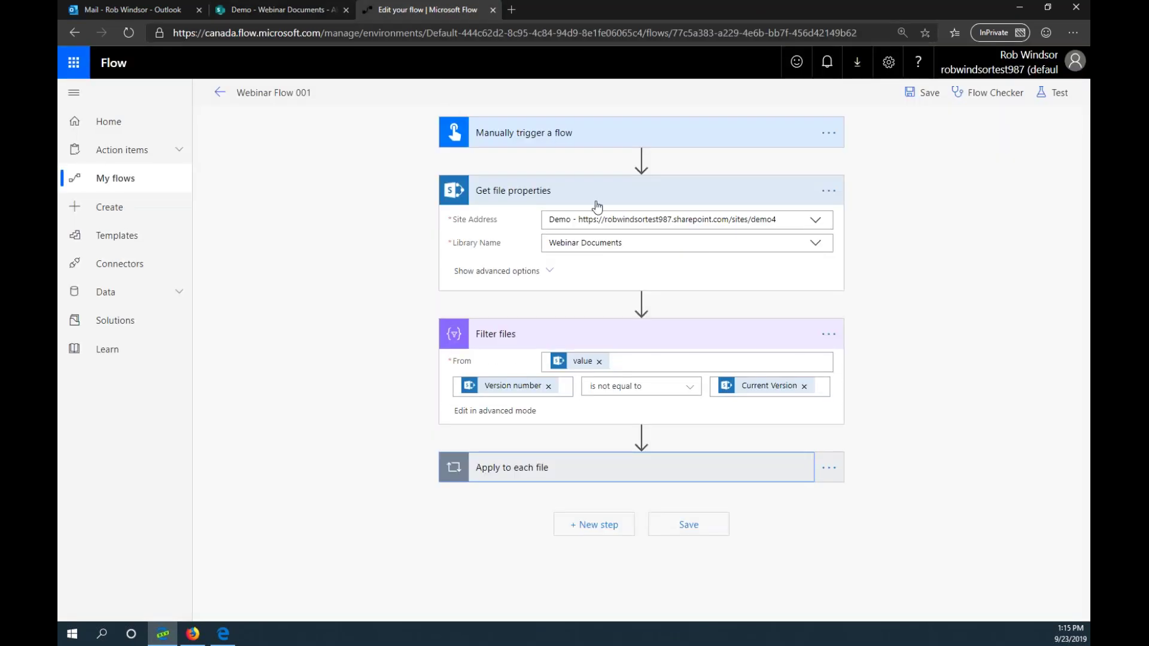
pyautogui.click(1055, 94)
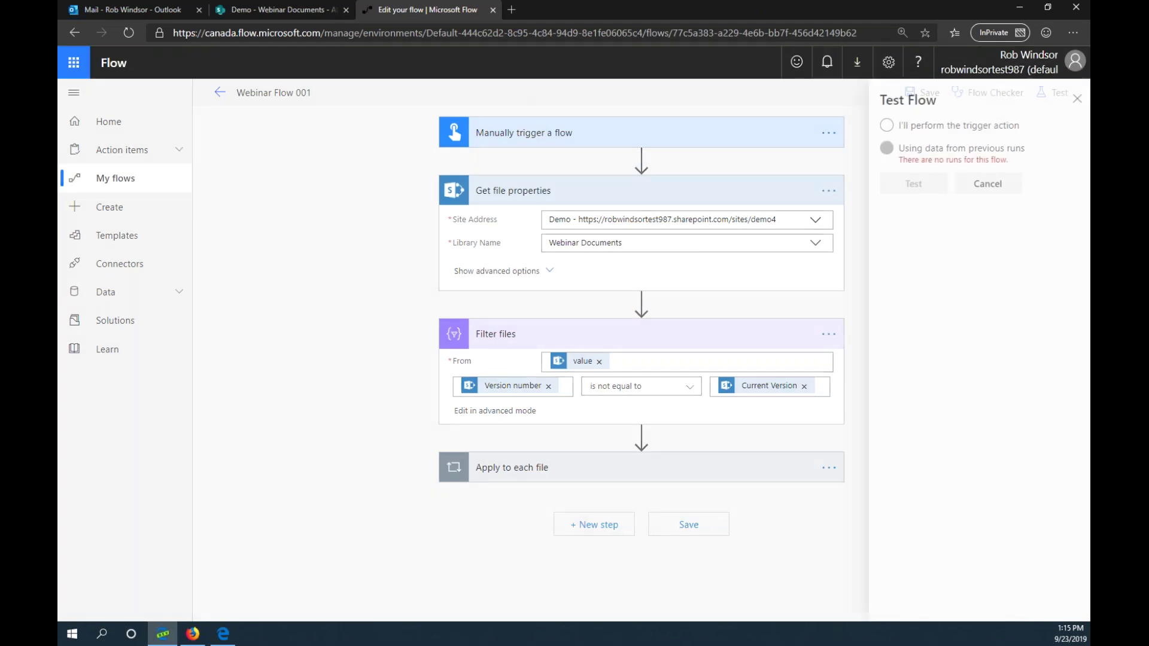
pyautogui.click(878, 125)
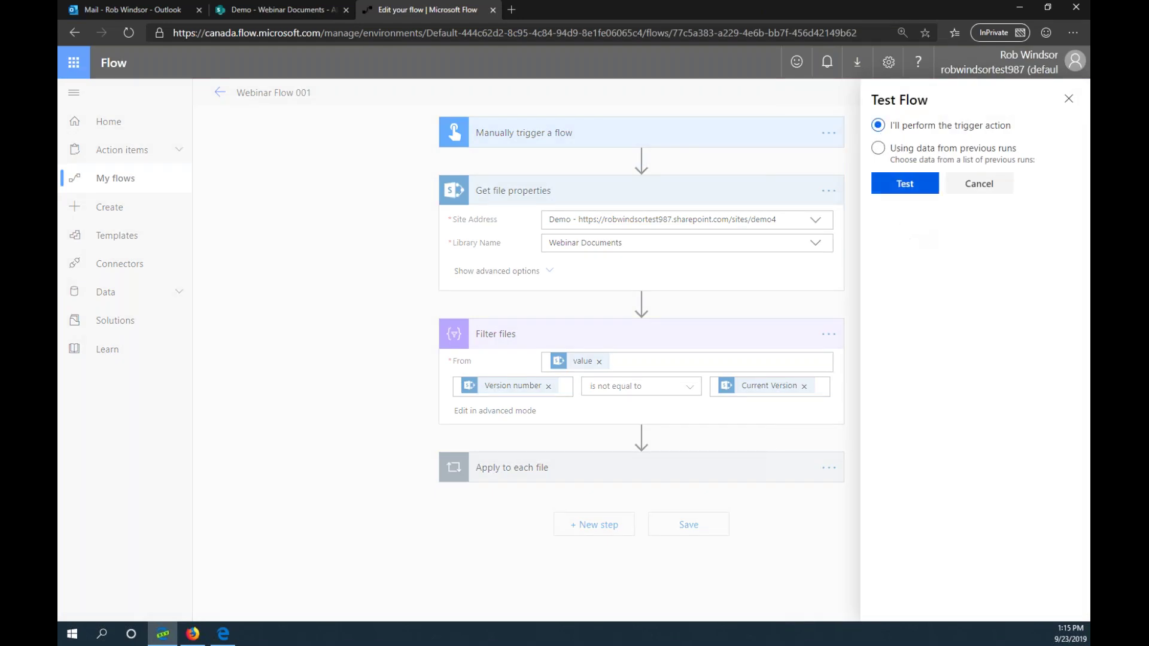
pyautogui.click(901, 184)
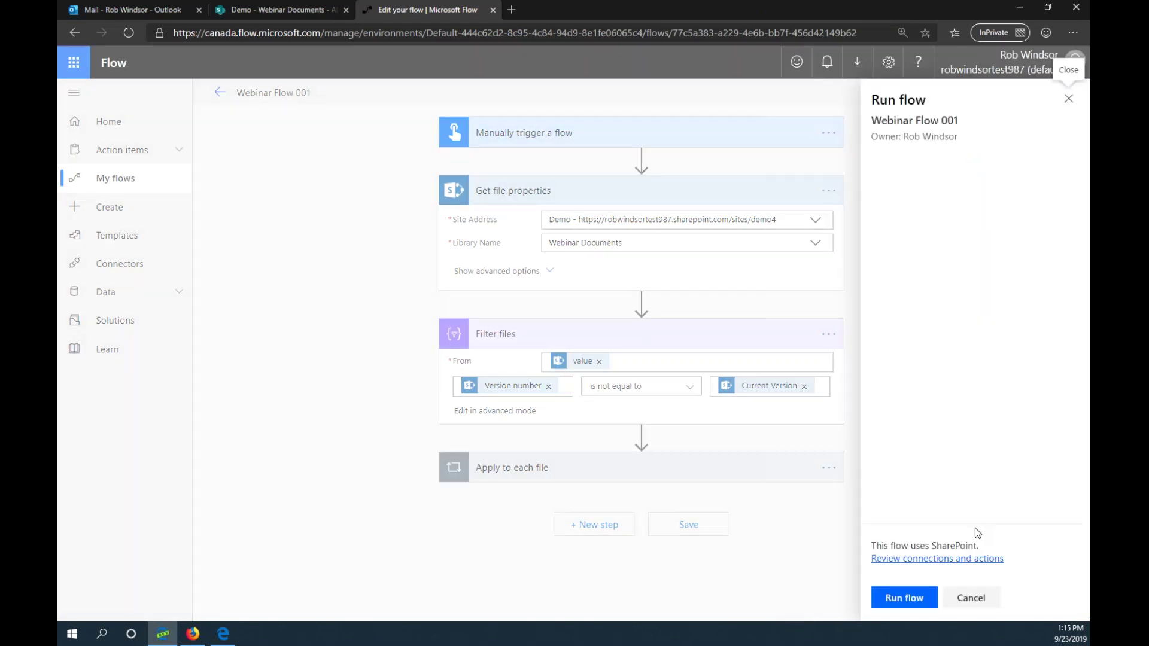
pyautogui.click(922, 595)
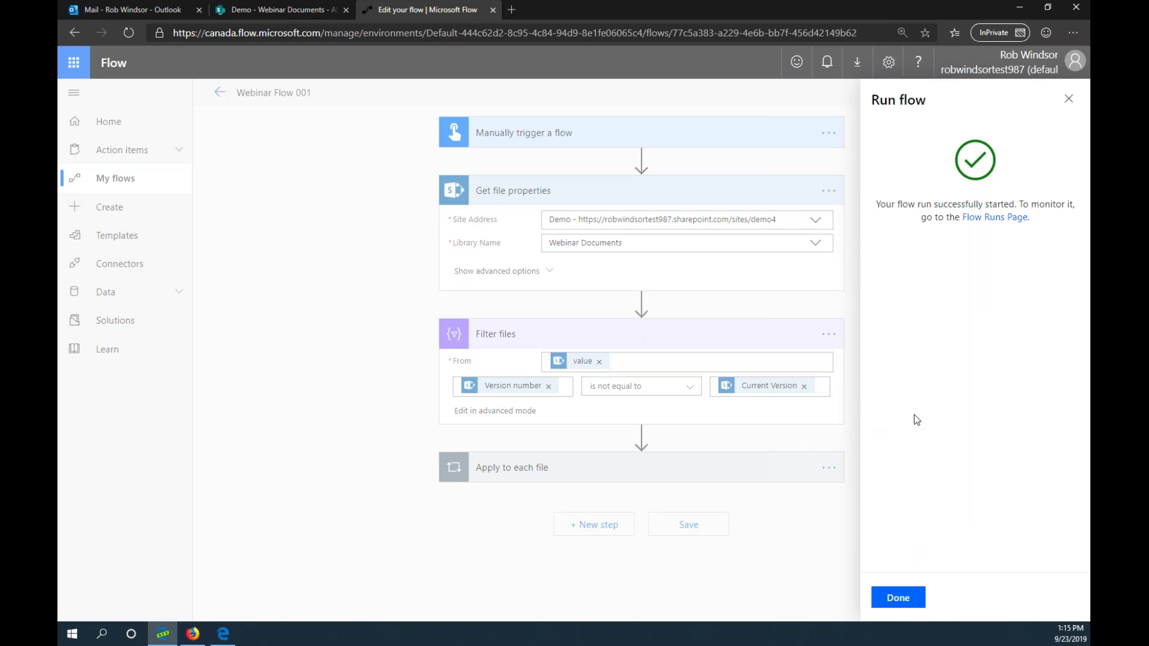
pyautogui.click(912, 604)
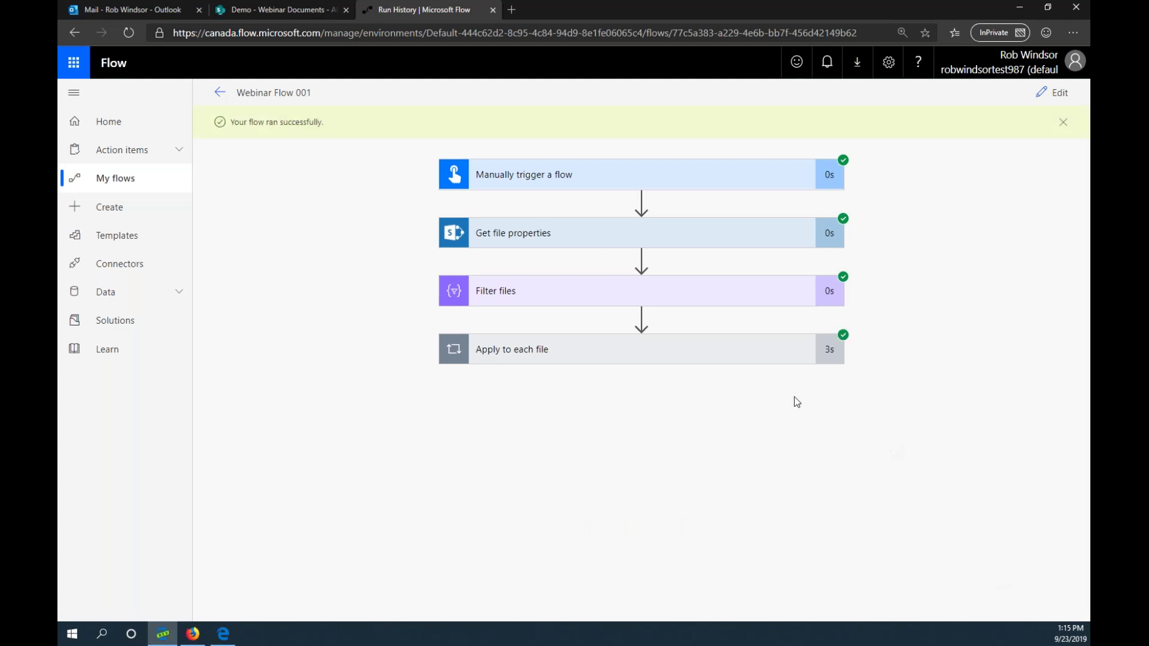
pyautogui.click(286, 8)
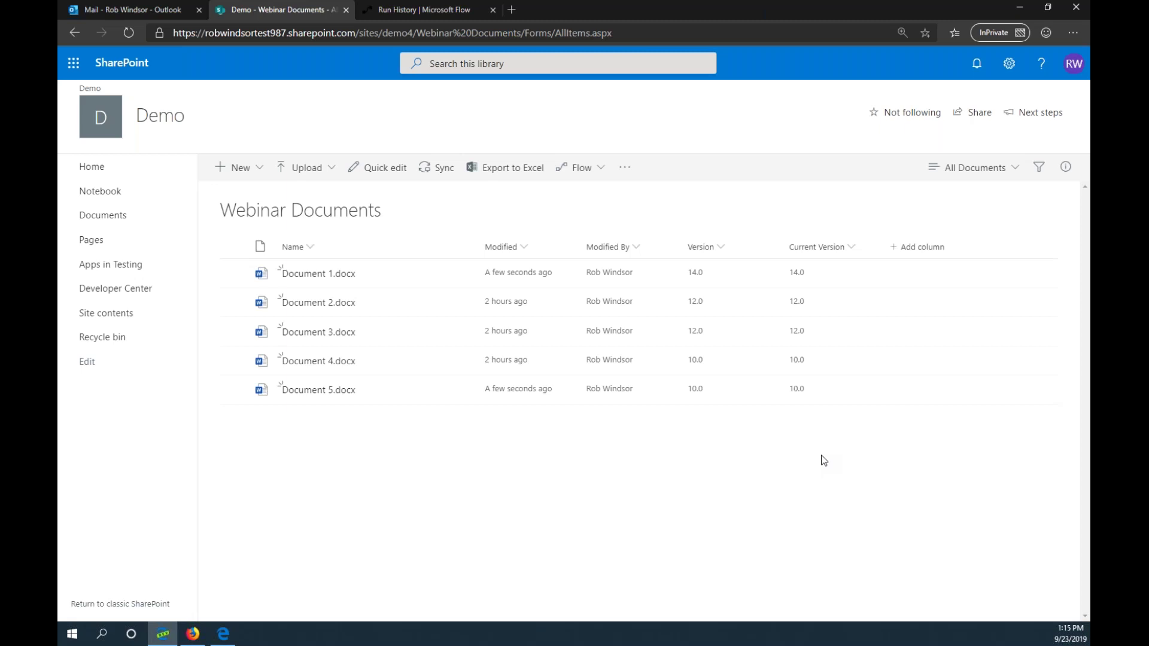
# - Open Document 5.docx from the Webinar Documents library, append "Edit 4." to its text and close it
pyautogui.moveTo(337, 401)
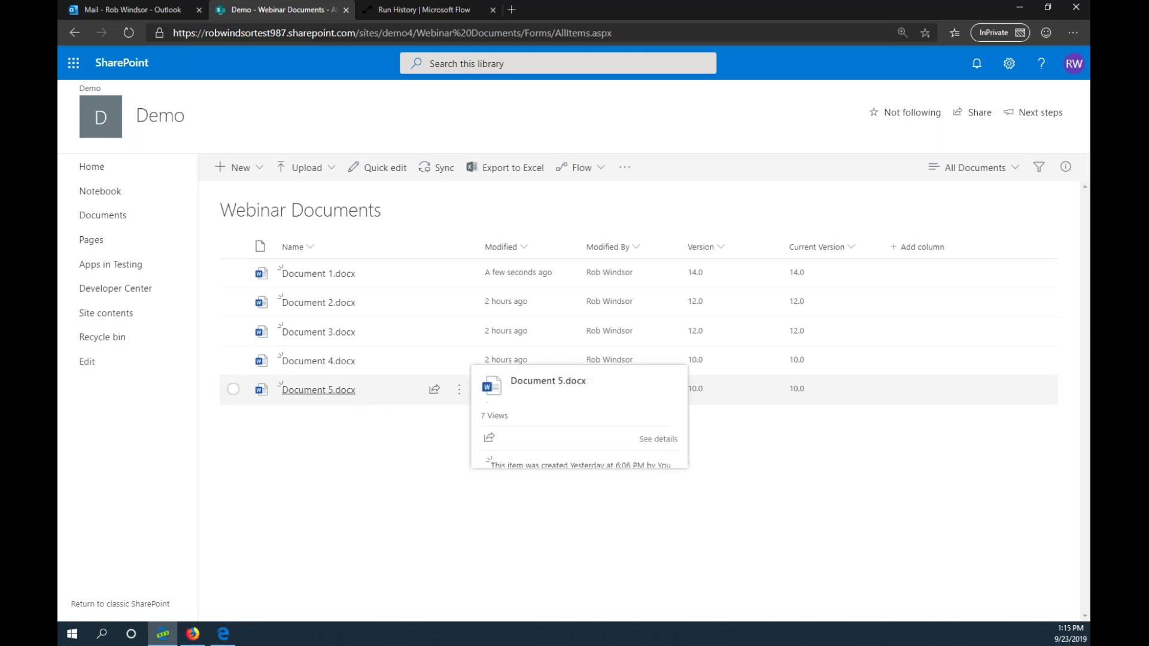
pyautogui.click(335, 396)
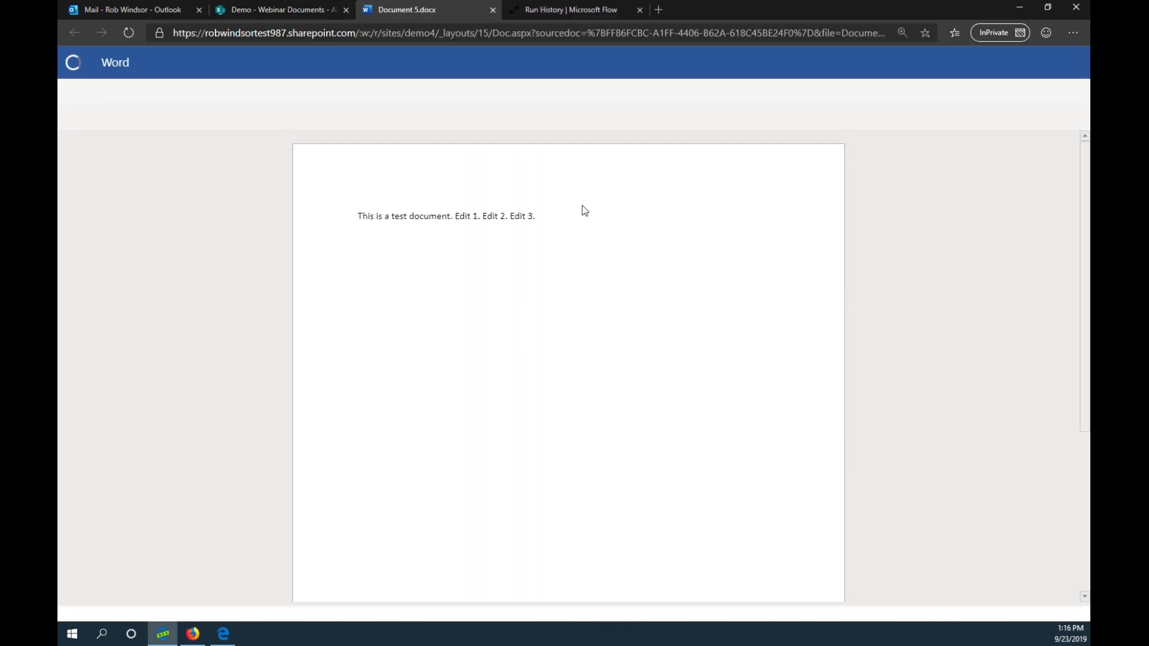
pyautogui.click(542, 215)
pyautogui.write('Ed')
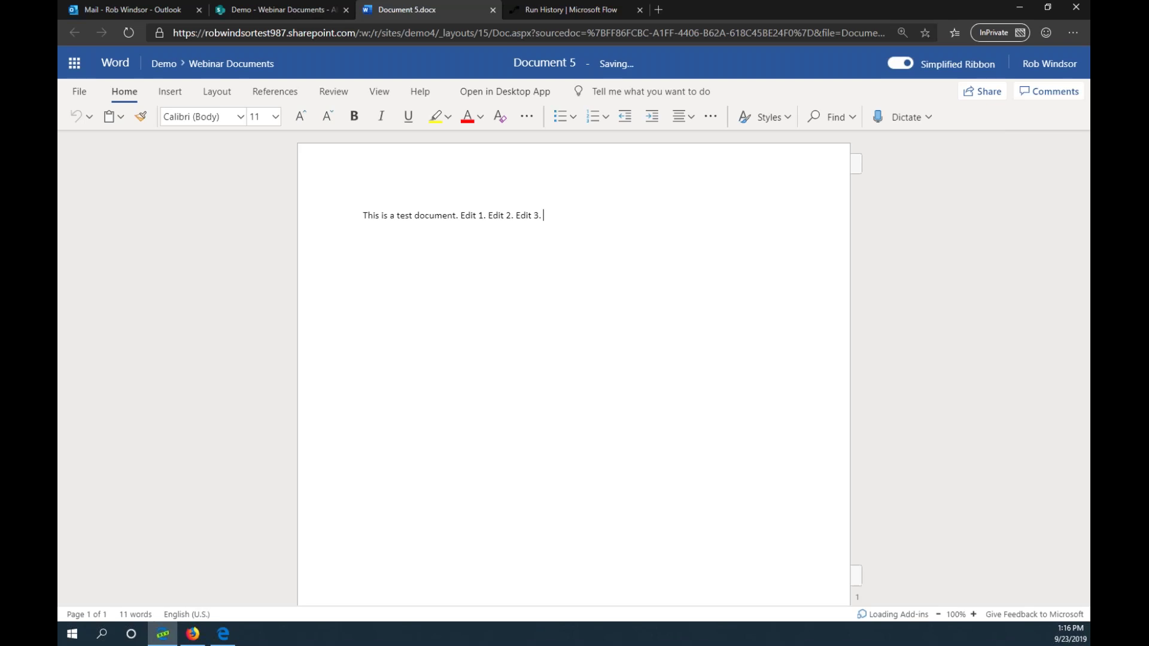
pyautogui.write('it 4.')
pyautogui.click(495, 10)
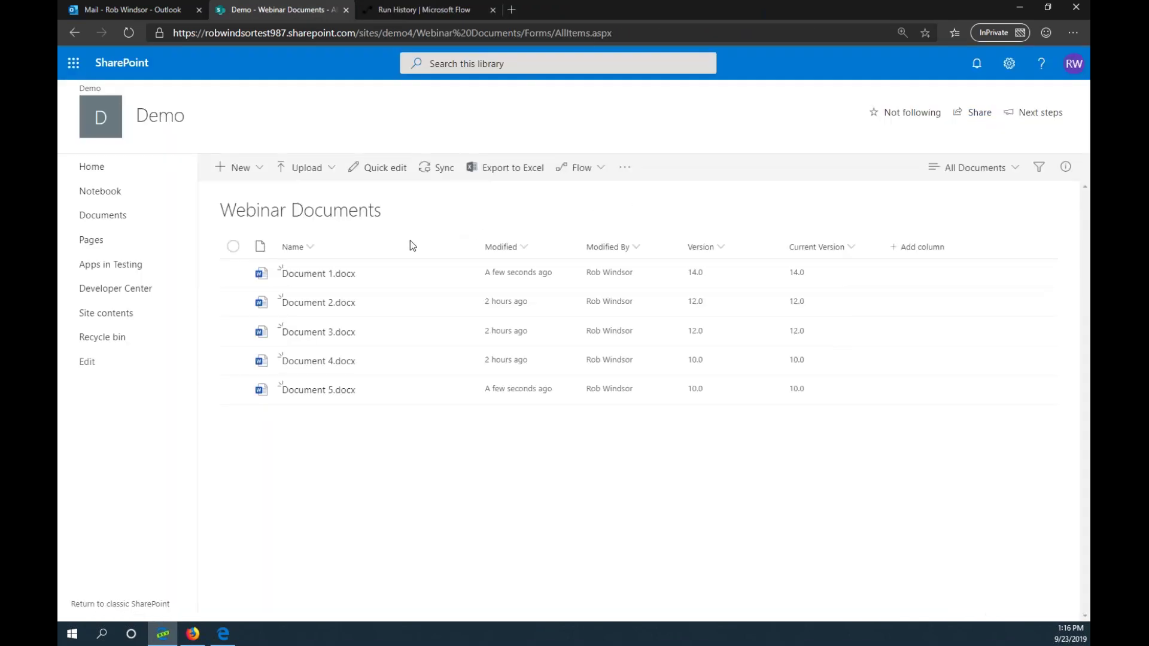
# - Append "Edit 7." to the text of Document 1.docx, close it and refresh the Webinar Documents library
pyautogui.click(328, 274)
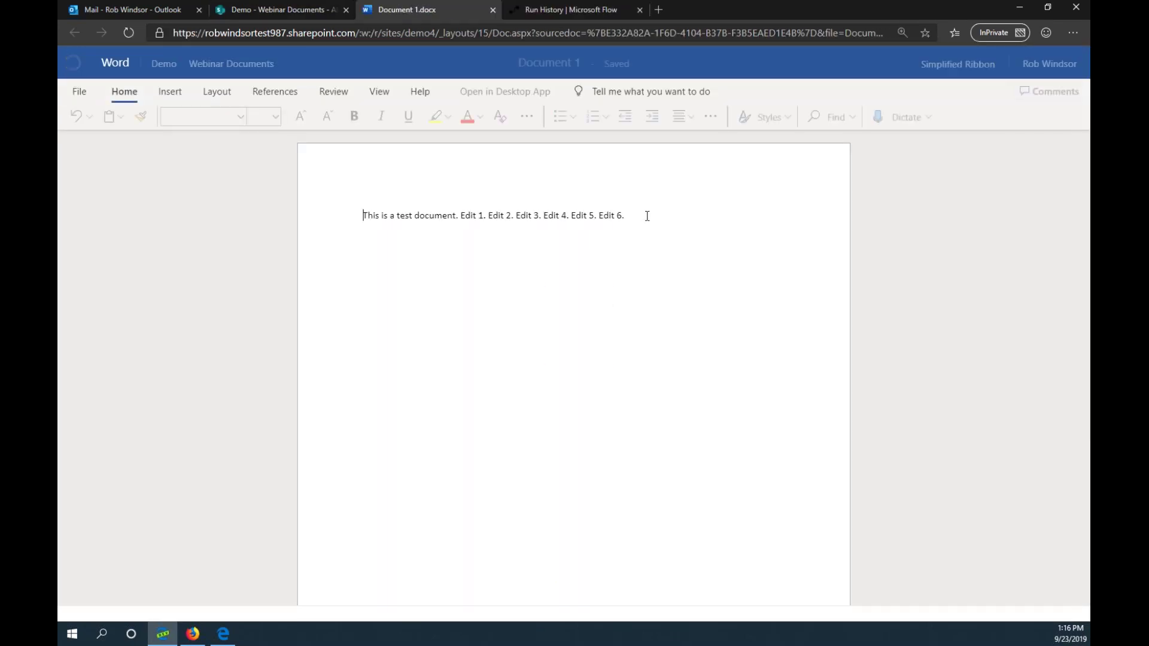
pyautogui.write('Edit')
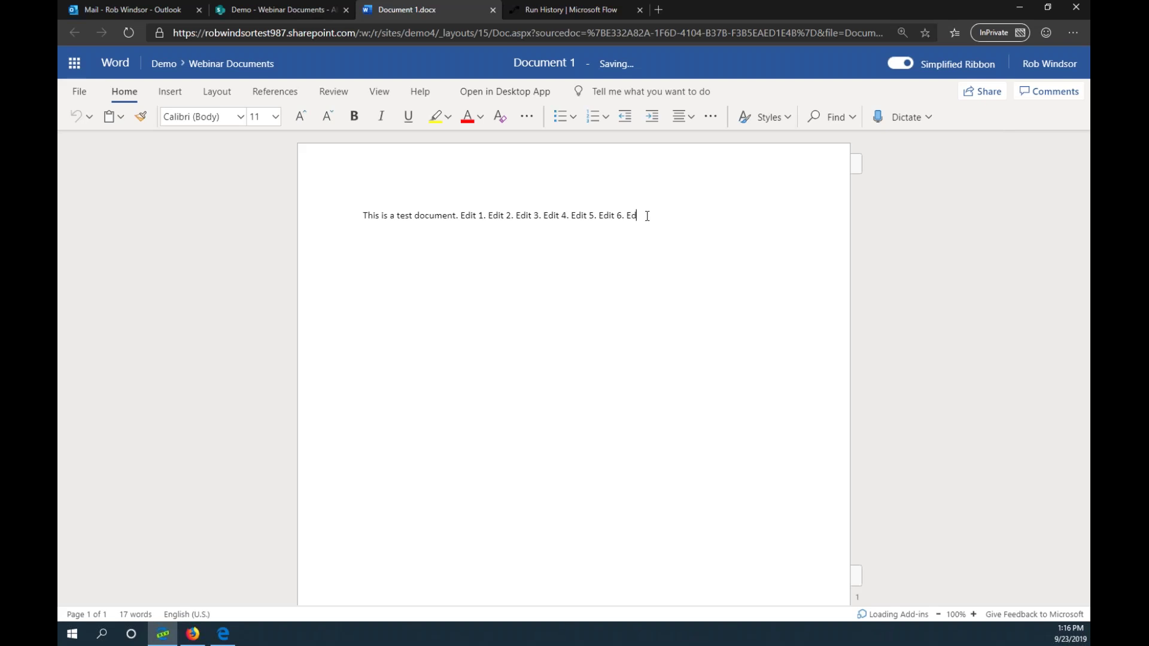
pyautogui.write(' 7.')
pyautogui.click(492, 9)
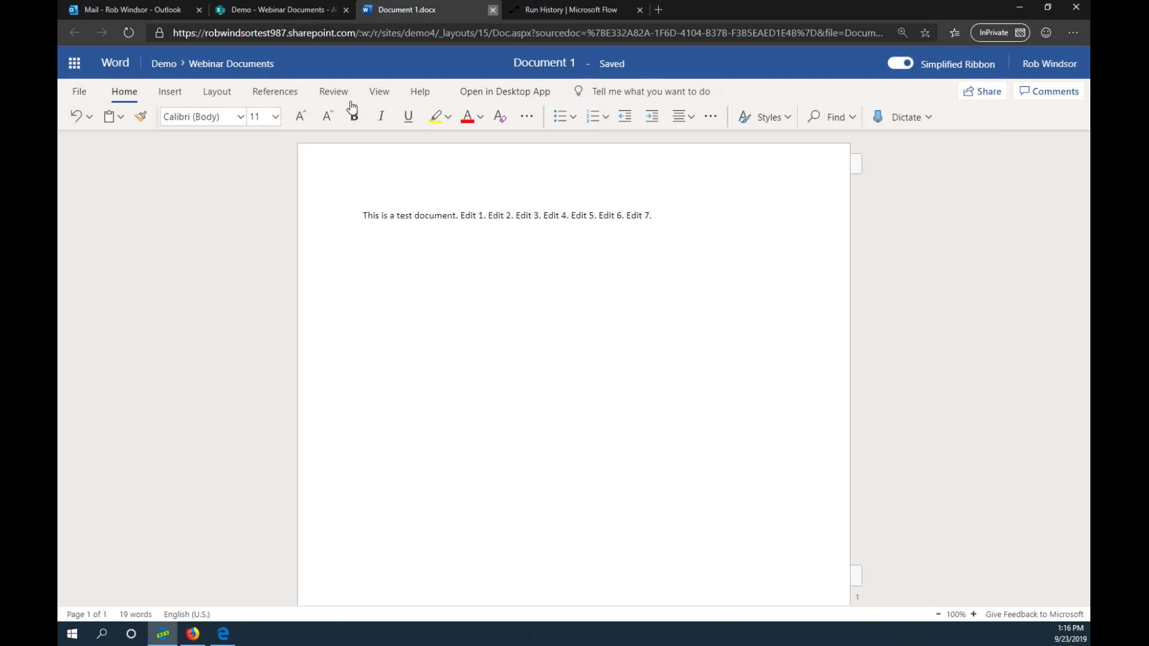
pyautogui.click(129, 32)
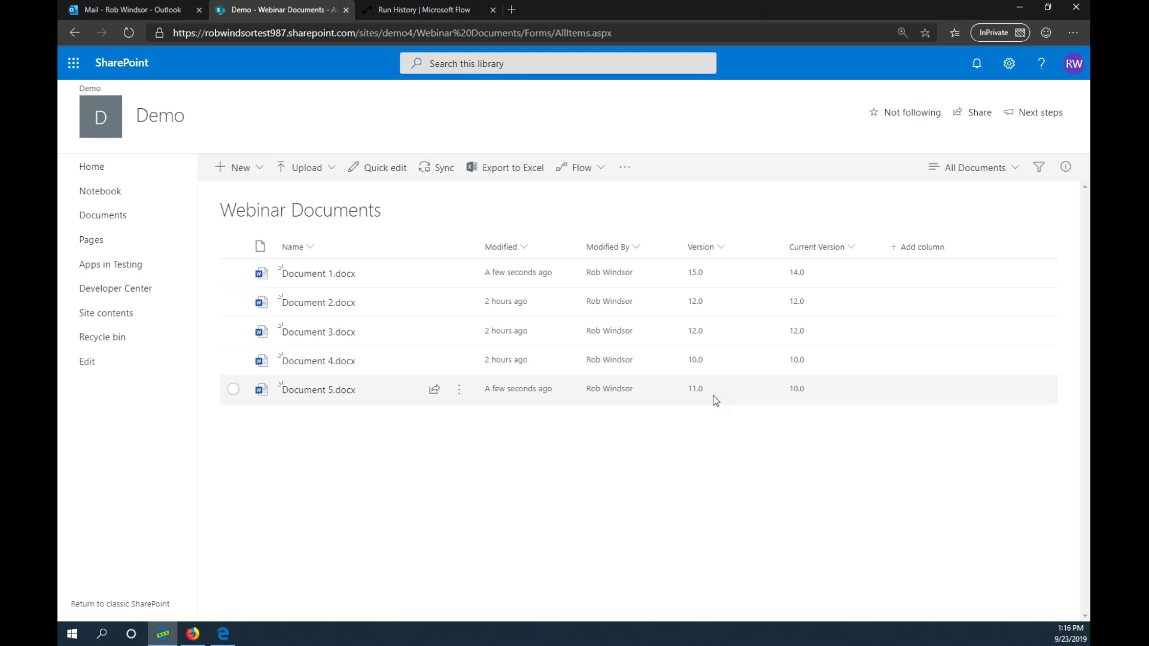
# - Open Document 1.docx and, leaving it open, run a test of Webinar Flow 001 with the self-performed trigger action
pyautogui.click(329, 274)
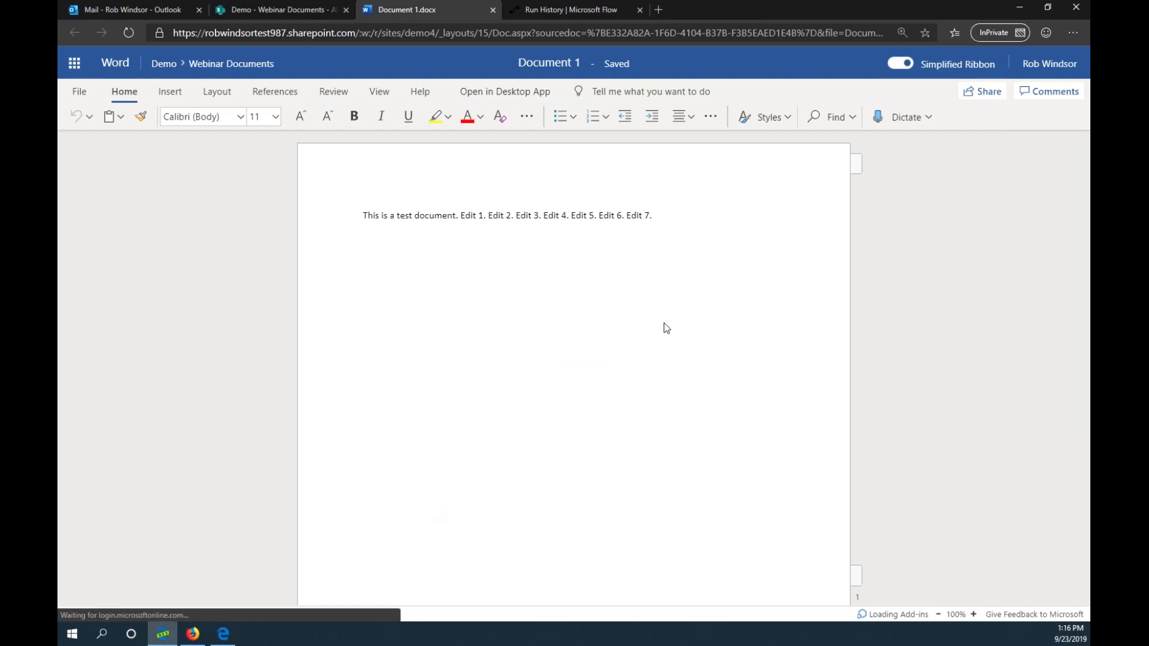
pyautogui.click(589, 10)
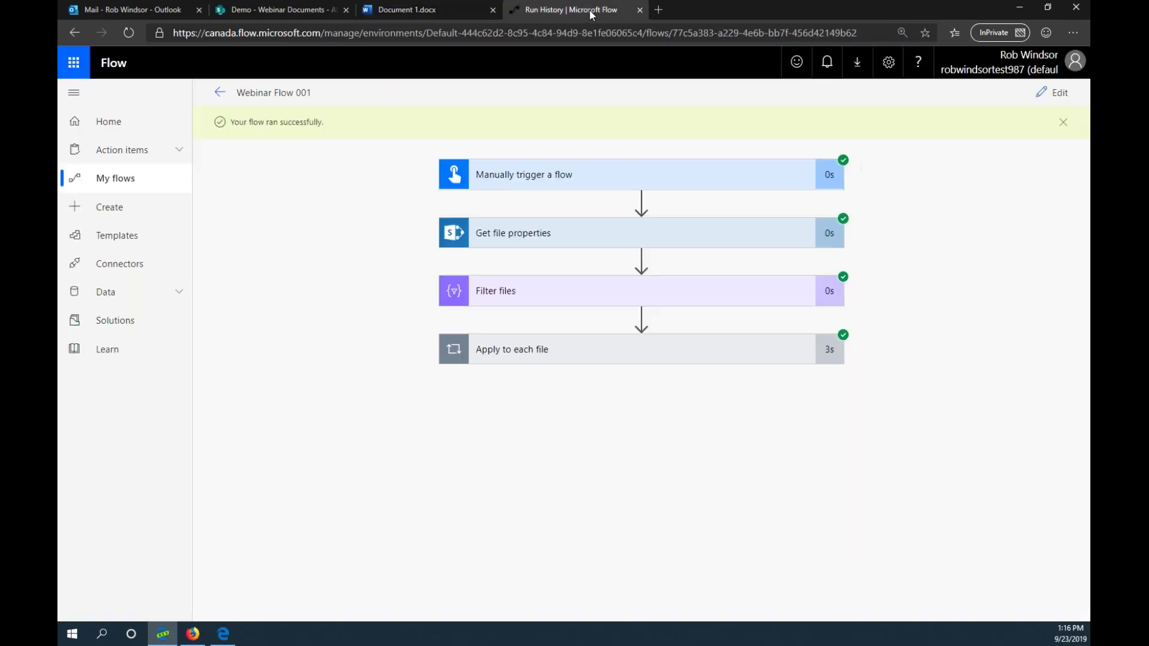
pyautogui.click(1057, 93)
pyautogui.click(1059, 94)
pyautogui.click(919, 194)
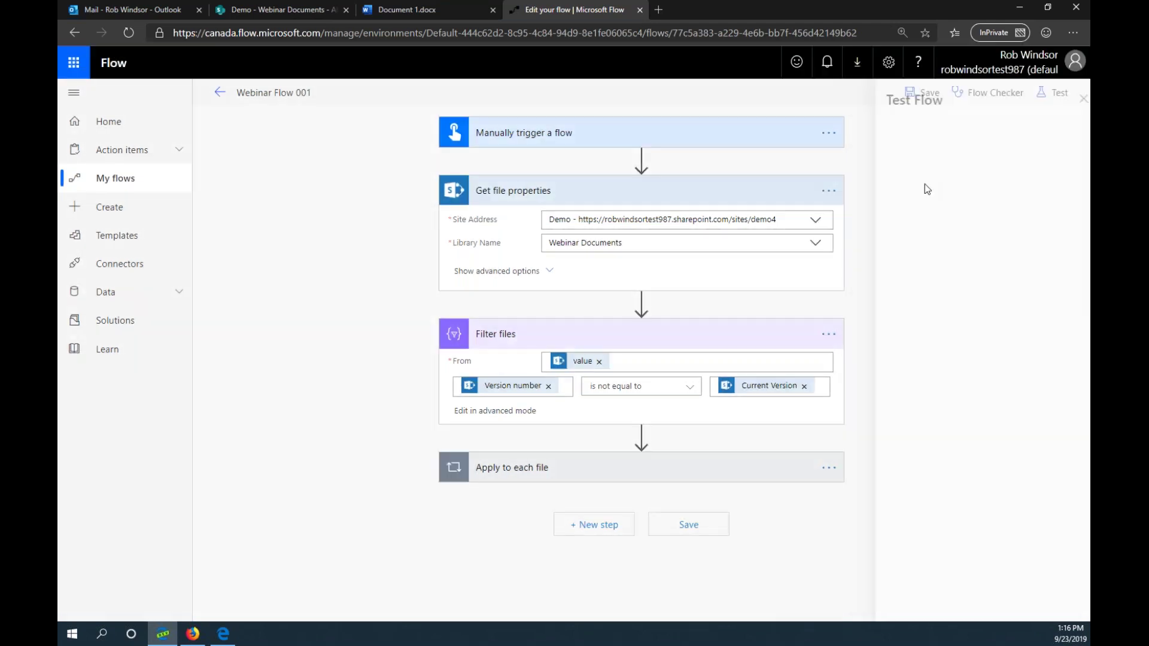
pyautogui.click(903, 599)
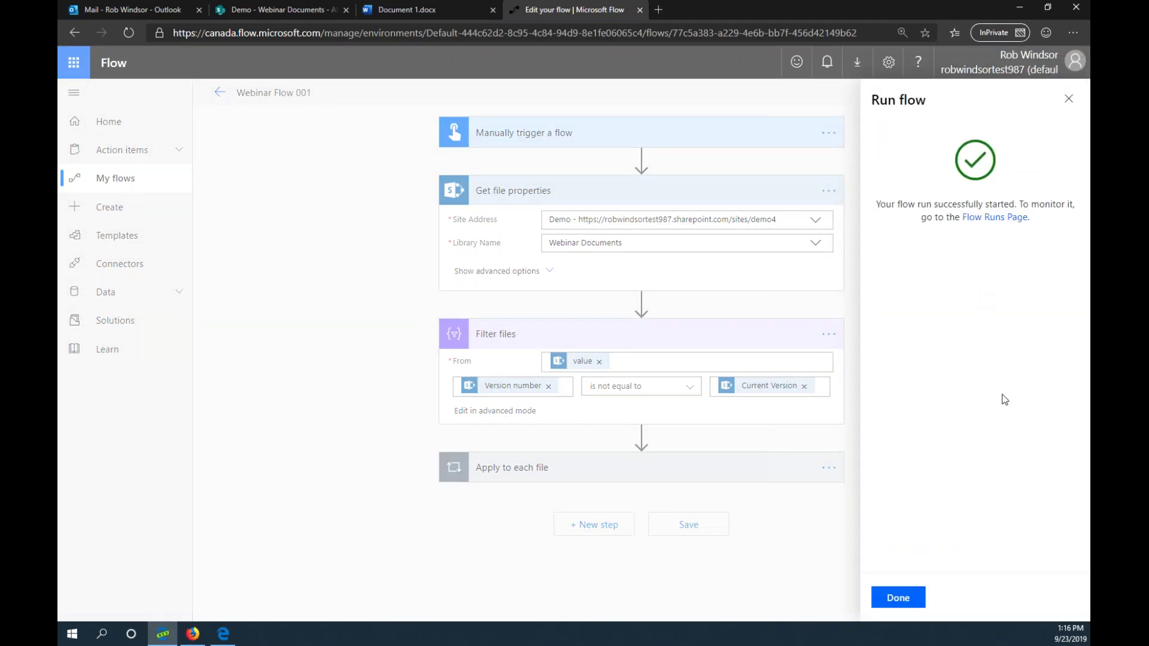
pyautogui.click(901, 598)
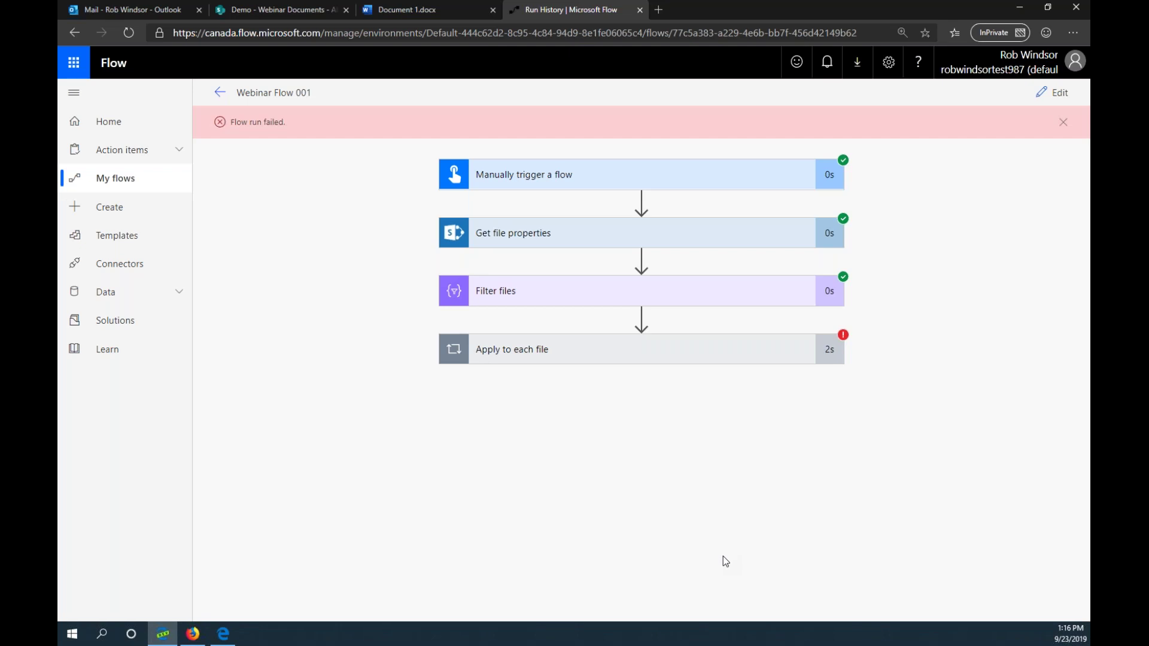
# - Examine the Update current version action's inputs and the error message in its output body, inside the run's Apply to each file loop
pyautogui.click(688, 360)
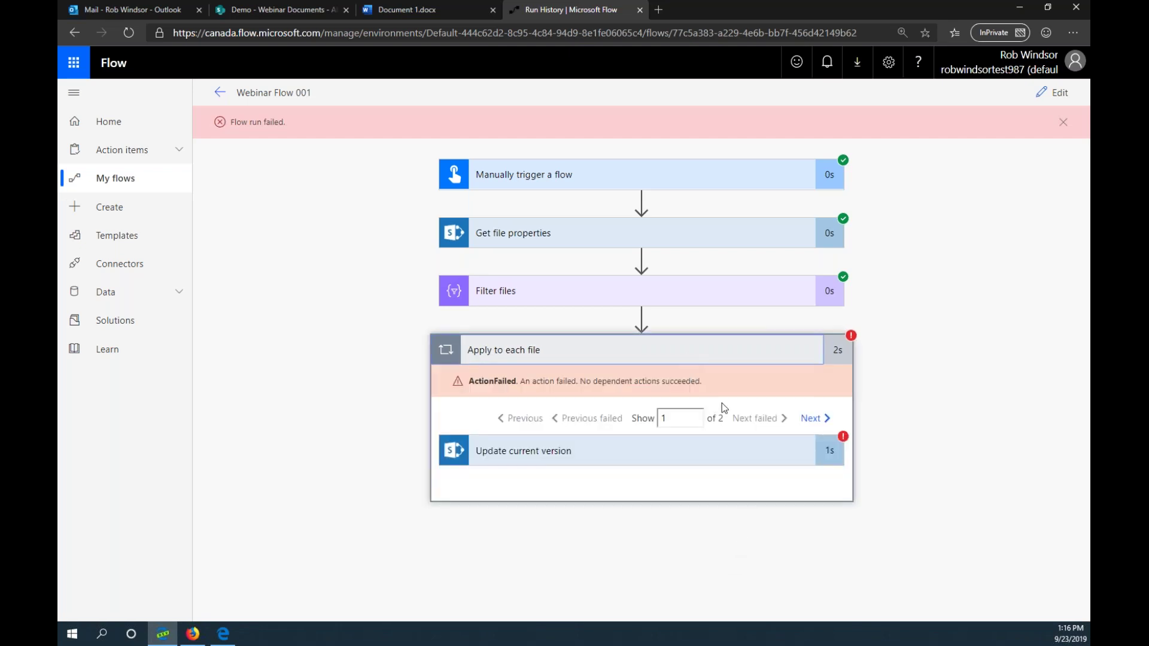
pyautogui.click(777, 449)
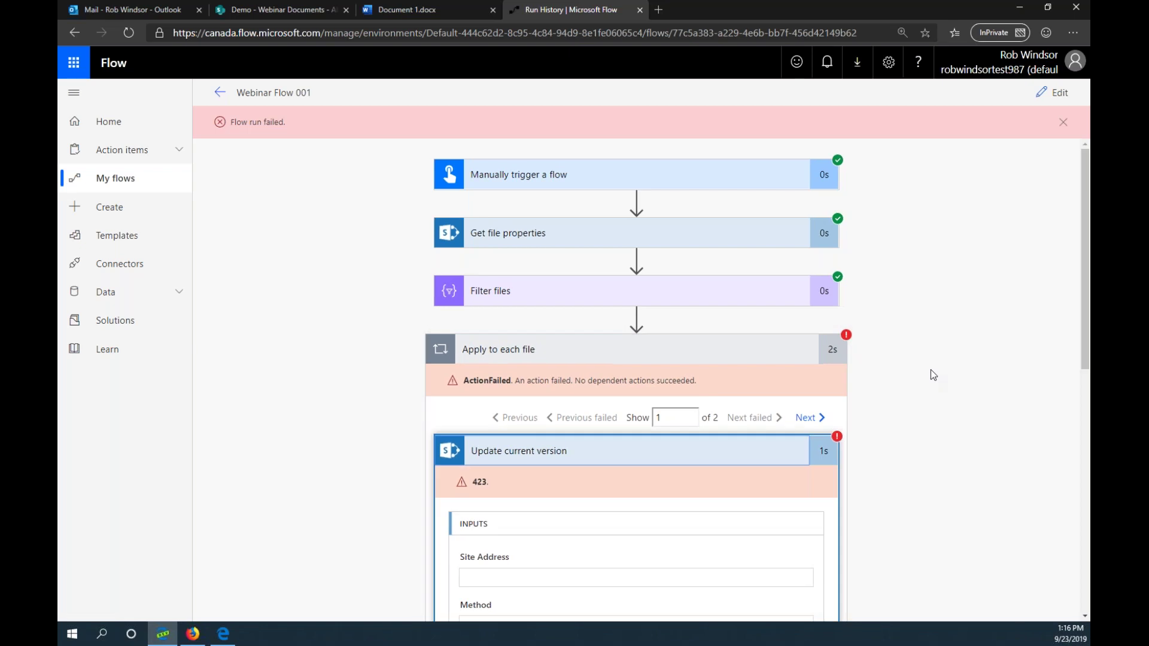
pyautogui.scroll(-4, 931, 369)
pyautogui.scroll(-1, 932, 369)
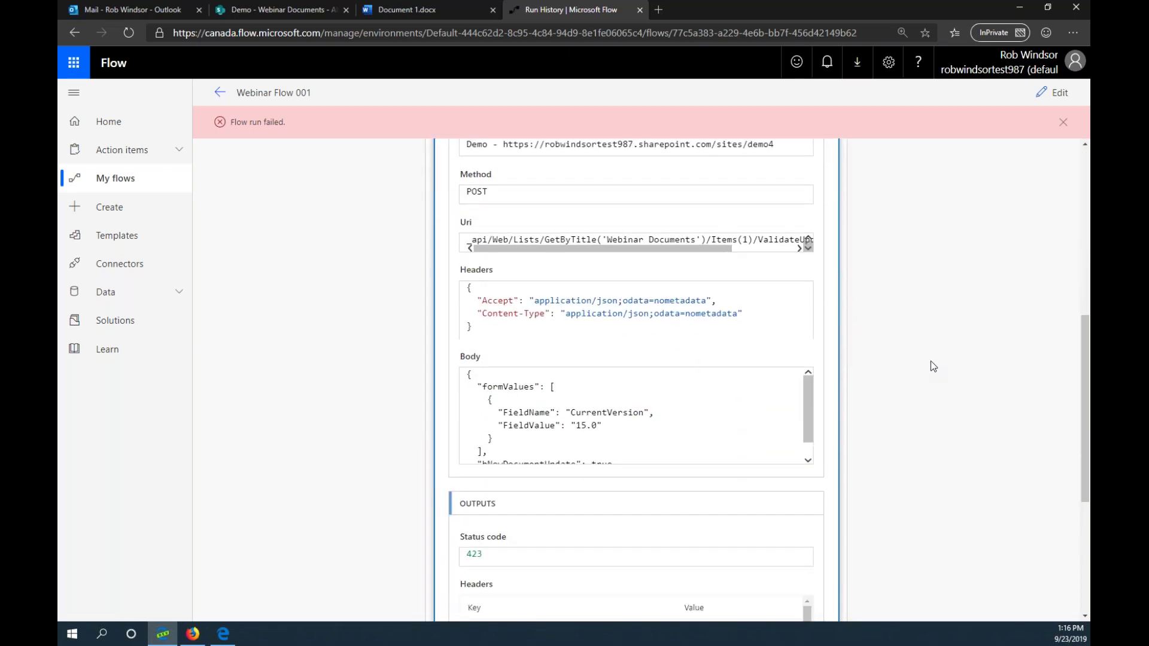
pyautogui.scroll(-5, 931, 361)
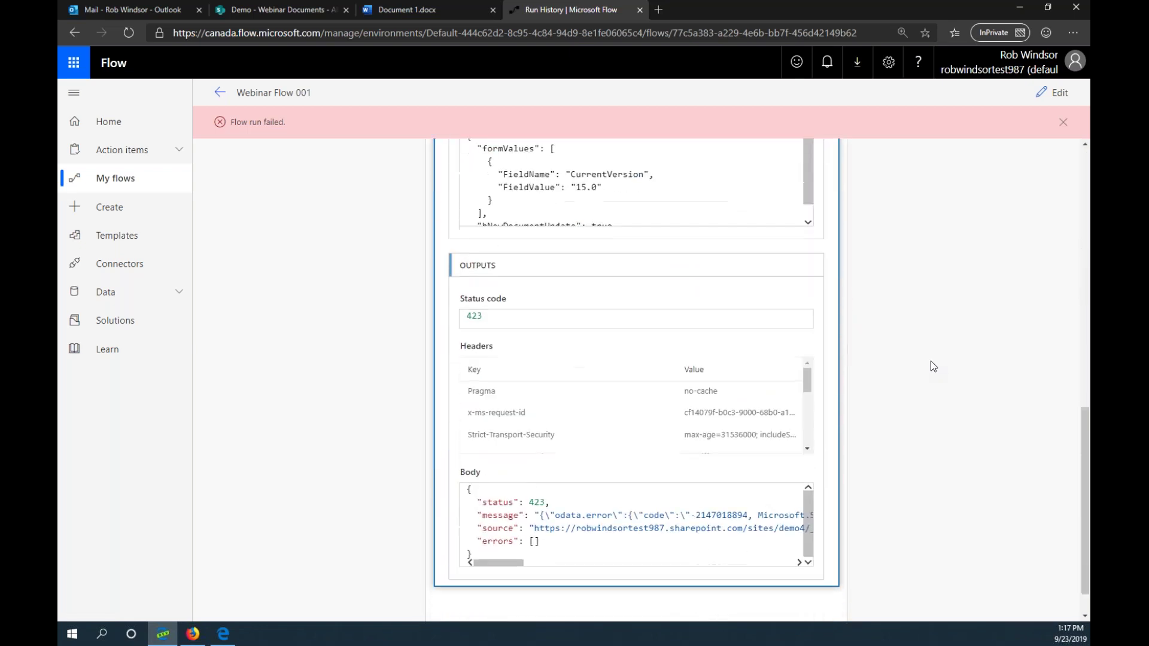
pyautogui.moveTo(507, 519); pyautogui.dragTo(688, 530)
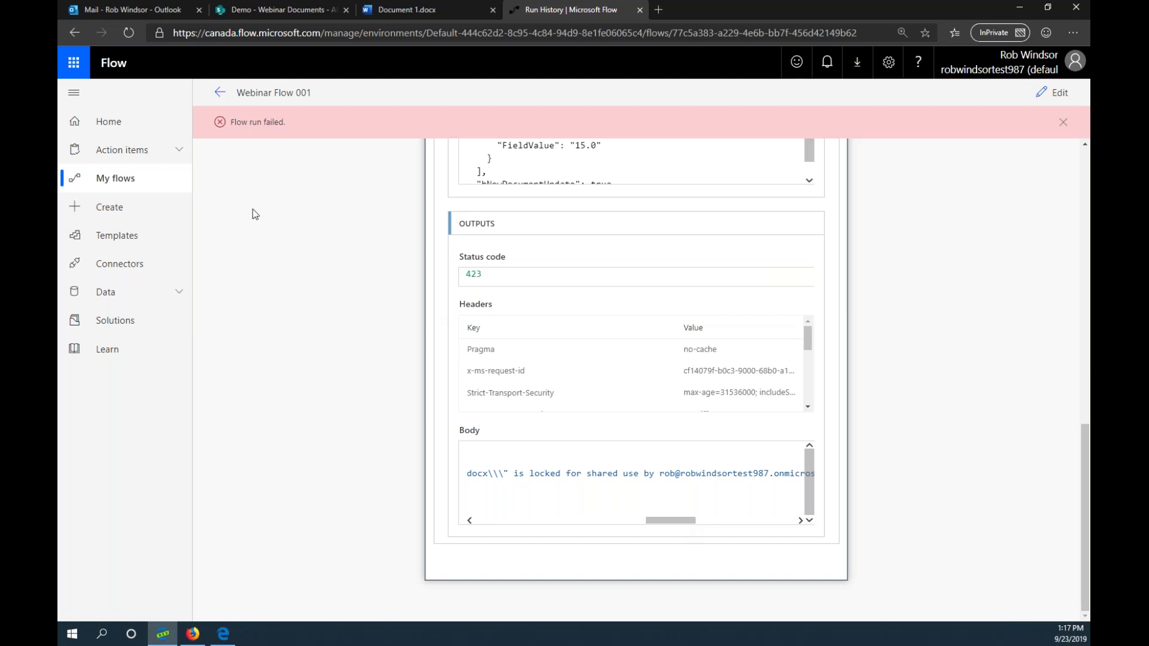
# - Open the most recent run from Webinar Flow 001's run history and read its full error details
pyautogui.click(220, 93)
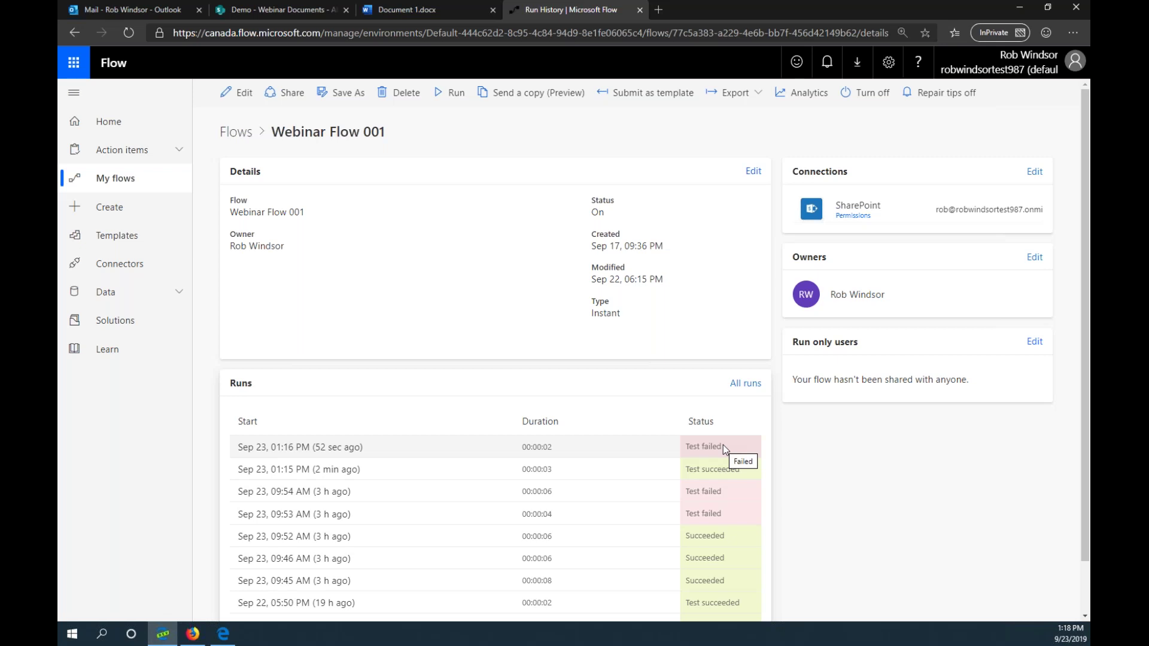
pyautogui.click(336, 447)
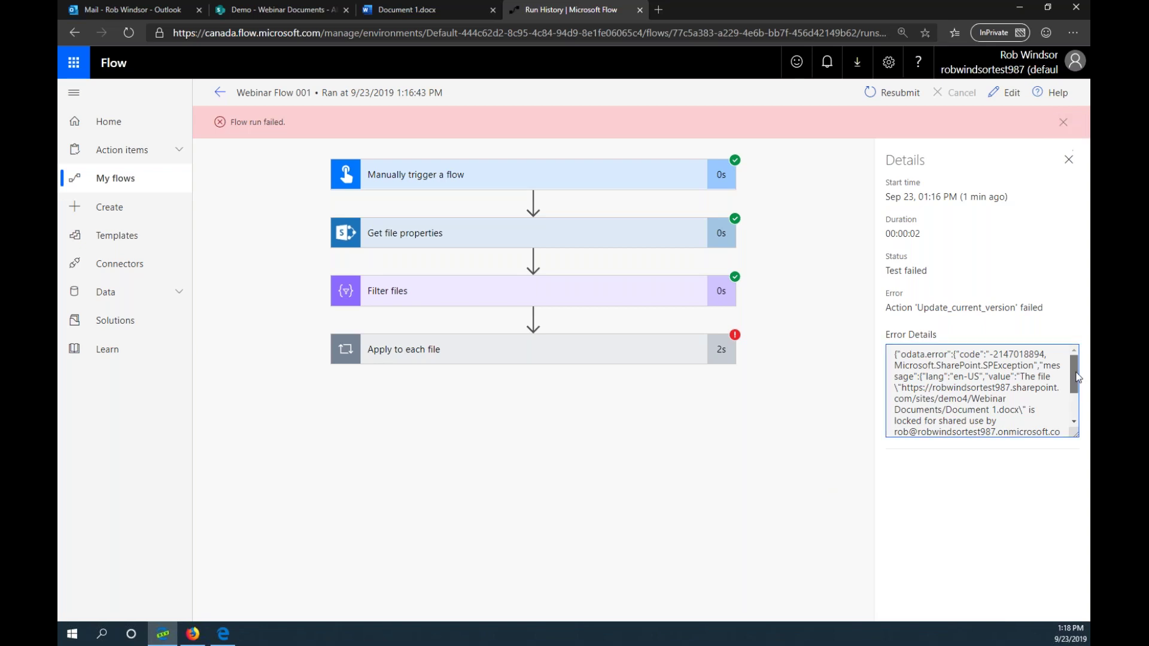
pyautogui.moveTo(1075, 373); pyautogui.dragTo(1077, 389)
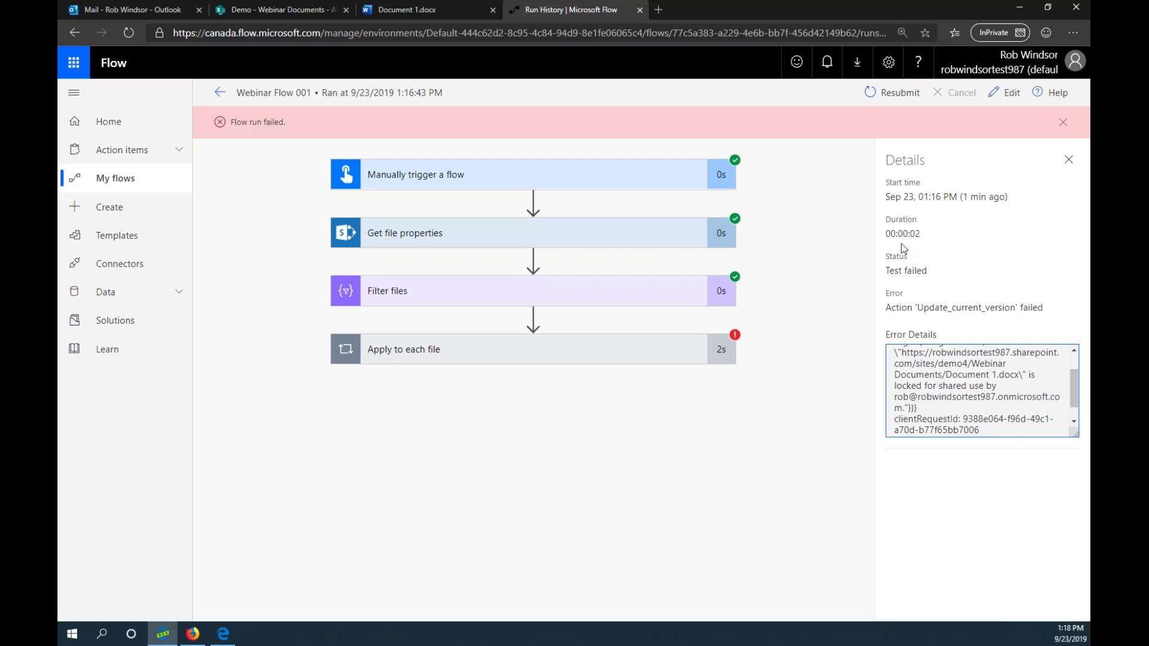
# - Review the list of all flow activity, and the usage and errors analytics of Webinar Flow 001
pyautogui.click(828, 63)
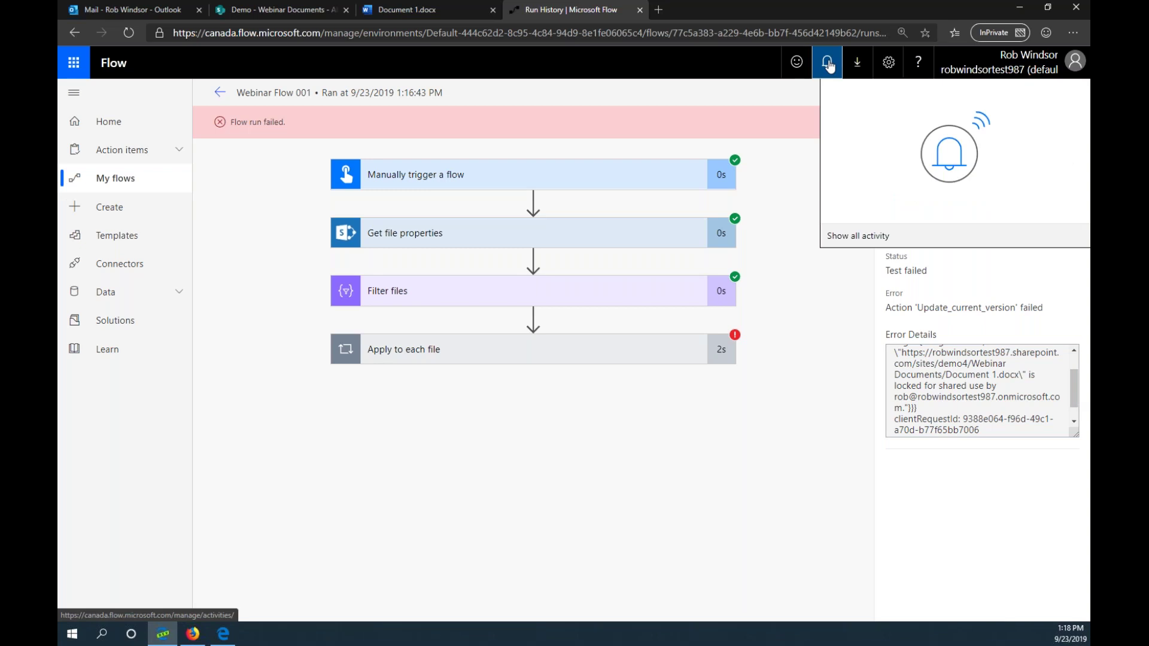
pyautogui.click(857, 237)
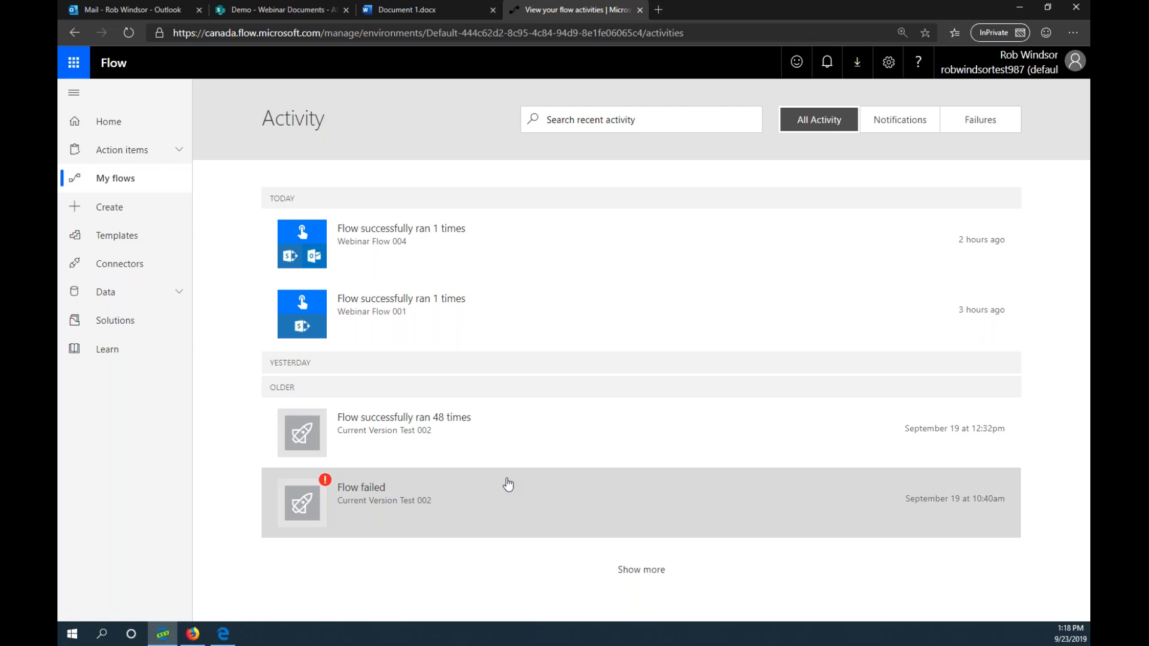
pyautogui.click(115, 180)
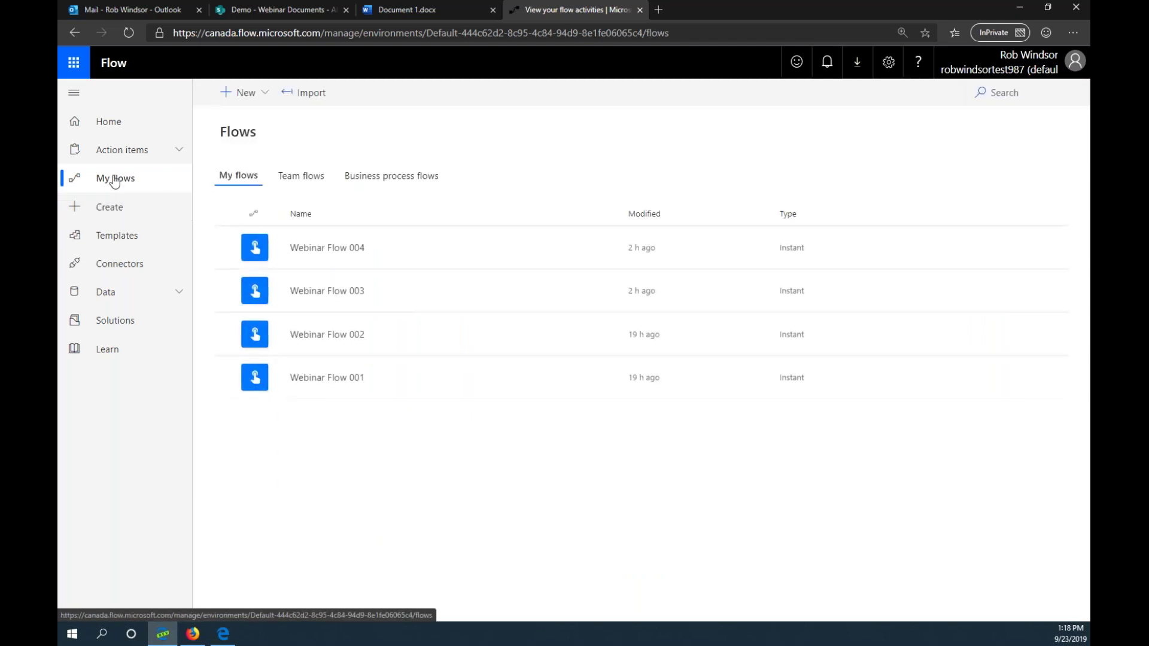
pyautogui.click(335, 379)
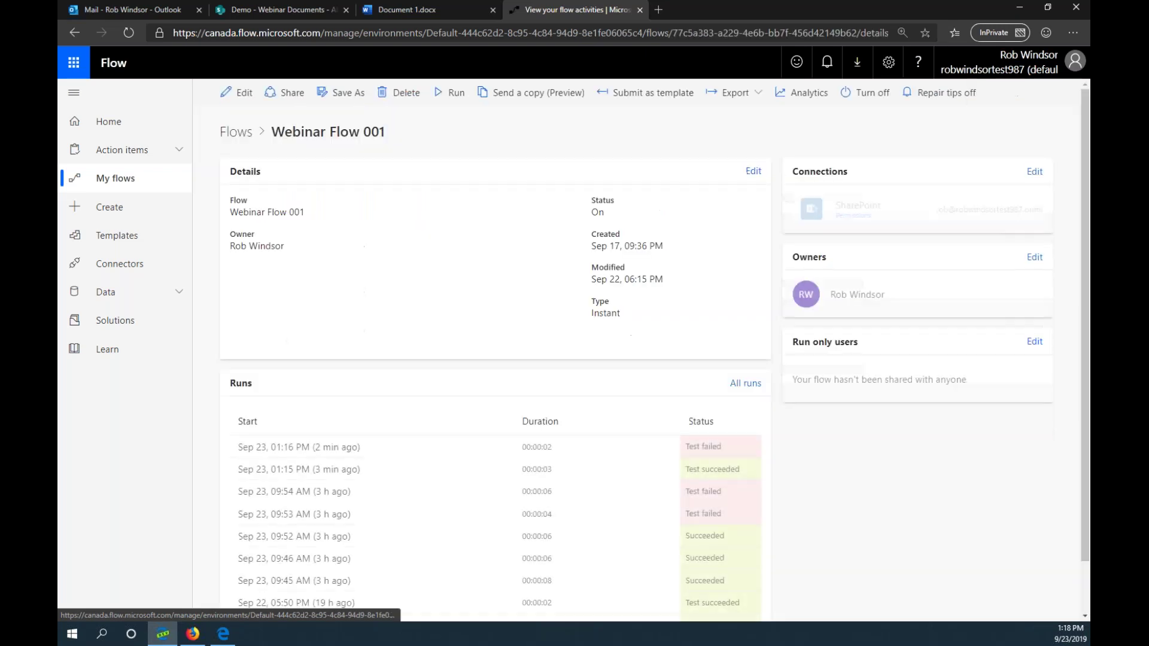
pyautogui.click(810, 93)
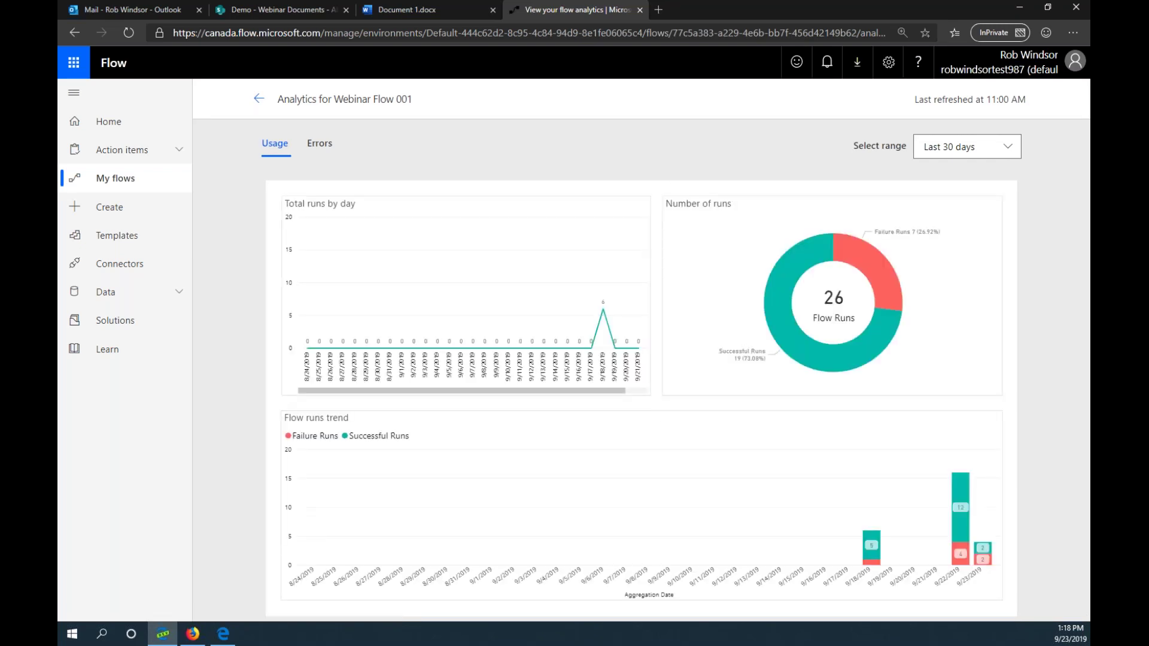
pyautogui.click(337, 151)
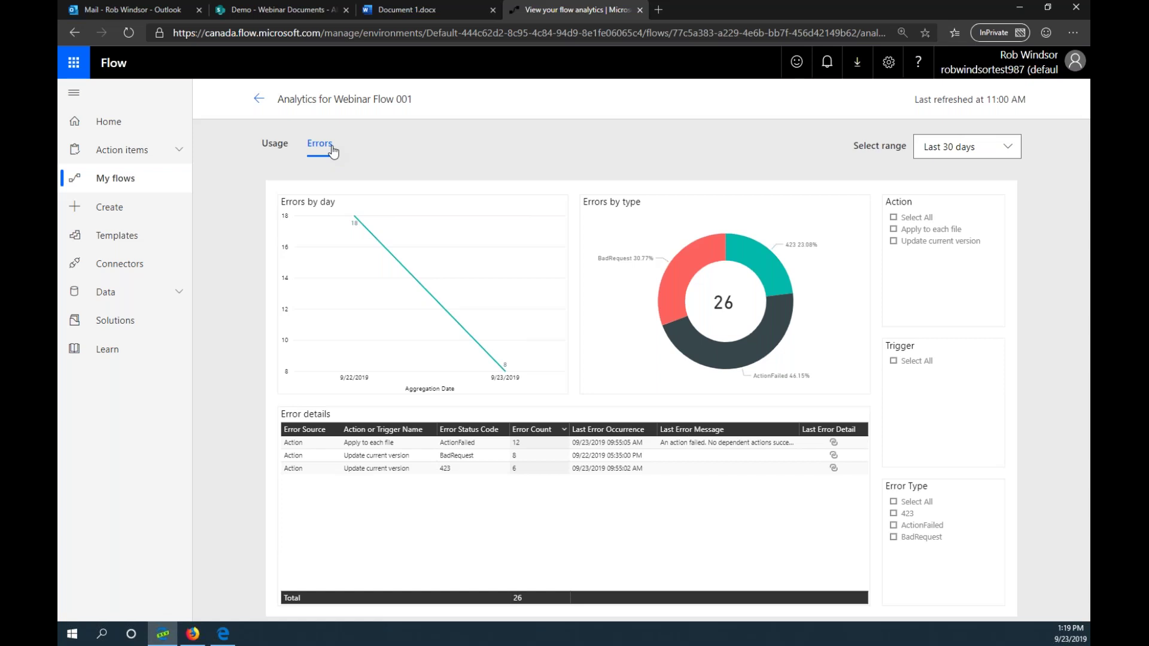
# - Open Webinar Flow 002 from the list of flows for editing
pyautogui.click(121, 179)
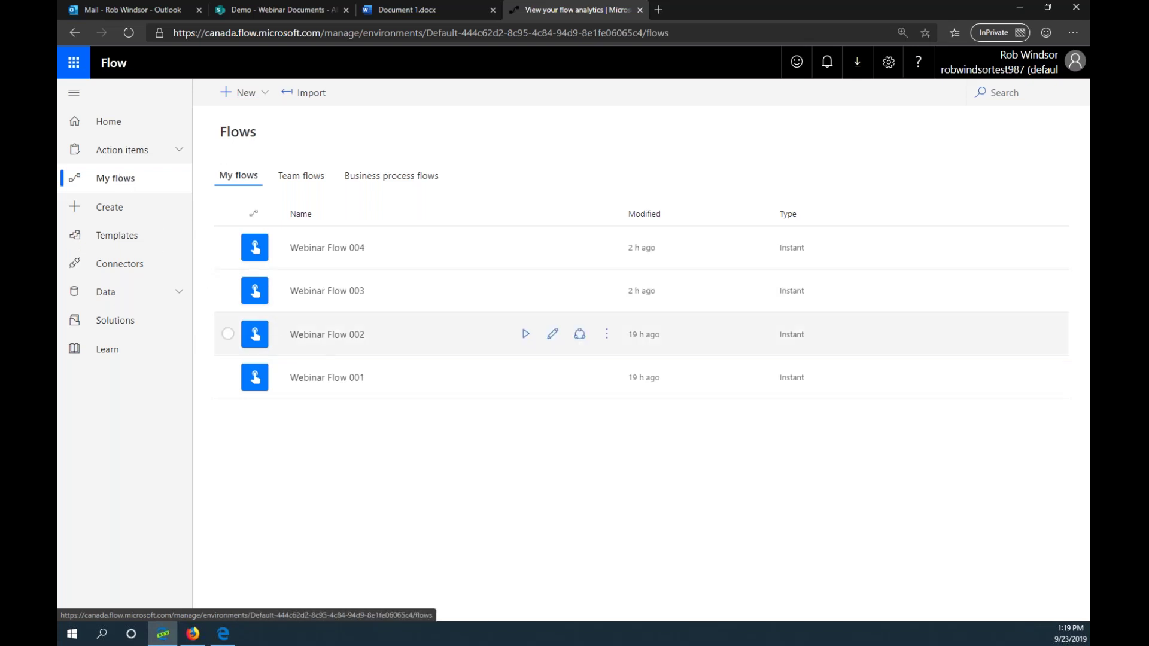
pyautogui.click(327, 336)
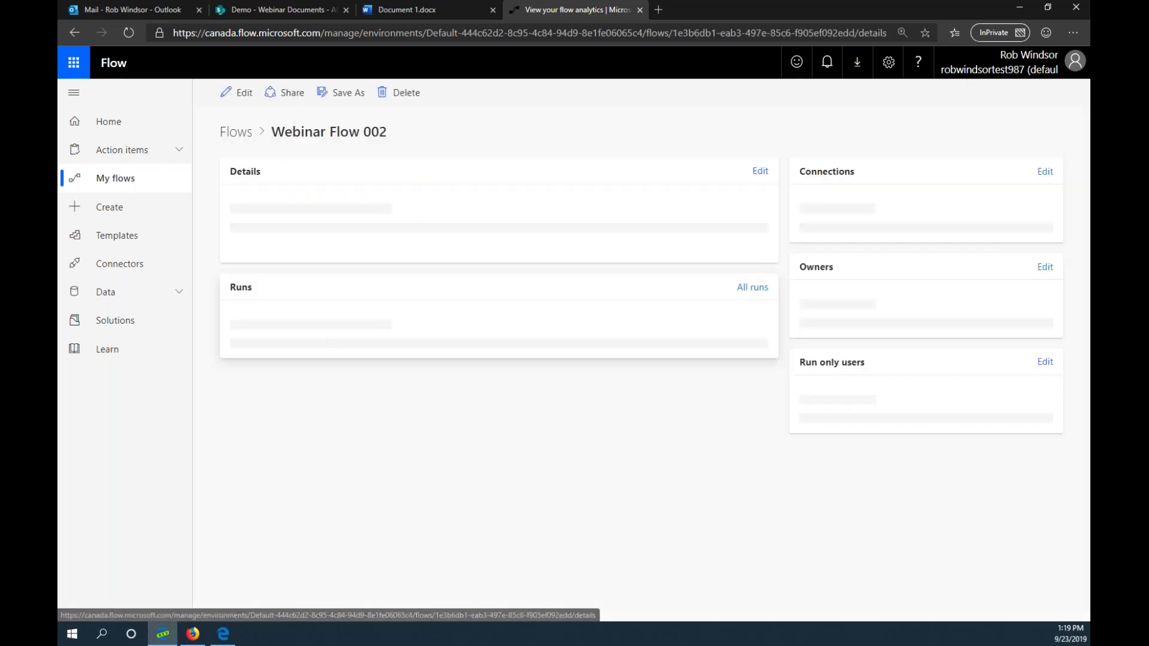
pyautogui.click(238, 93)
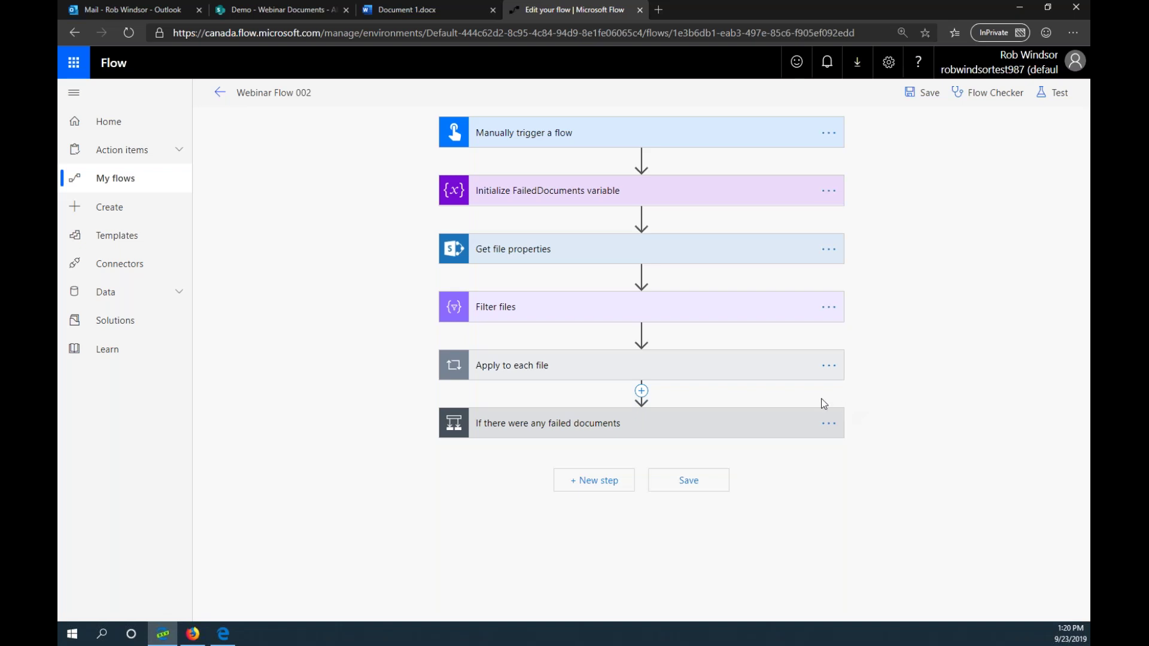
# - Expand the Initialize FailedDocuments variable, Get file properties and Filter files actions to review their settings
pyautogui.click(706, 202)
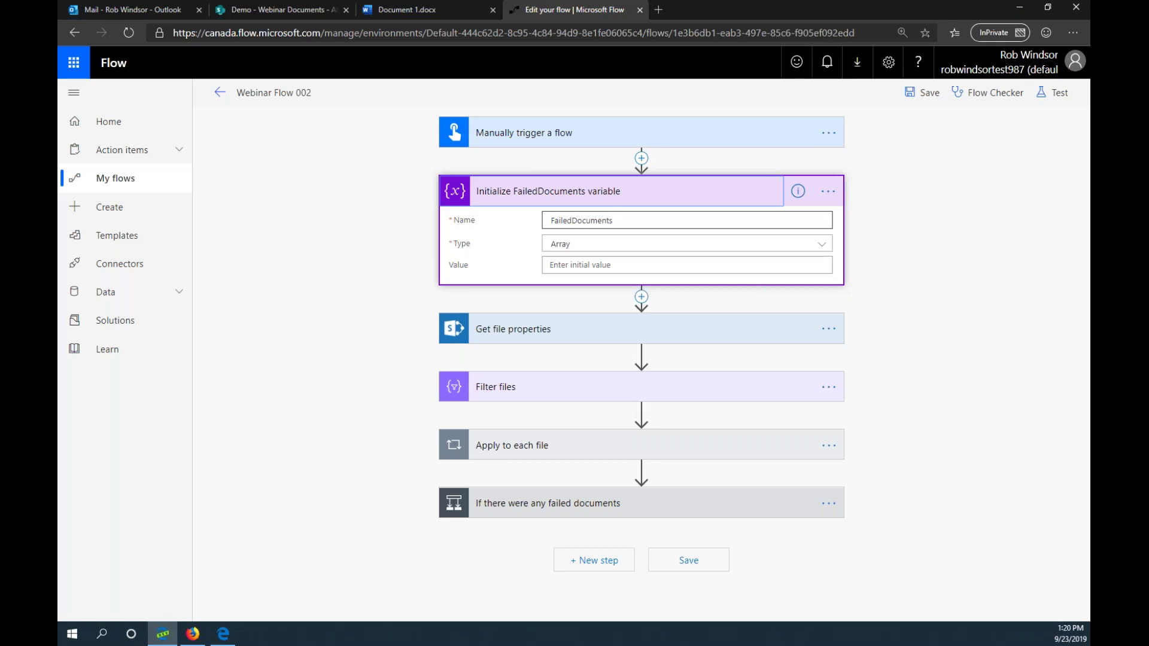
pyautogui.click(721, 334)
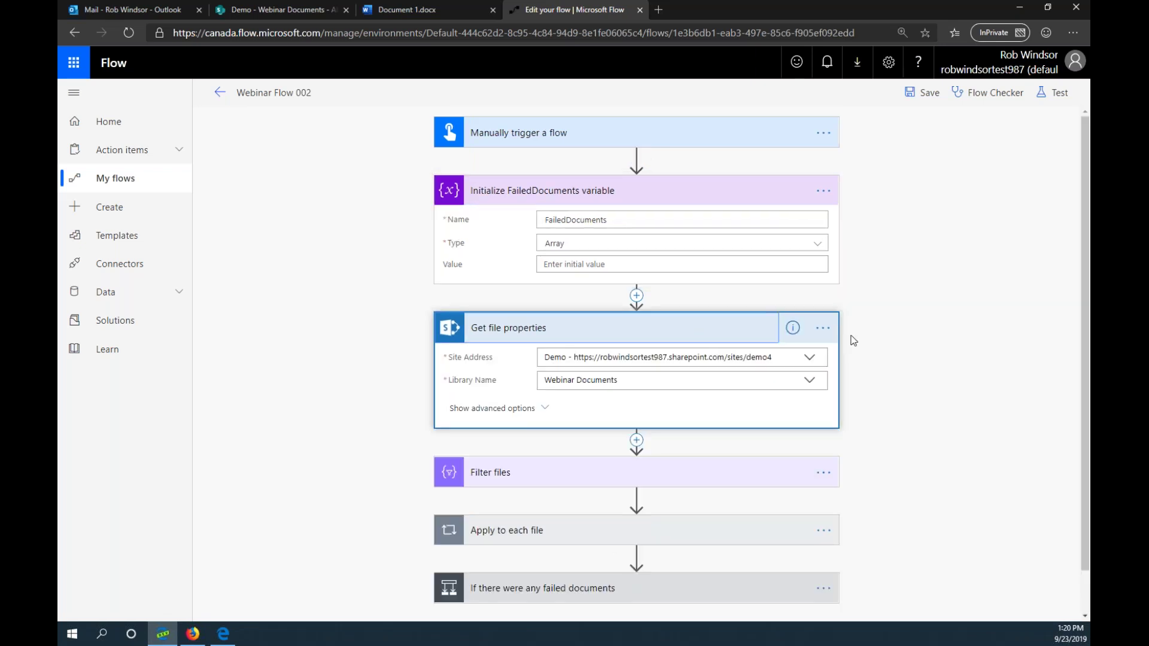
pyautogui.scroll(-1, 886, 336)
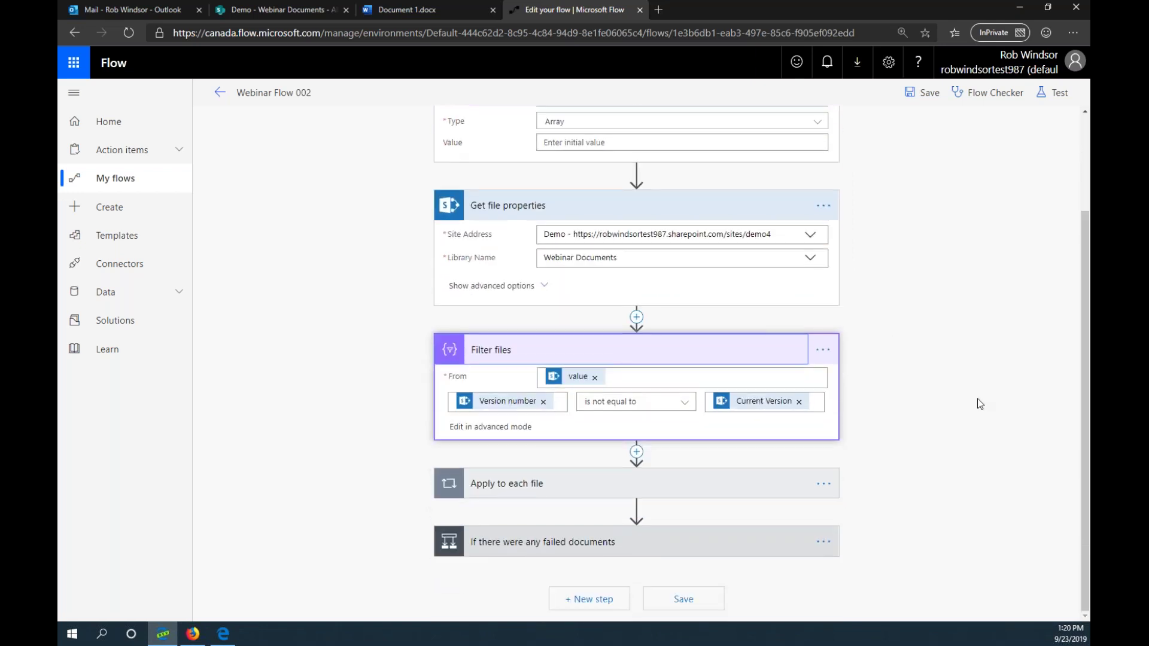
# - Examine the Apply to each file loop, including its Update current version and Append file name to FailedDocuments array actions
pyautogui.click(765, 485)
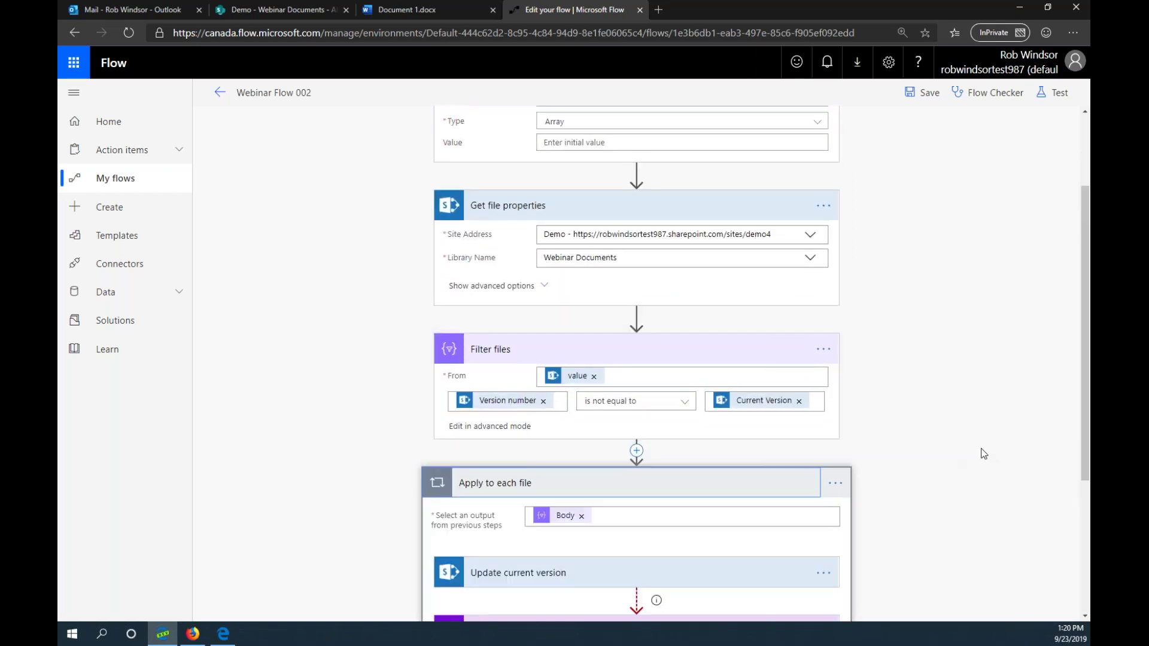
pyautogui.scroll(-4, 984, 454)
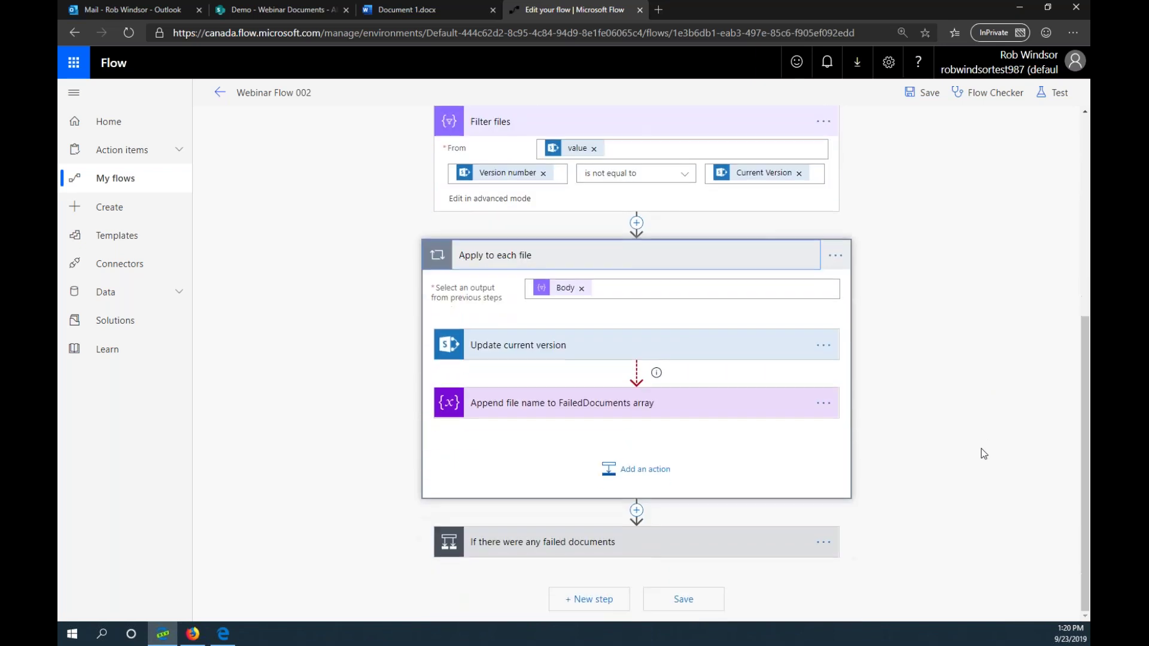
pyautogui.click(777, 346)
pyautogui.scroll(-3, 940, 358)
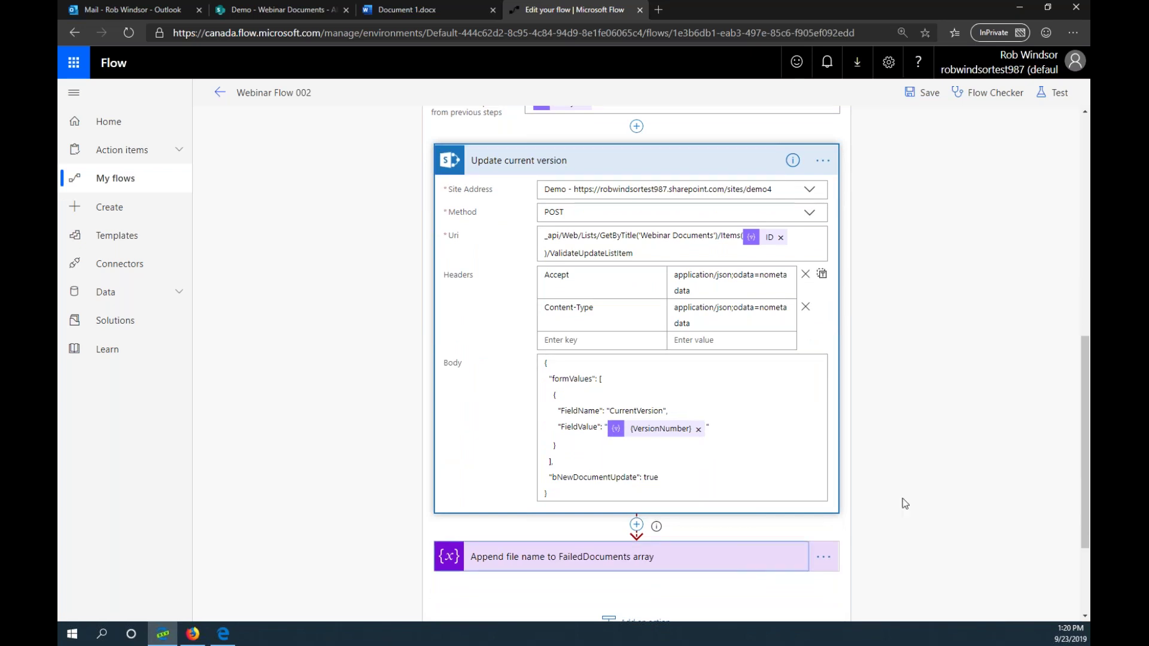
pyautogui.scroll(-3, 952, 491)
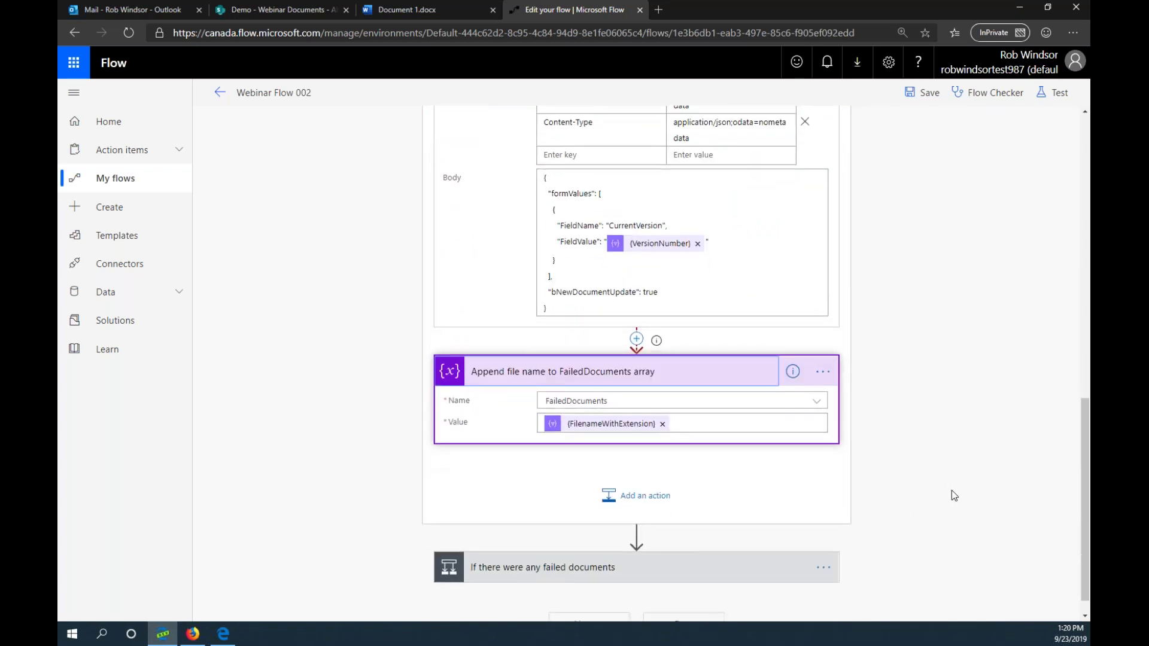
pyautogui.scroll(1, 951, 490)
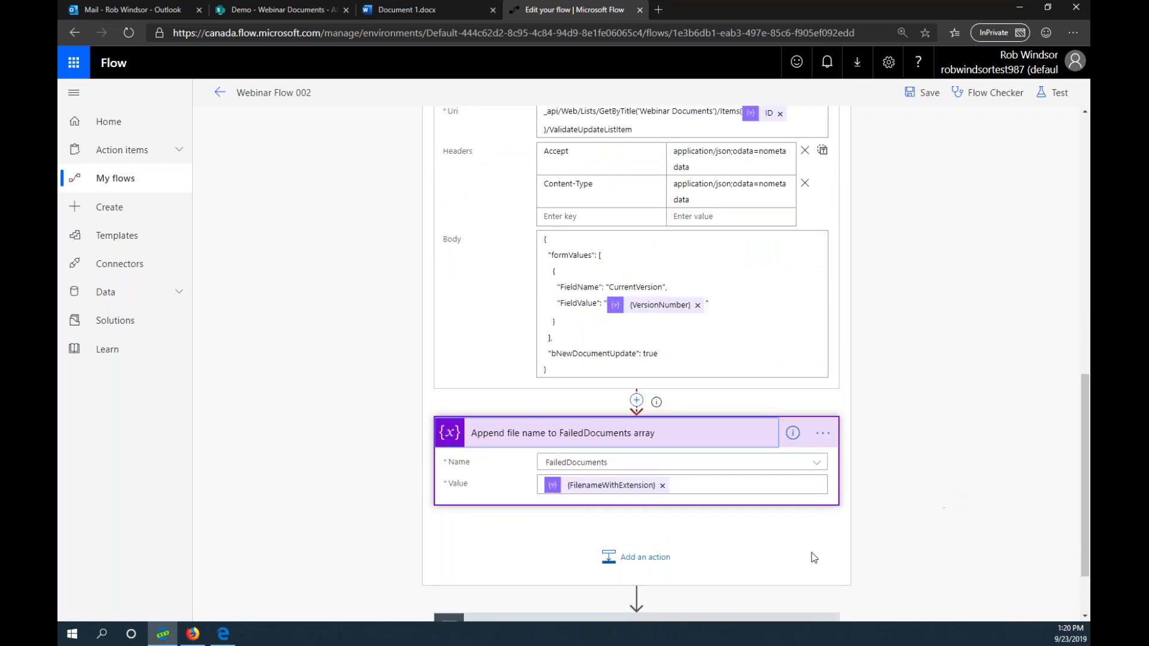
pyautogui.moveTo(608, 494)
pyautogui.moveTo(1082, 465); pyautogui.dragTo(1084, 219)
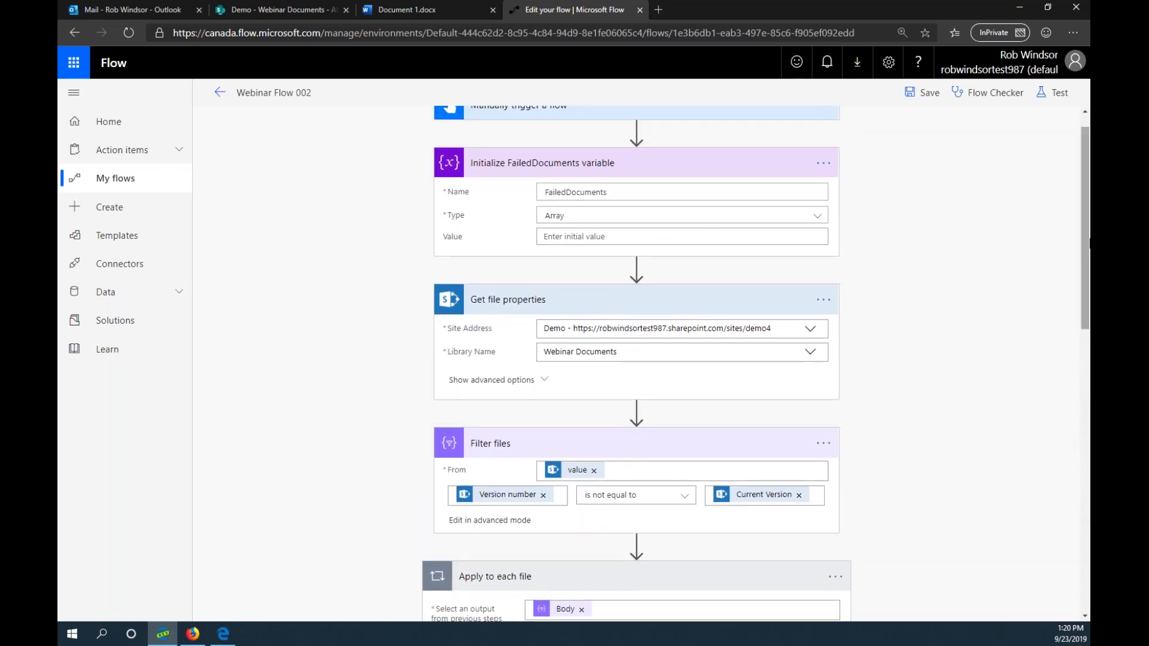
pyautogui.moveTo(1084, 250); pyautogui.dragTo(1061, 487)
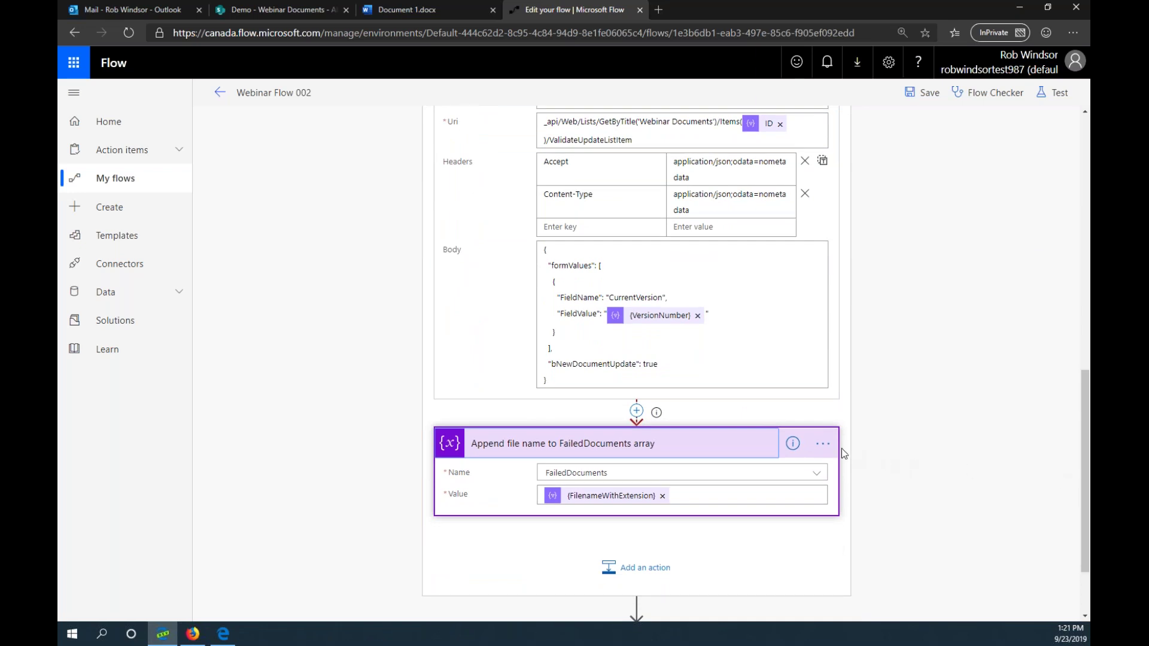
# - Review the run-after conditions of the Append file name to FailedDocuments array action, leaving the dialog without saving changes
pyautogui.click(823, 449)
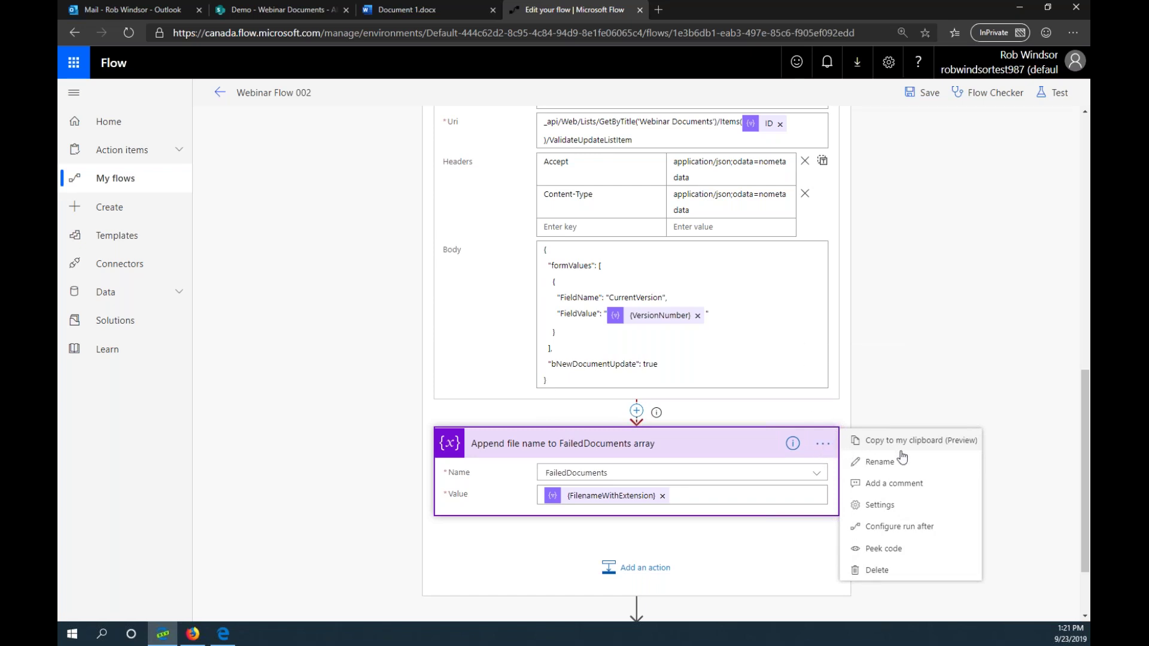
pyautogui.click(900, 528)
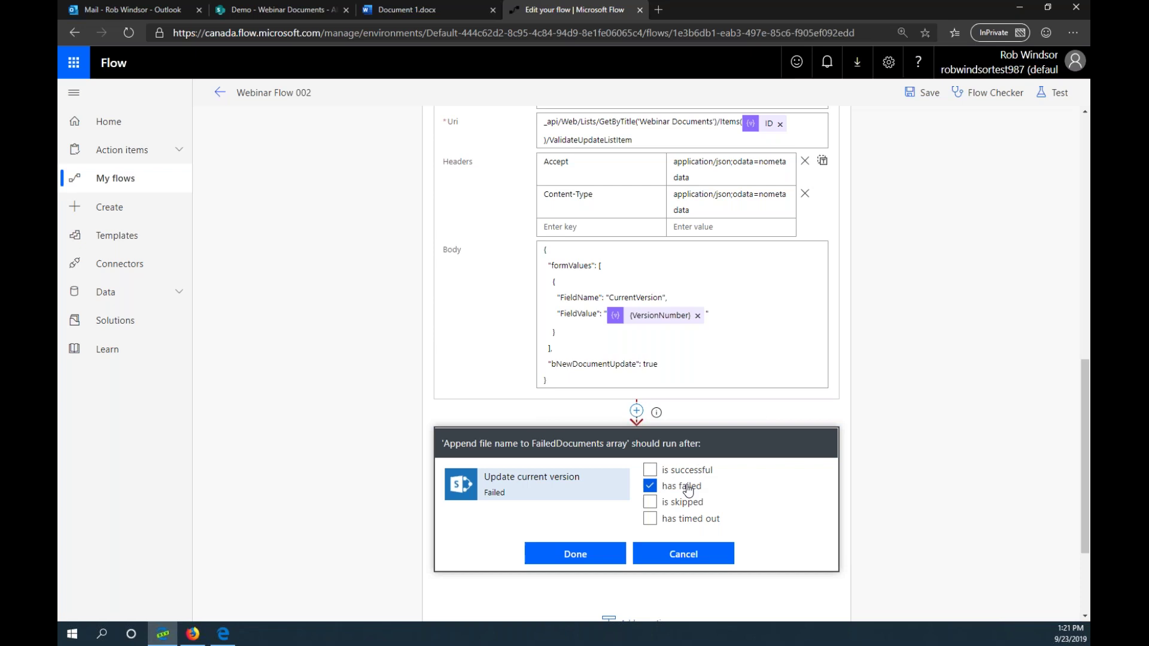
pyautogui.click(651, 470)
pyautogui.click(650, 486)
pyautogui.click(650, 486)
pyautogui.click(651, 471)
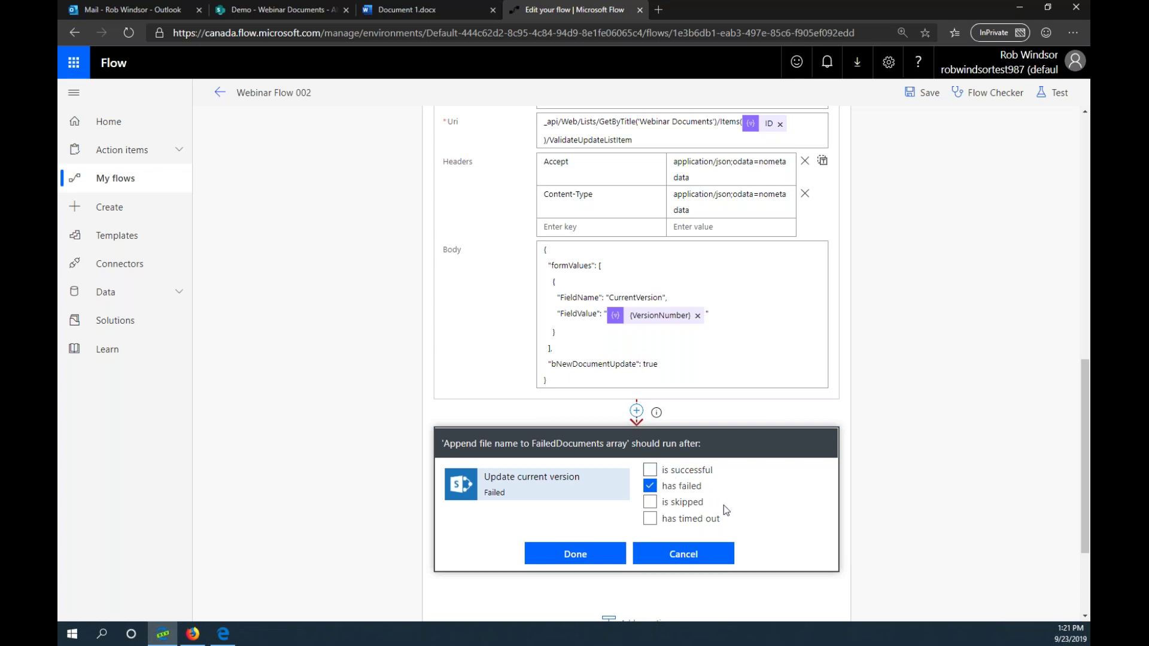
pyautogui.click(717, 555)
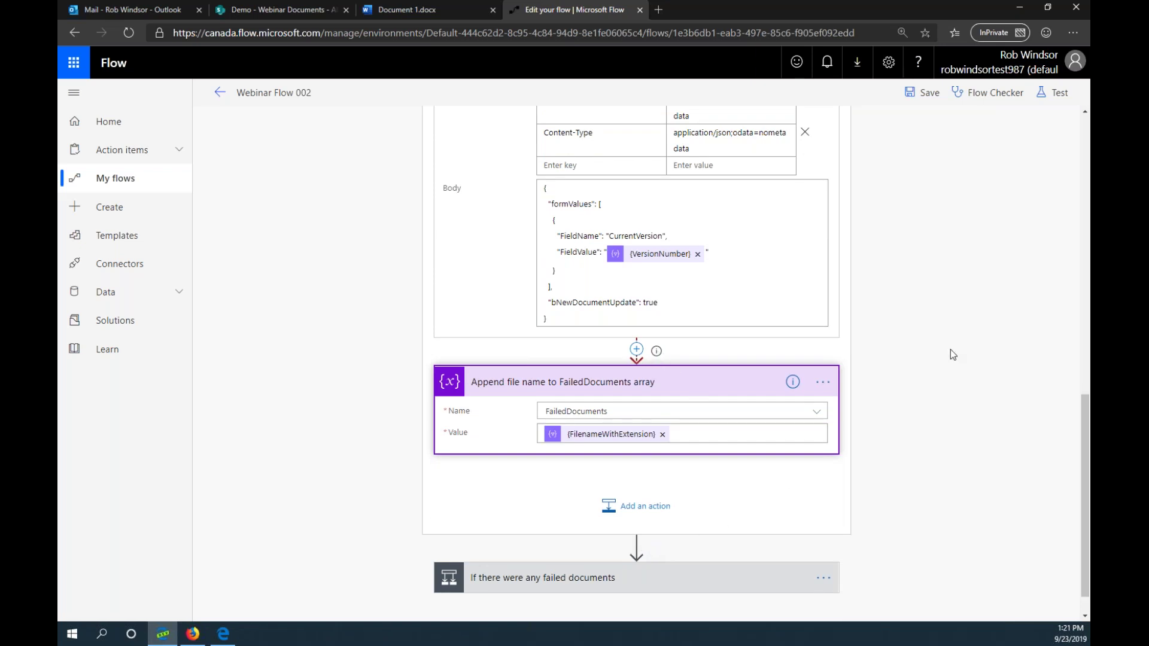
pyautogui.click(658, 354)
pyautogui.moveTo(658, 353)
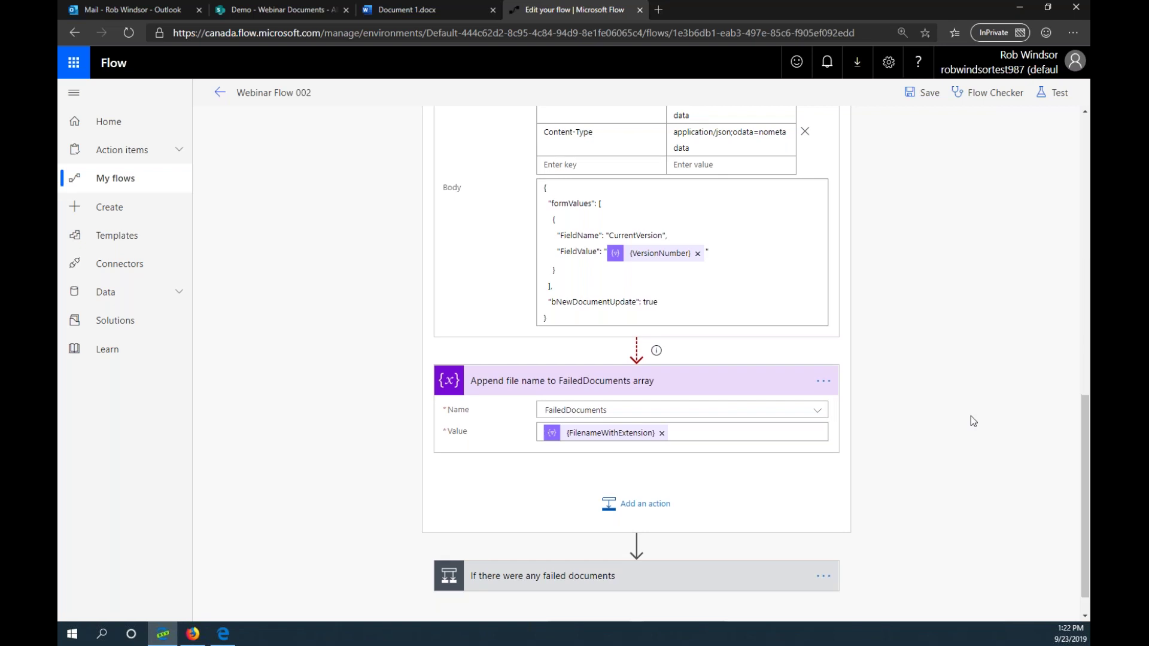
# - Examine the If there were any failed documents condition with its Send an email and Join failed document names actions
pyautogui.scroll(-1, 970, 416)
pyautogui.click(767, 543)
pyautogui.scroll(-2, 978, 477)
pyautogui.scroll(-3, 980, 479)
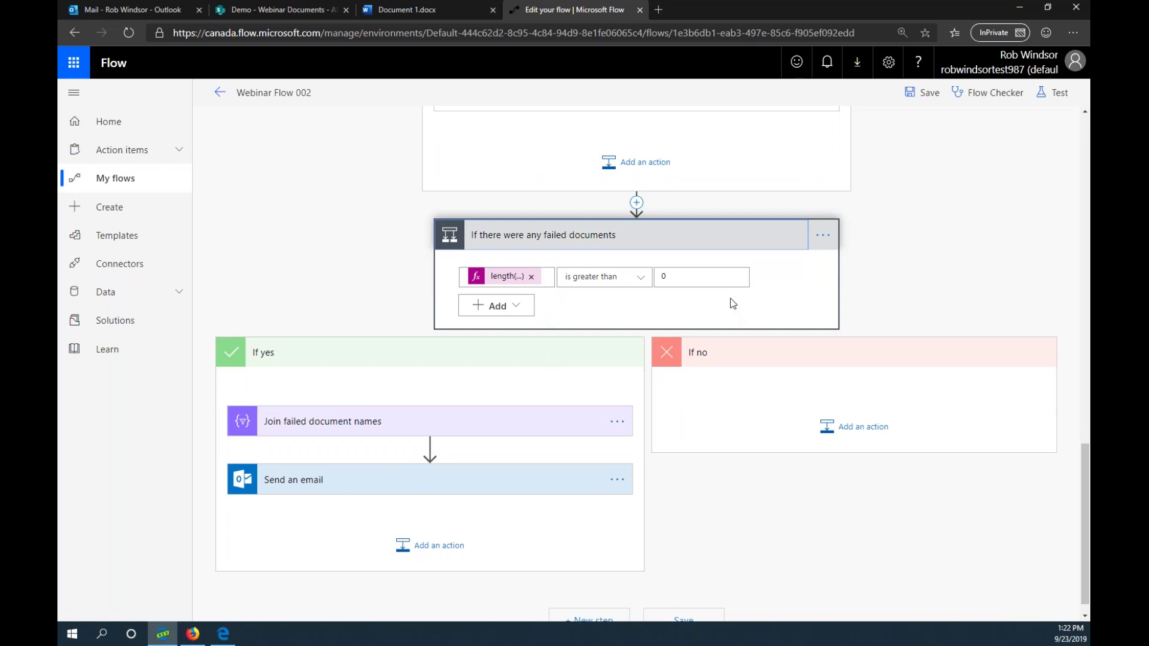
pyautogui.click(526, 480)
pyautogui.scroll(-3, 783, 524)
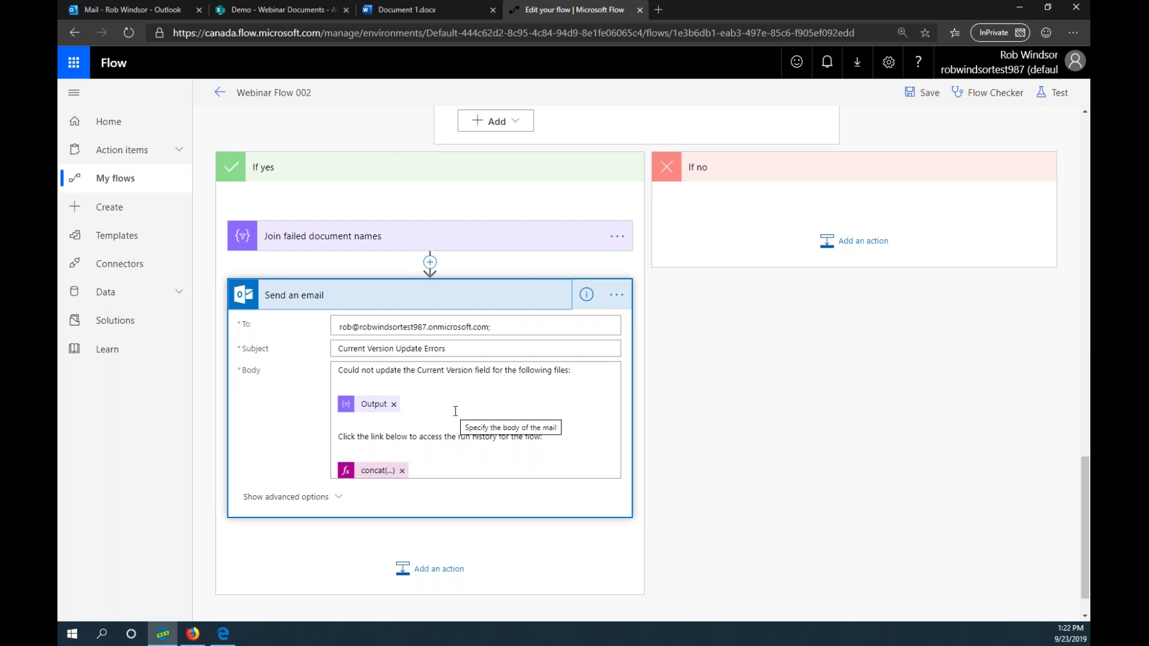
pyautogui.click(510, 233)
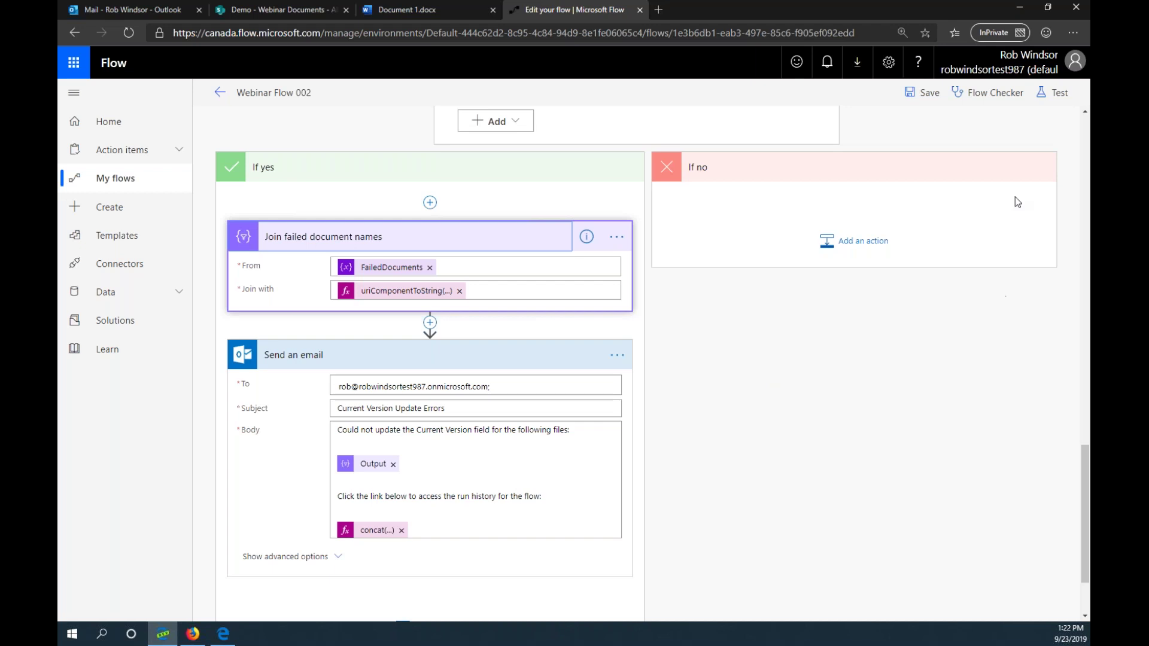
# - Test Webinar Flow 002 by triggering it manually and open the resulting run
pyautogui.click(1061, 102)
pyautogui.click(878, 125)
pyautogui.click(905, 183)
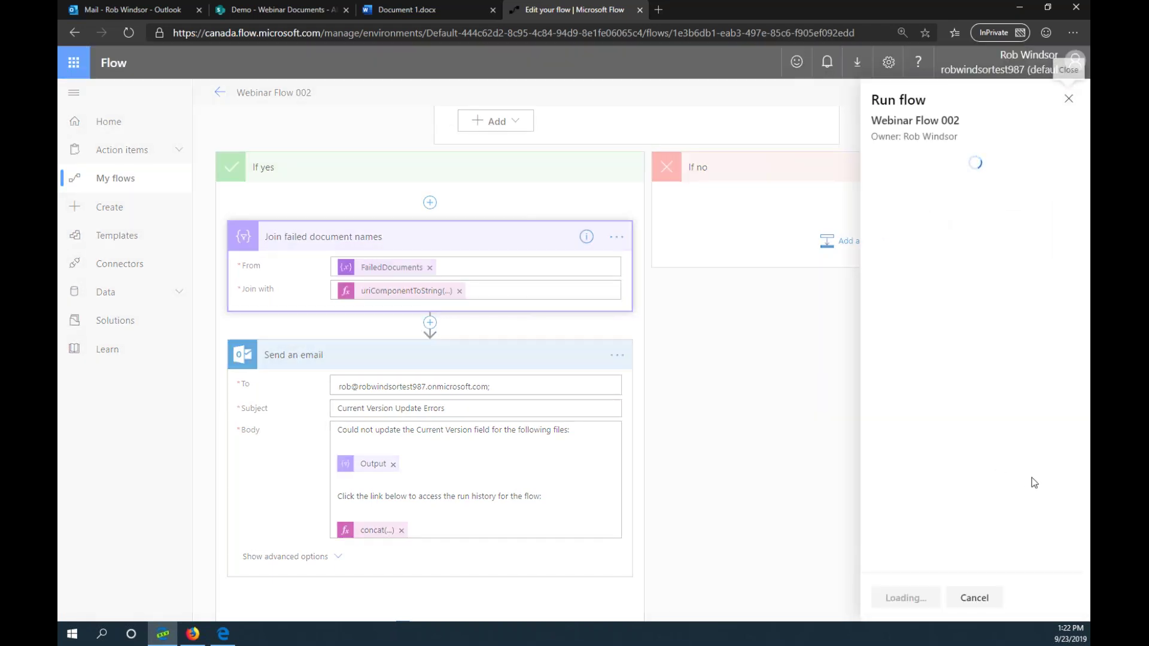
pyautogui.click(922, 597)
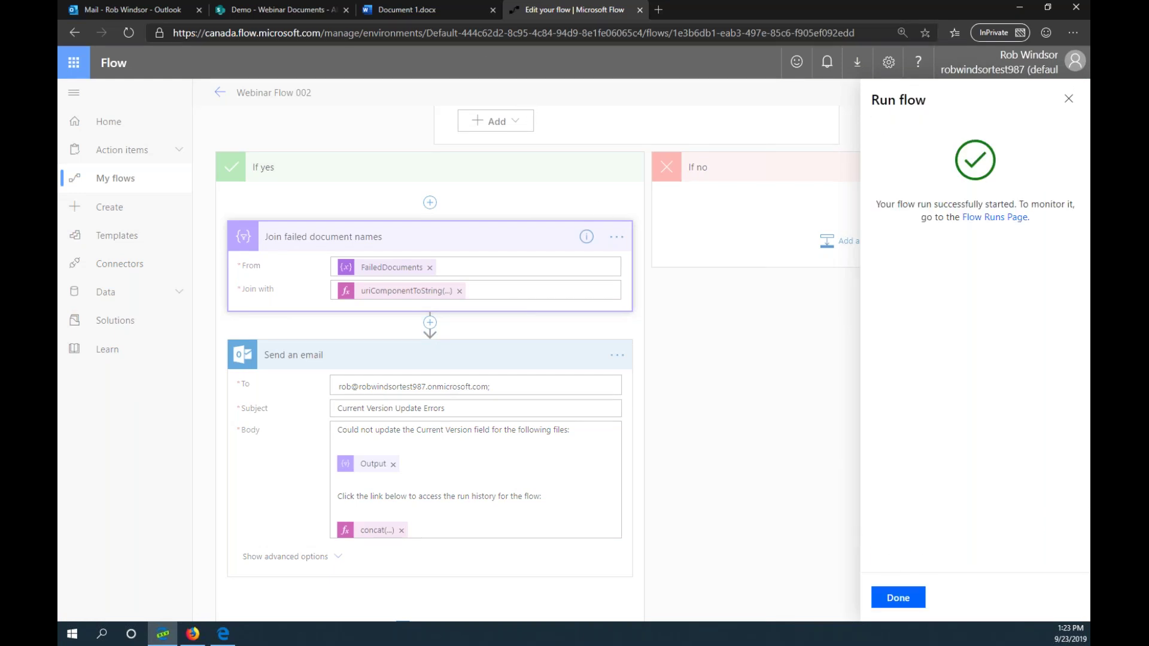
pyautogui.click(907, 609)
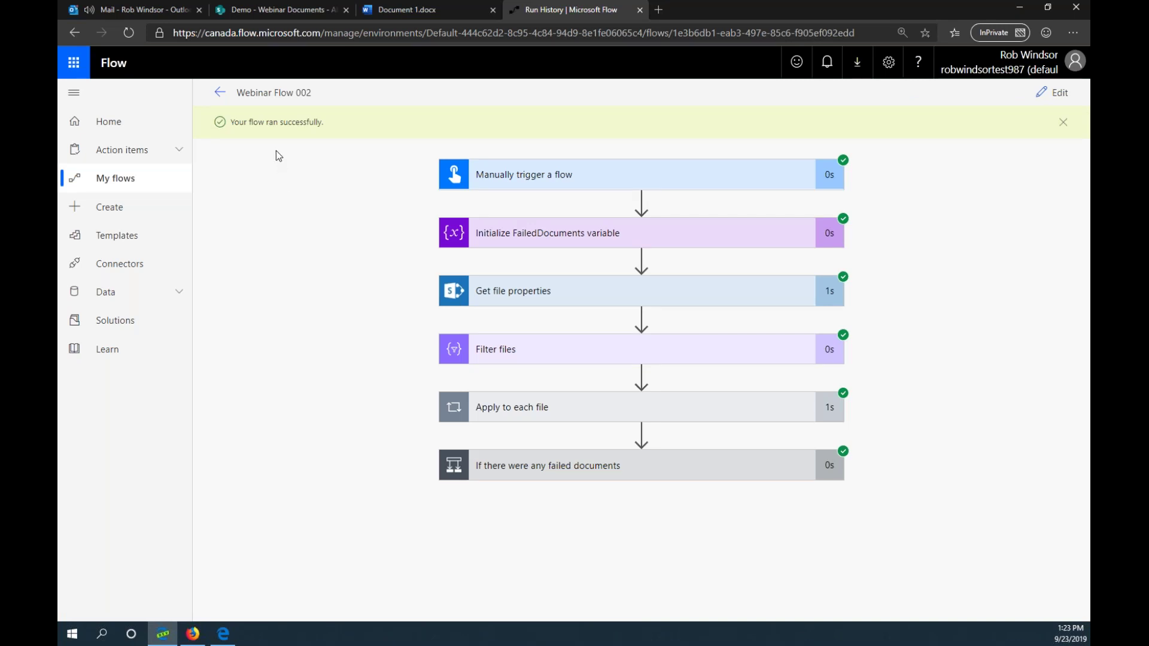
# - Examine the failed documents condition's result in the run and the inputs and outputs of its Send an email action
pyautogui.click(704, 472)
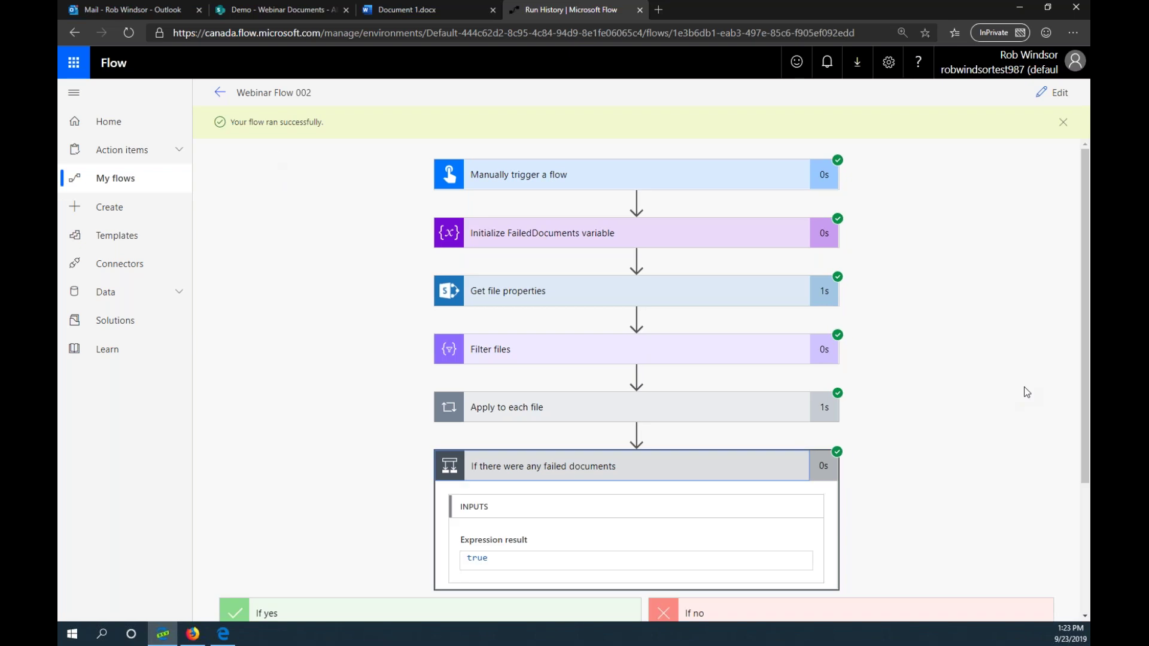
pyautogui.scroll(-3, 1024, 387)
pyautogui.click(492, 532)
pyautogui.scroll(-7, 878, 511)
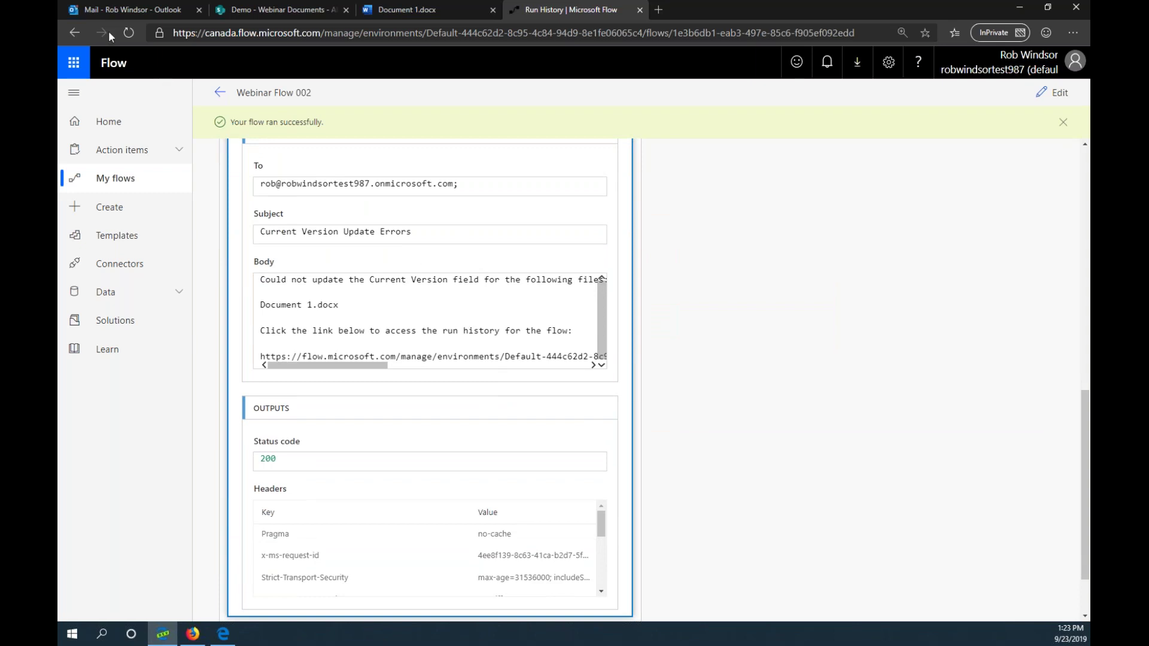
# - In Outlook, check the Current Version Update Errors email and its run history link, then read the "1 of your flows have failed" email
pyautogui.click(116, 12)
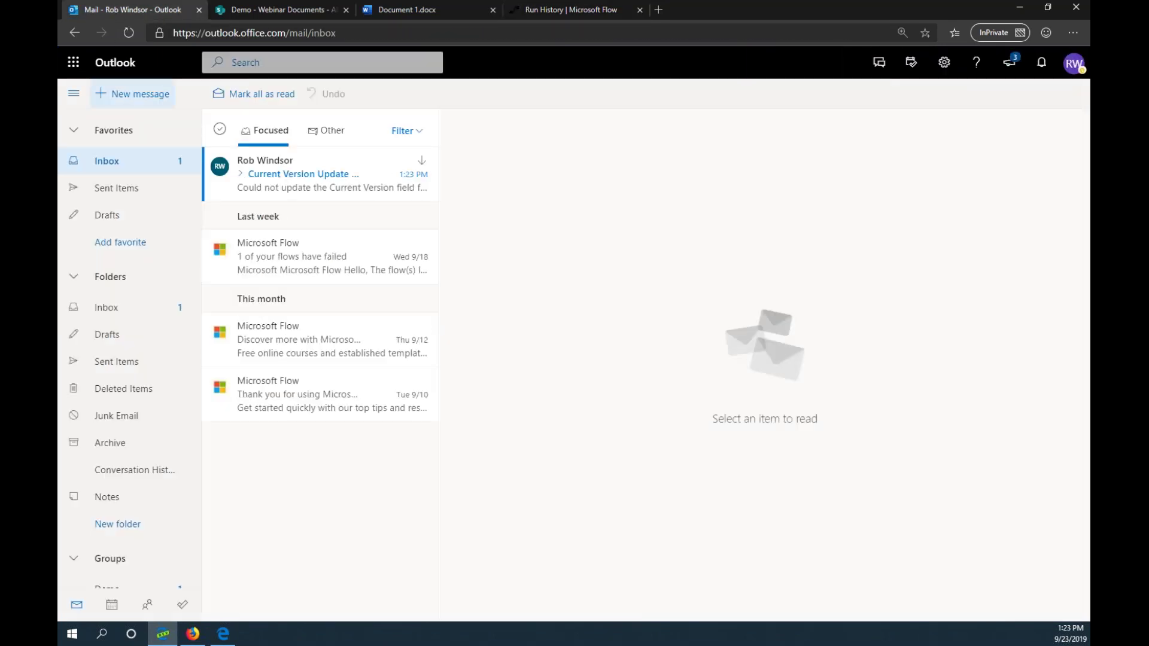
pyautogui.click(300, 185)
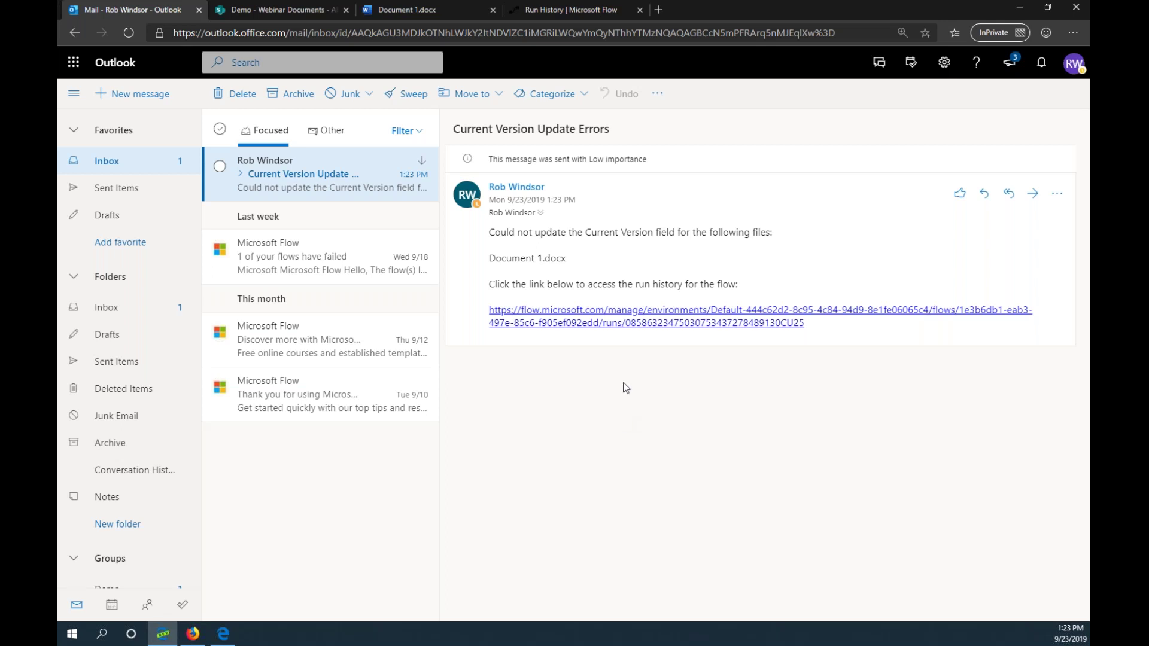
pyautogui.click(629, 317)
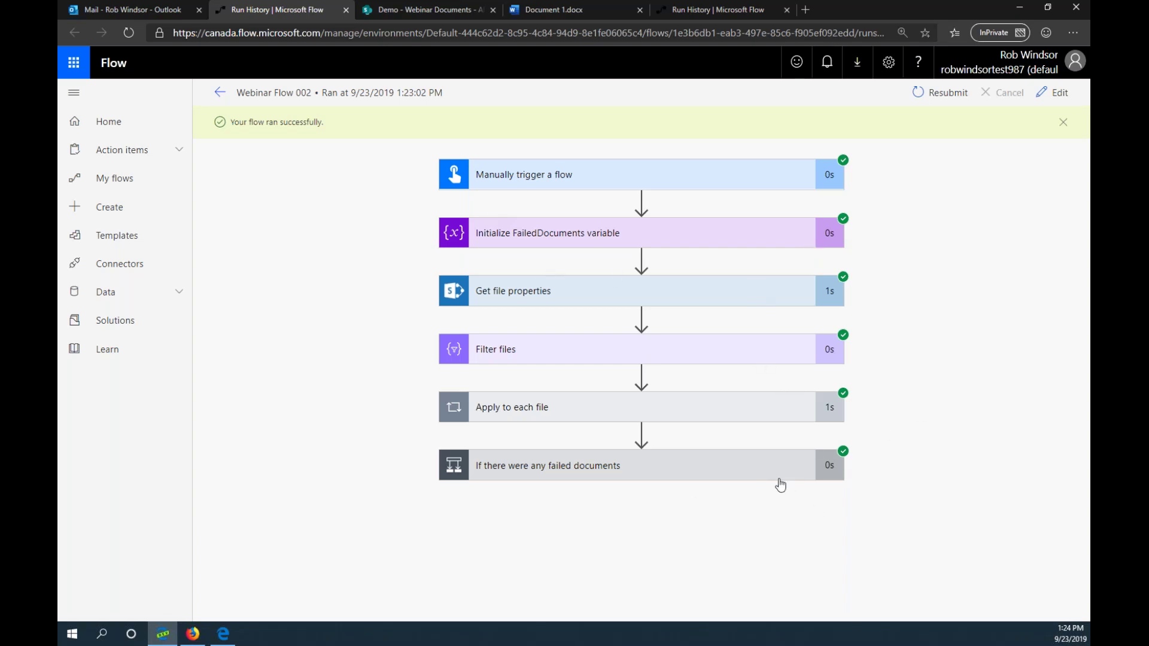
pyautogui.click(346, 10)
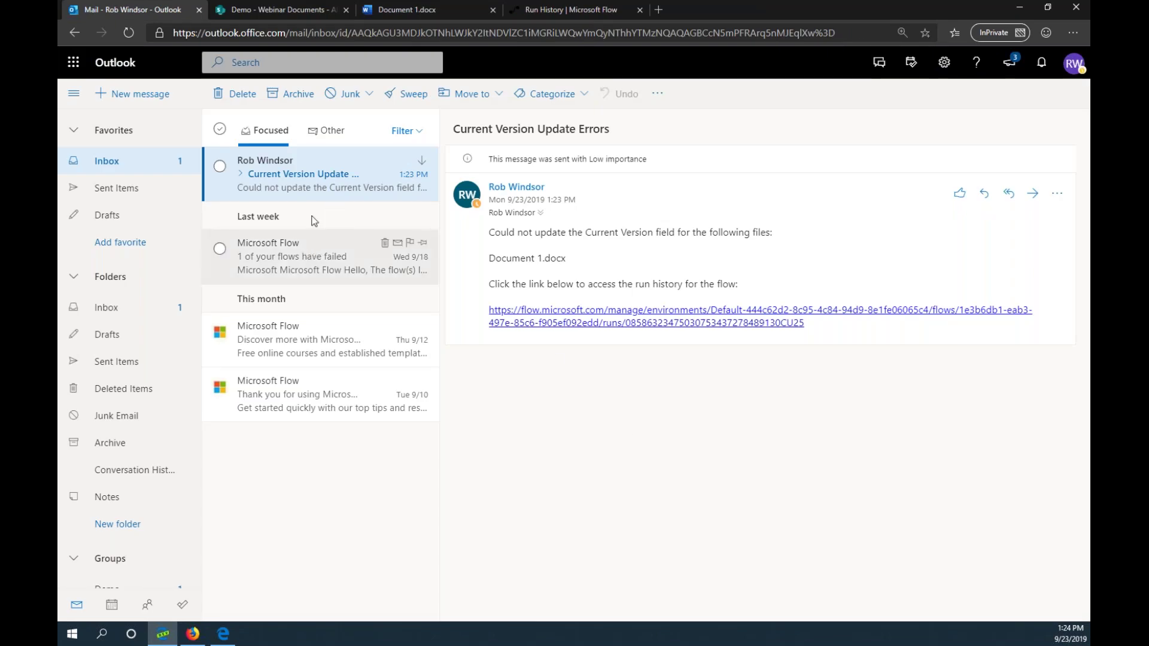
pyautogui.click(315, 246)
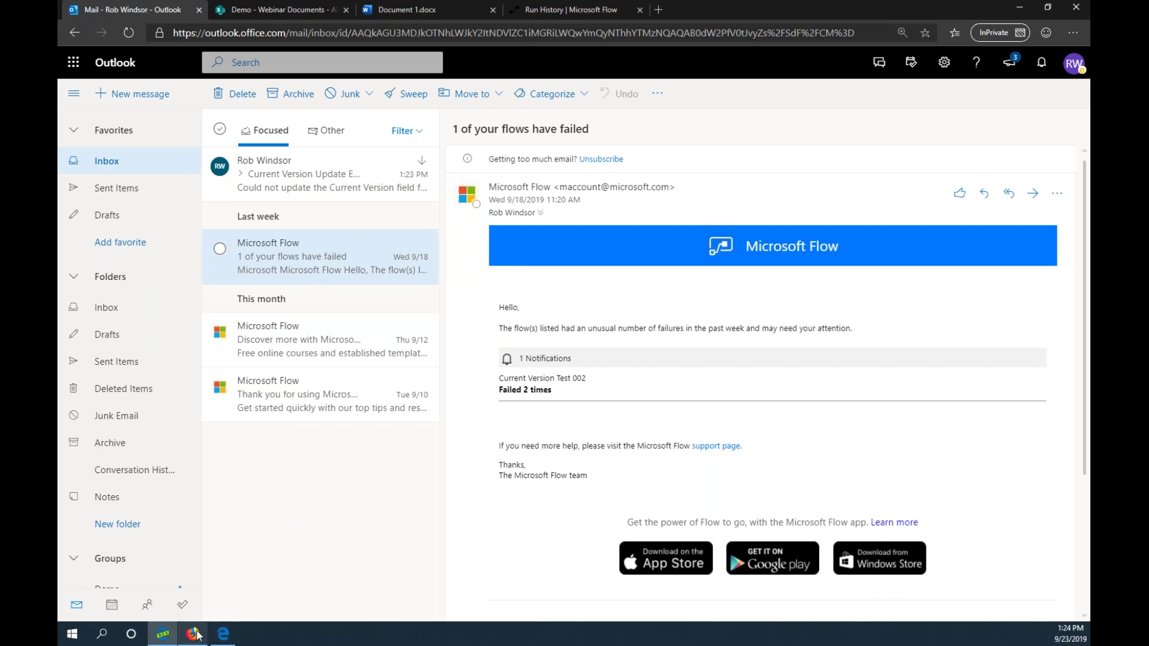
# - Switch to the REST API Call With Locked Retry flow in Firefox and review its call loop and Set ResponseBody variable's run-after conditions
pyautogui.moveTo(196, 635)
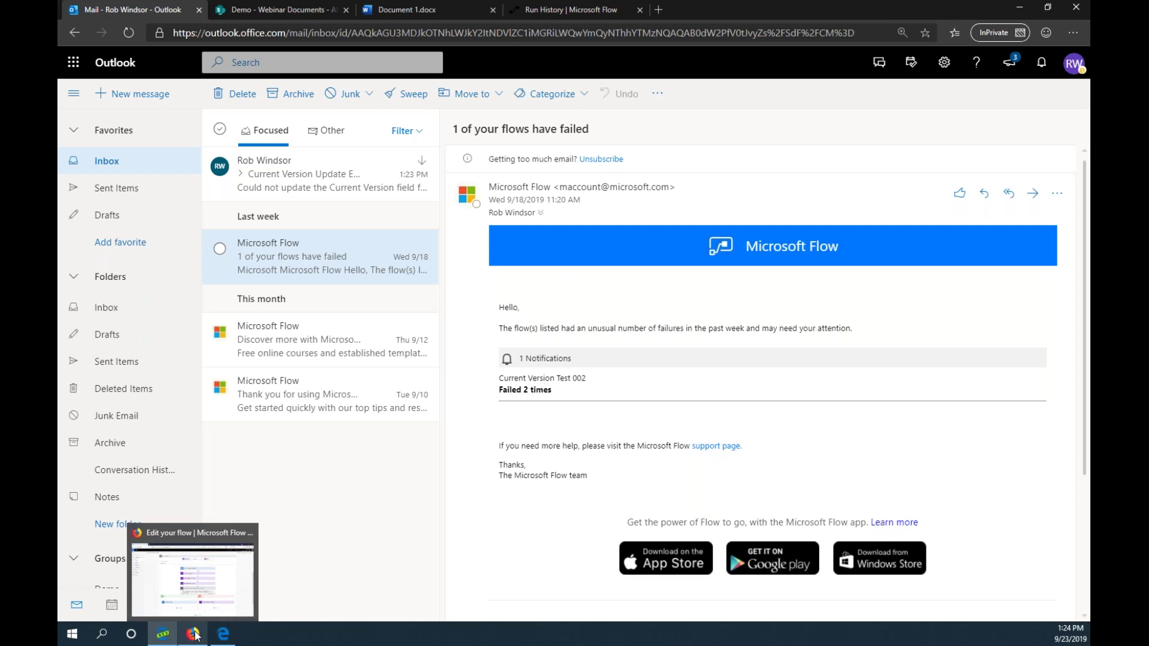
pyautogui.click(196, 635)
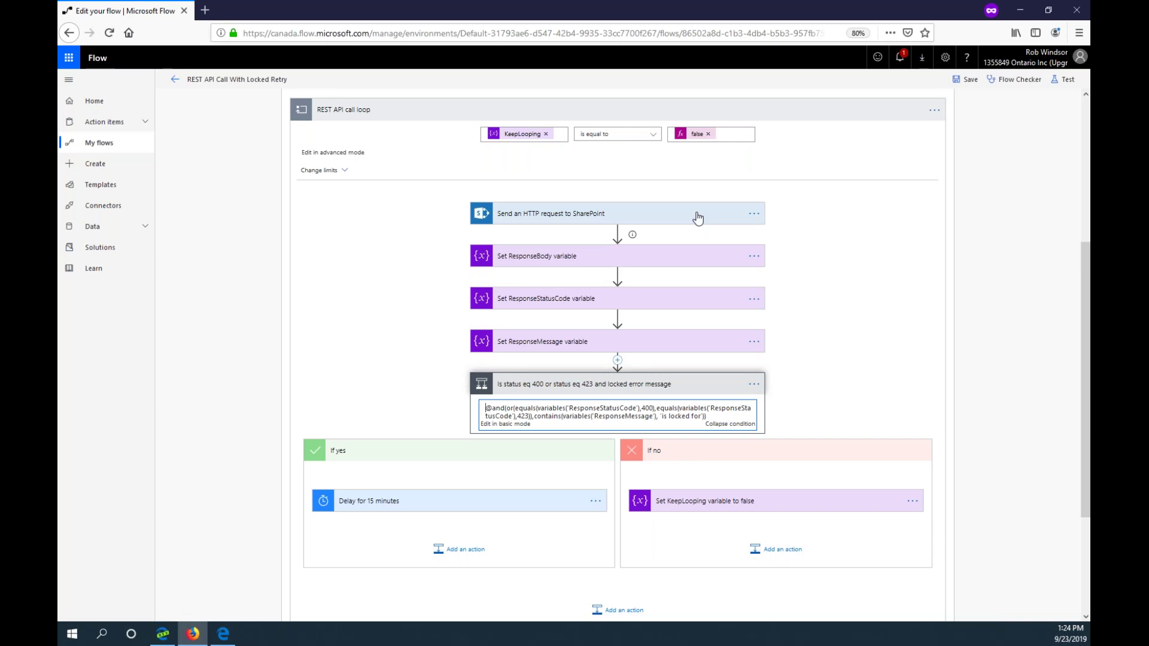
pyautogui.click(757, 258)
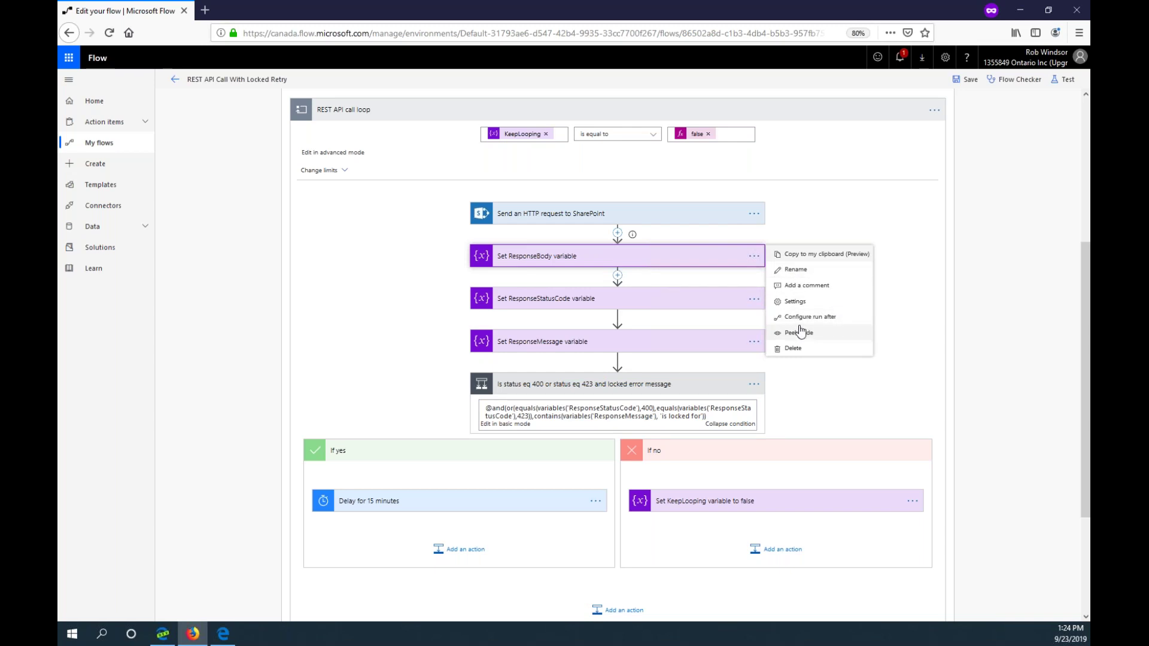
pyautogui.press('Escape')
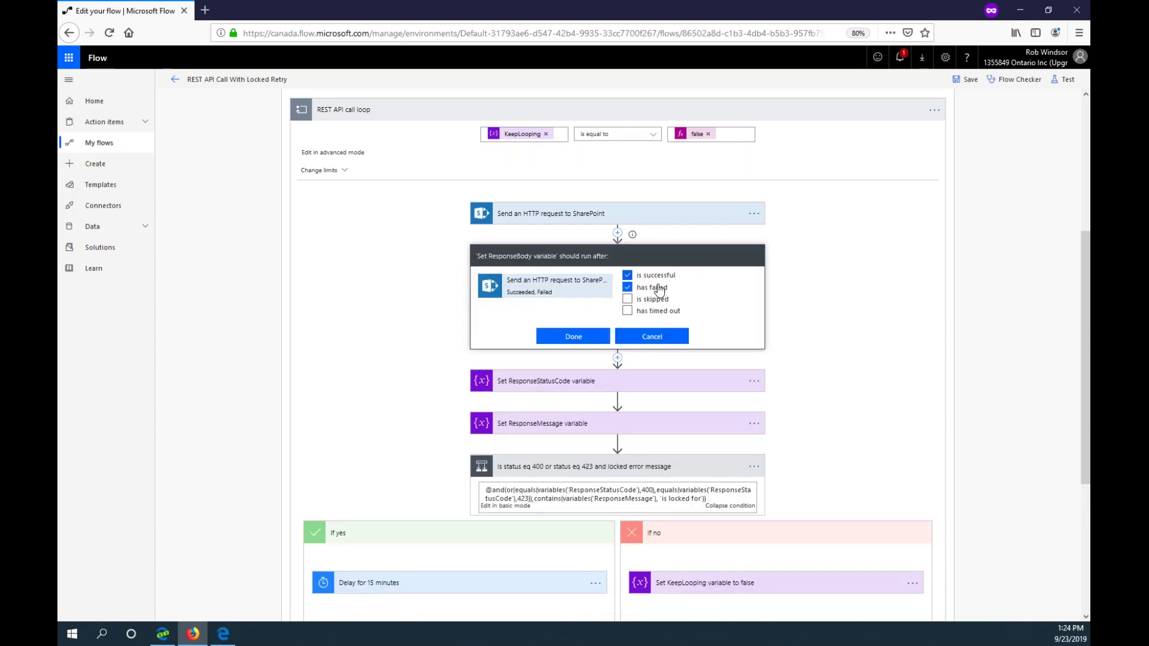
pyautogui.click(679, 339)
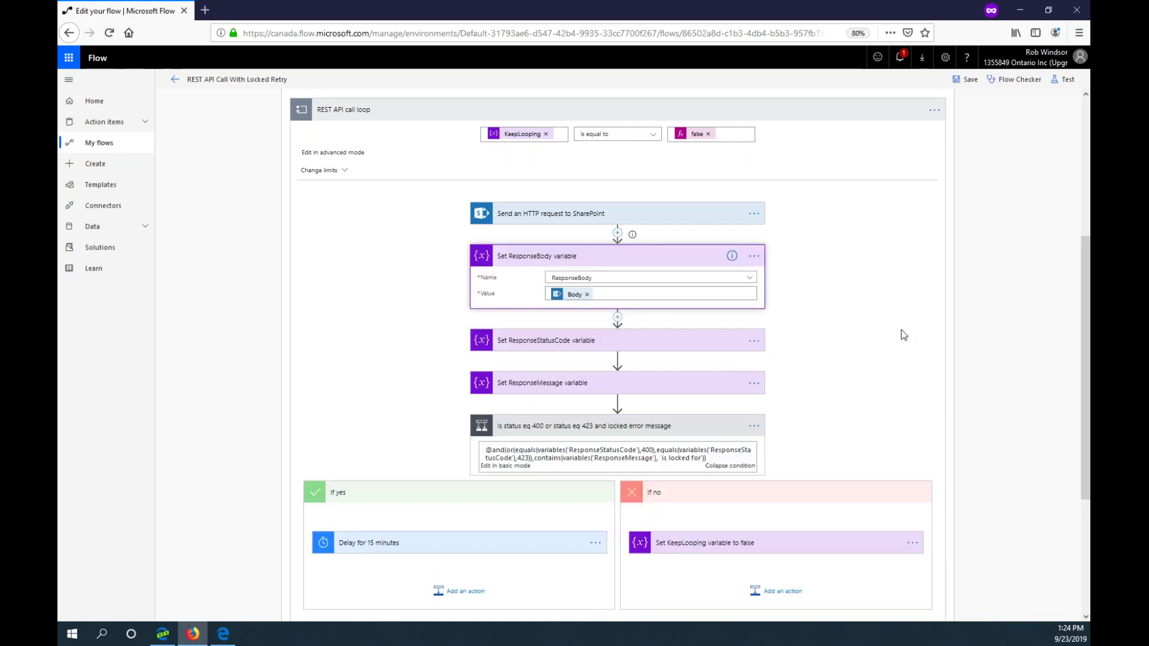
pyautogui.click(885, 302)
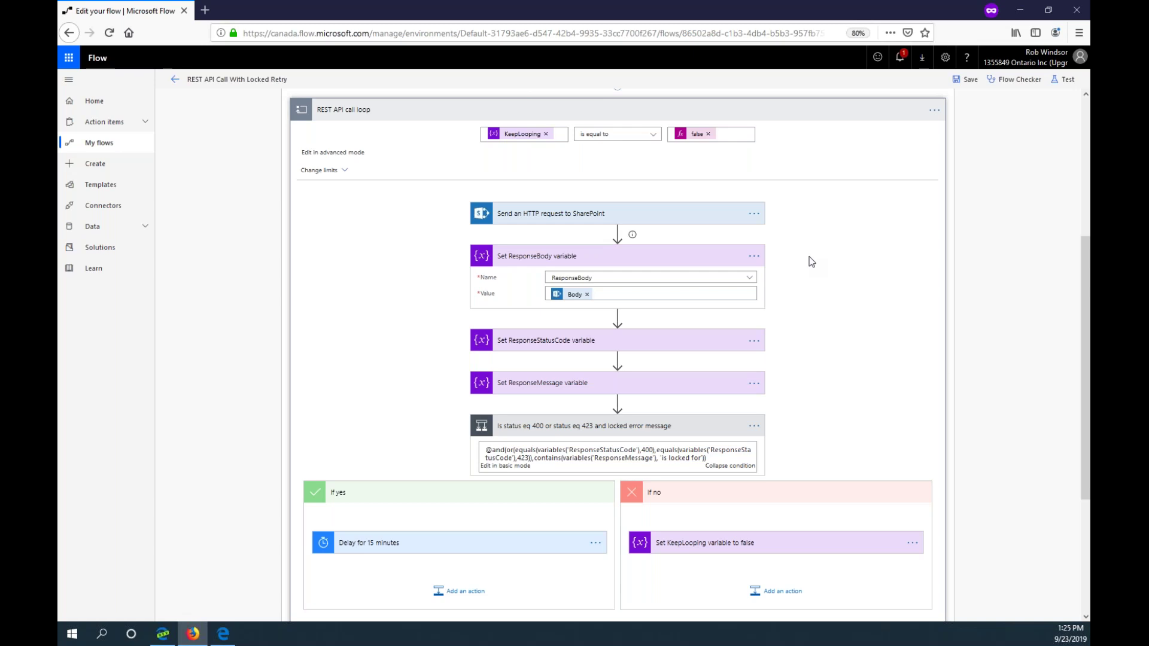
pyautogui.scroll(-1, 812, 262)
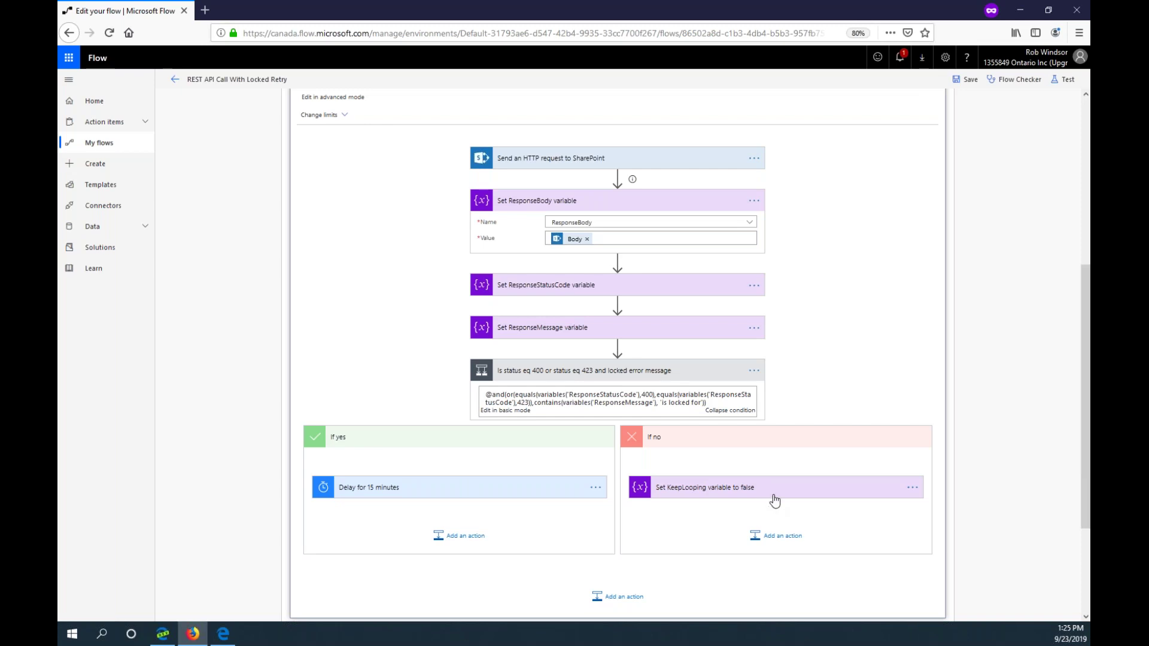
# - Return to Webinar Flow 002, open it for editing, and review its failed documents condition and Send an email action
pyautogui.scroll(2, 864, 266)
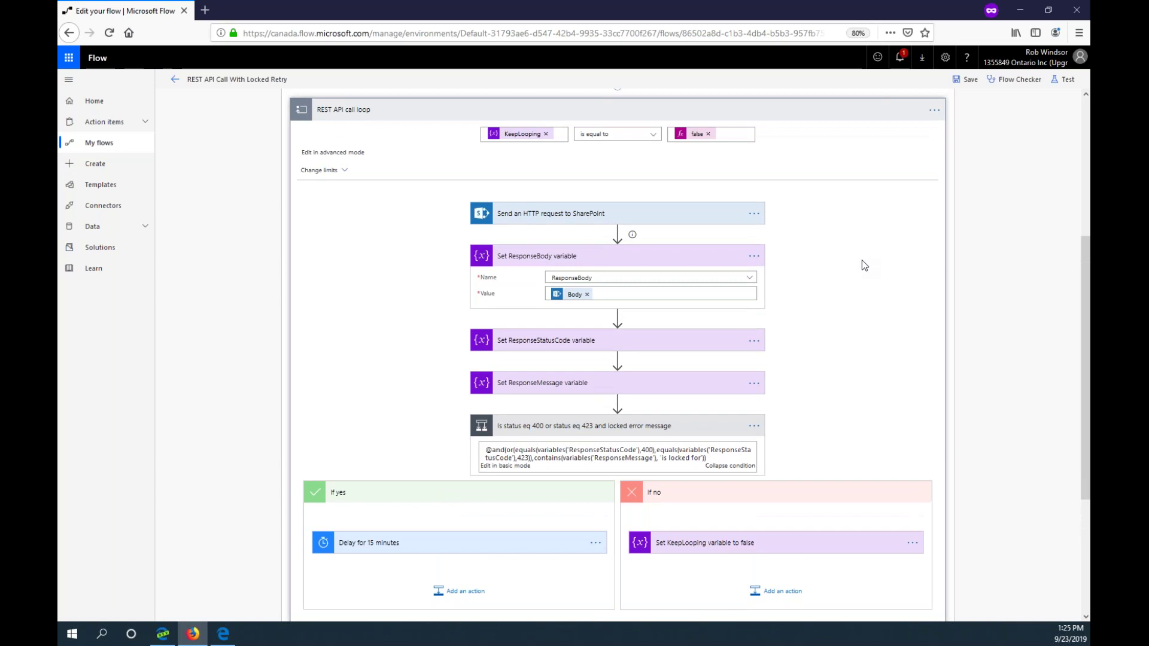
pyautogui.click(163, 633)
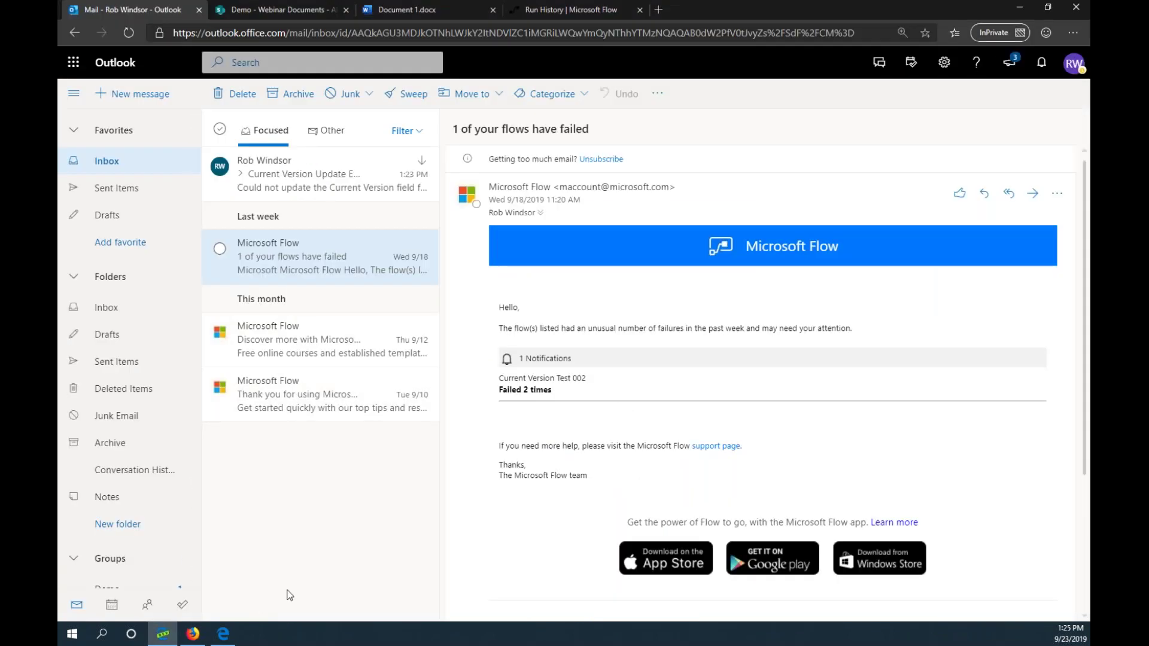
pyautogui.click(551, 11)
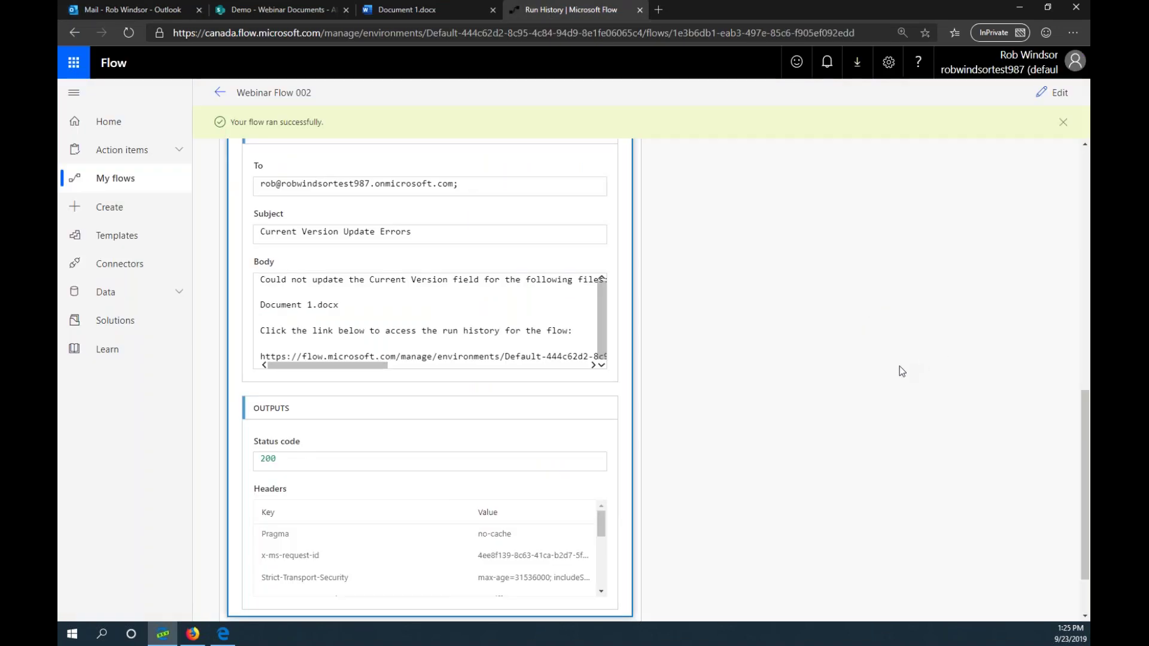
pyautogui.click(219, 91)
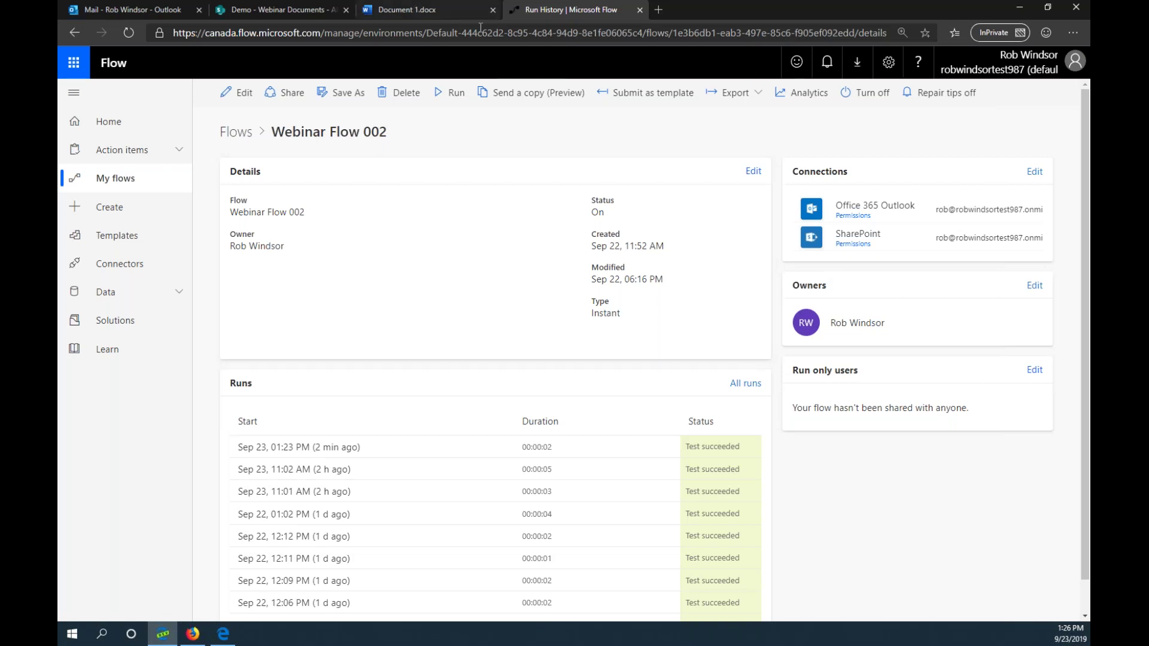
pyautogui.click(244, 93)
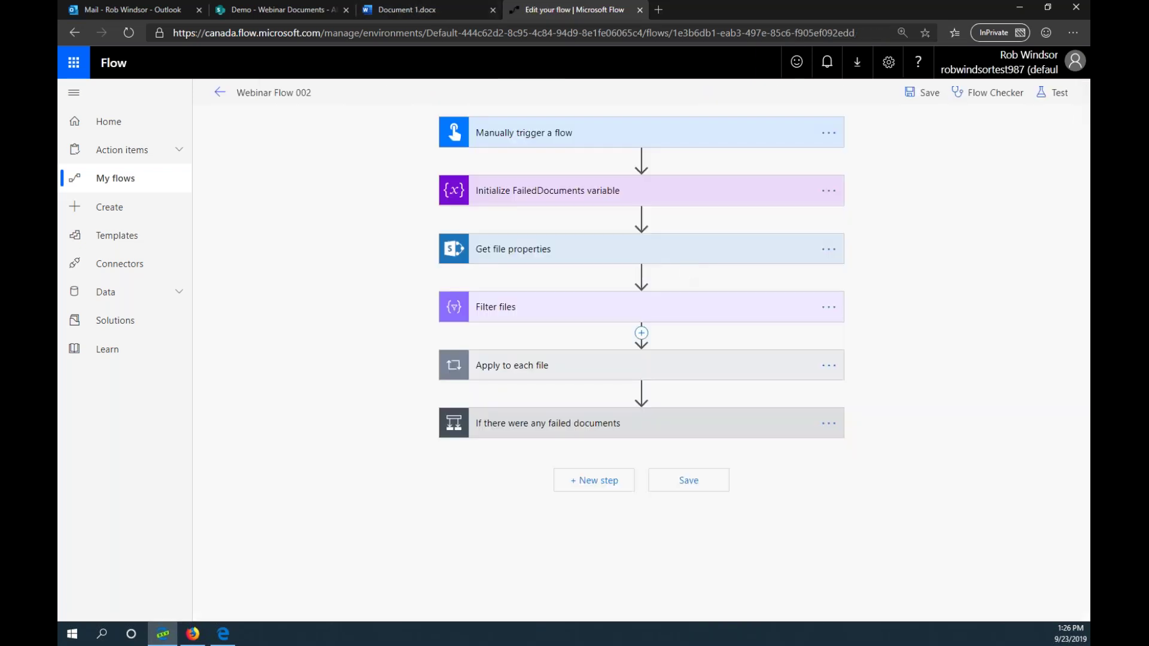
pyautogui.click(682, 430)
pyautogui.scroll(-3, 959, 397)
pyautogui.click(530, 462)
pyautogui.scroll(-3, 817, 487)
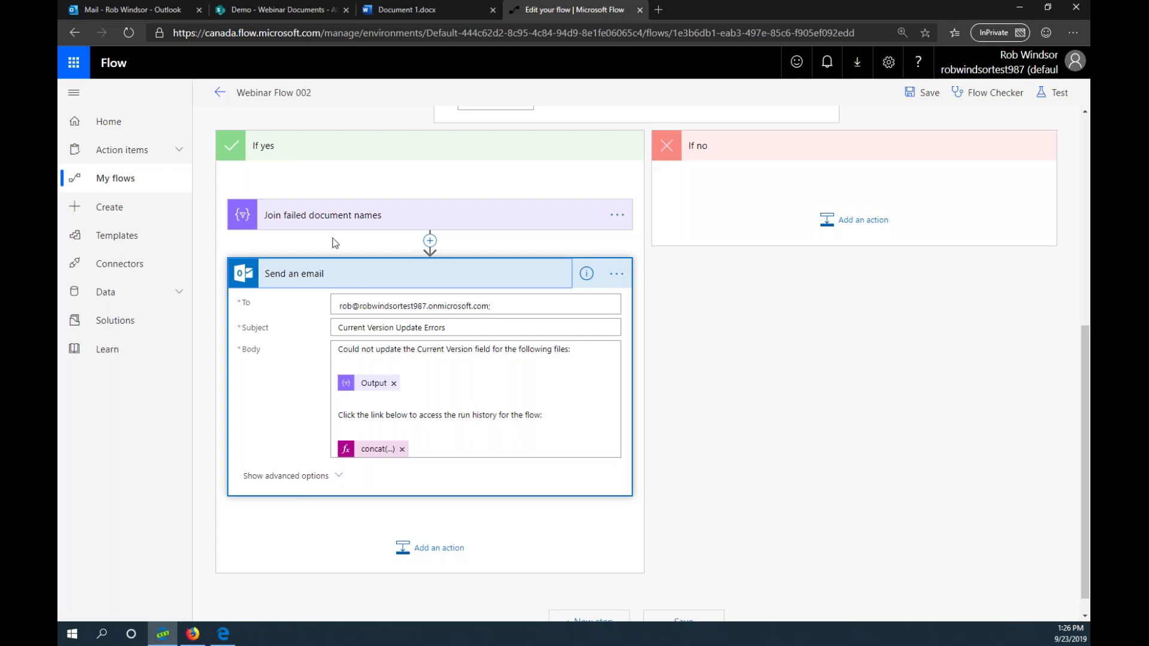
# - Open Webinar Flow 003 for editing and expand its Main, Success and Fail scopes to review their actions
pyautogui.click(116, 183)
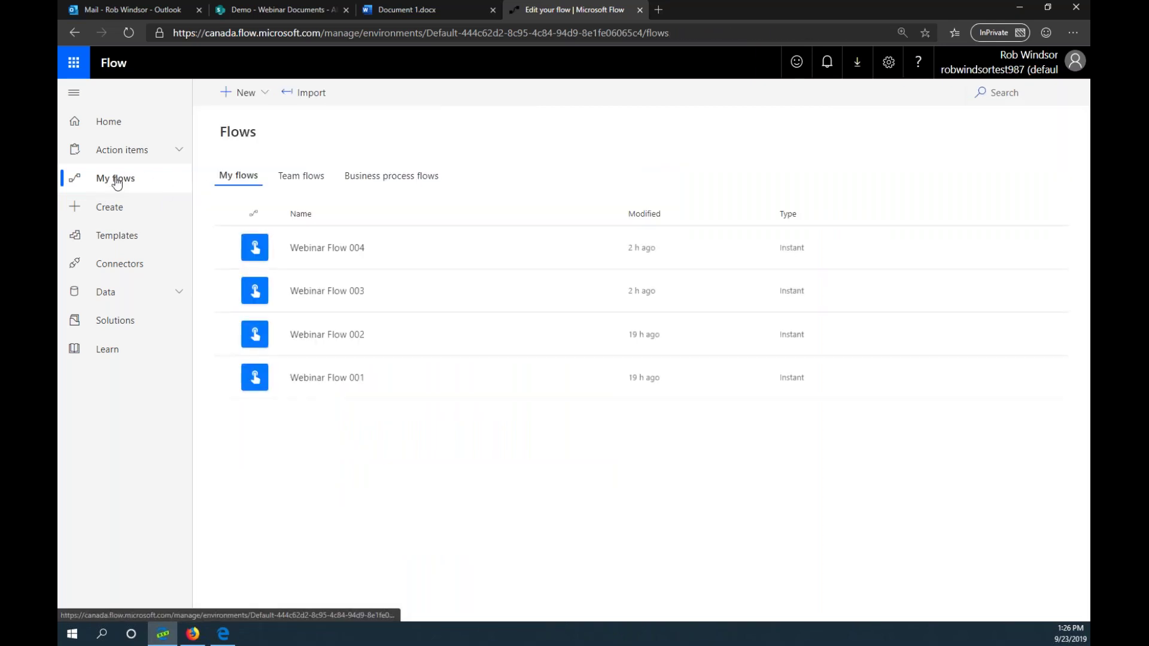
pyautogui.click(323, 291)
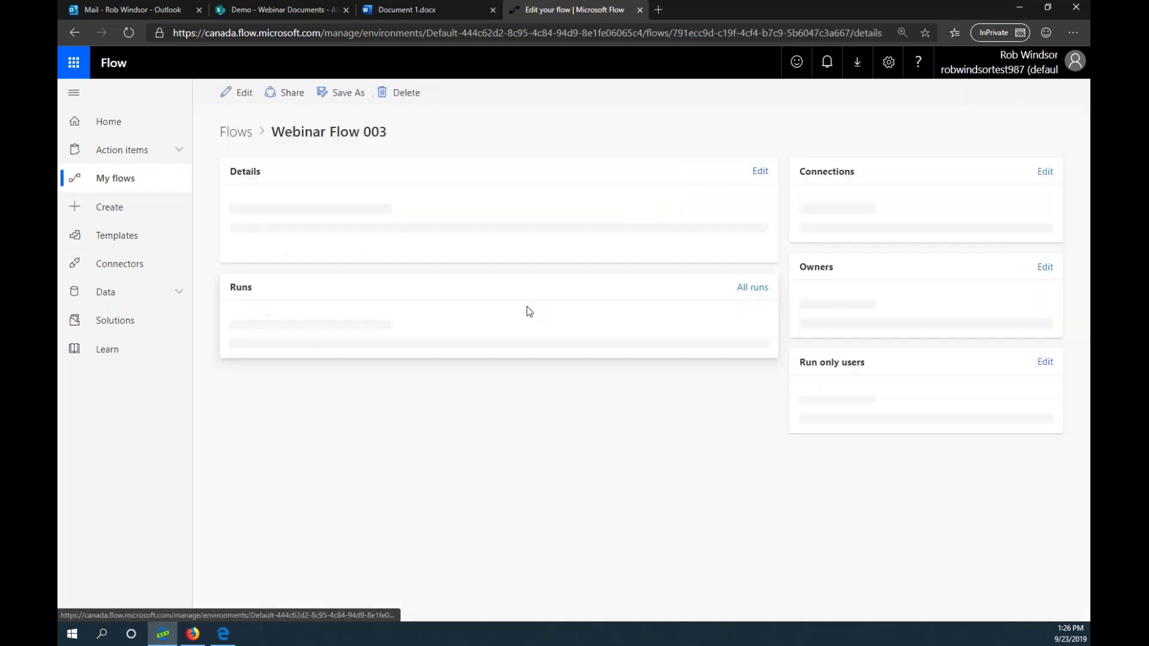
pyautogui.click(238, 92)
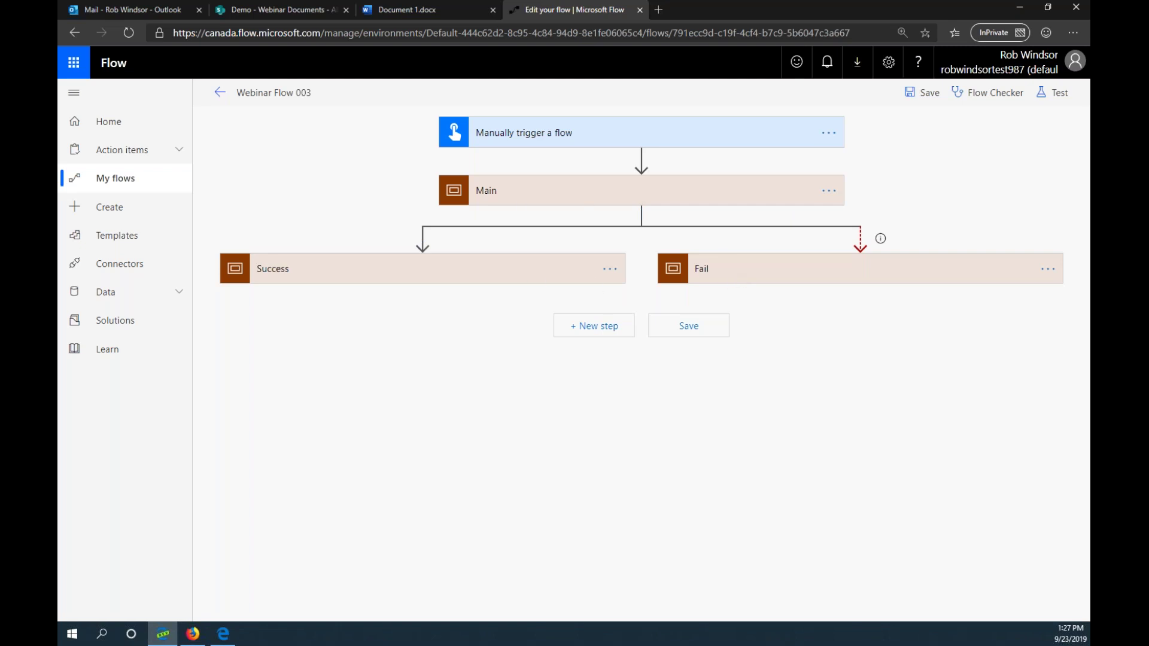
pyautogui.click(735, 198)
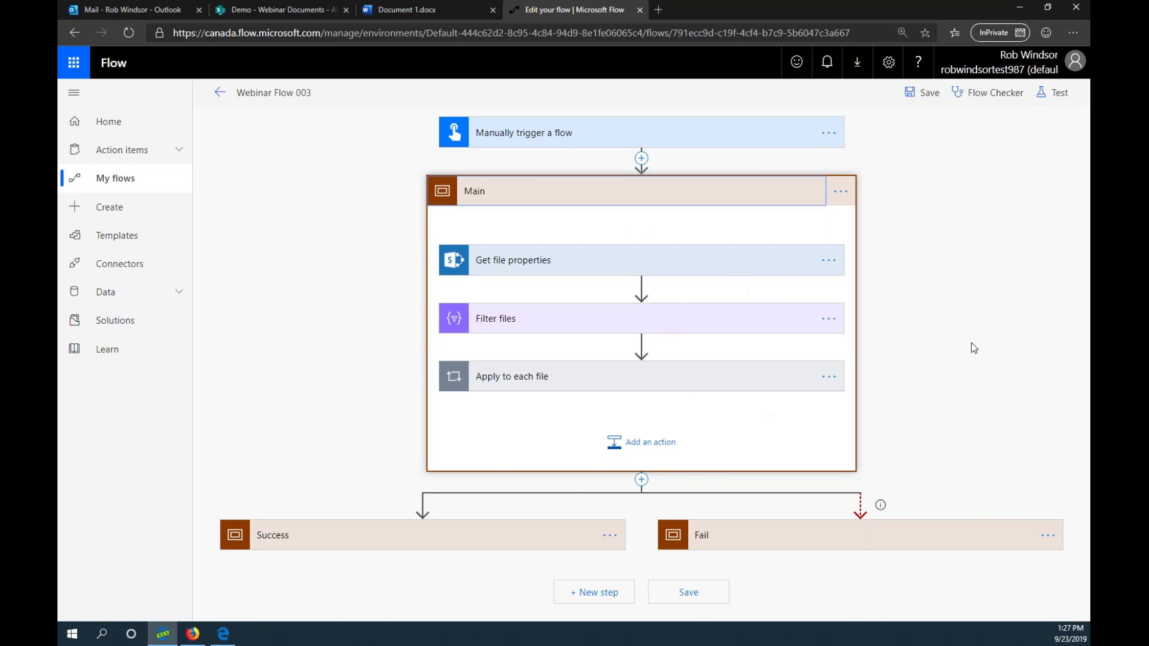
pyautogui.click(494, 544)
pyautogui.scroll(-2, 1044, 407)
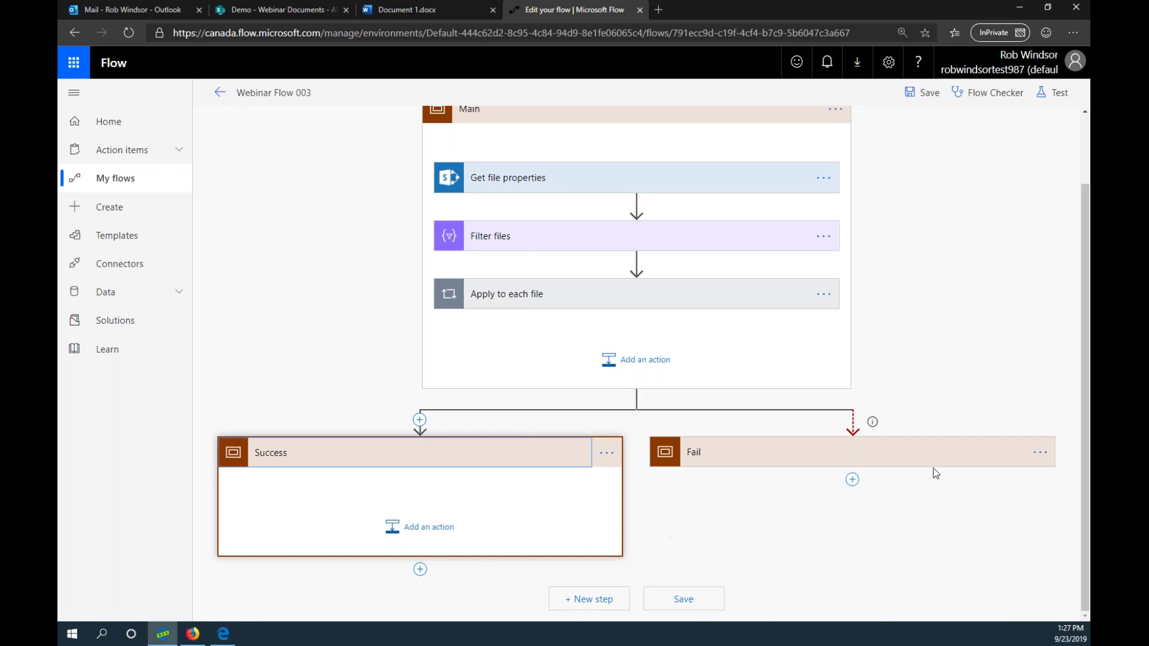
pyautogui.click(952, 454)
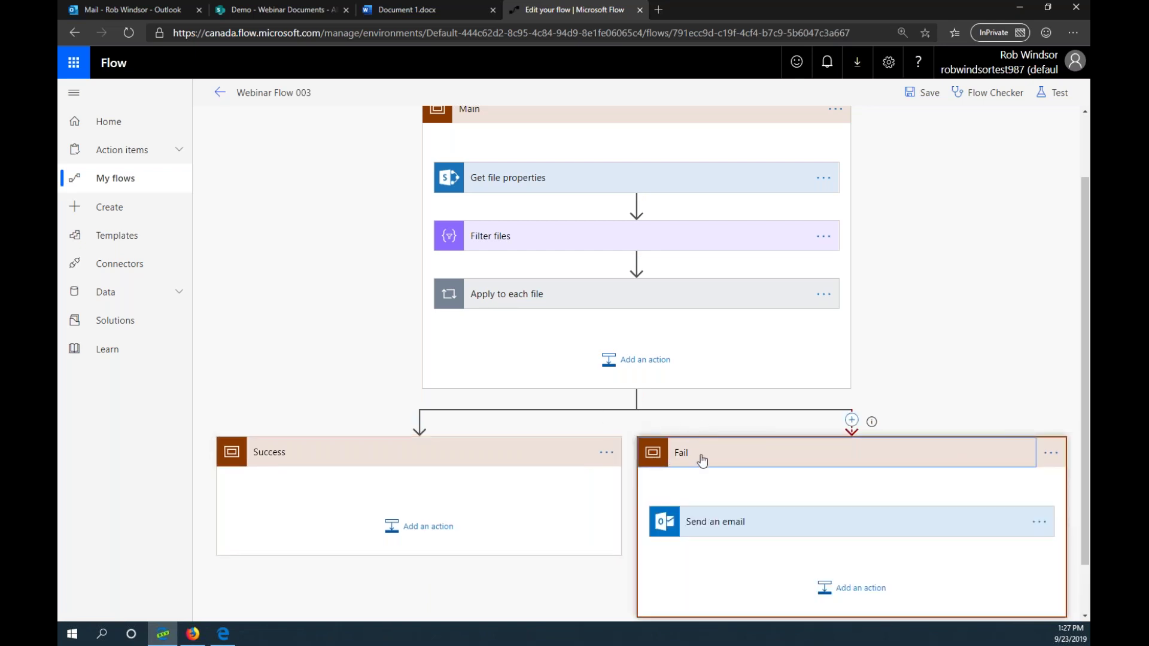
# - Review the Fail scope's run-after conditions and the subject and body of its Send an email action
pyautogui.click(1051, 453)
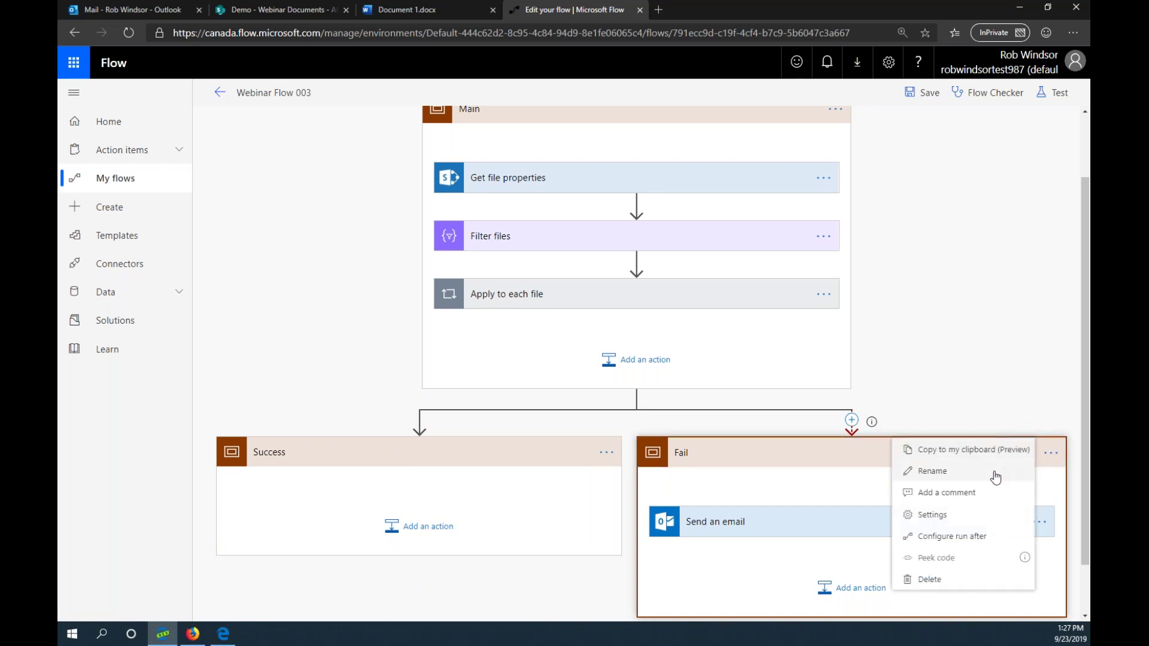
pyautogui.click(1006, 537)
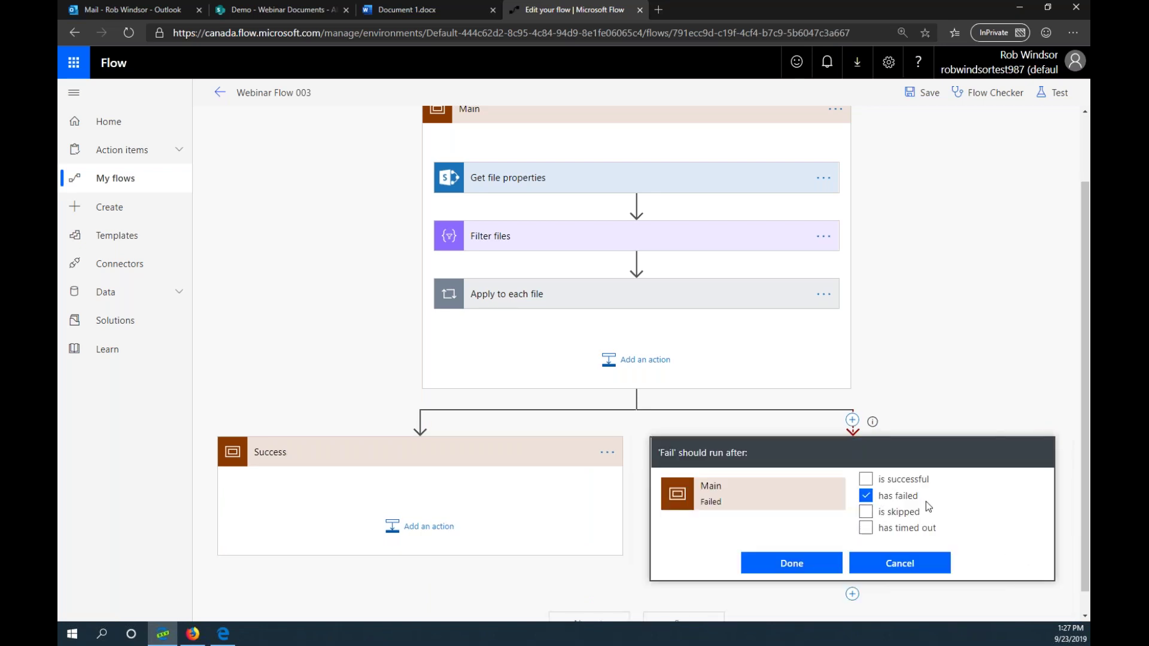
pyautogui.click(937, 565)
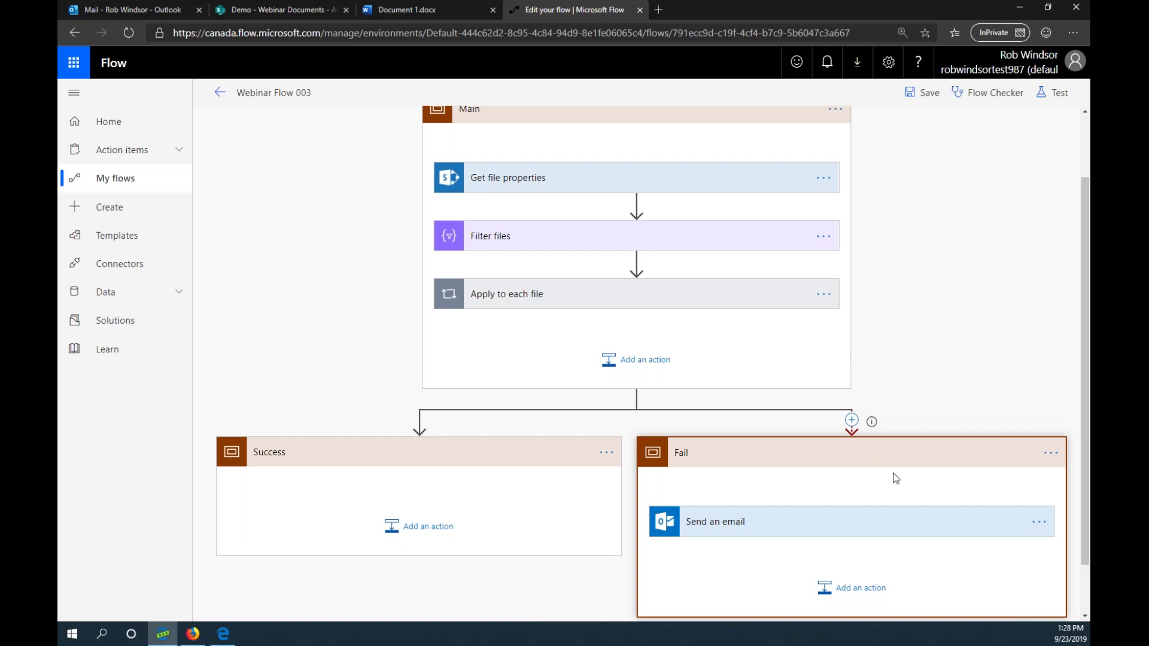
pyautogui.click(904, 530)
pyautogui.scroll(-3, 942, 390)
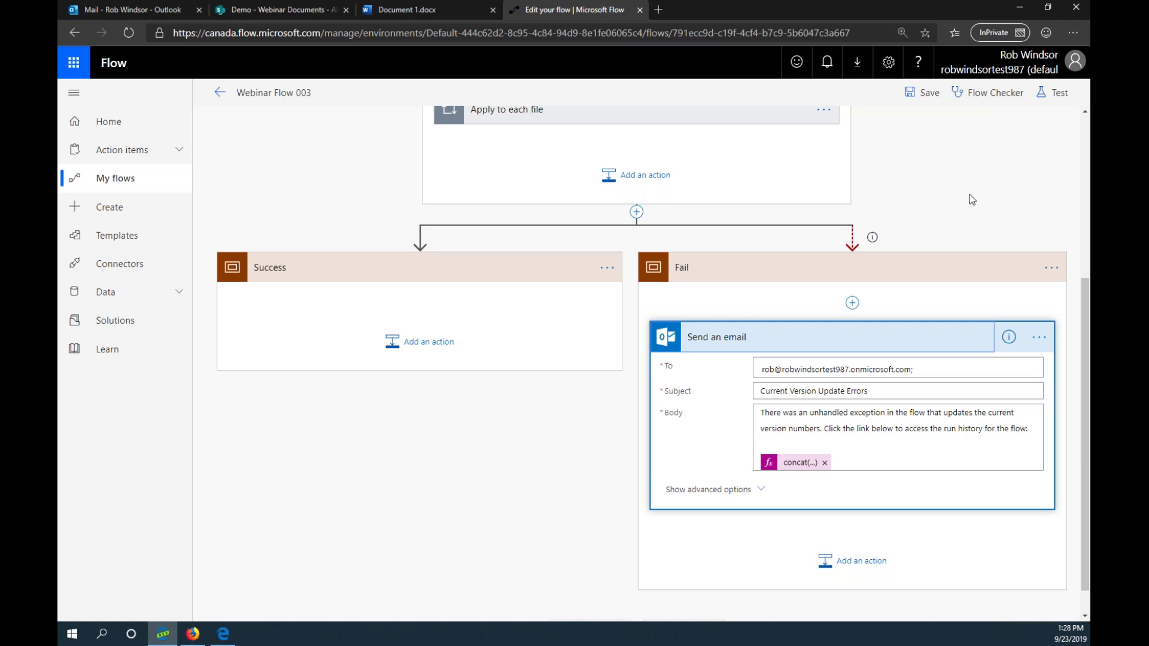
# - Test Webinar Flow 003 by triggering it manually and open the resulting run
pyautogui.click(1057, 99)
pyautogui.click(896, 126)
pyautogui.click(920, 183)
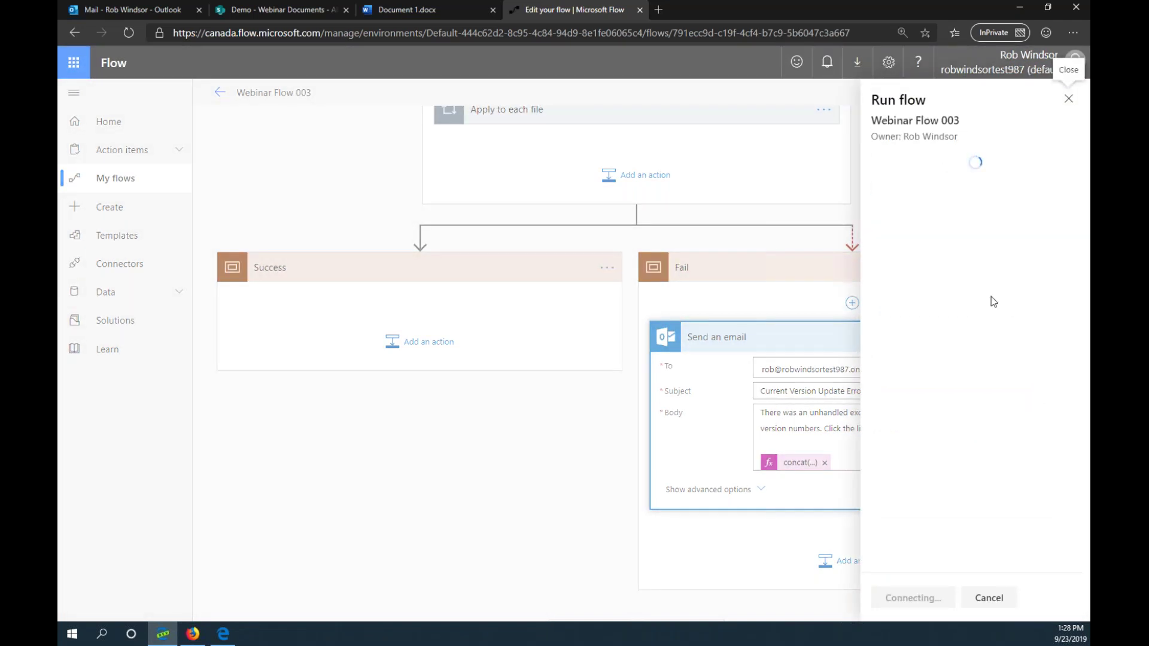
pyautogui.click(906, 597)
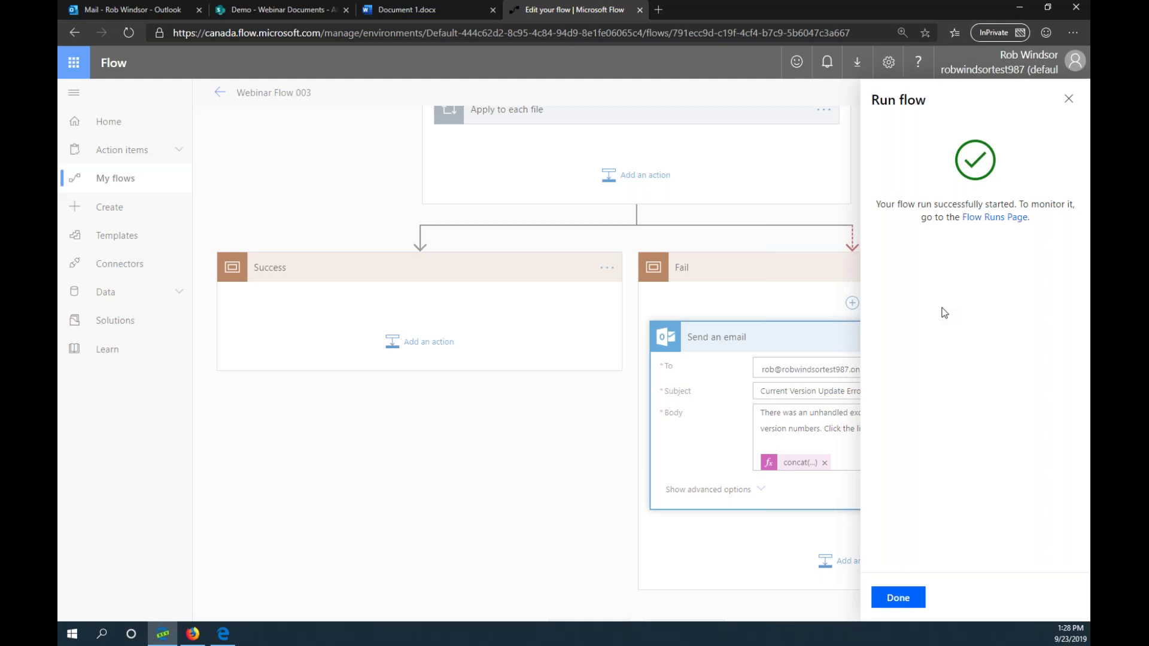
pyautogui.click(903, 599)
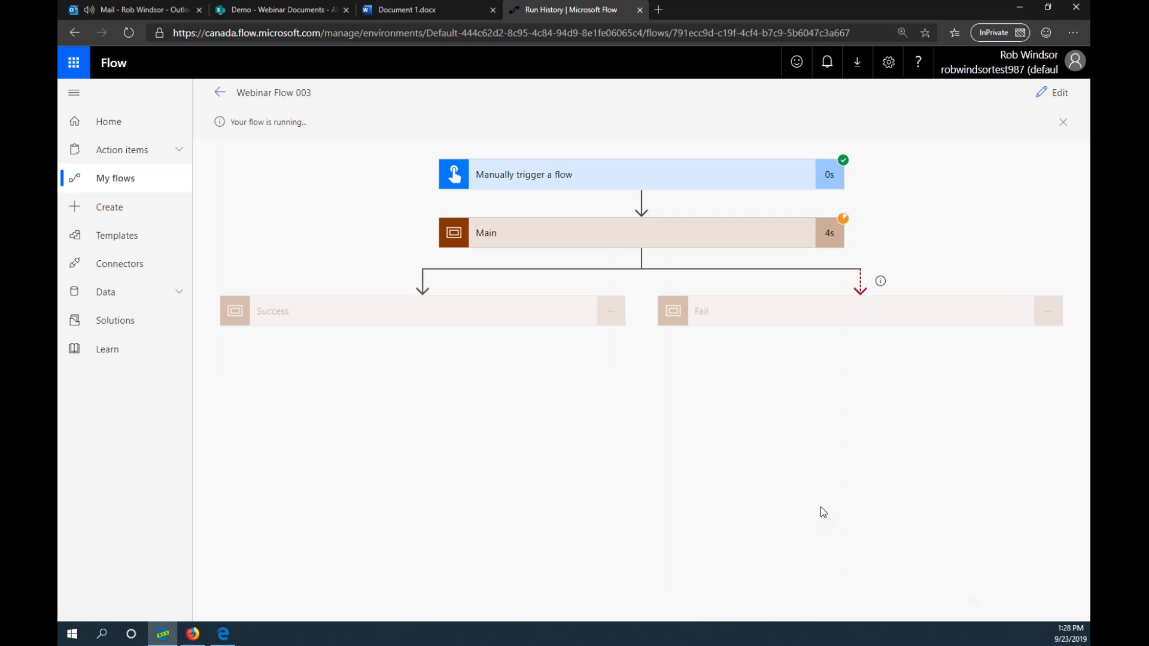
# - Read the new Current Version Update Errors email in Outlook and check the status of the Webinar Flow 003 run
pyautogui.click(146, 9)
pyautogui.click(247, 150)
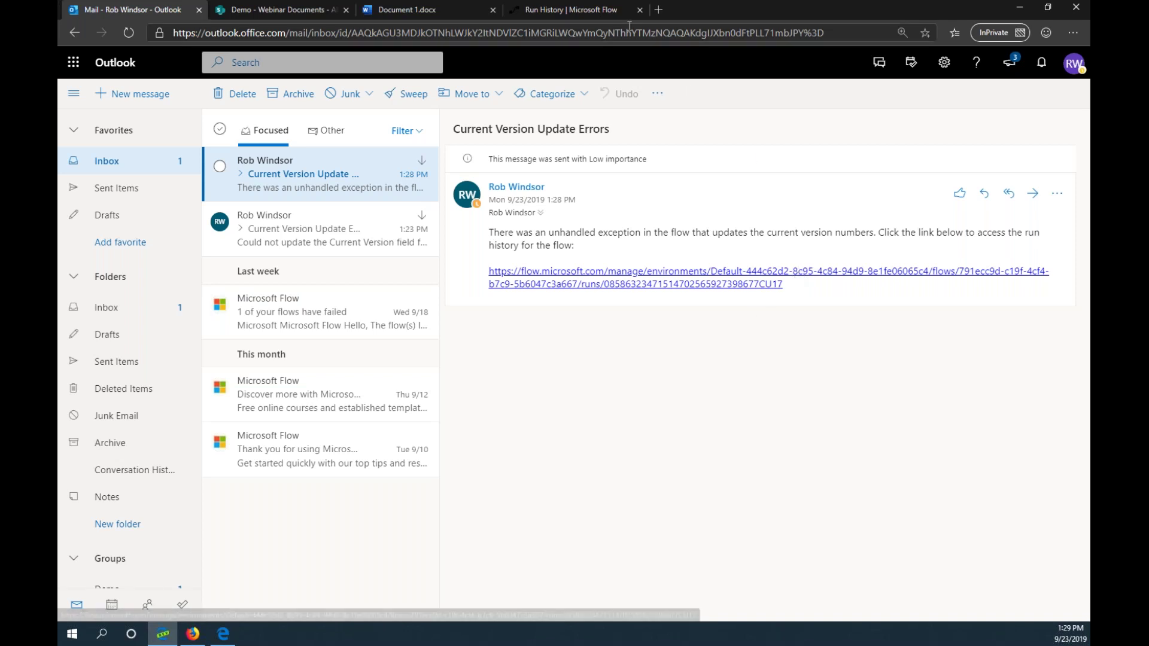
pyautogui.click(601, 9)
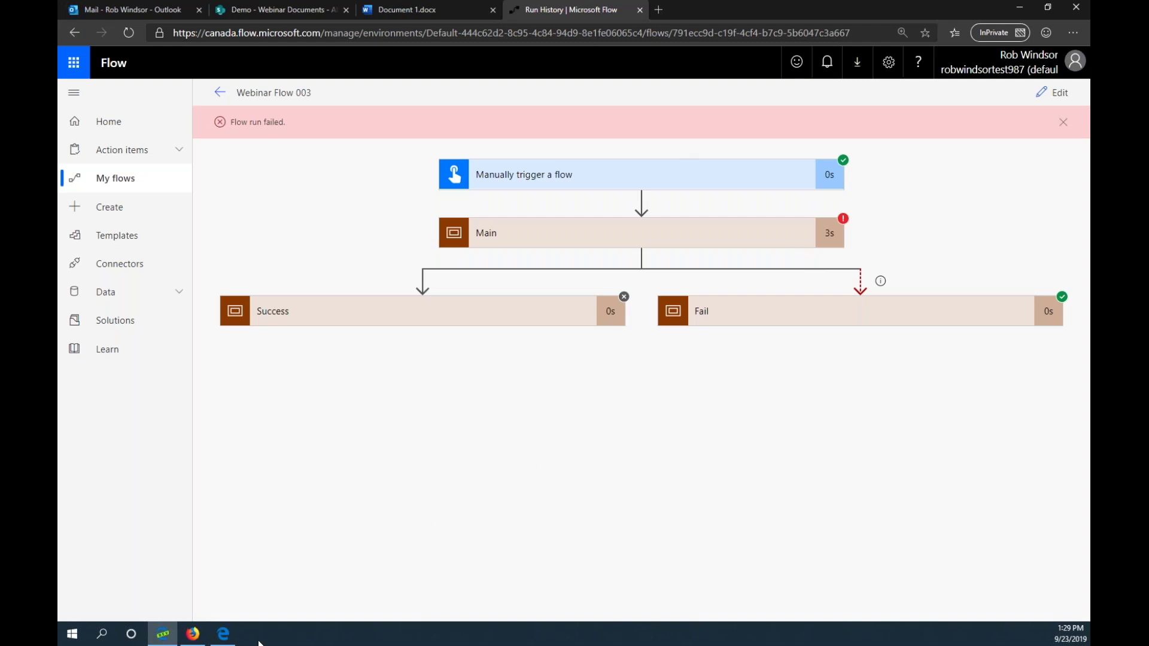
# - Switch to the Microsoft Flow Error Handling blog post in Edge and review its scope pattern, result() expression and email action
pyautogui.click(230, 639)
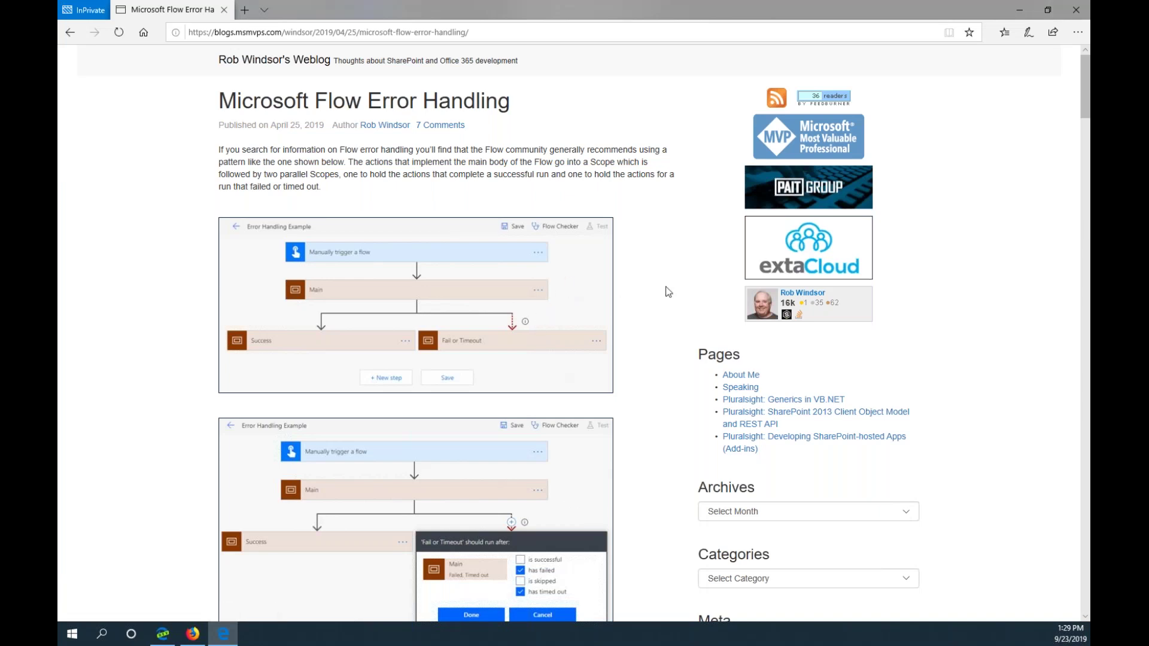
pyautogui.scroll(-1, 509, 212)
pyautogui.scroll(-4, 668, 314)
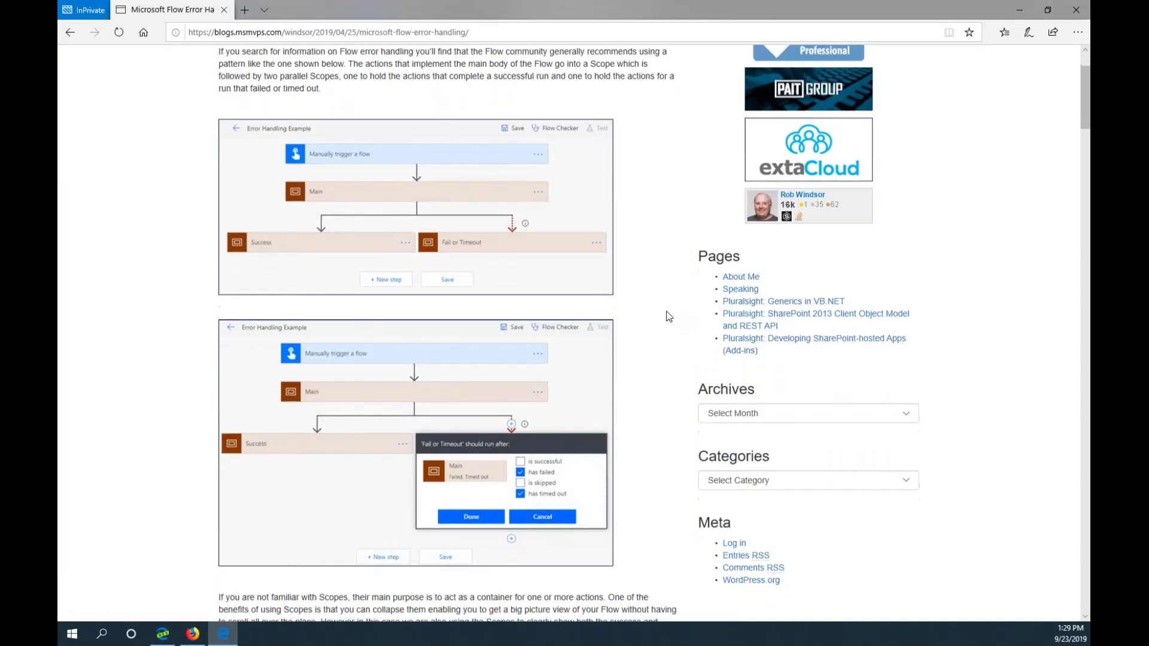
pyautogui.scroll(-10, 668, 315)
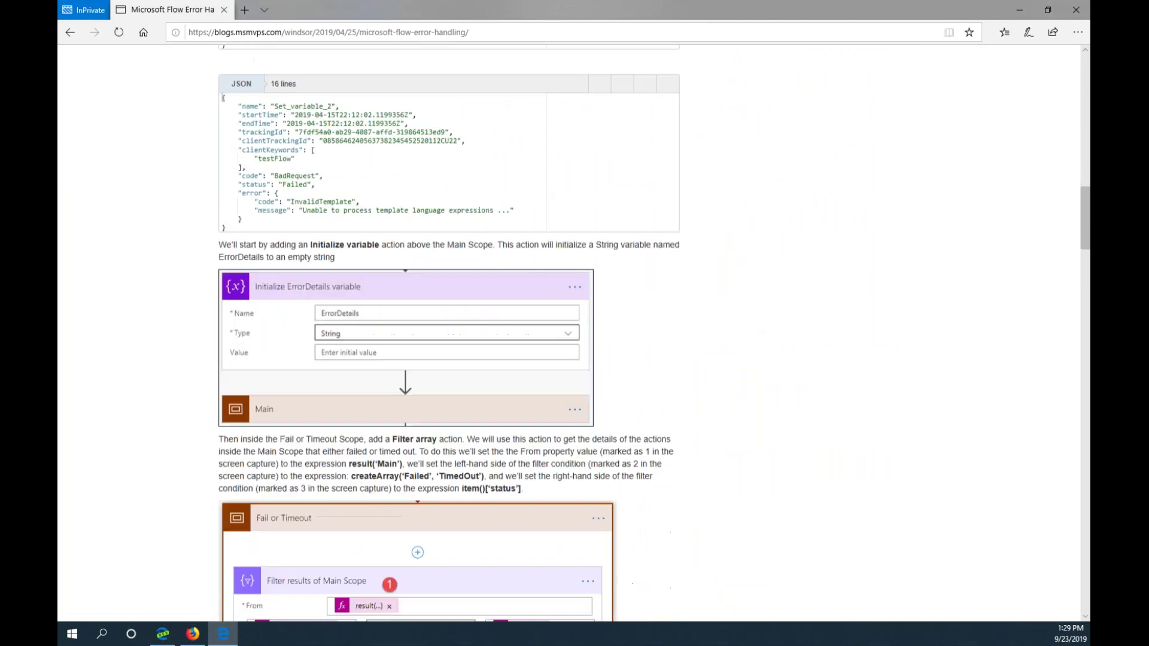
pyautogui.scroll(-15, 668, 317)
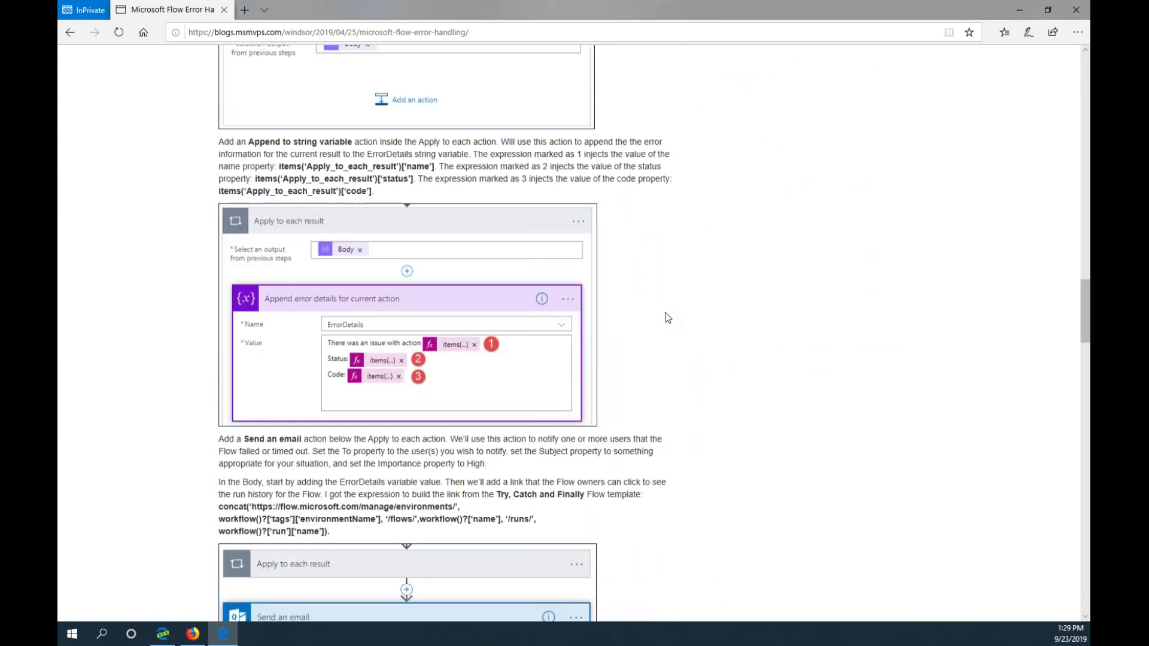
pyautogui.scroll(-1, 668, 318)
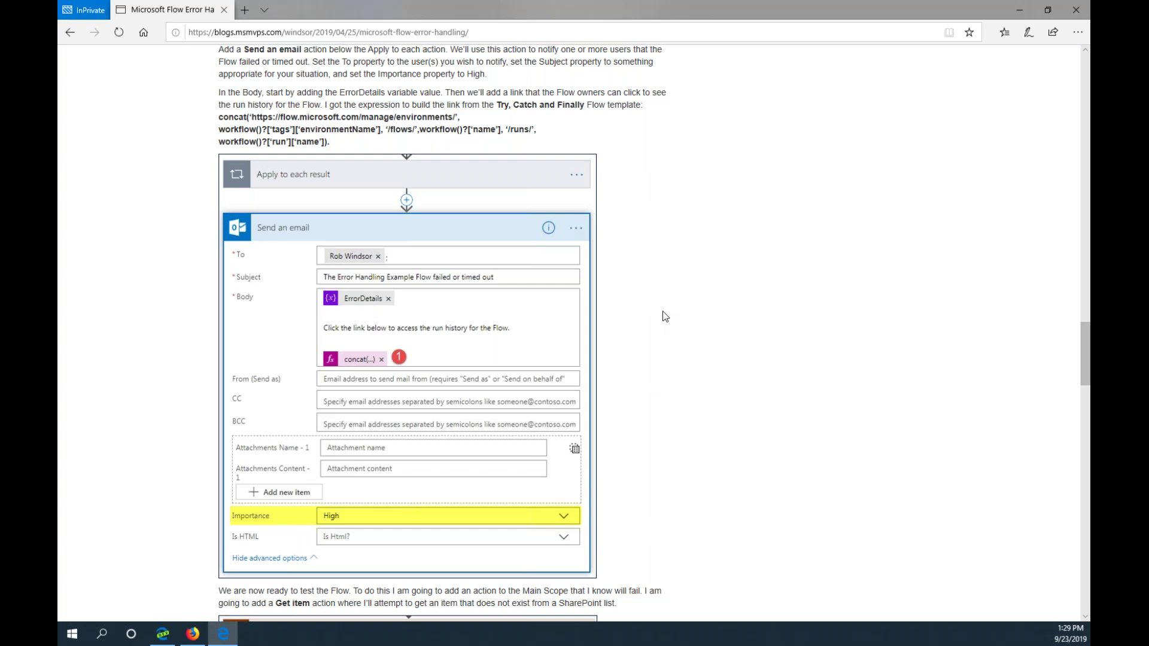
pyautogui.scroll(15, 662, 316)
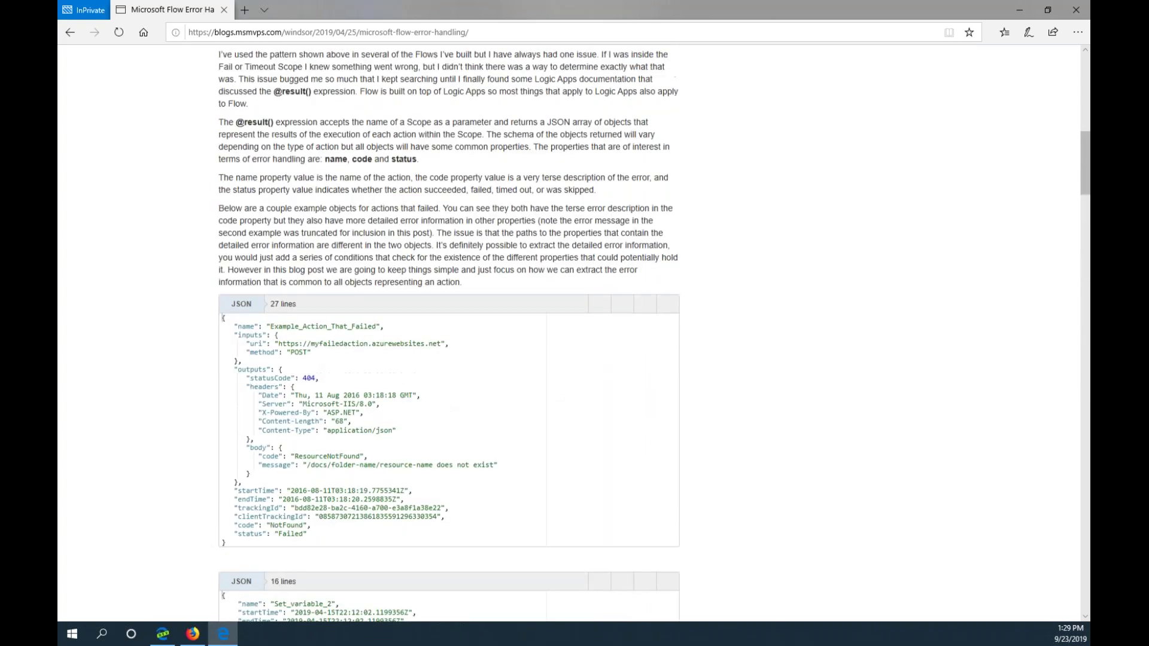
pyautogui.scroll(10, 654, 334)
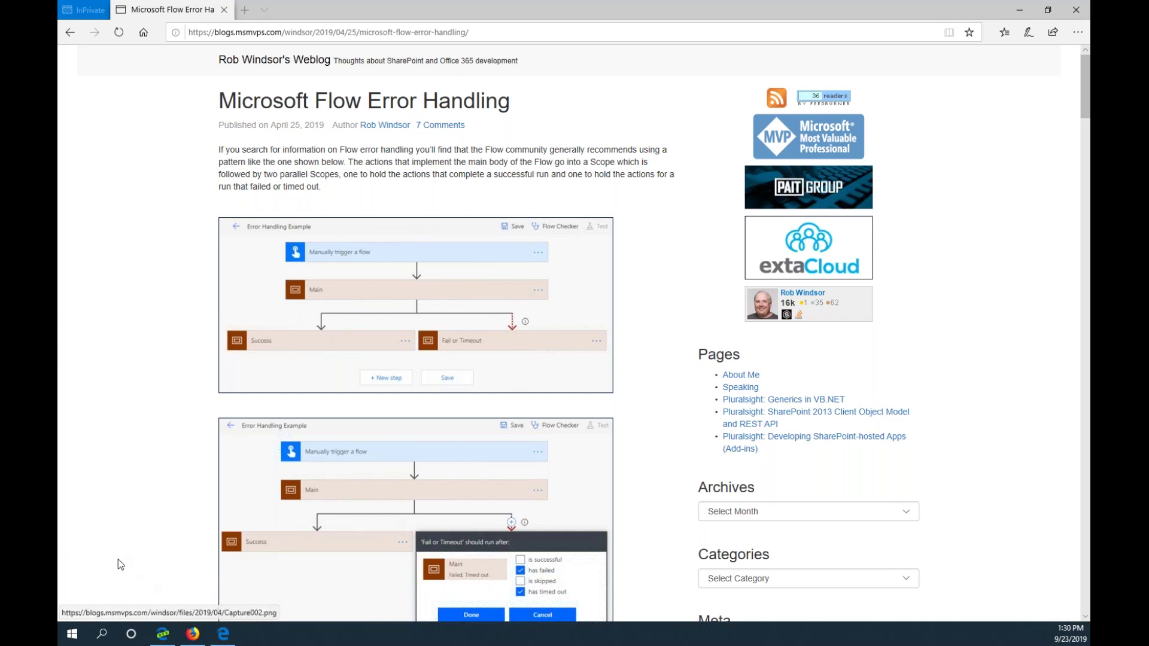
pyautogui.click(163, 634)
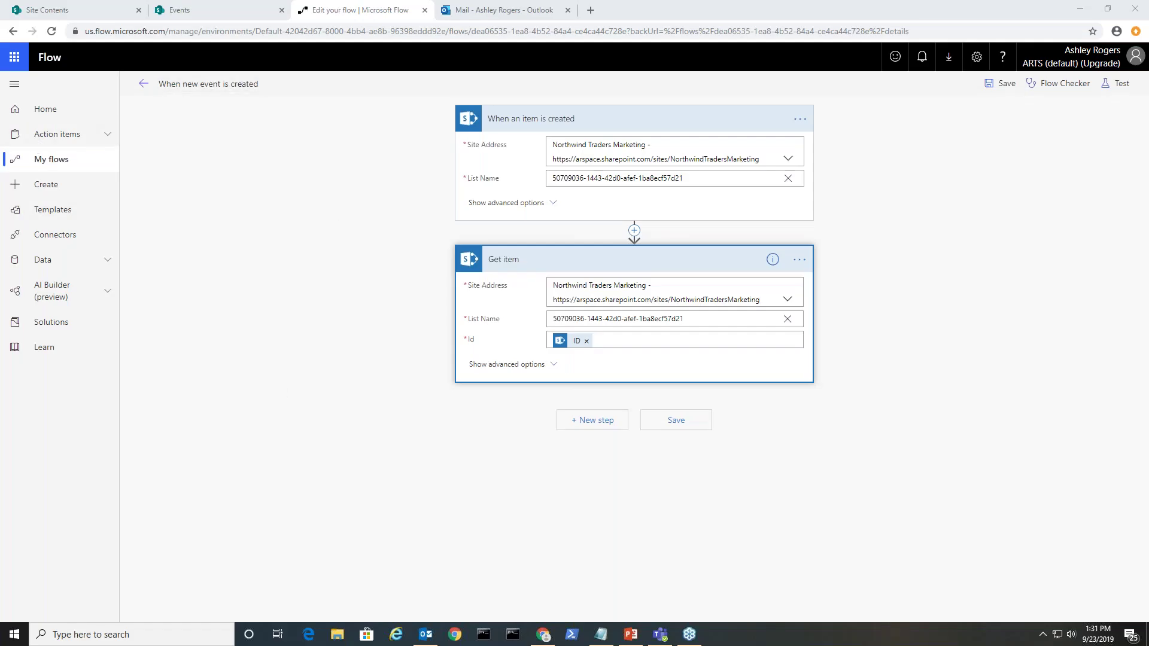
# - From the Northwind Traders Marketing site contents in SharePoint, open the Vendors list in a new tab
pyautogui.click(238, 190)
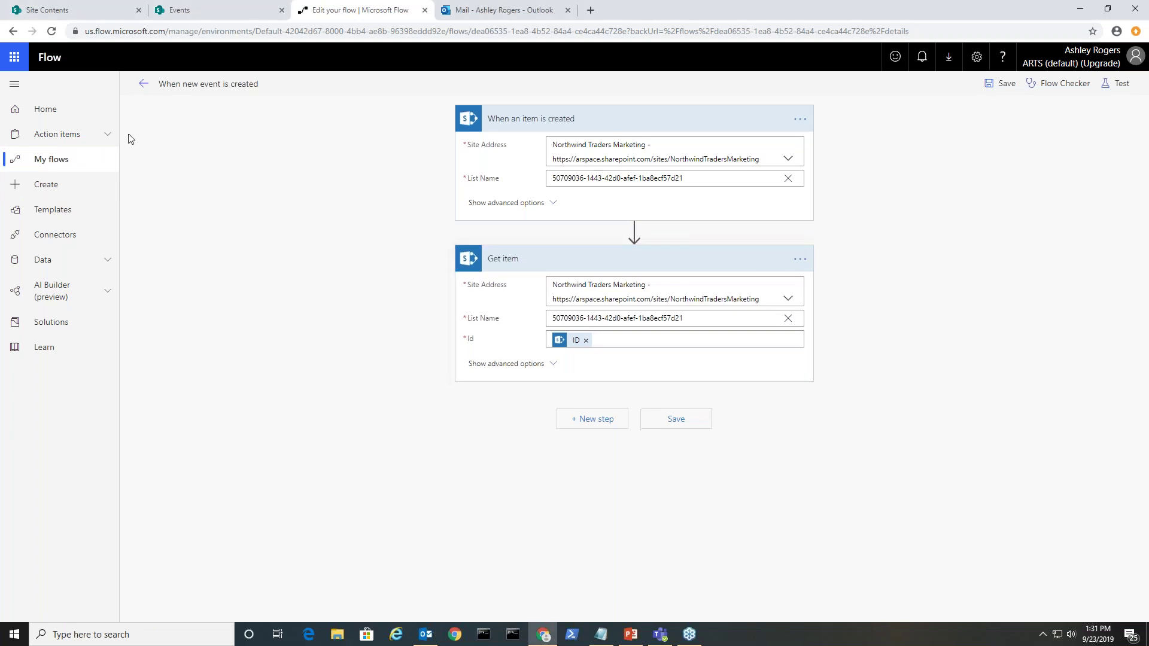
pyautogui.click(92, 10)
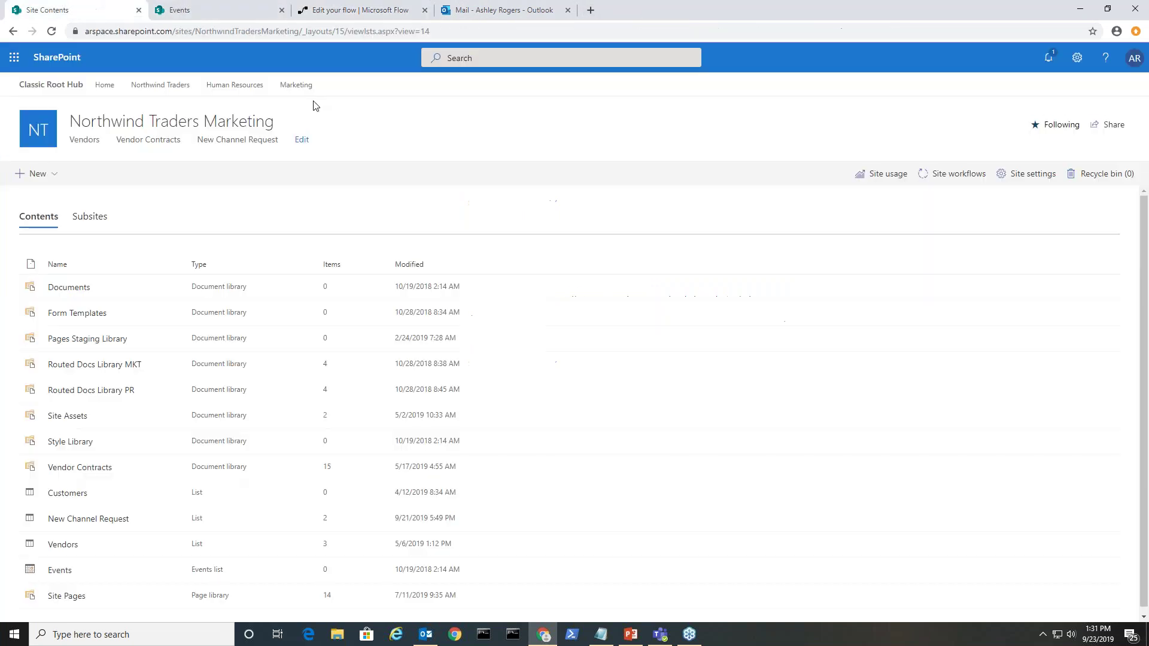
pyautogui.click(63, 545)
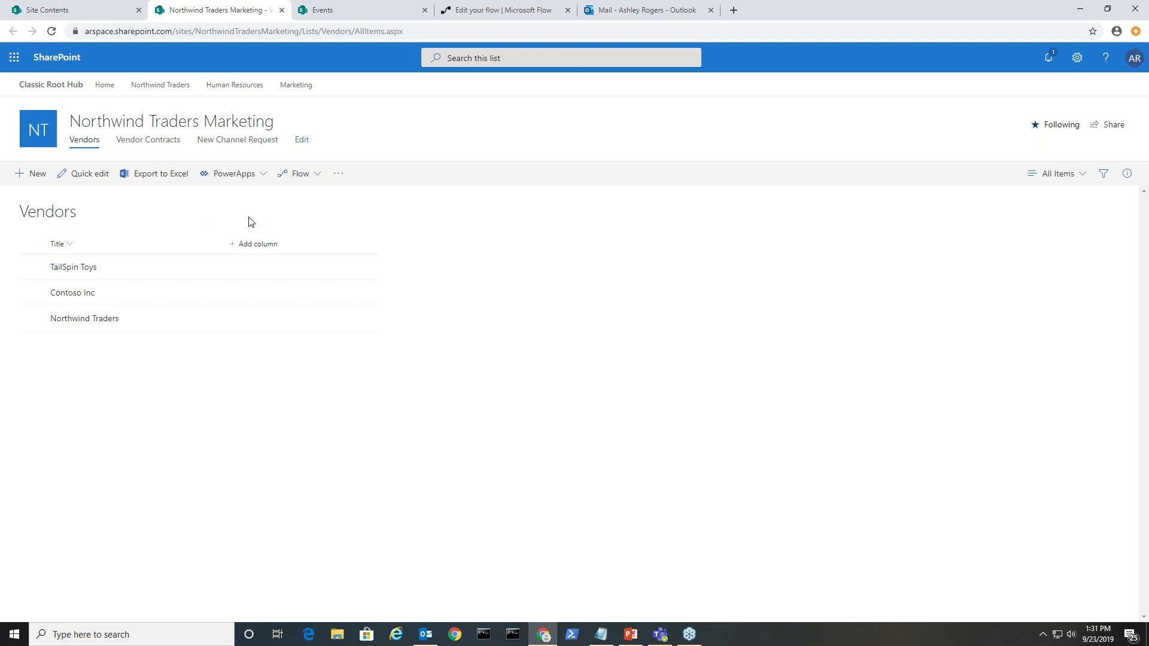
# - Add a single line of text column named JSON Formatting to the Vendors list
pyautogui.click(263, 246)
pyautogui.click(290, 266)
pyautogui.click(1030, 156)
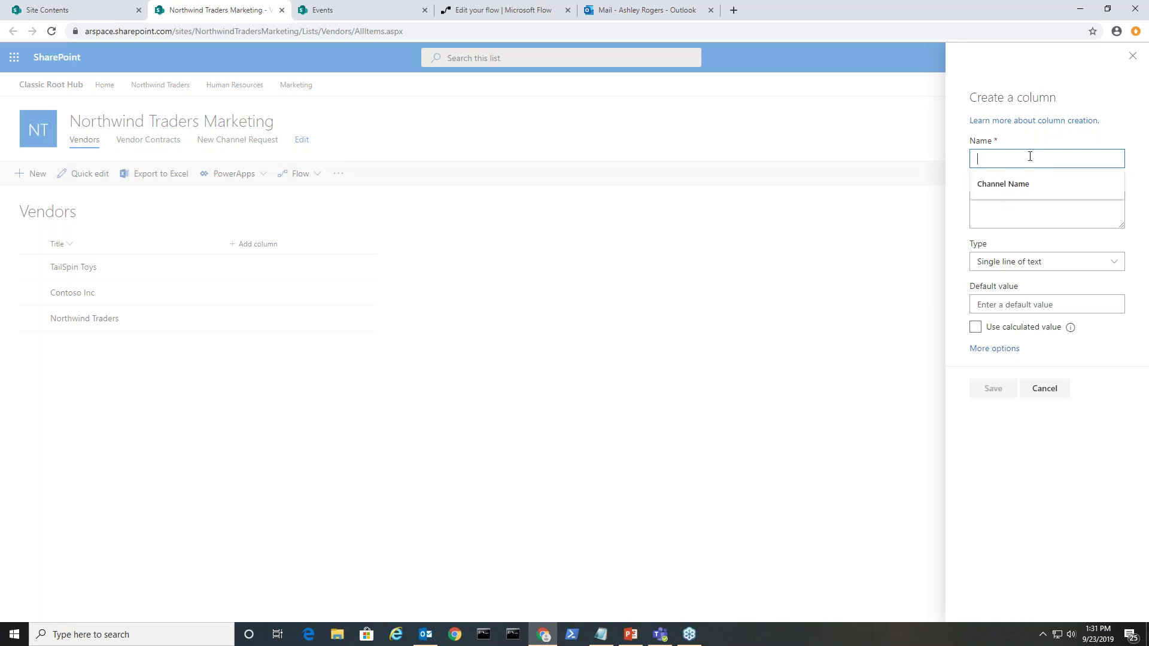
pyautogui.write('JSON Fomr')
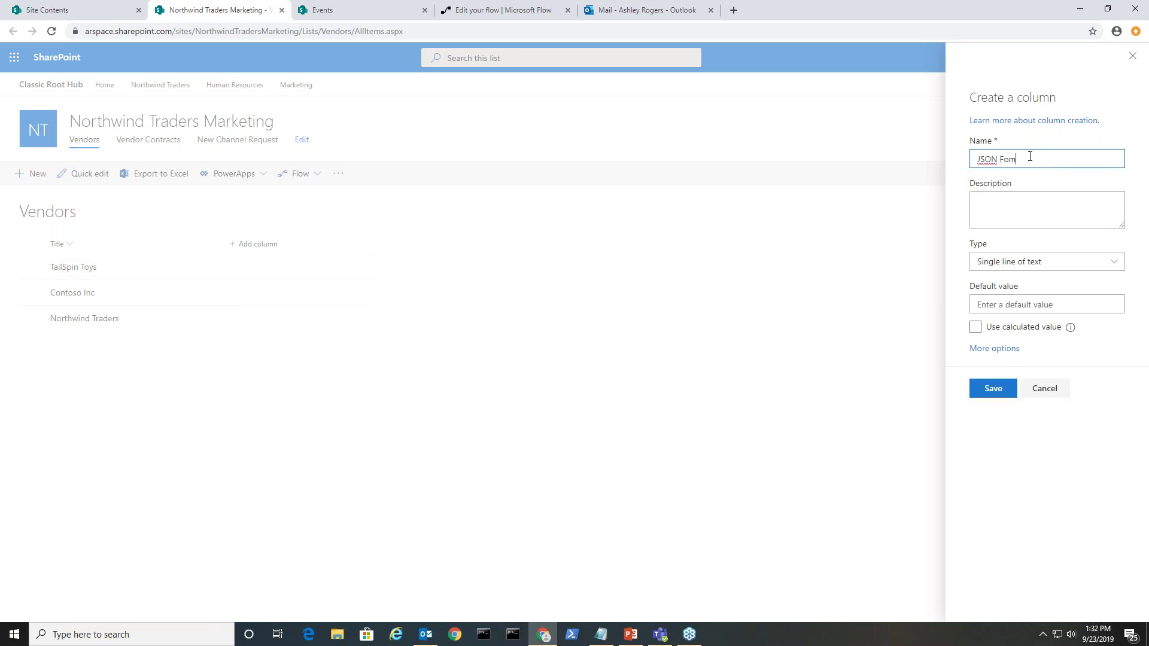
pyautogui.press('BackSpace')
pyautogui.press('BackSpace')
pyautogui.press('BackSpace')
pyautogui.write('ormatting')
pyautogui.click(992, 390)
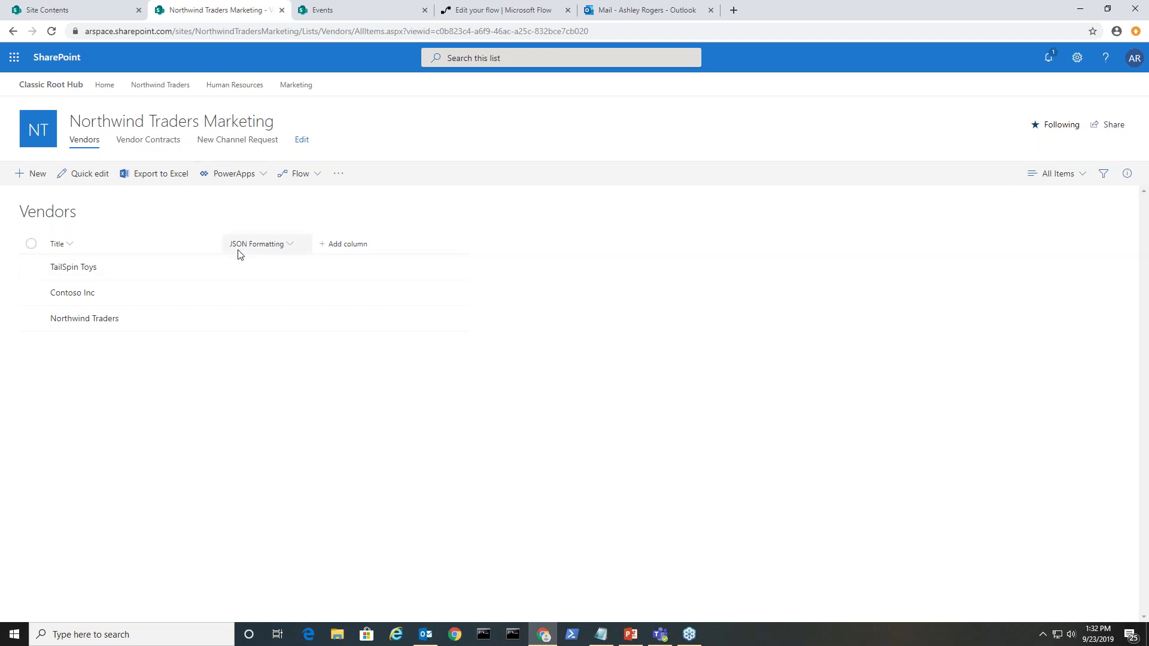
# - Open the JSON Formatting column's formatting settings to view the custom JSON box, and close them without saving
pyautogui.click(292, 247)
pyautogui.moveTo(374, 365)
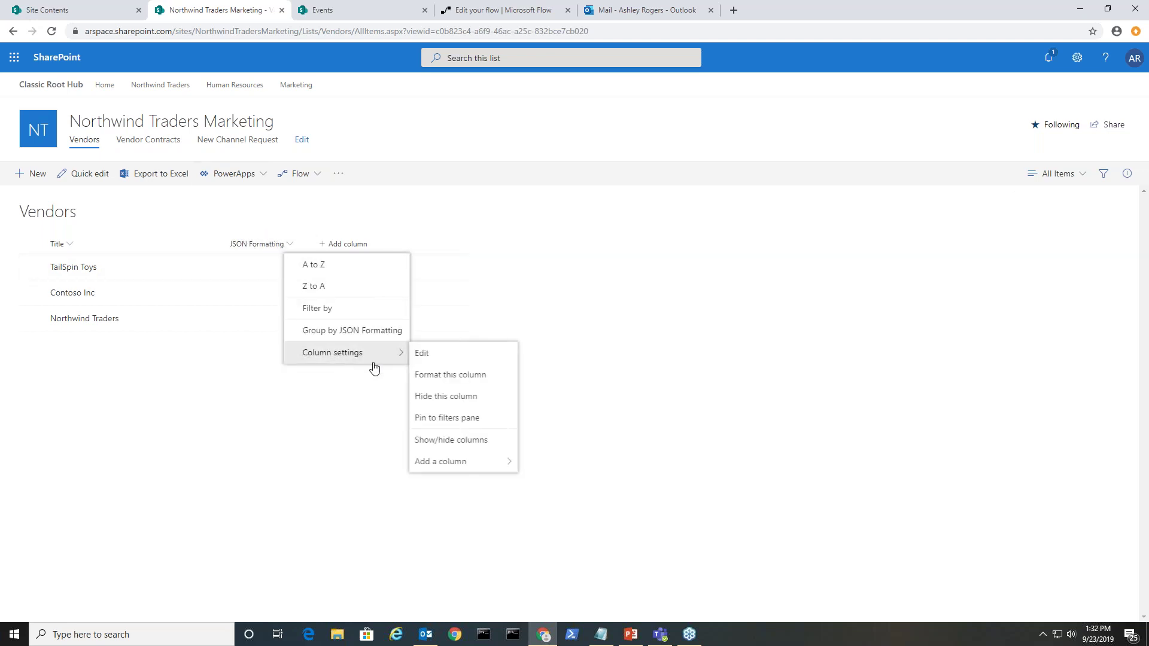
pyautogui.click(435, 378)
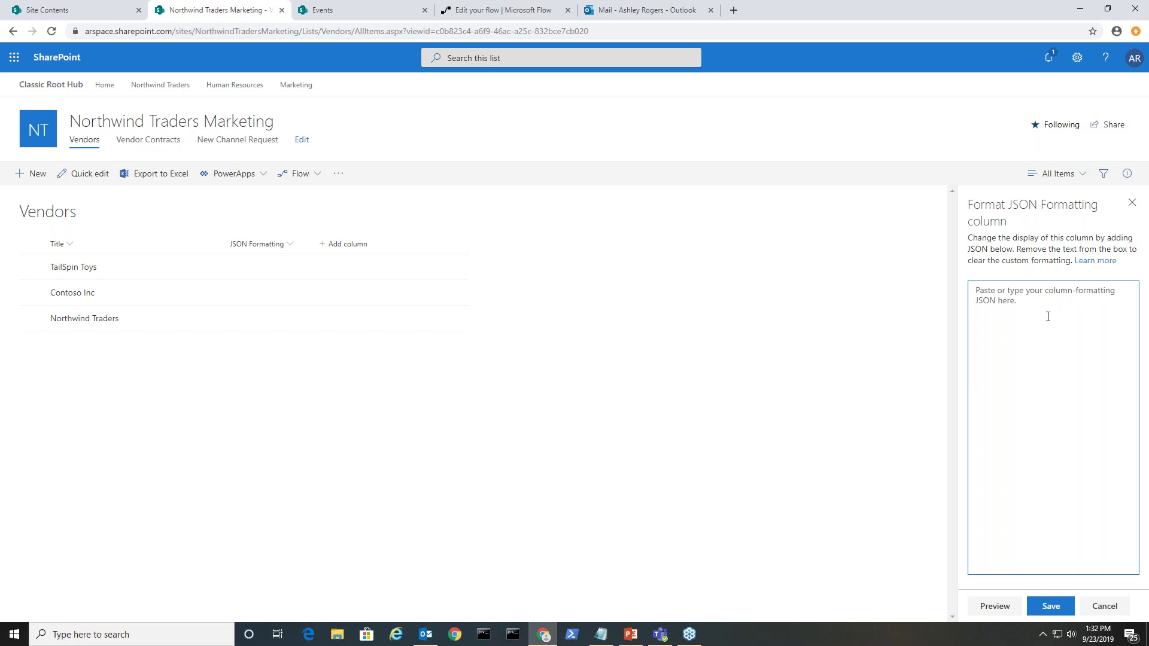
pyautogui.click(1105, 606)
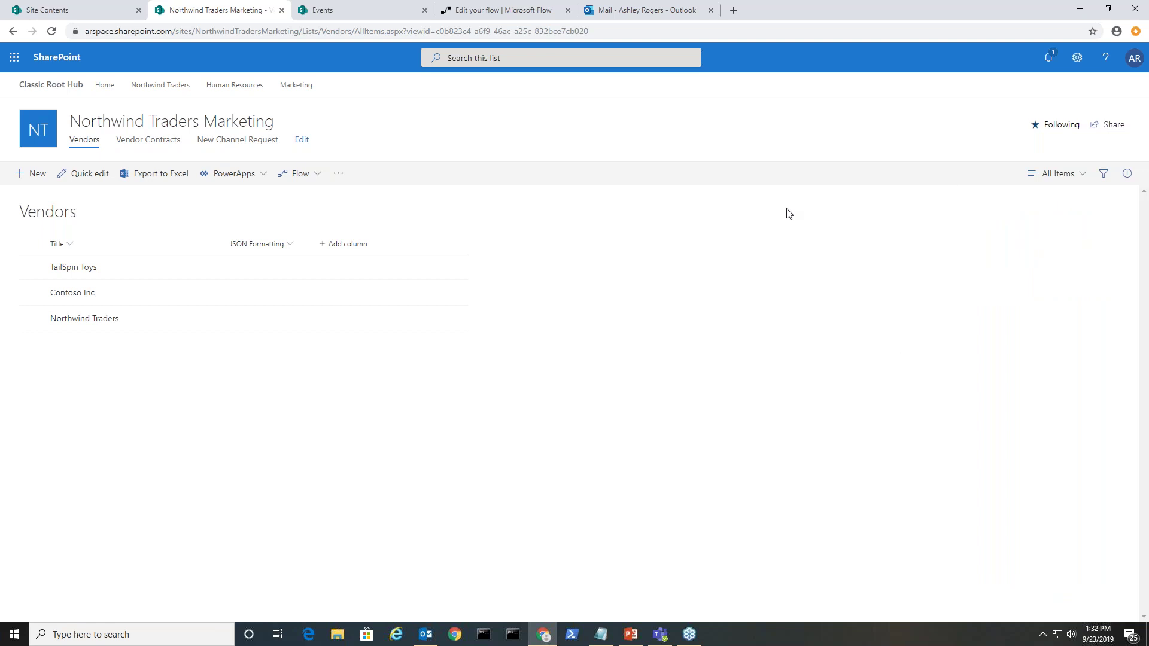
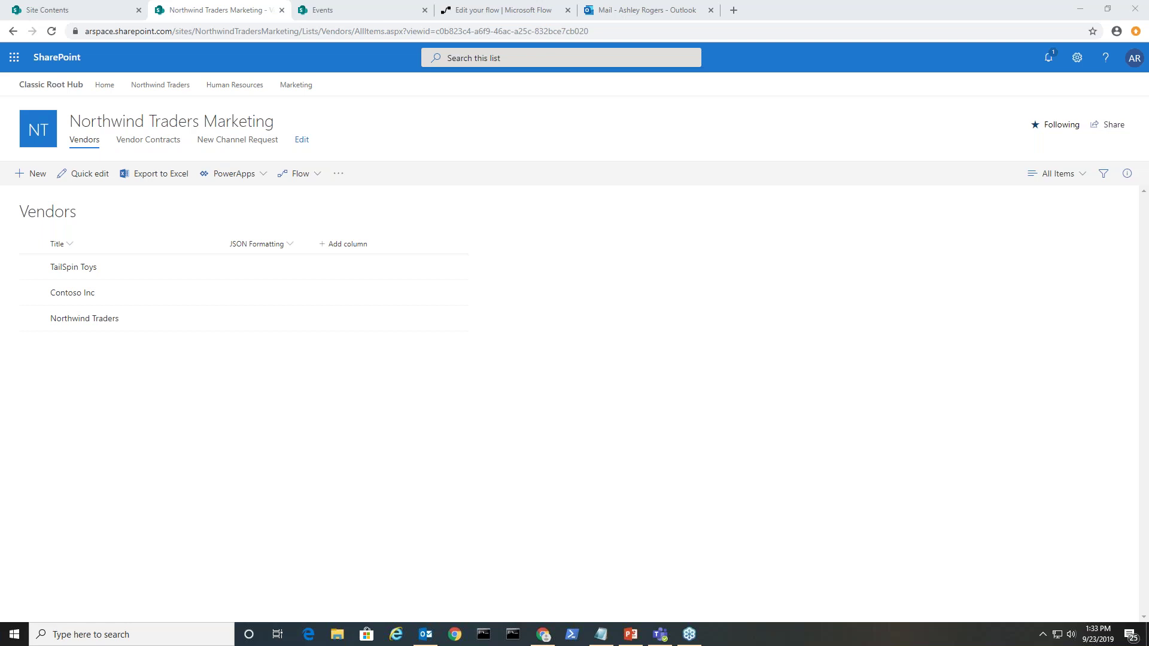
# - Compare the When new event is created flow with the SharePoint Events page and select the ListGuid value in the page's address
pyautogui.hotkey('ctrl', '4')
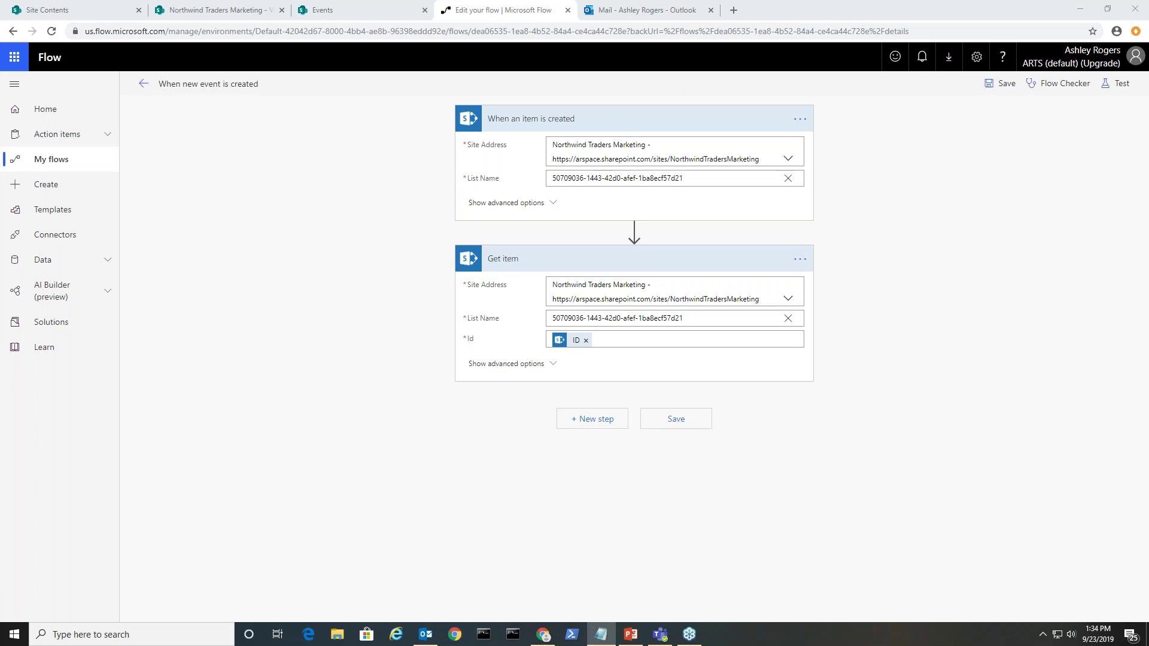
pyautogui.click(346, 10)
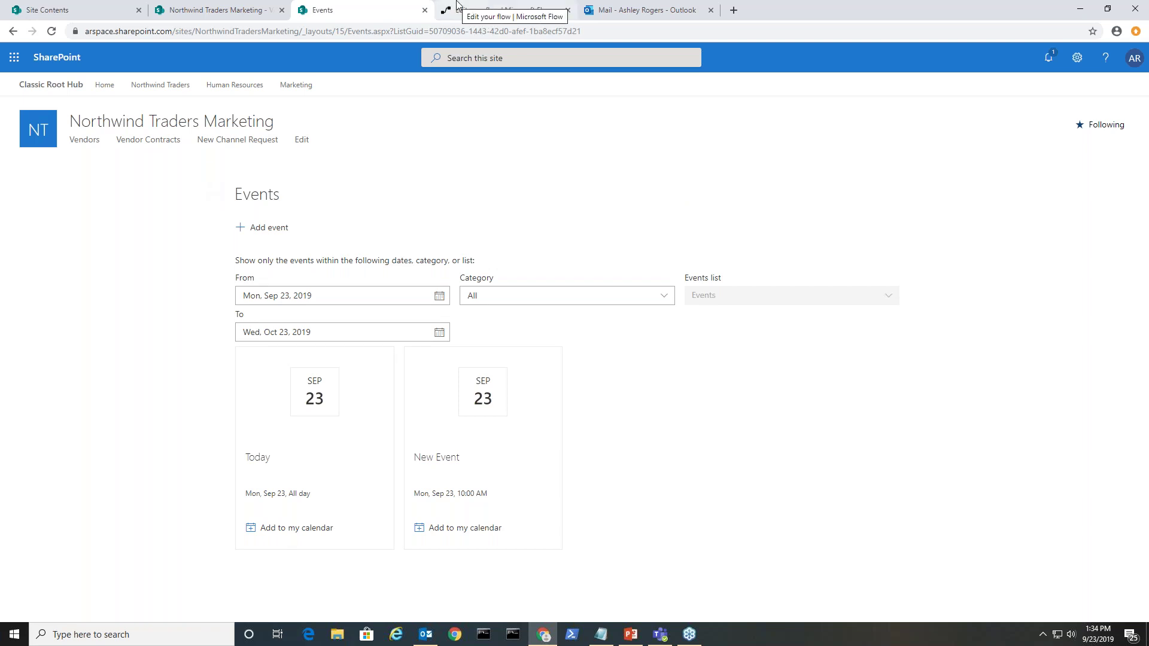
pyautogui.click(471, 17)
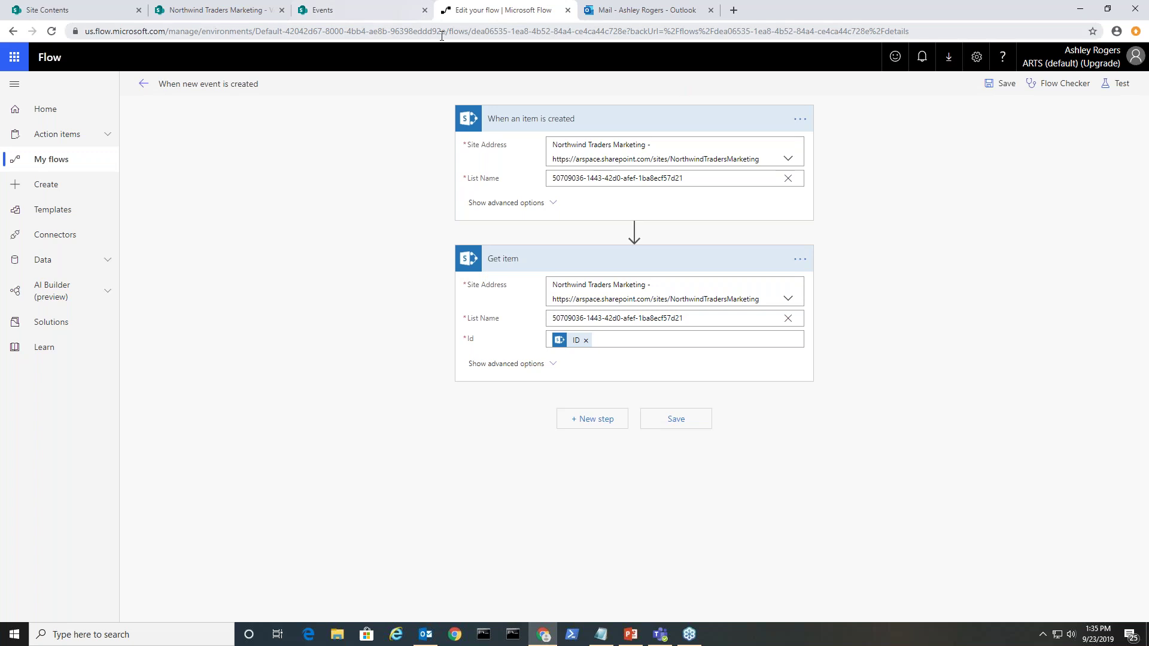
pyautogui.click(375, 10)
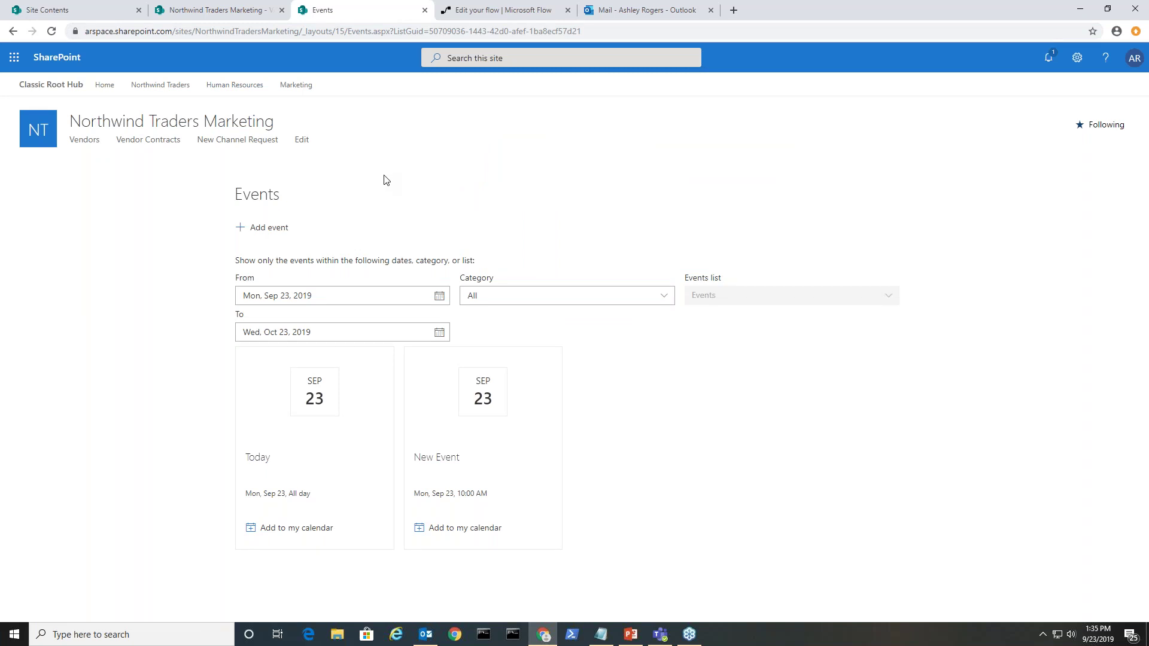
pyautogui.click(413, 33)
pyautogui.click(413, 33)
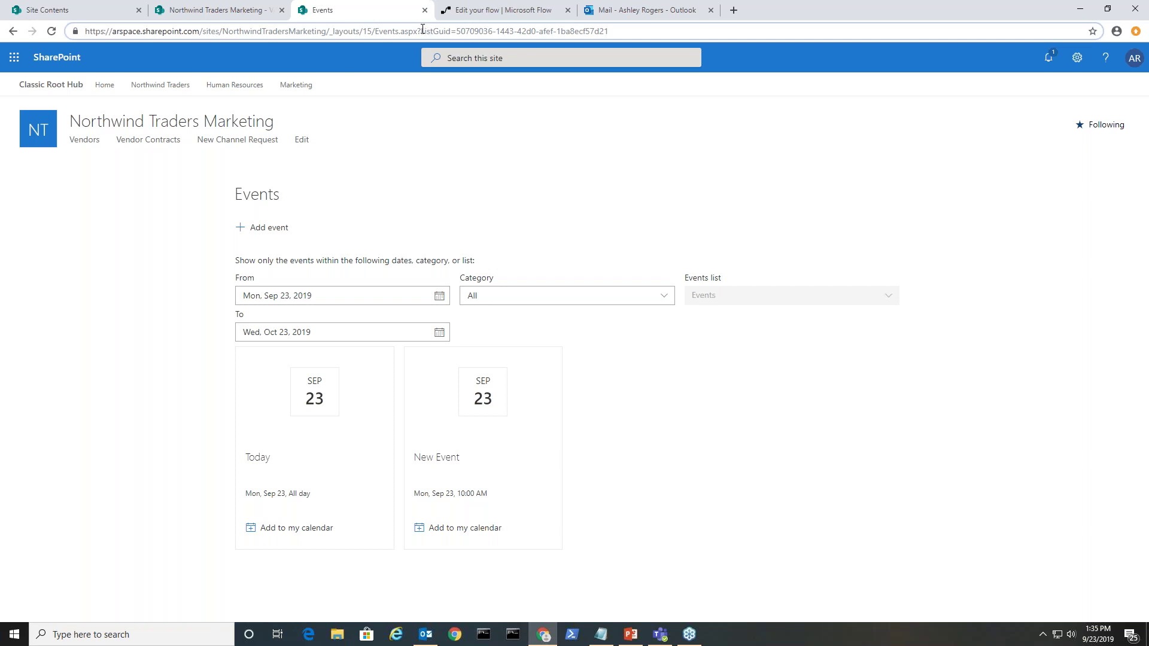
pyautogui.moveTo(421, 30); pyautogui.dragTo(626, 32)
pyautogui.click(627, 31)
pyautogui.moveTo(457, 33); pyautogui.dragTo(615, 34)
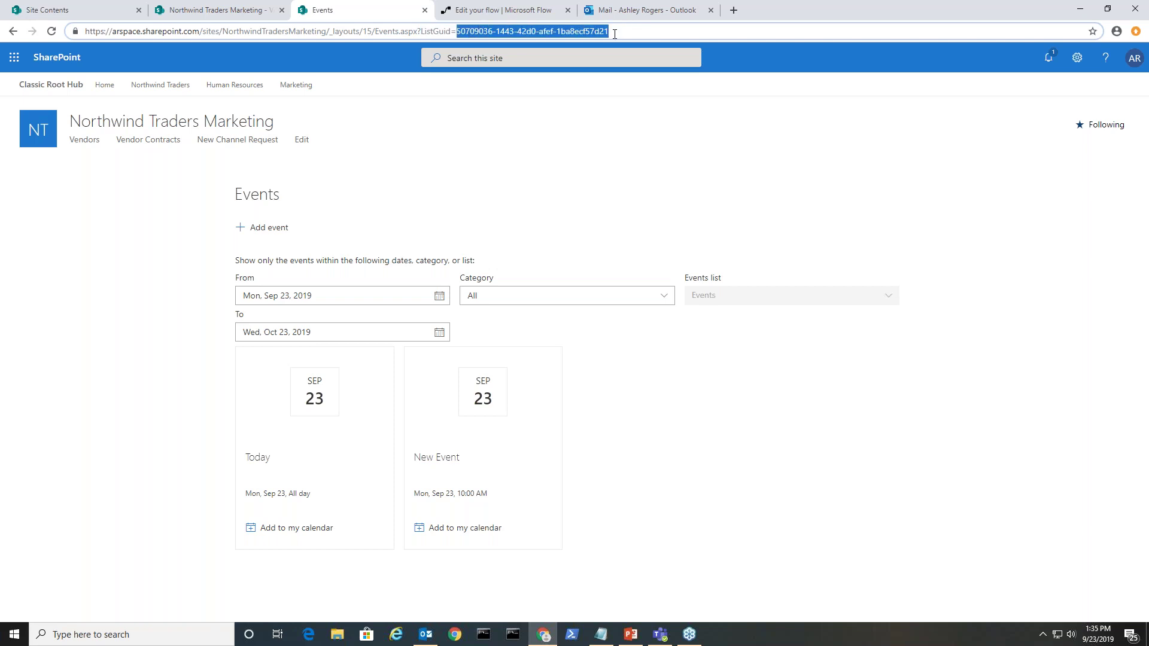
pyautogui.click(469, 13)
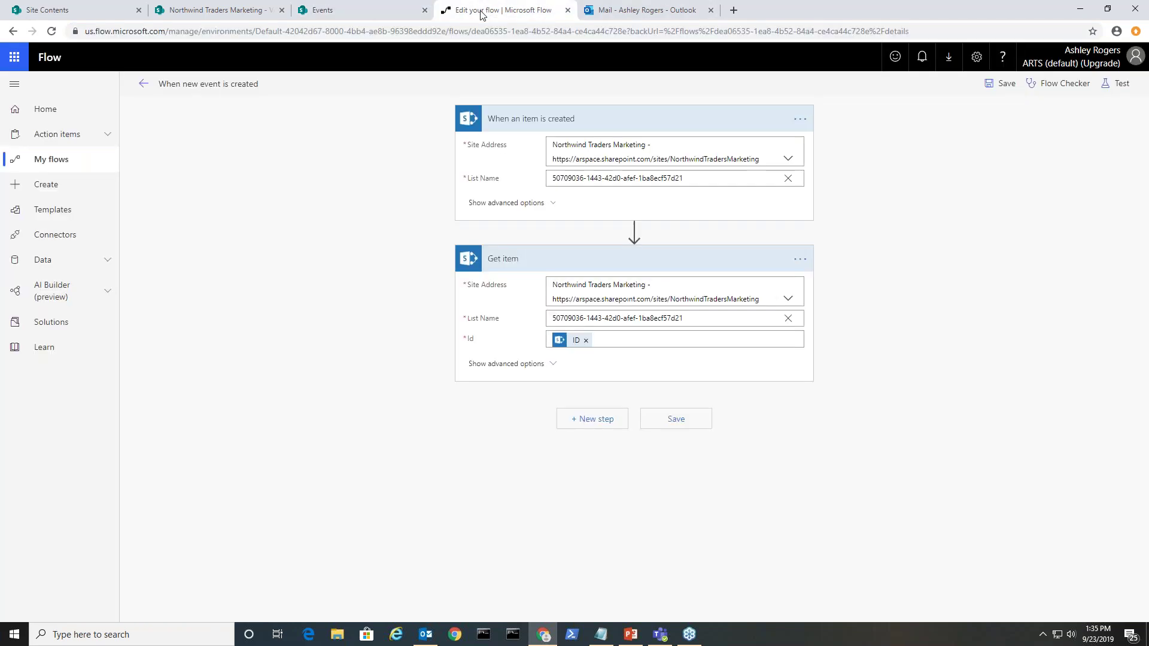
pyautogui.click(692, 178)
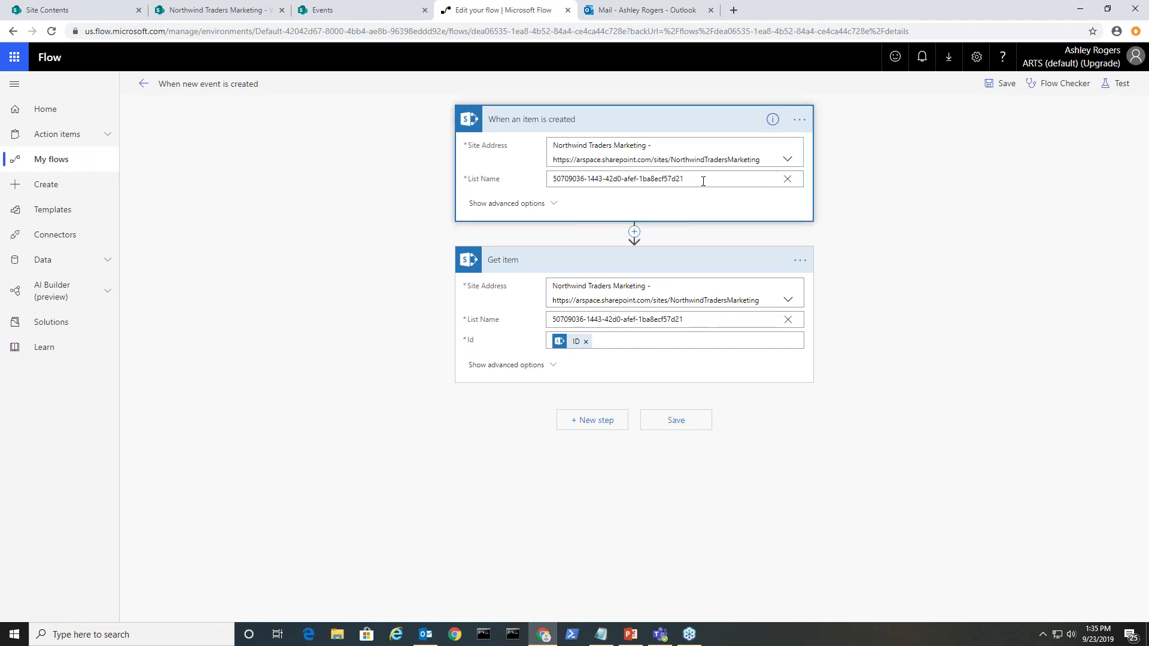
pyautogui.moveTo(701, 179); pyautogui.dragTo(473, 178)
pyautogui.hotkey('ctrl', 'c')
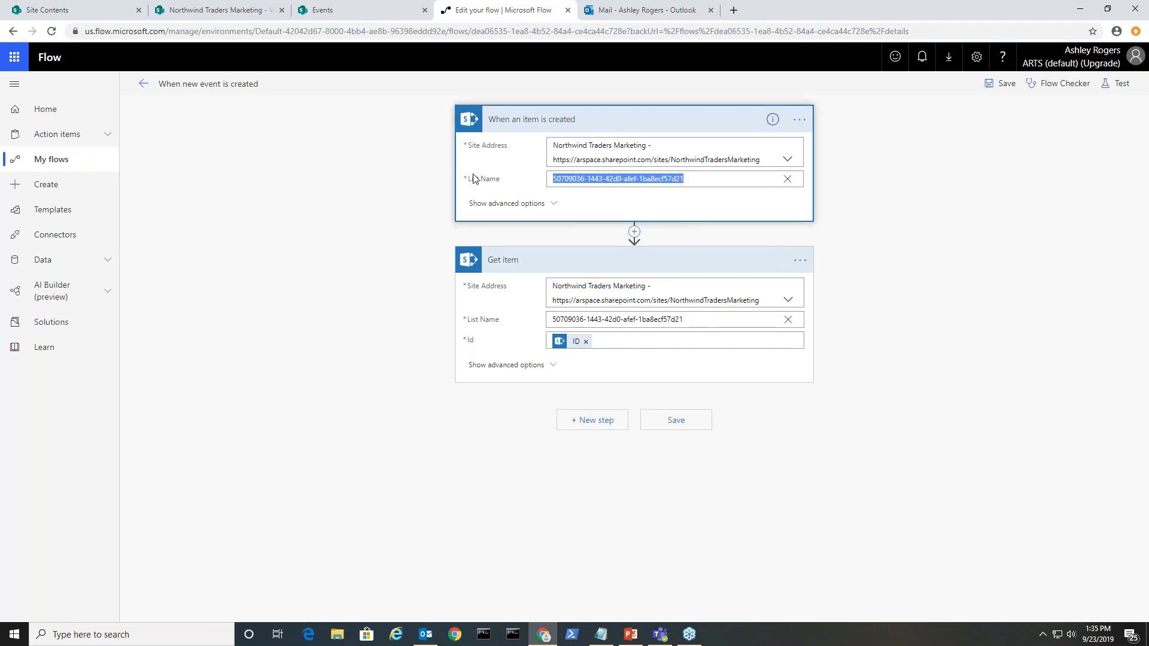
pyautogui.click(788, 179)
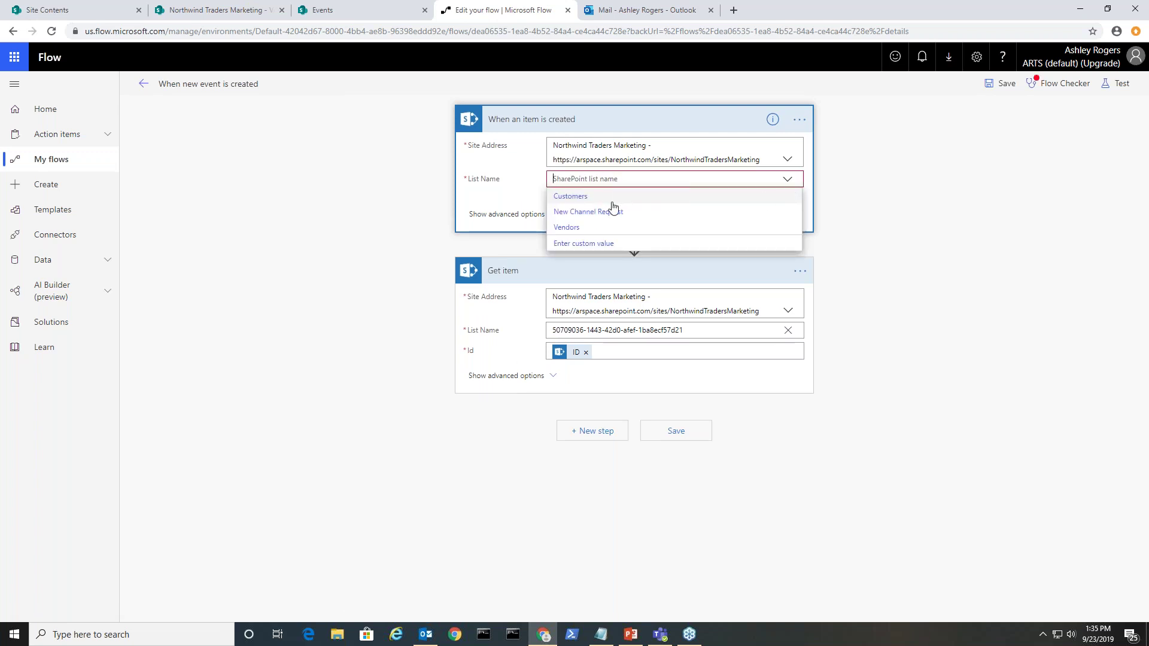
pyautogui.click(593, 250)
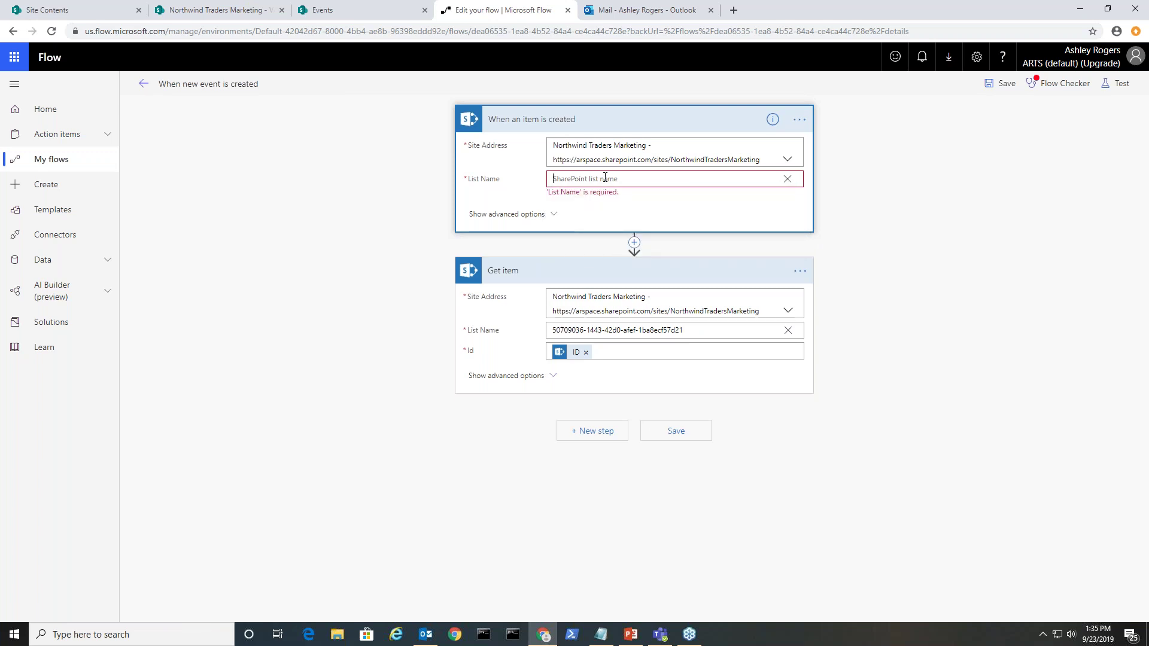
pyautogui.hotkey('ctrl', 'v')
pyautogui.click(898, 175)
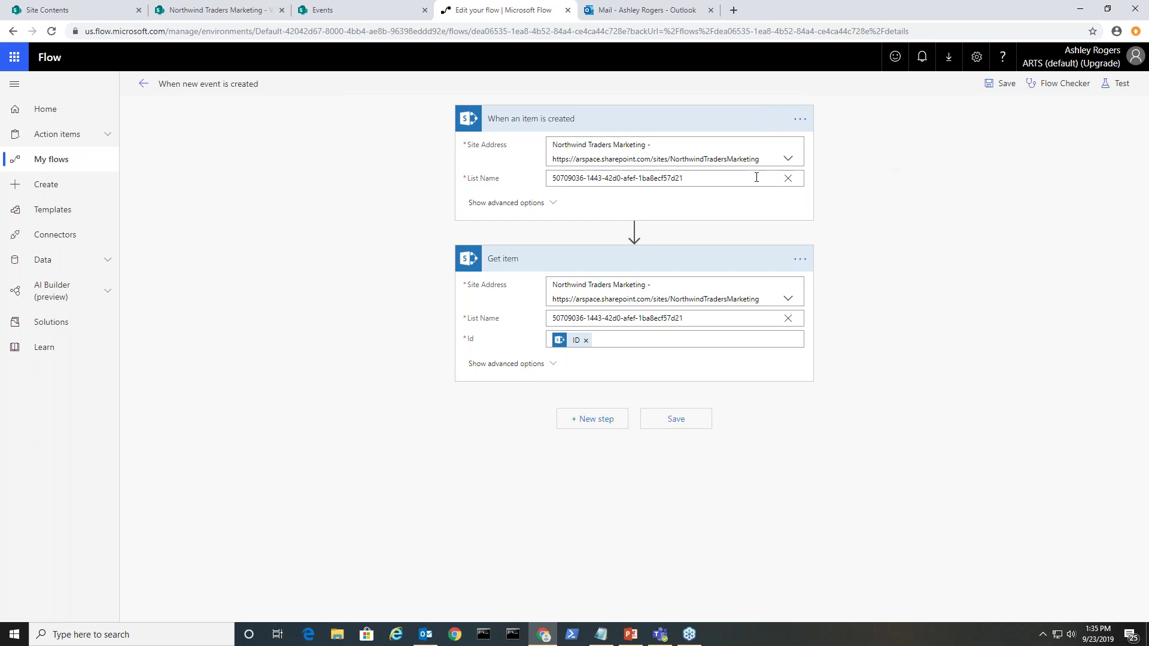
# - Save the When new event is created flow and test it using data from a previous run
pyautogui.click(681, 420)
pyautogui.click(1116, 84)
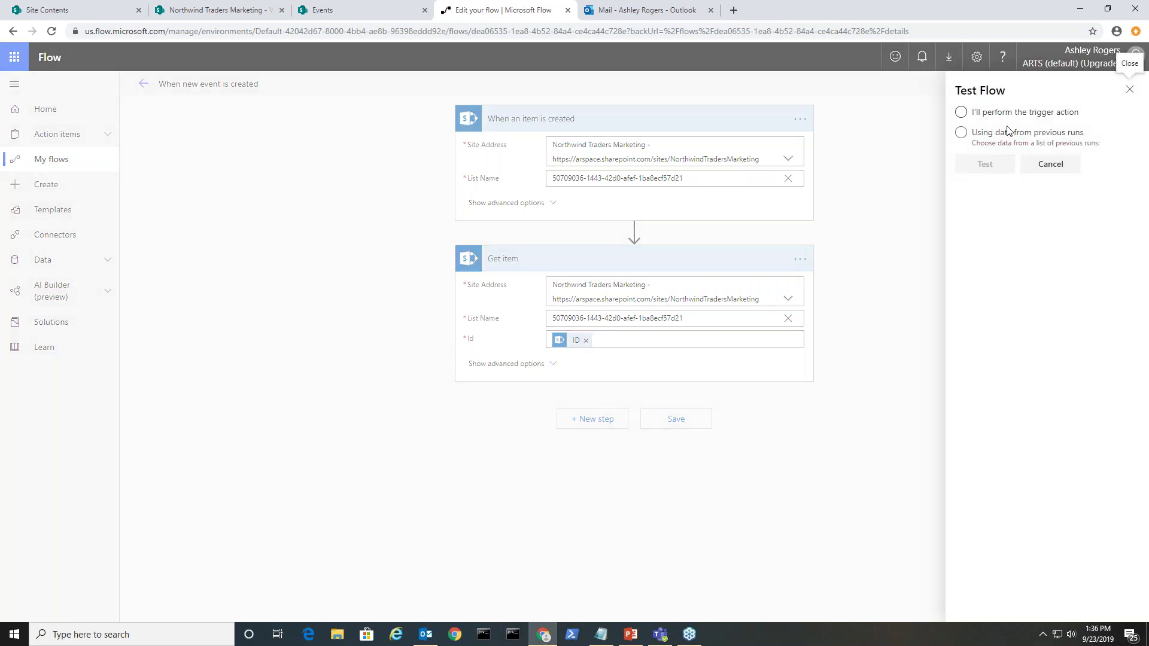
pyautogui.click(1003, 133)
pyautogui.click(1004, 165)
pyautogui.click(985, 190)
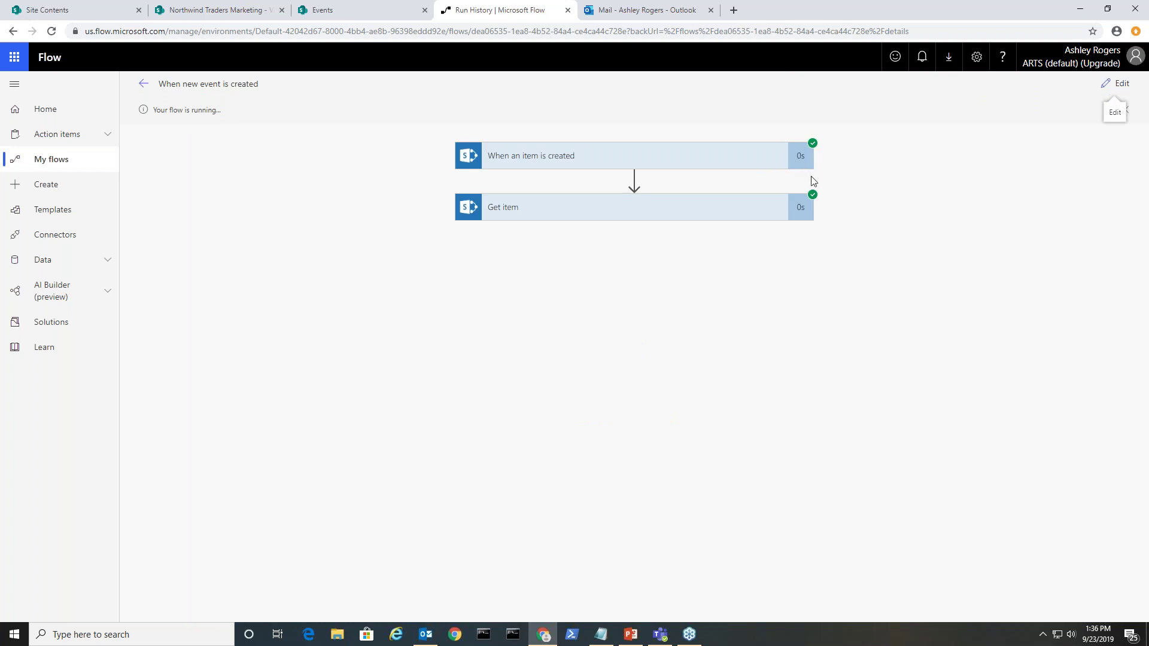
# - Expand the When an item is created trigger in the test run and review its inputs and outputs
pyautogui.click(691, 163)
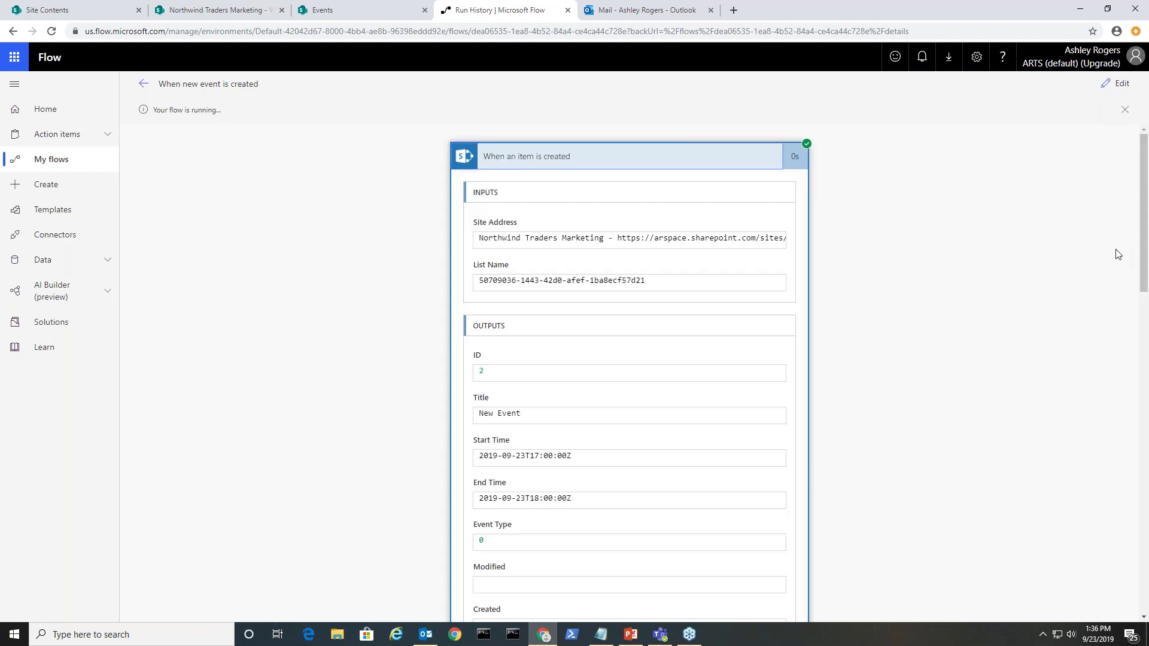
pyautogui.moveTo(1144, 214); pyautogui.dragTo(1140, 471)
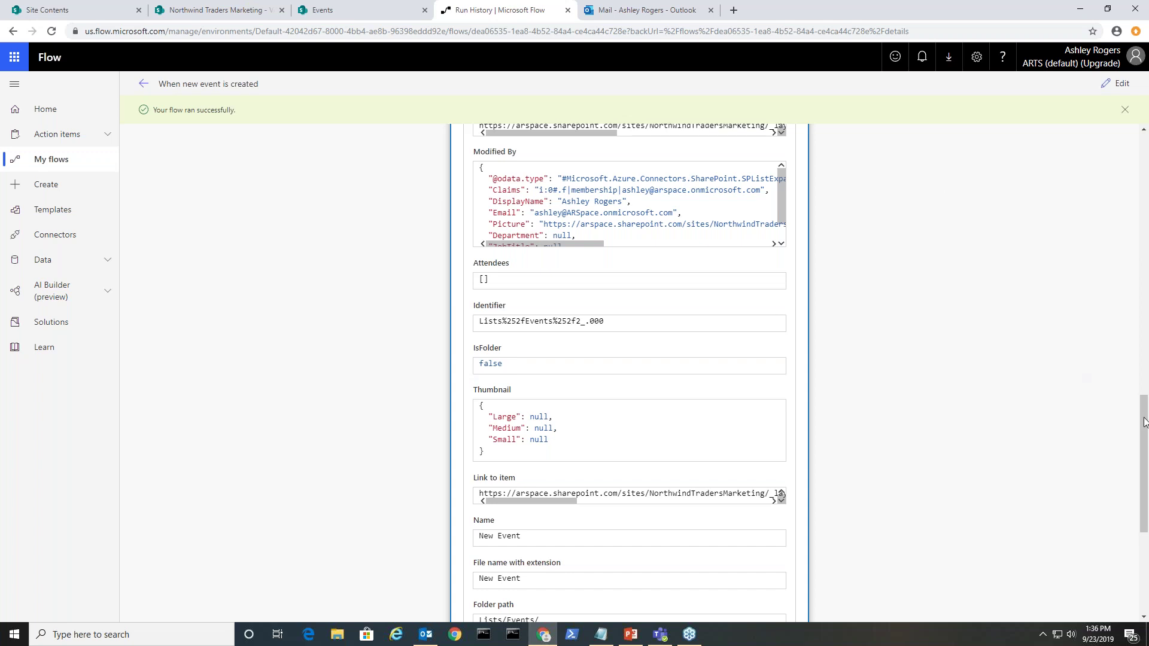
pyautogui.moveTo(1144, 424); pyautogui.dragTo(1145, 162)
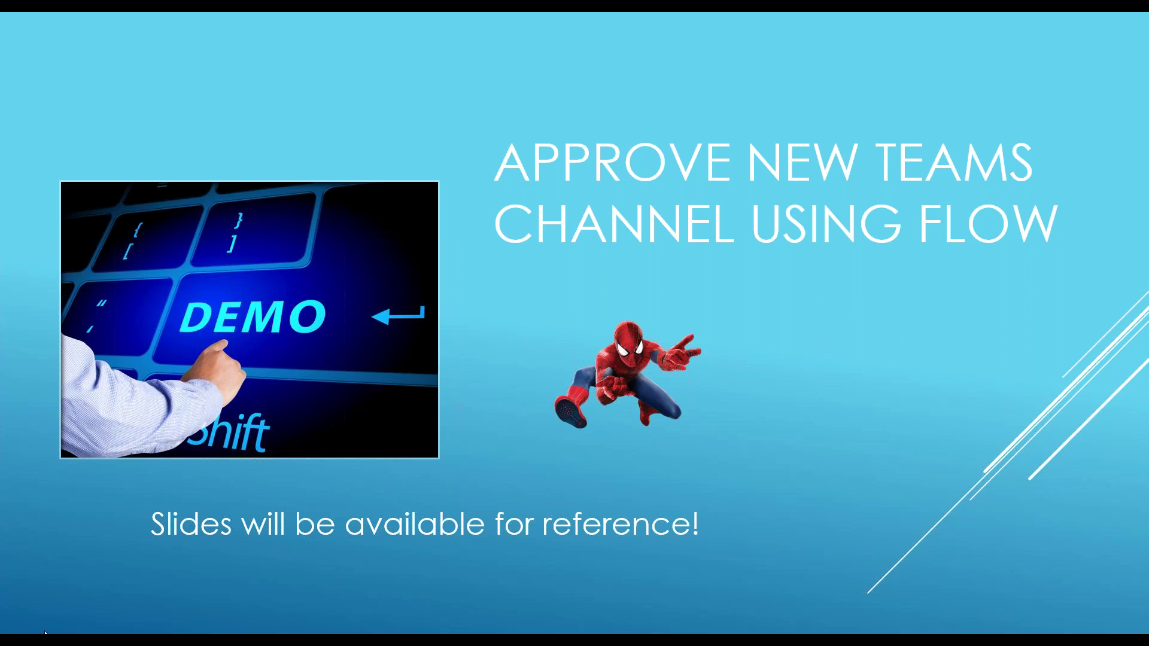
pyautogui.press('Right')
pyautogui.press('Right')
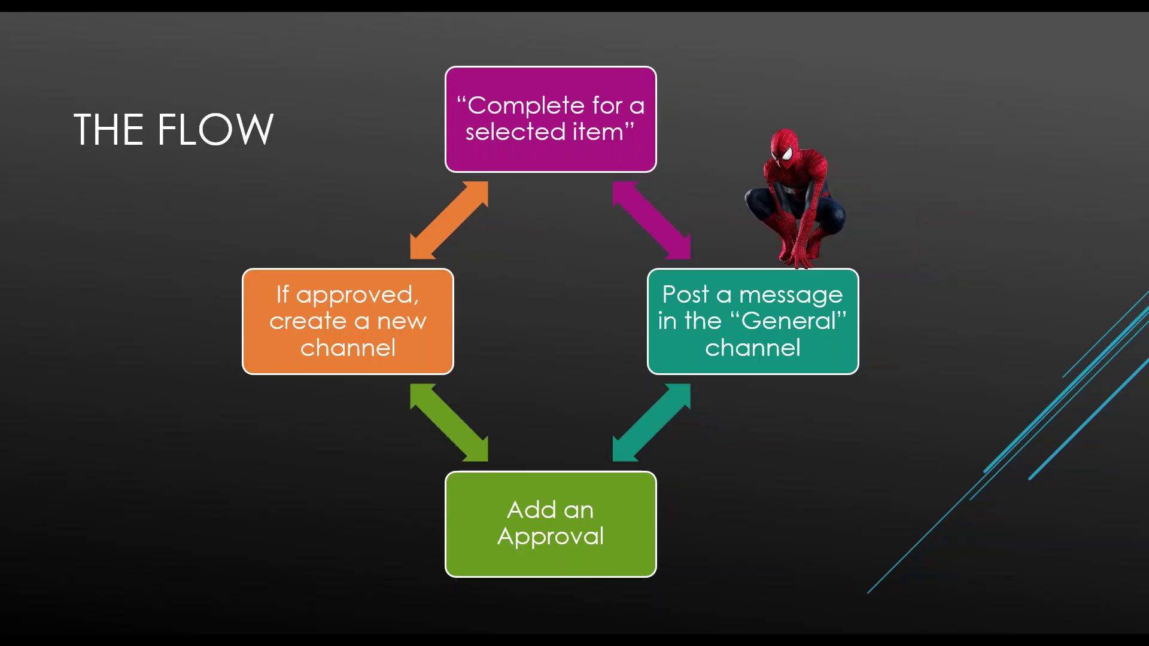